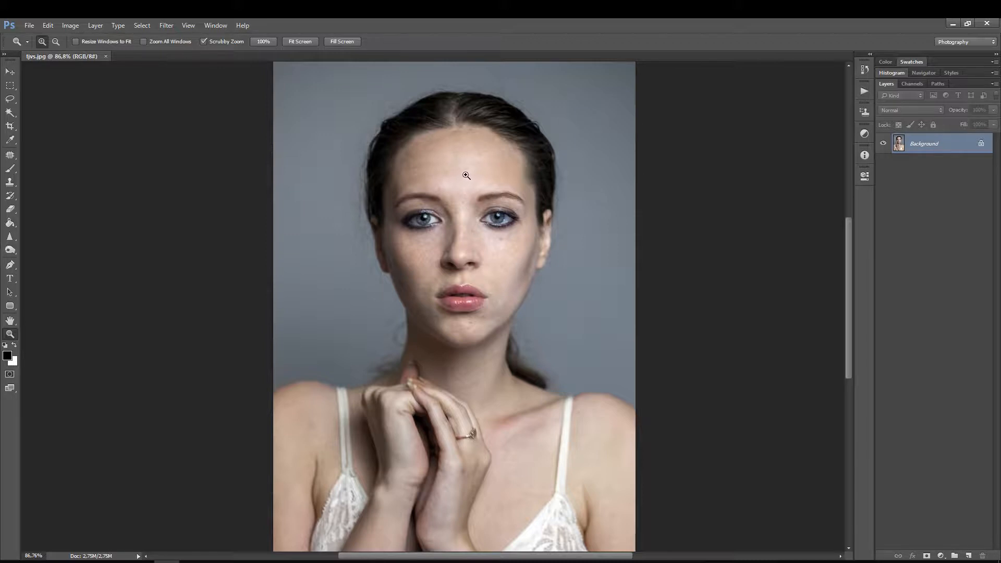
{"action": "left_click_drag", "start_coordinate": [466, 175], "coordinate": [444, 196]}
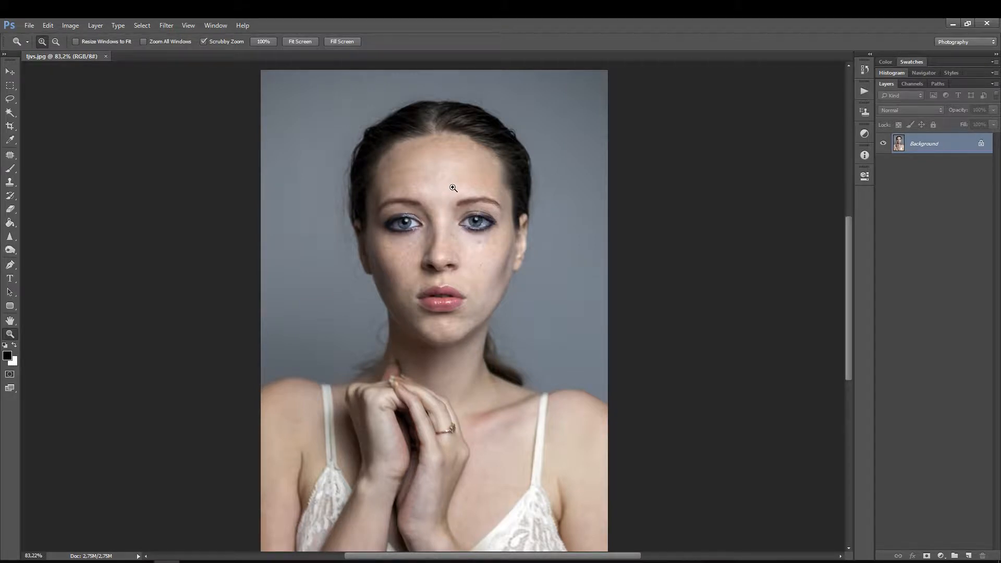
{"action": "left_click_drag", "start_coordinate": [459, 187], "coordinate": [443, 205]}
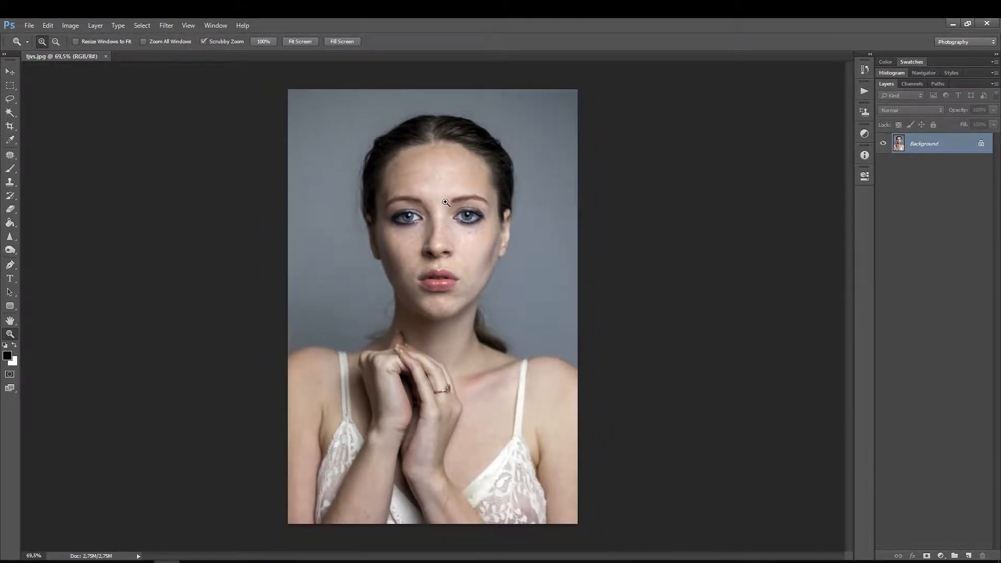
{"action": "left_click_drag", "start_coordinate": [390, 232], "coordinate": [410, 219]}
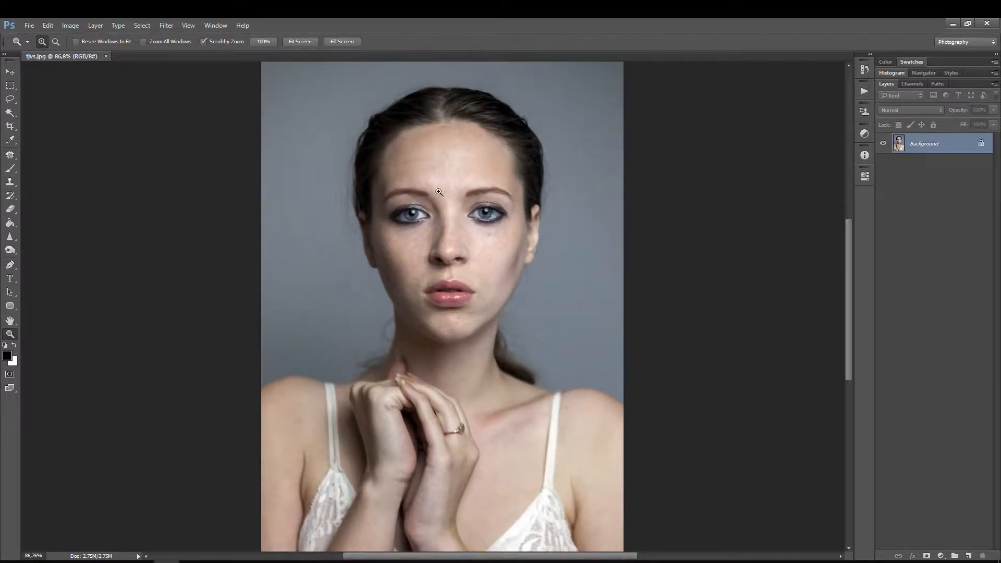
{"action": "left_click_drag", "start_coordinate": [466, 188], "coordinate": [447, 188]}
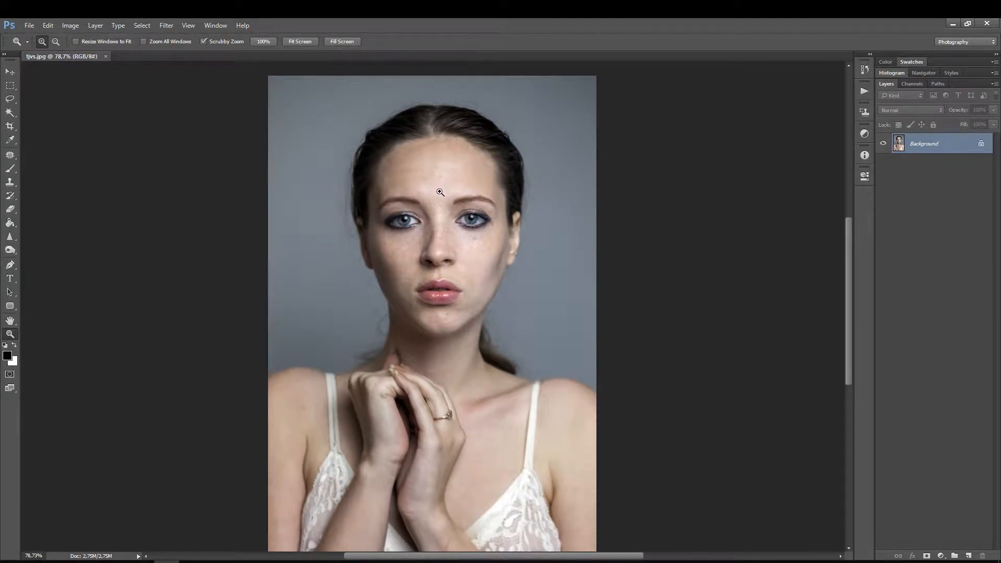
{"action": "left_click_drag", "start_coordinate": [450, 206], "coordinate": [460, 203]}
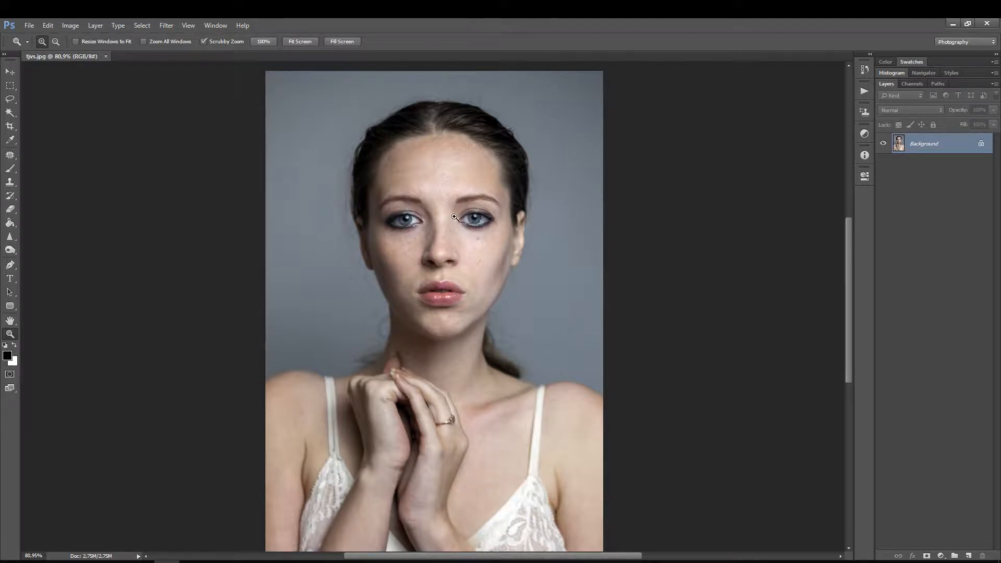
{"action": "left_click_drag", "start_coordinate": [451, 213], "coordinate": [442, 230]}
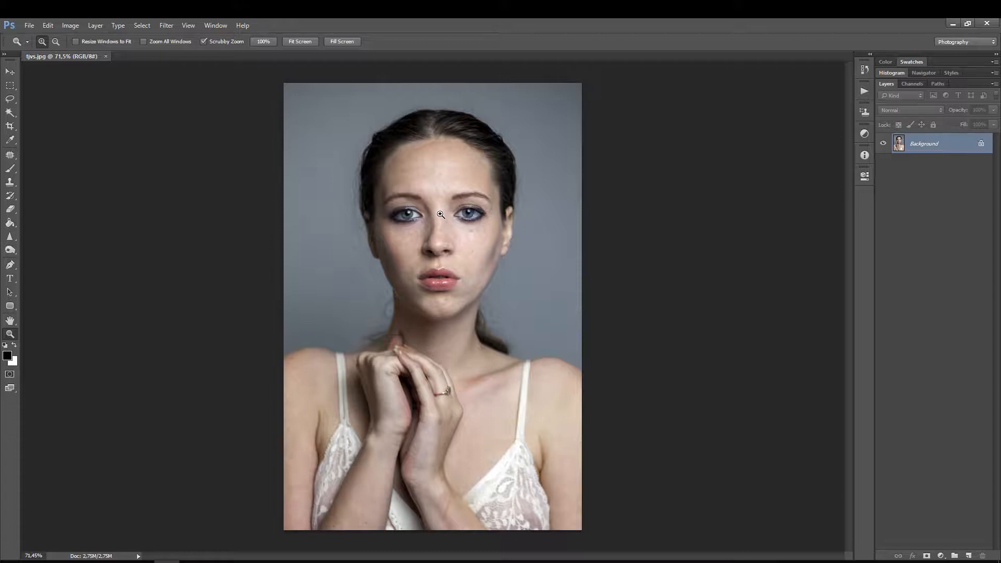
{"action": "left_click_drag", "start_coordinate": [448, 216], "coordinate": [451, 208]}
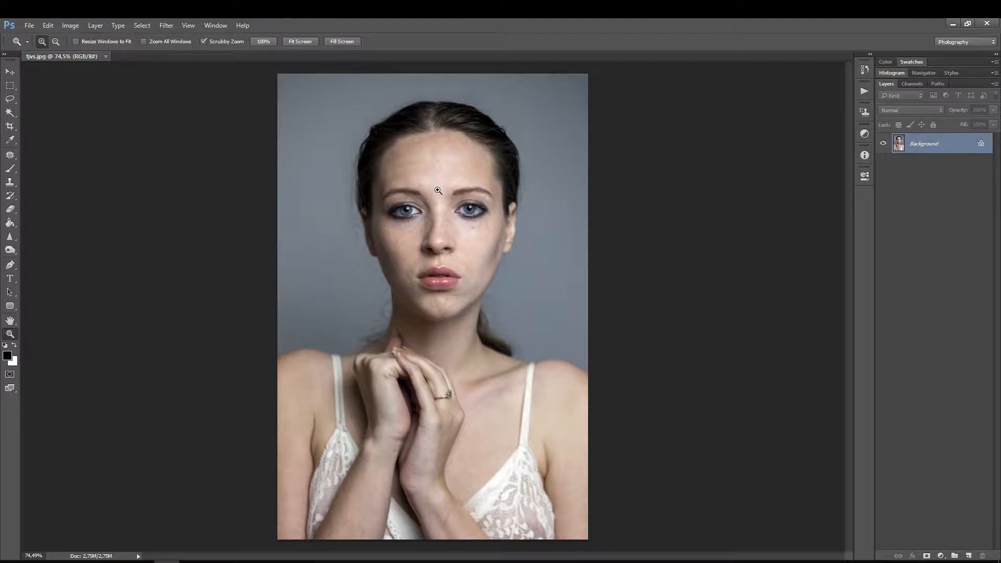
{"action": "left_click_drag", "start_coordinate": [437, 189], "coordinate": [433, 177]}
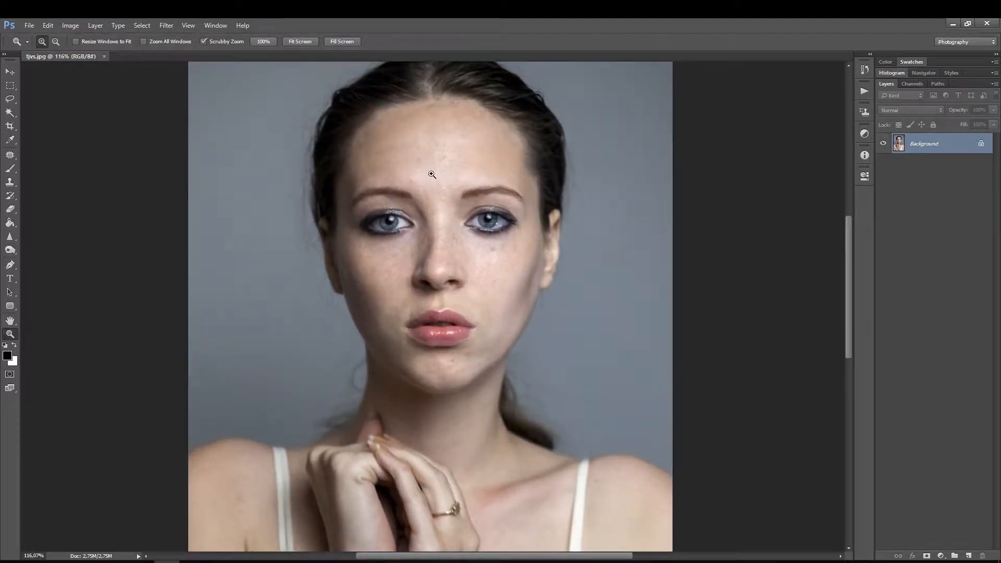
Step: Duplicate the Background layer and rename the copy as Flou
{"action": "key", "text": "ctrl+j"}
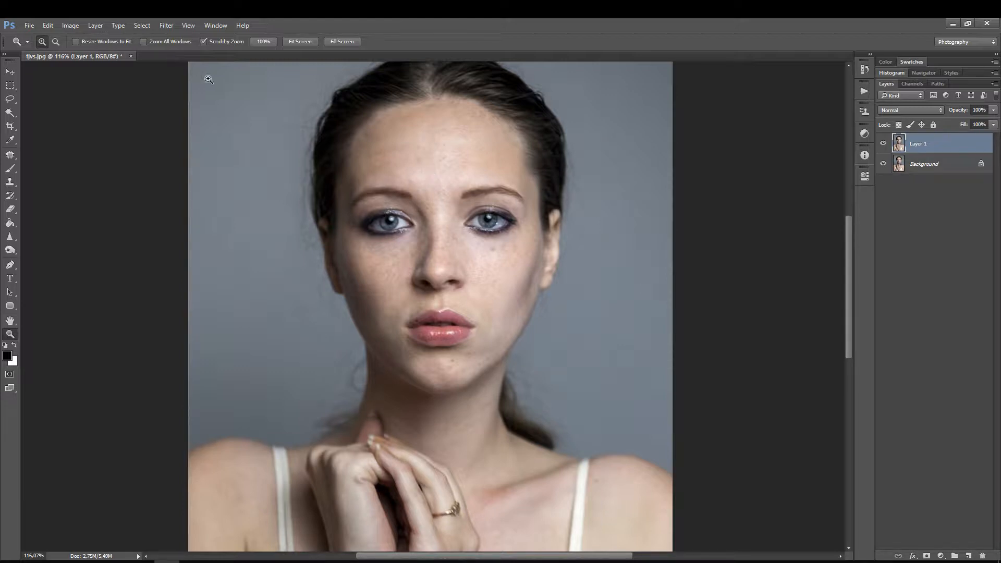
{"action": "double_click", "coordinate": [918, 144]}
{"action": "type", "text": "Flou"}
{"action": "key", "text": "Return"}
Step: Apply a Gaussian Blur with a radius of 1.5 pixels to the Flou layer
{"action": "left_click", "coordinate": [139, 25]}
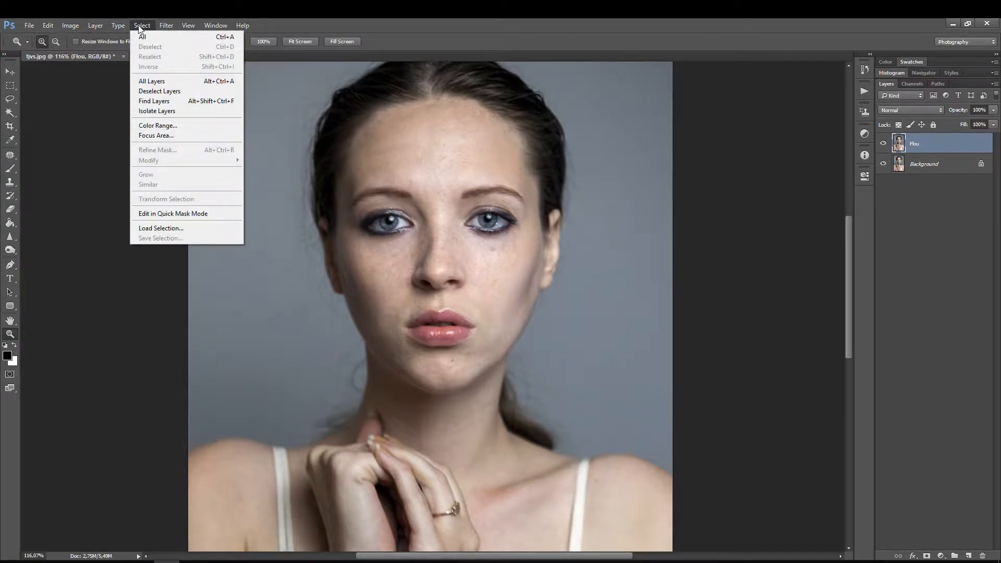
{"action": "mouse_move", "coordinate": [166, 26]}
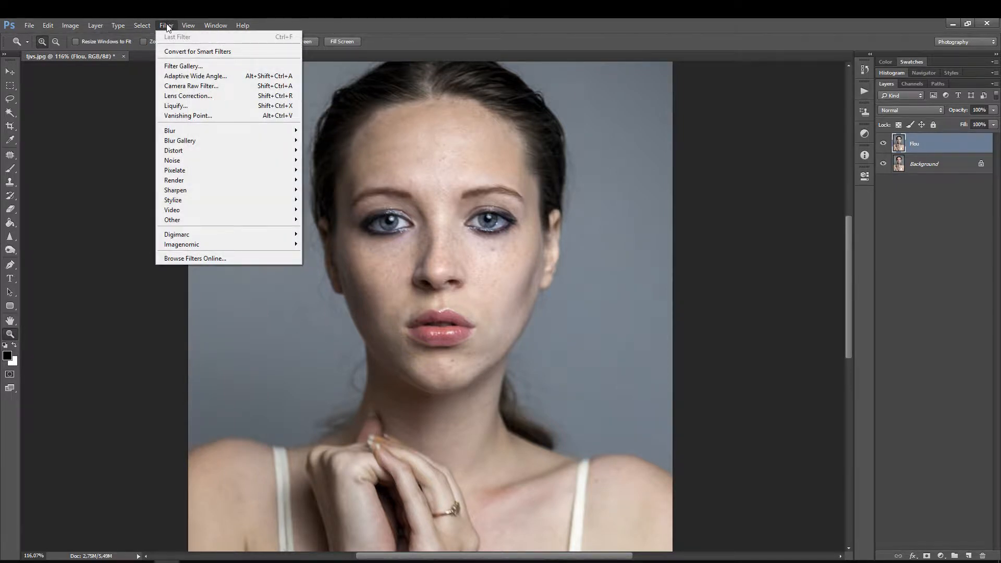
{"action": "mouse_move", "coordinate": [136, 24]}
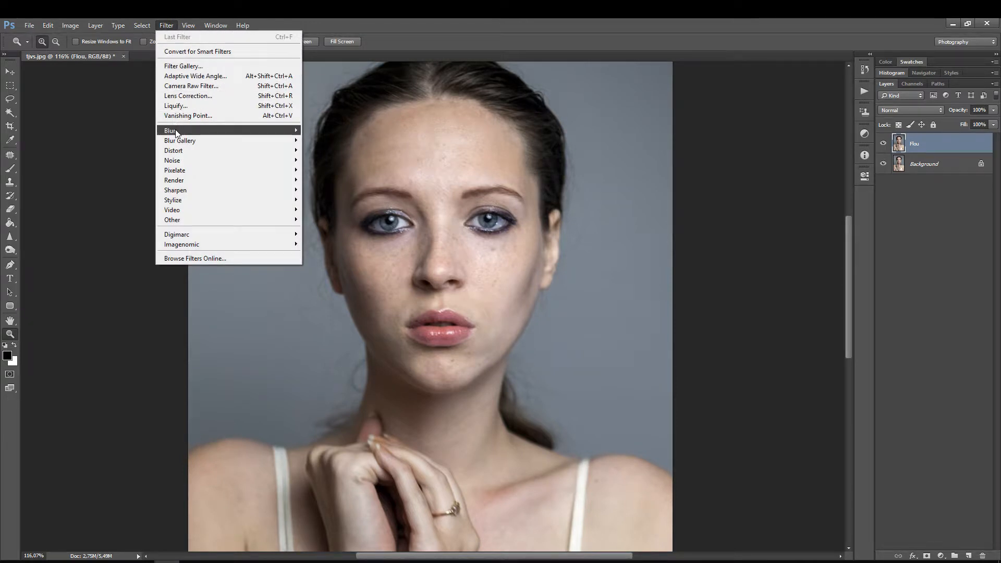
{"action": "mouse_move", "coordinate": [177, 133]}
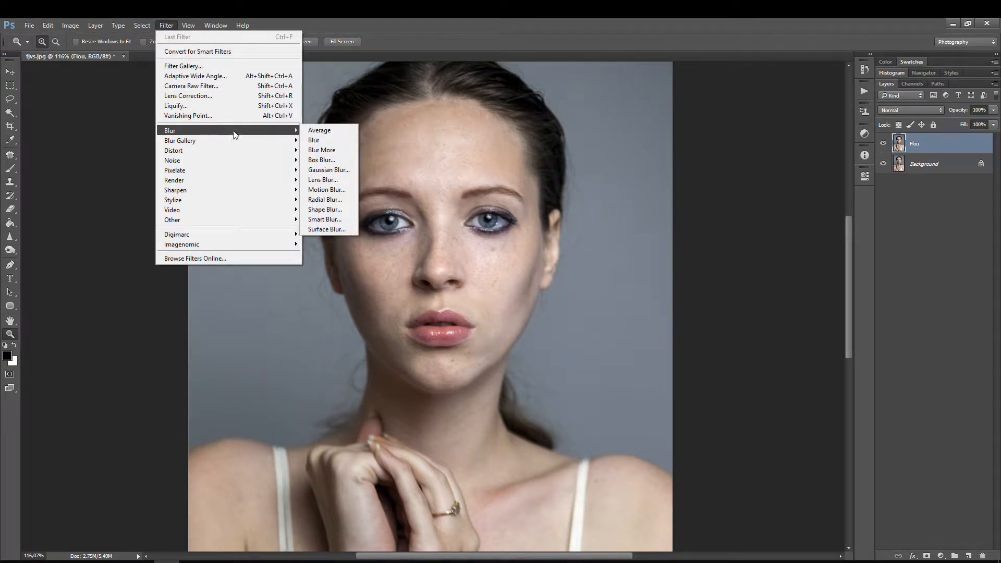
{"action": "left_click", "coordinate": [329, 170]}
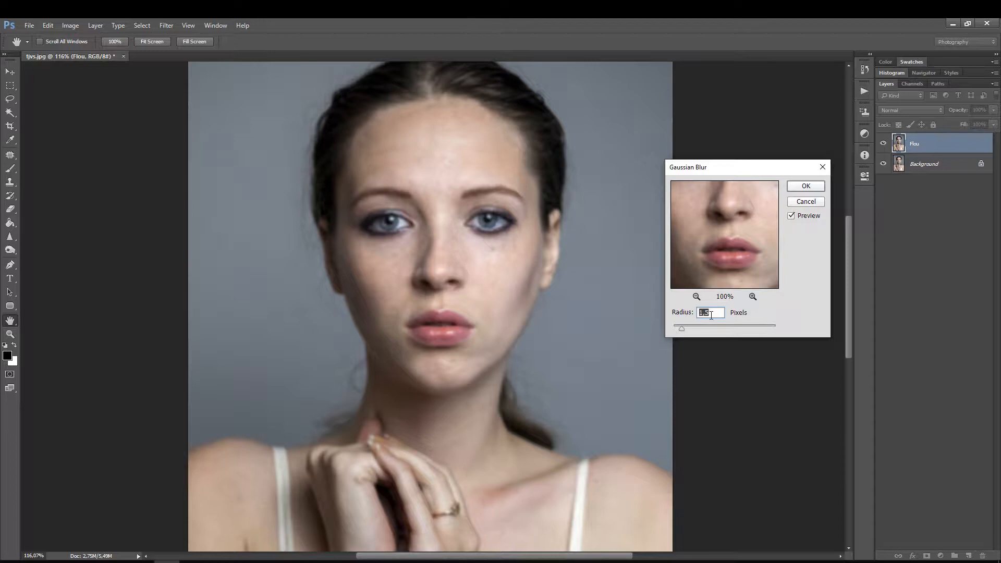
{"action": "left_click", "coordinate": [714, 313]}
{"action": "left_click_drag", "start_coordinate": [696, 328], "coordinate": [679, 330]}
{"action": "left_click", "coordinate": [713, 314]}
{"action": "double_click", "coordinate": [714, 314]}
{"action": "left_click", "coordinate": [713, 237]}
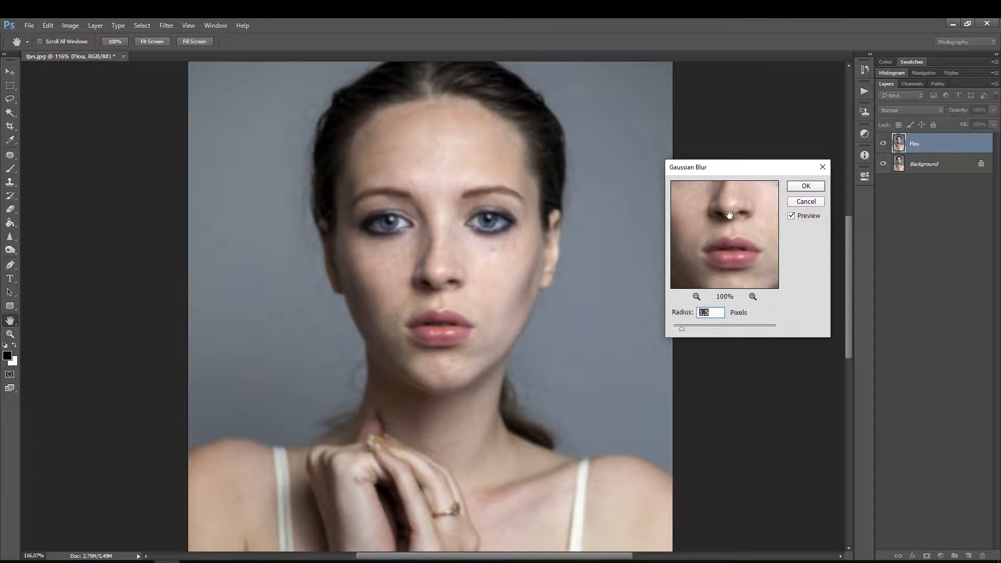
{"action": "left_click", "coordinate": [805, 186]}
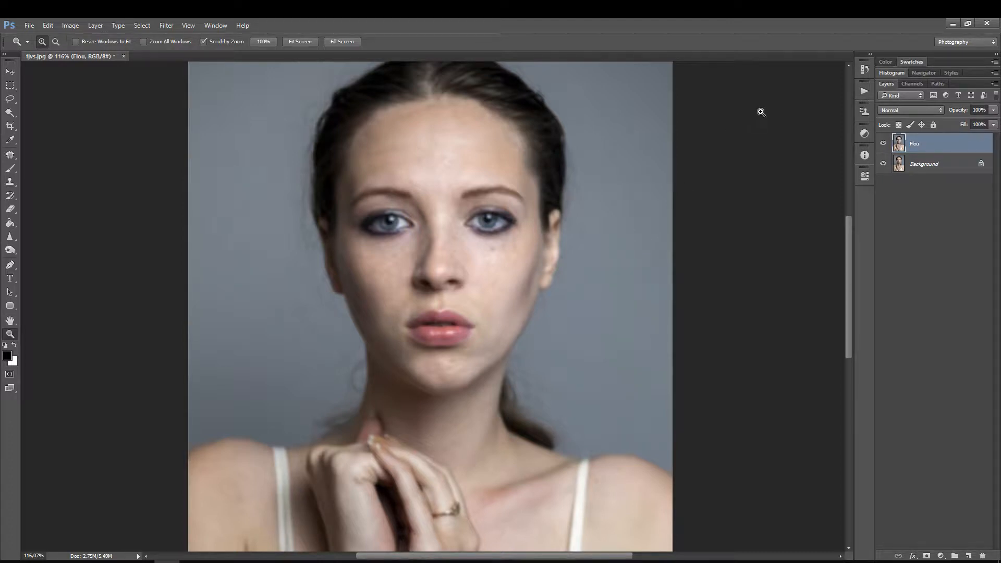
Step: Run the Dodge and Burn action from the Magic set above the Flou layer
{"action": "left_click", "coordinate": [864, 91]}
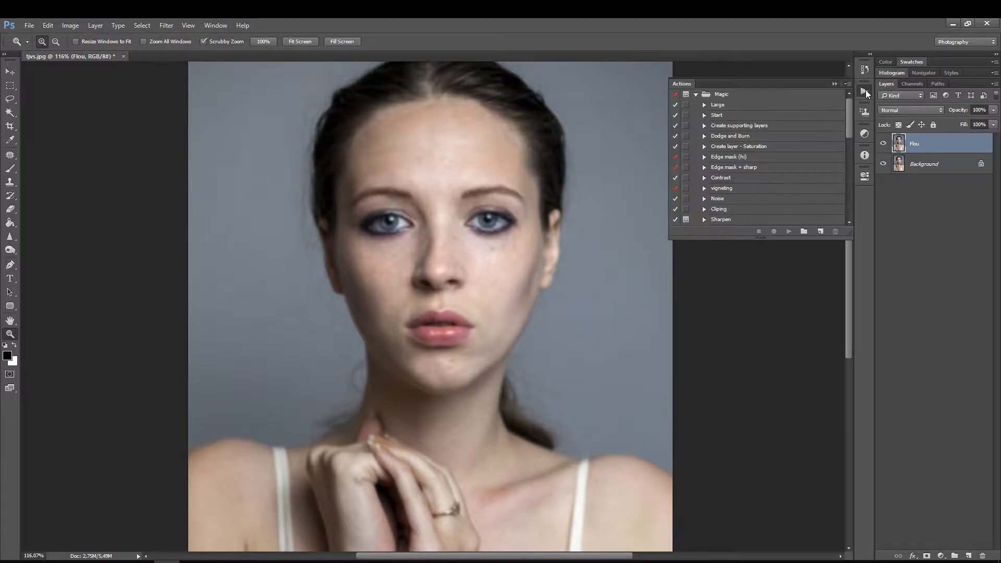
{"action": "left_click", "coordinate": [740, 137]}
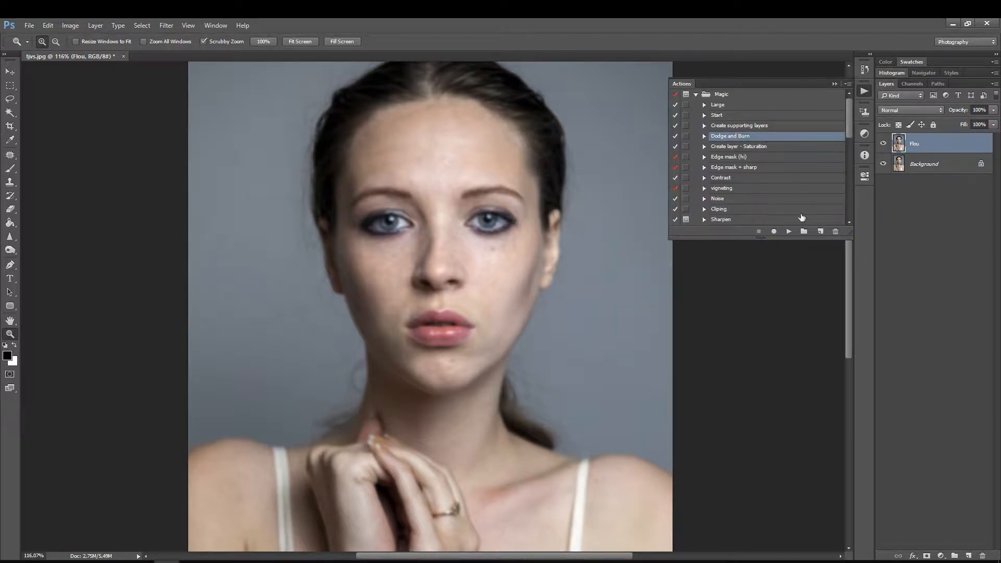
{"action": "left_click", "coordinate": [788, 231]}
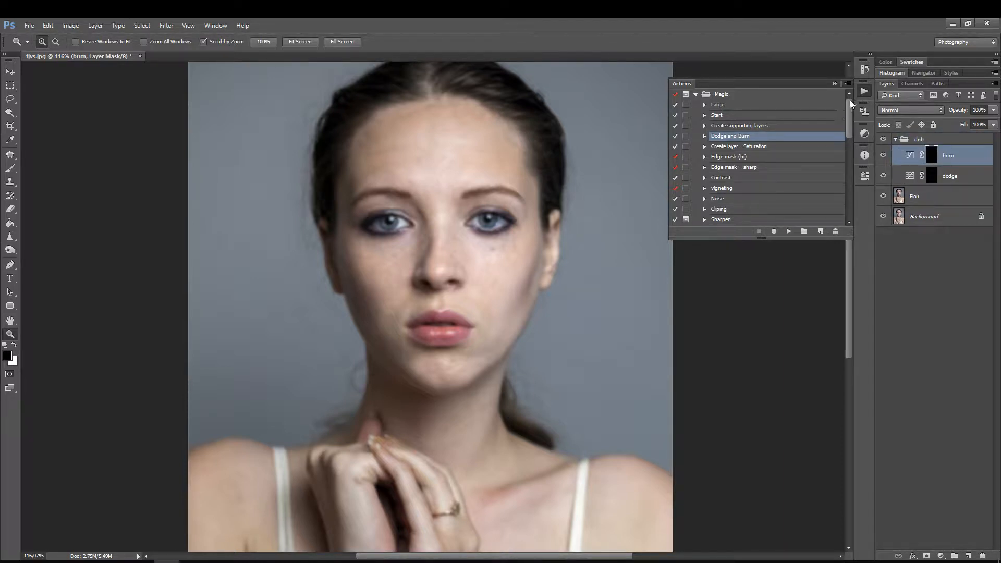
{"action": "left_click", "coordinate": [864, 92]}
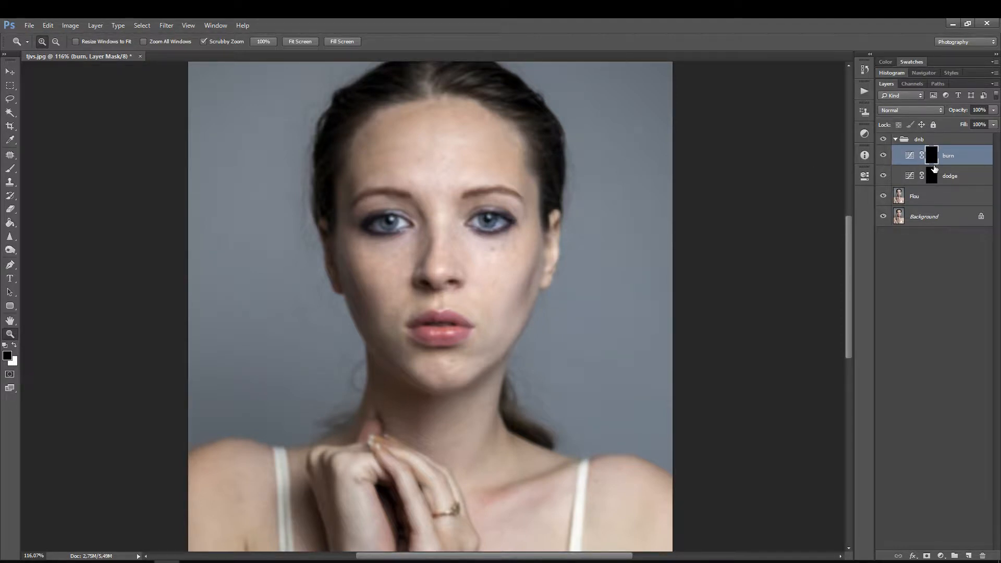
Step: Examine the curves of the dodge and burn adjustment layers
{"action": "left_click", "coordinate": [909, 177]}
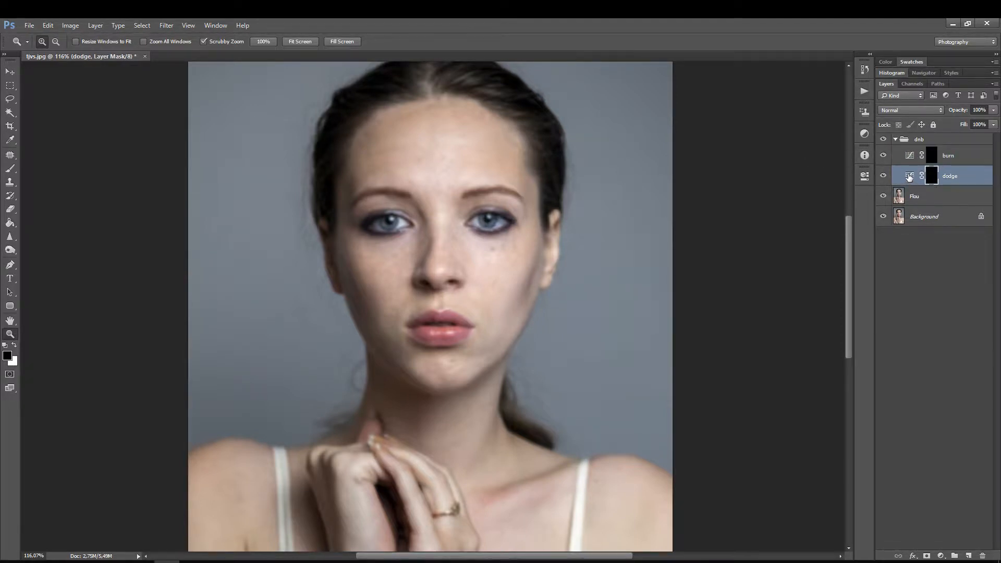
{"action": "left_click", "coordinate": [909, 177]}
{"action": "left_click", "coordinate": [909, 157]}
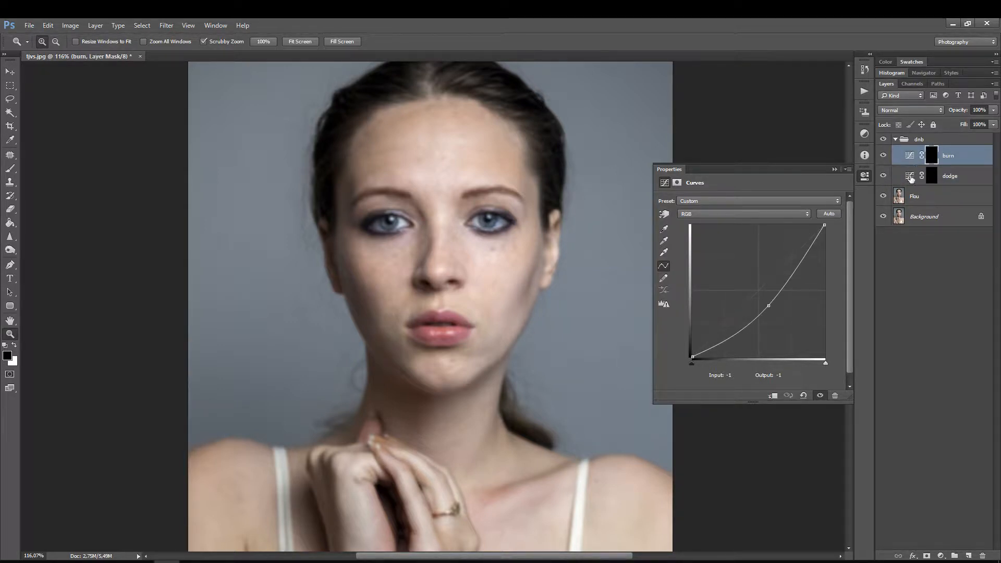
Step: Add a Black & White adjustment layer with default settings and place it above the dnb group
{"action": "left_click", "coordinate": [926, 140]}
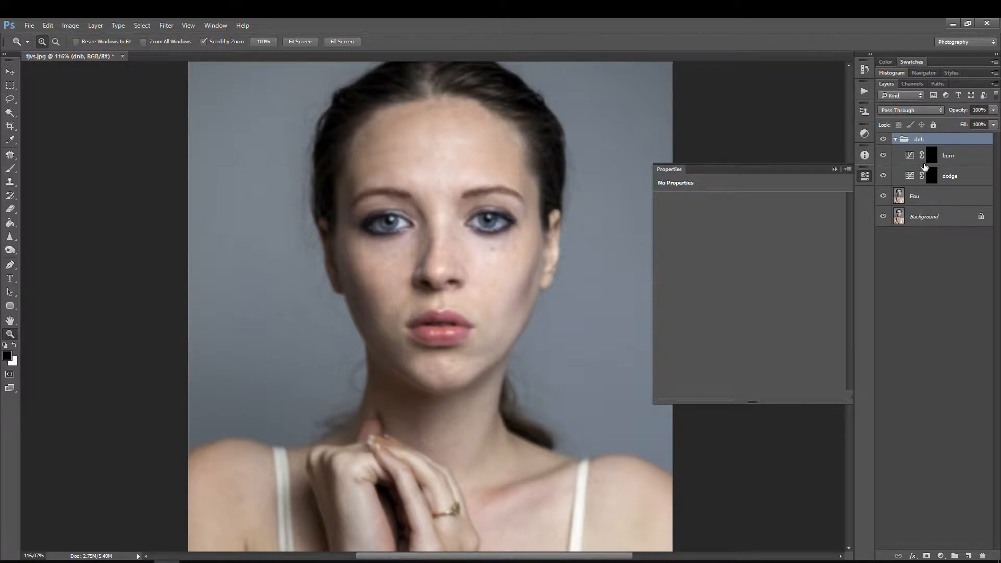
{"action": "left_click", "coordinate": [865, 134]}
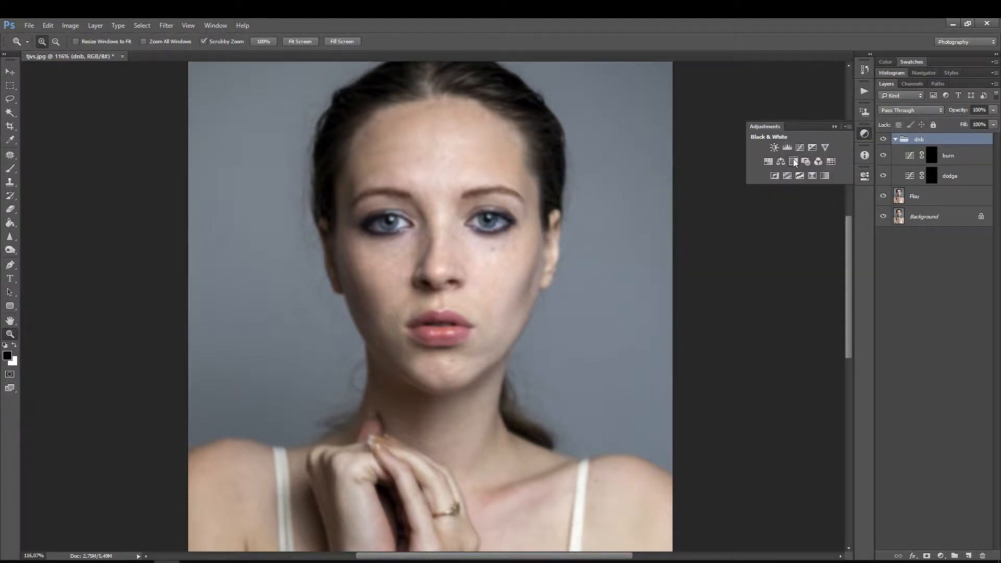
{"action": "left_click", "coordinate": [793, 160]}
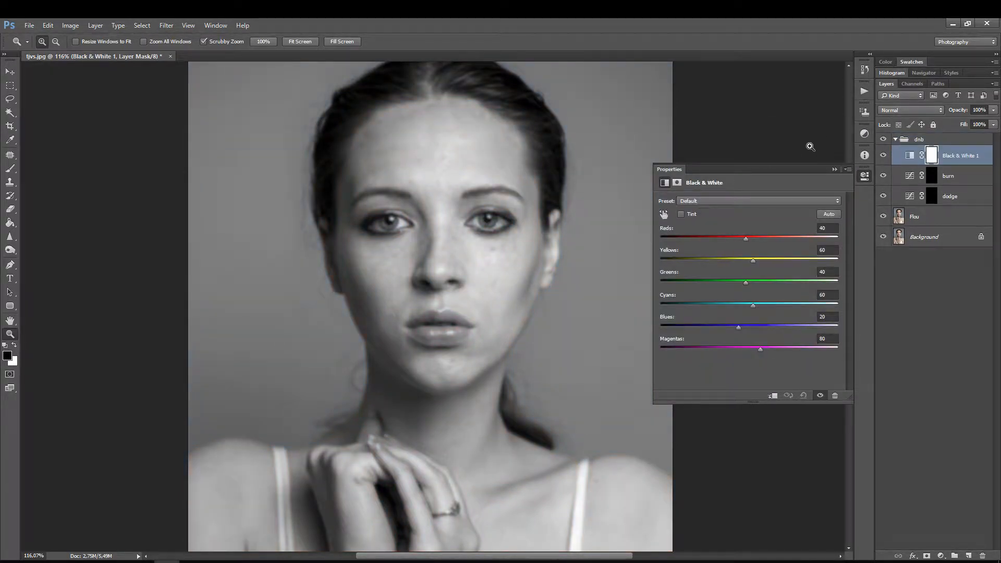
{"action": "left_click", "coordinate": [865, 176]}
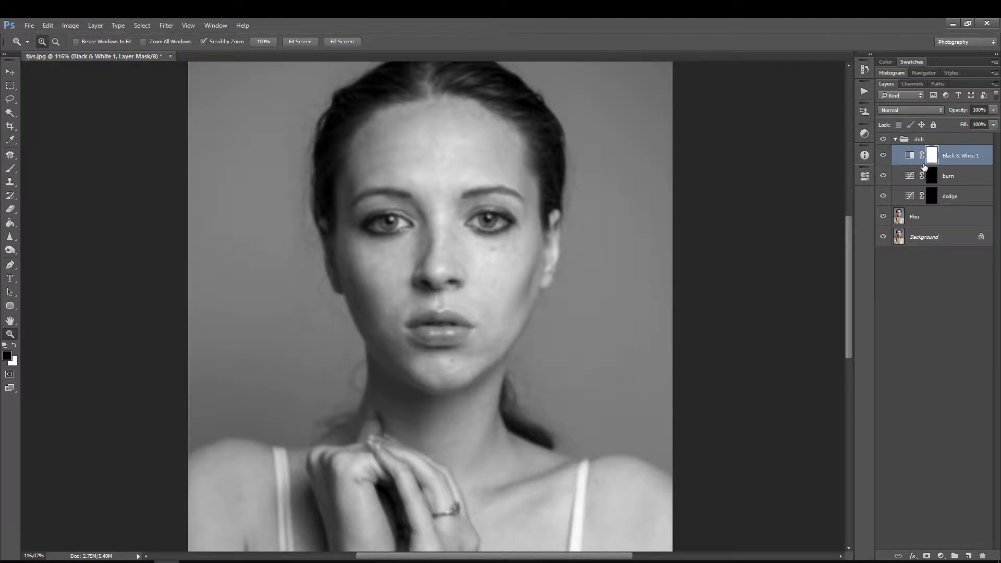
{"action": "left_click_drag", "start_coordinate": [929, 152], "coordinate": [964, 136]}
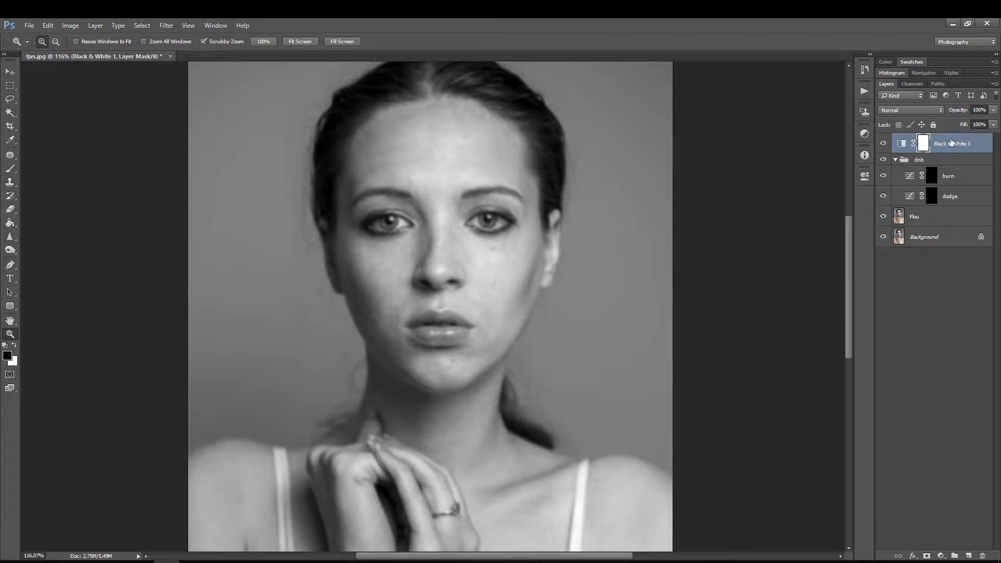
Step: Add a Curves layer above Black & White 1, with the white point at input 230 and a midtone point at input 141, output 99
{"action": "left_click", "coordinate": [863, 134]}
{"action": "left_click", "coordinate": [799, 148]}
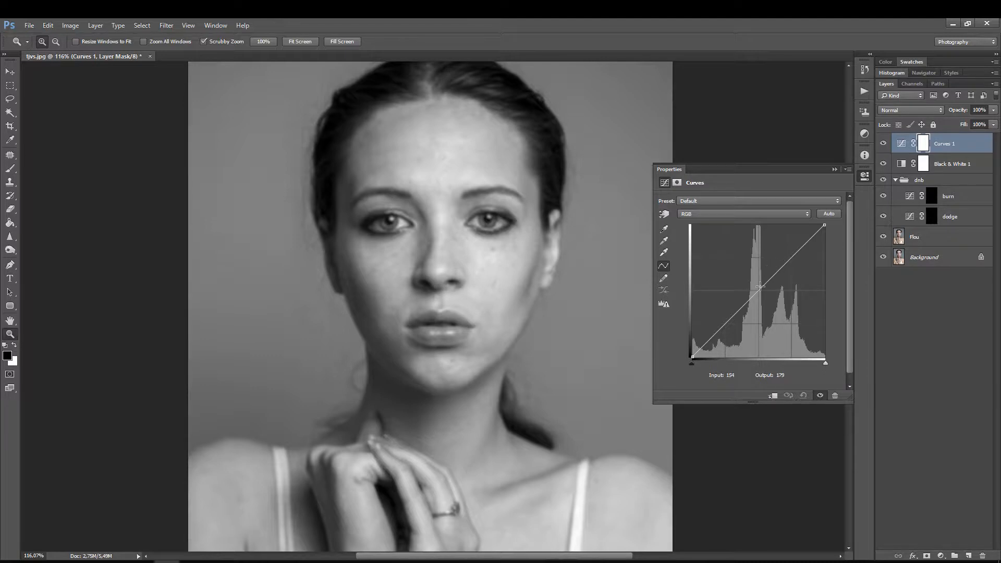
{"action": "left_click_drag", "start_coordinate": [824, 225], "coordinate": [811, 224]}
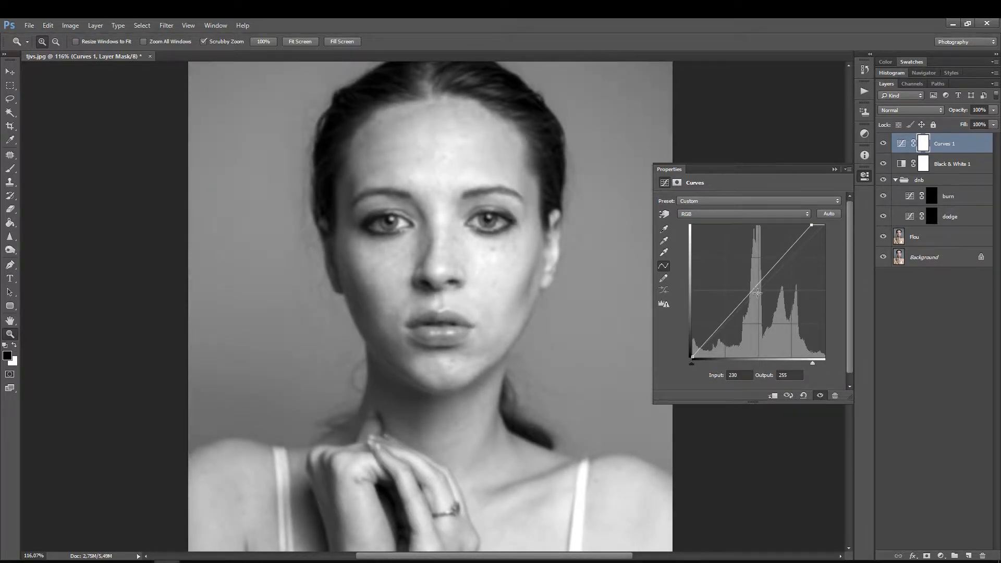
{"action": "left_click_drag", "start_coordinate": [756, 293], "coordinate": [765, 306]}
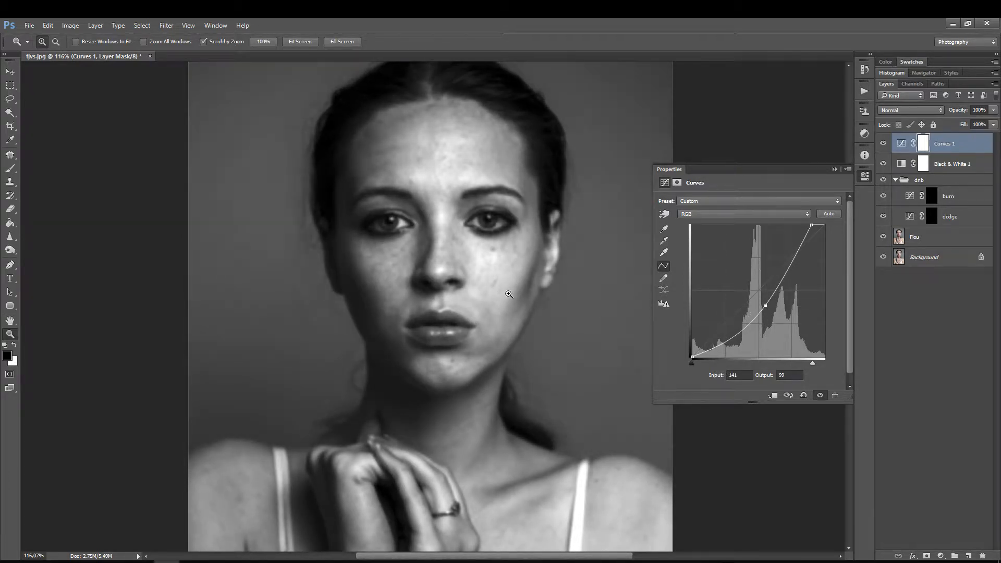
Step: Darken the midtones further by moving the Curves 1 midtone point to input 158, output 81
{"action": "left_click_drag", "start_coordinate": [510, 278], "coordinate": [492, 269]}
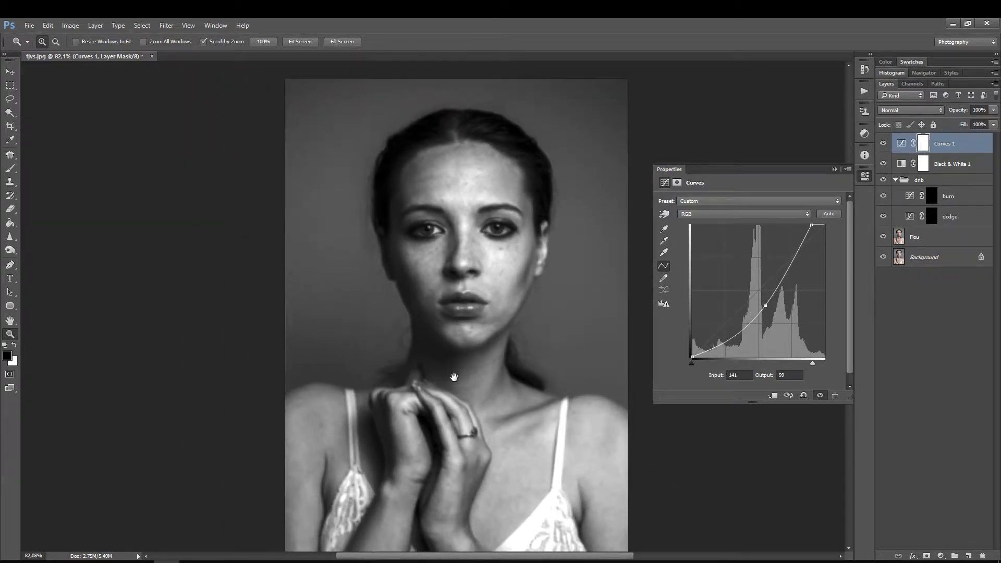
{"action": "left_click_drag", "start_coordinate": [454, 377], "coordinate": [425, 303]}
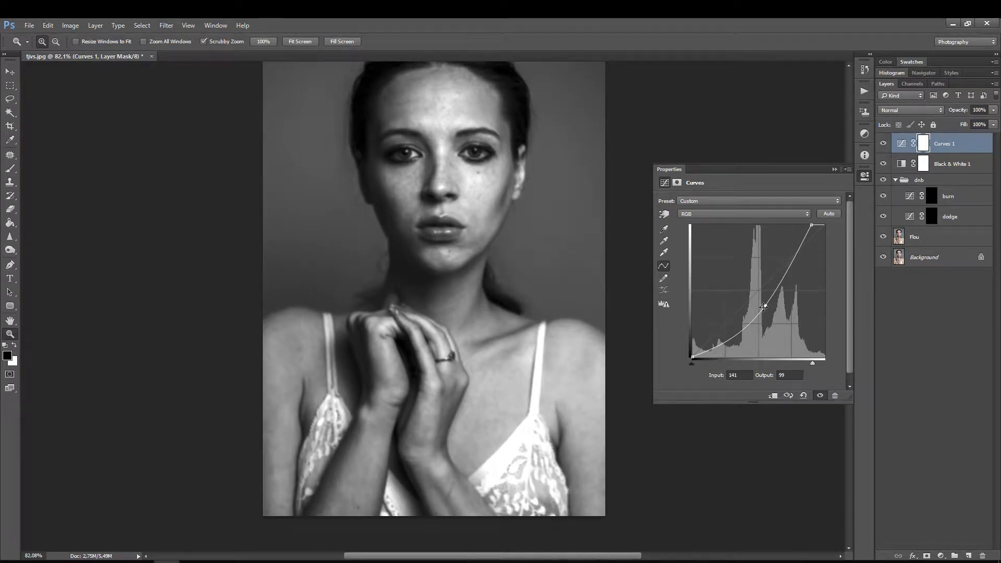
{"action": "left_click_drag", "start_coordinate": [765, 306], "coordinate": [774, 315]}
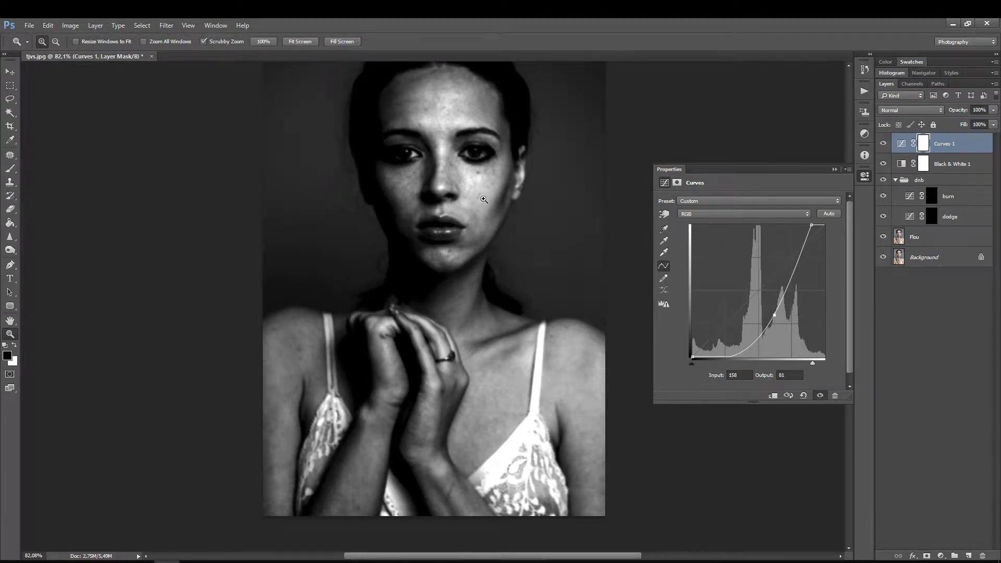
{"action": "left_click_drag", "start_coordinate": [452, 214], "coordinate": [452, 238]}
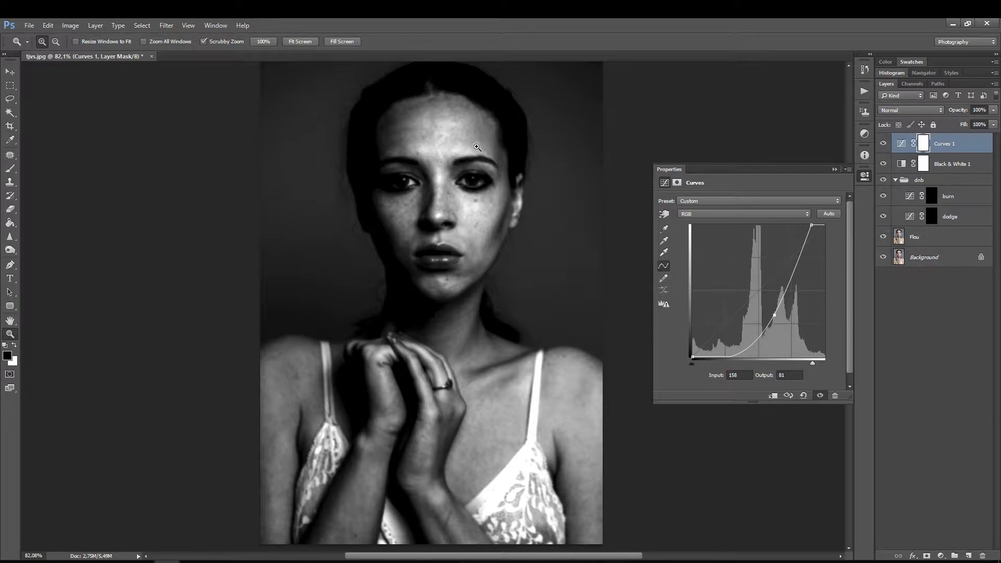
{"action": "left_click_drag", "start_coordinate": [454, 165], "coordinate": [447, 253]}
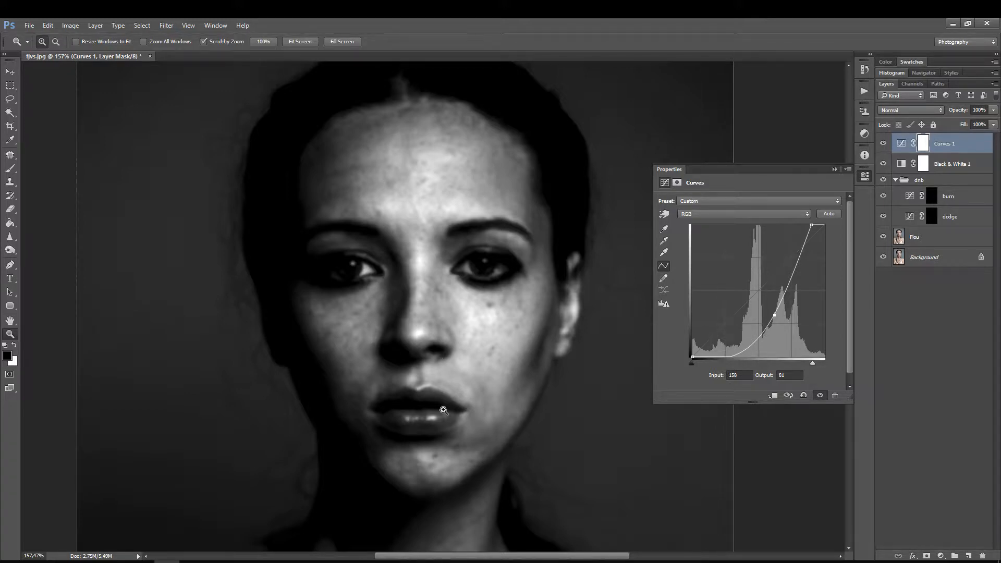
Step: Group Curves 1, Black & White 1 and the dnb group together, and expand the new group
{"action": "left_click_drag", "start_coordinate": [449, 436], "coordinate": [411, 204]}
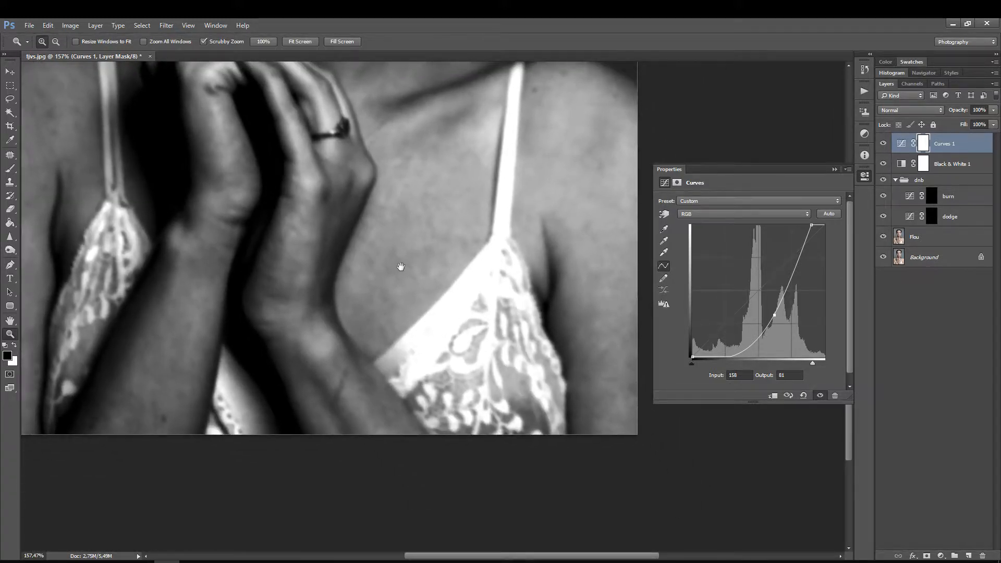
{"action": "left_click_drag", "start_coordinate": [331, 252], "coordinate": [436, 323]}
{"action": "left_click_drag", "start_coordinate": [453, 219], "coordinate": [412, 228]}
{"action": "left_click", "coordinate": [865, 176]}
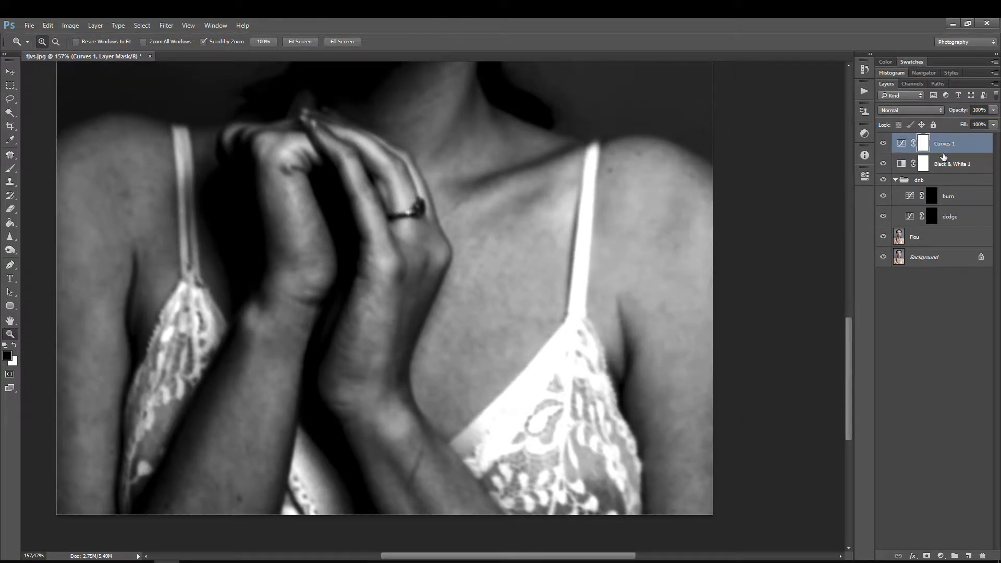
{"action": "left_click", "coordinate": [959, 216], "text": "shift"}
{"action": "mouse_move", "coordinate": [958, 215]}
{"action": "left_mouse_down"}
{"action": "mouse_move", "coordinate": [914, 453]}
{"action": "mouse_move", "coordinate": [915, 542]}
{"action": "mouse_move", "coordinate": [954, 556]}
{"action": "left_mouse_up"}
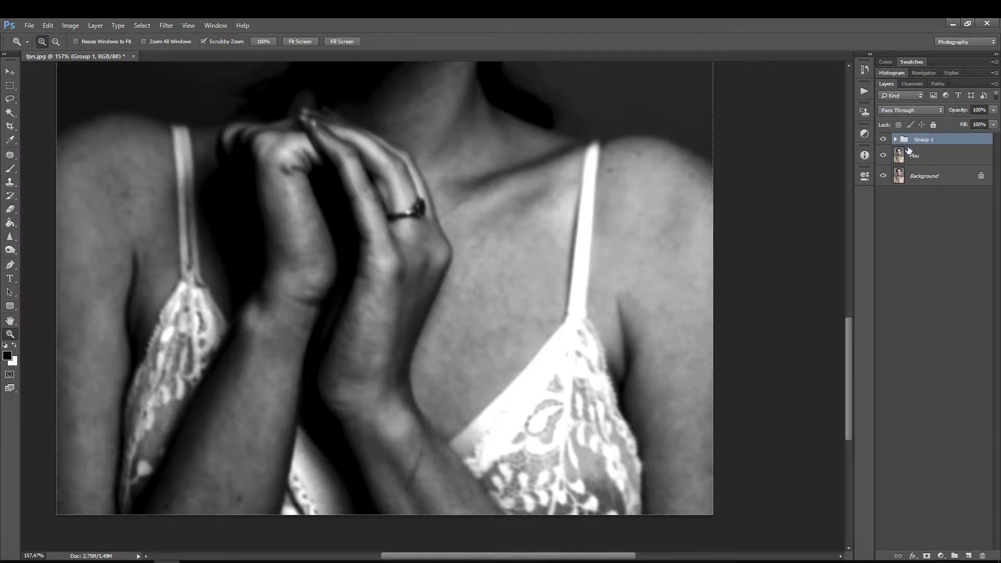
{"action": "left_click", "coordinate": [896, 140]}
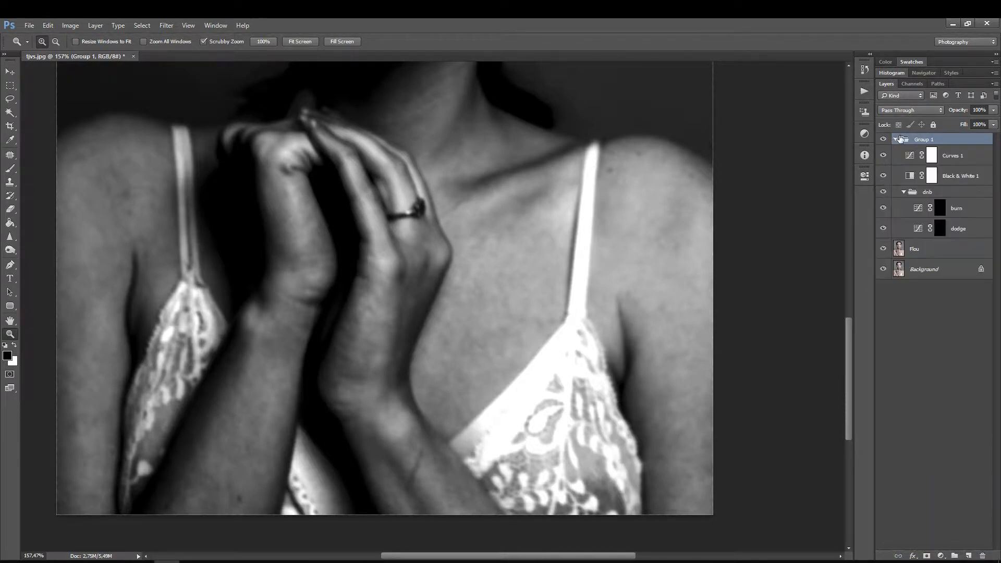
Step: Select the dodge layer's mask and set up the Eraser at size 20 with 30% opacity and 10% flow
{"action": "left_click", "coordinate": [943, 233]}
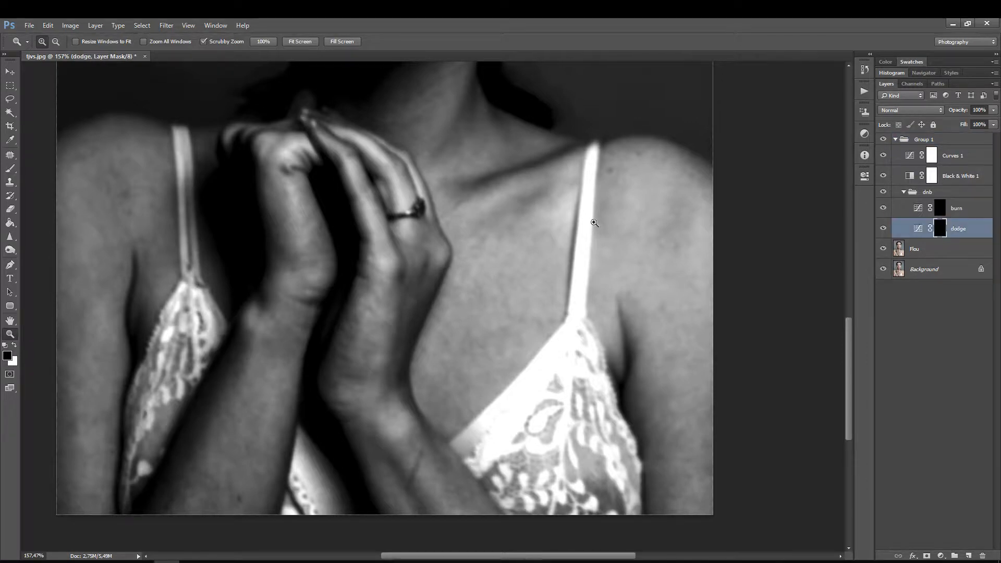
{"action": "key", "text": "e"}
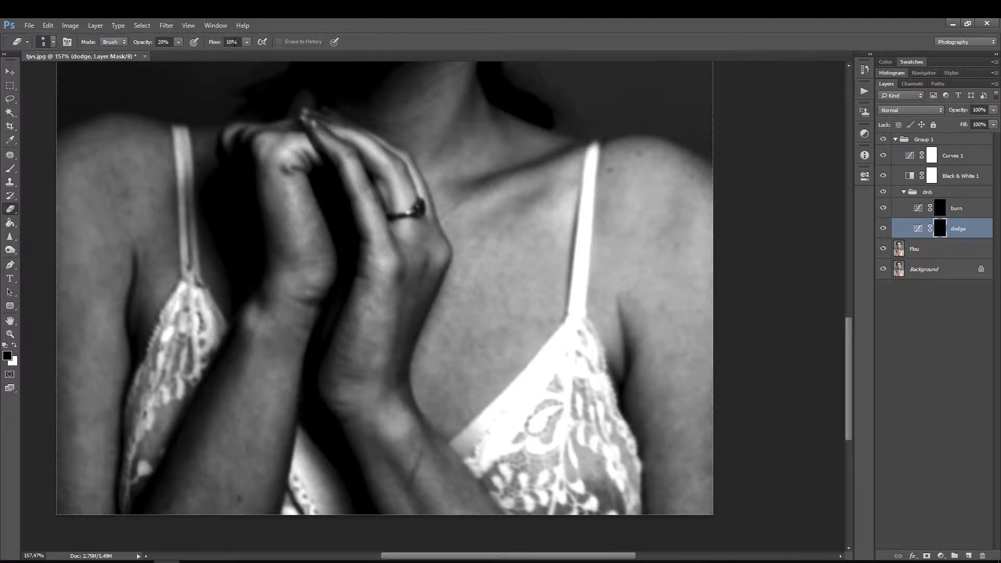
{"action": "left_click", "coordinate": [245, 43]}
{"action": "left_click", "coordinate": [200, 63]}
{"action": "left_click", "coordinate": [178, 43]}
{"action": "left_click_drag", "start_coordinate": [166, 41], "coordinate": [151, 29]}
{"action": "type", "text": "30"}
{"action": "key", "text": "Return"}
{"action": "key", "text": "bracketright"}
Step: Dodge the dark patches on the upper arm beside the lace using the Eraser at size 10 on the dodge mask
{"action": "mouse_move", "coordinate": [541, 333]}
{"action": "left_mouse_down"}
{"action": "mouse_move", "coordinate": [511, 284]}
{"action": "mouse_move", "coordinate": [451, 271]}
{"action": "left_mouse_up"}
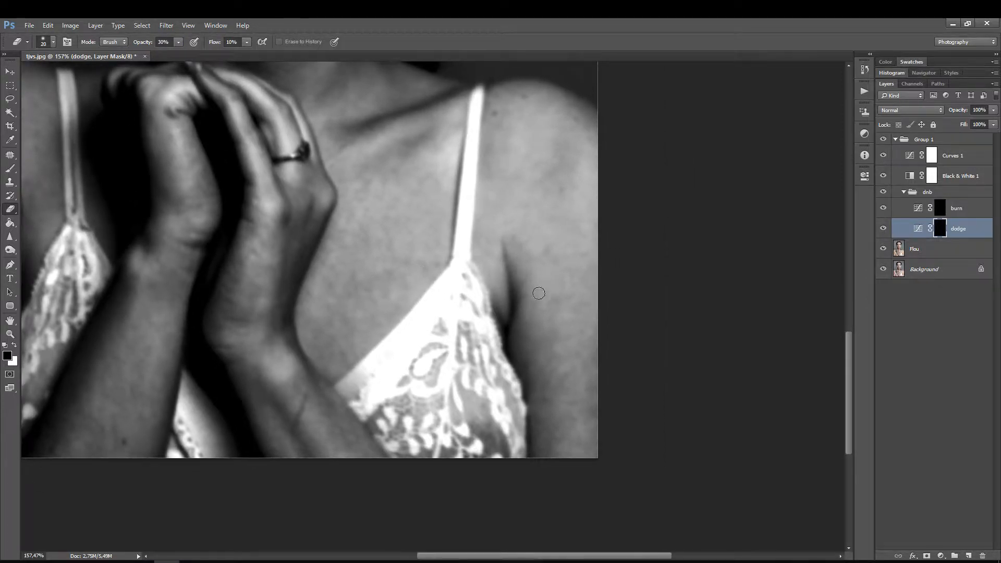
{"action": "key", "text": "z"}
{"action": "mouse_move", "coordinate": [534, 323]}
{"action": "left_mouse_down"}
{"action": "mouse_move", "coordinate": [552, 319]}
{"action": "mouse_move", "coordinate": [471, 317]}
{"action": "left_mouse_up"}
{"action": "key", "text": "e"}
{"action": "key", "text": "z"}
{"action": "key", "text": "e"}
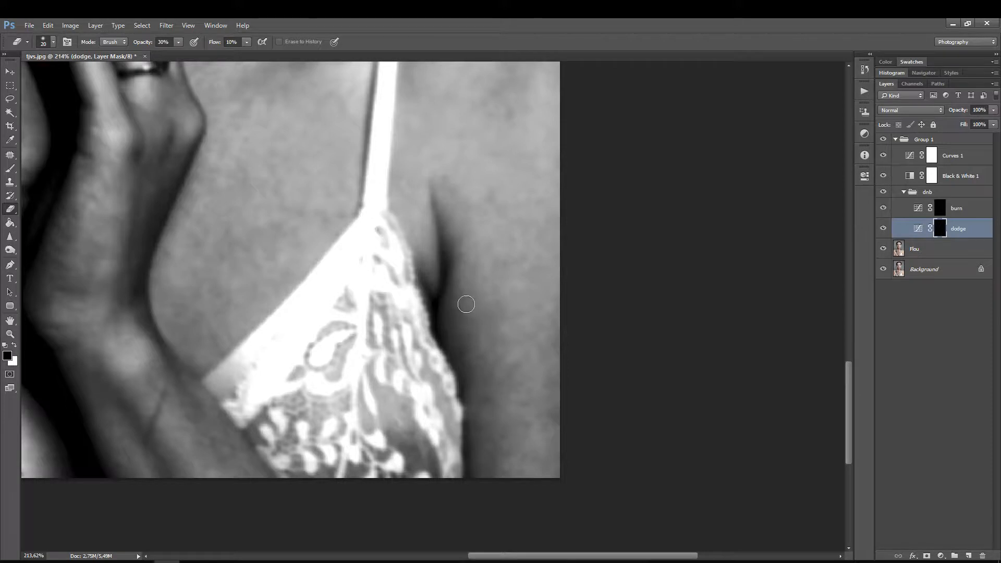
{"action": "key", "text": "bracketleft"}
Step: Burn the light patches on the upper arm beside the armpit with the Eraser on the burn mask
{"action": "left_click", "coordinate": [918, 210]}
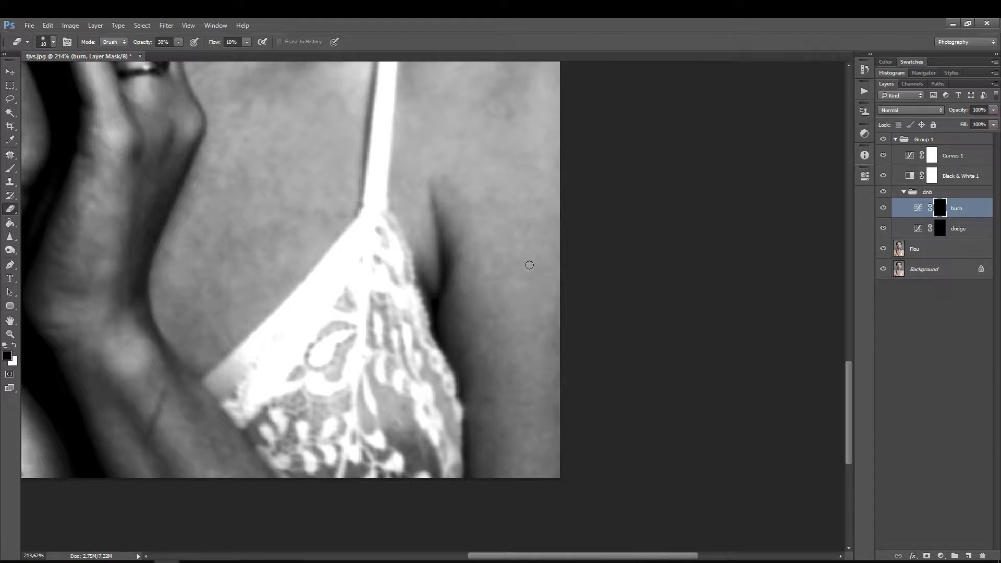
{"action": "key", "text": "ctrl+space"}
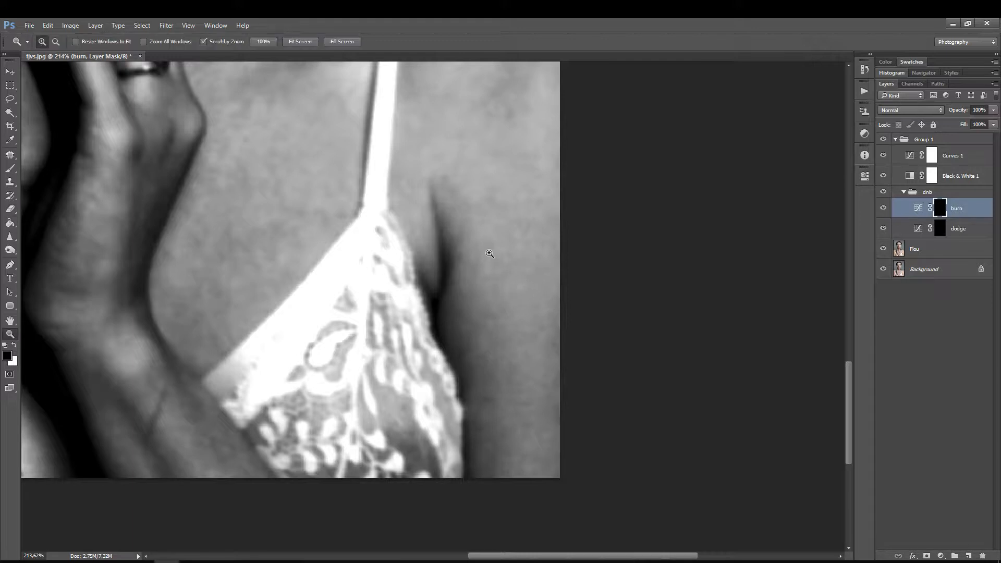
{"action": "left_click_drag", "start_coordinate": [487, 252], "coordinate": [506, 237]}
{"action": "left_click", "coordinate": [924, 228]}
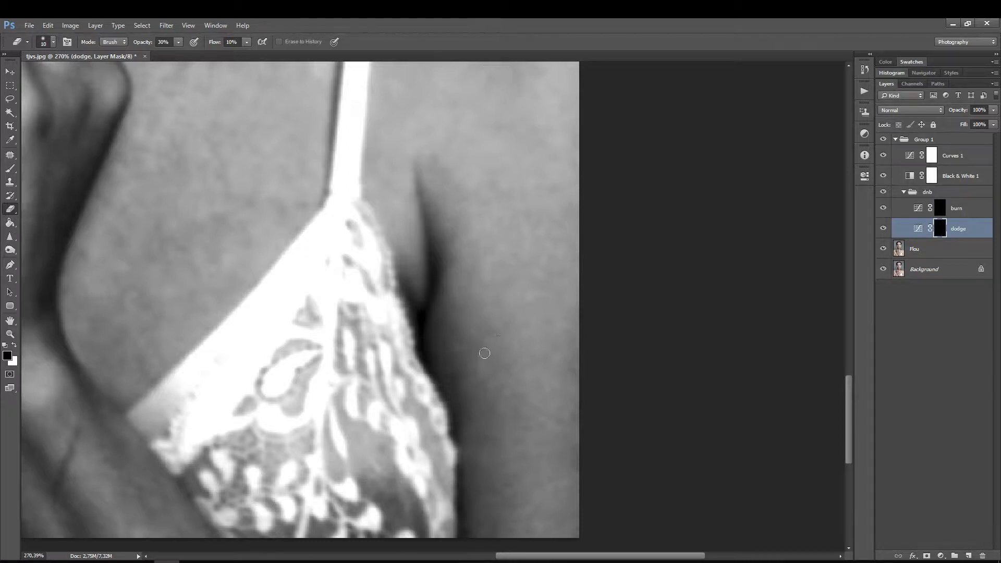
{"action": "left_click", "coordinate": [941, 209]}
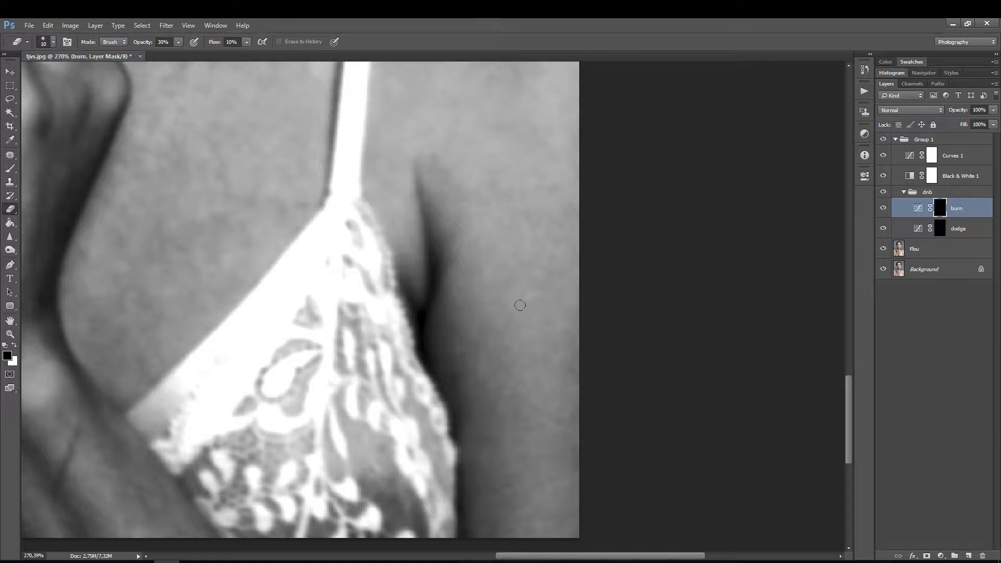
Step: Even out the skin tones above the armpit and on the shoulder using the burn and dodge masks
{"action": "left_click_drag", "start_coordinate": [493, 289], "coordinate": [469, 390]}
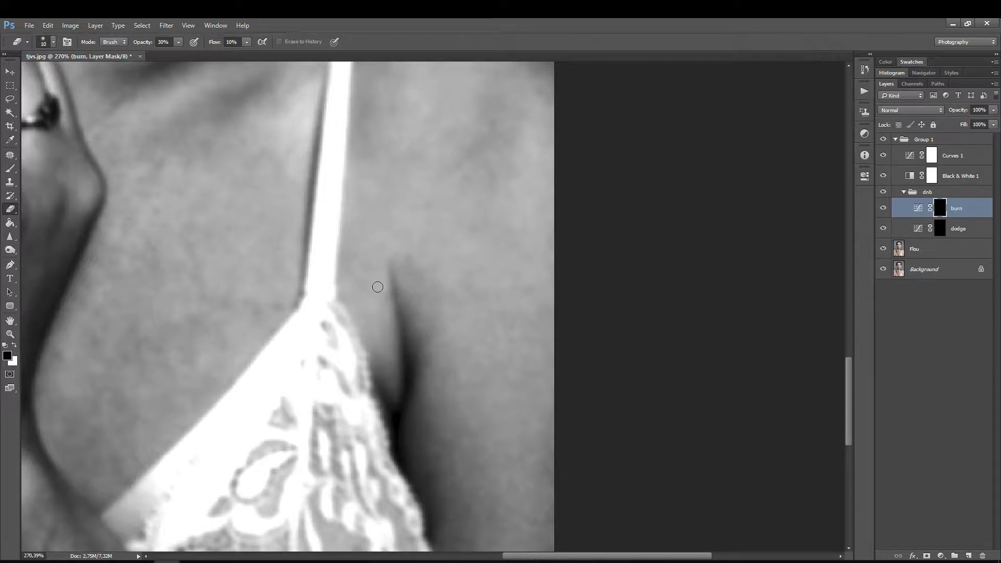
{"action": "left_click_drag", "start_coordinate": [442, 268], "coordinate": [412, 344]}
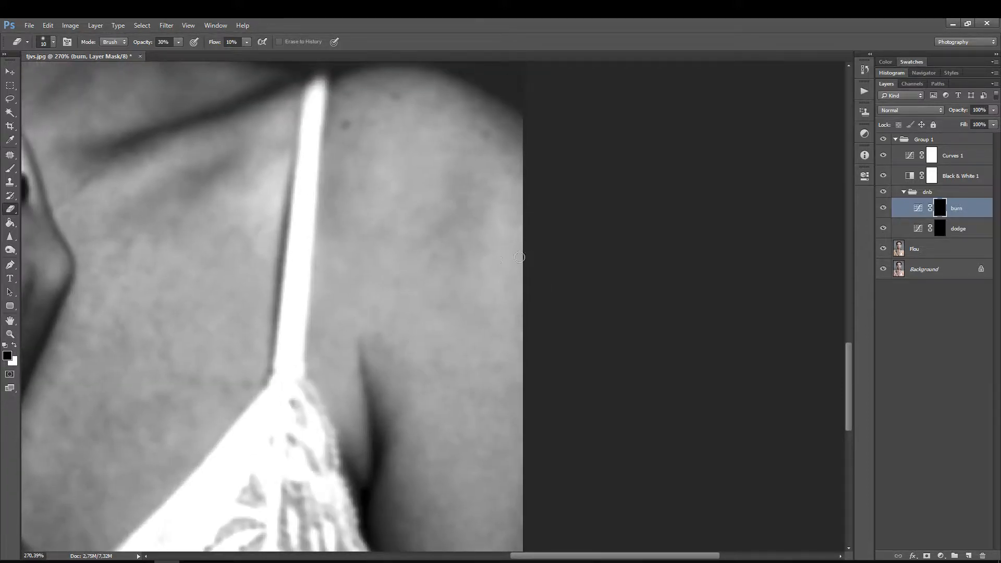
{"action": "left_click", "coordinate": [935, 232]}
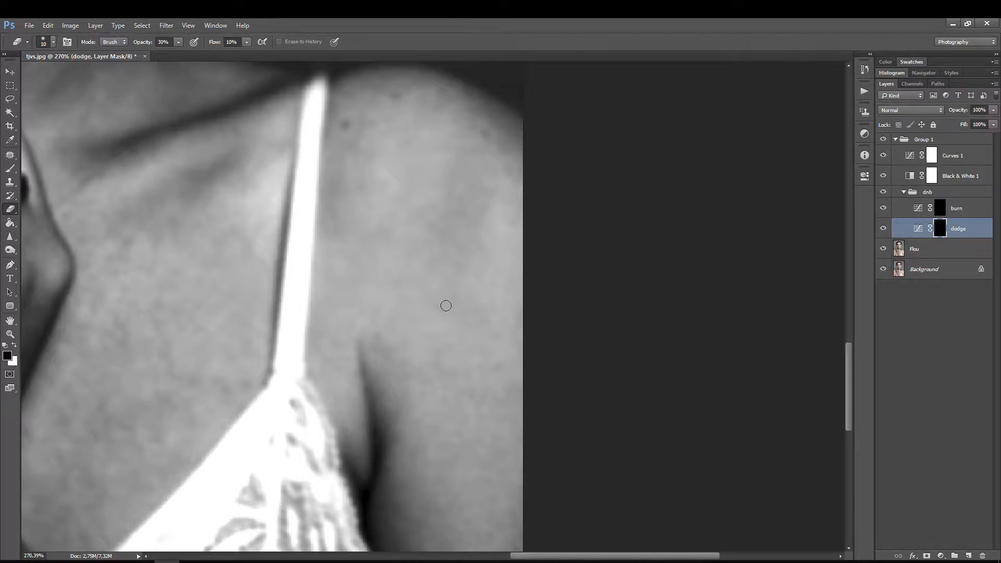
Step: Compare the arm and shoulder before and after retouching by toggling the dnb group's visibility
{"action": "key", "text": "ctrl+space"}
{"action": "left_click_drag", "start_coordinate": [477, 234], "coordinate": [443, 275]}
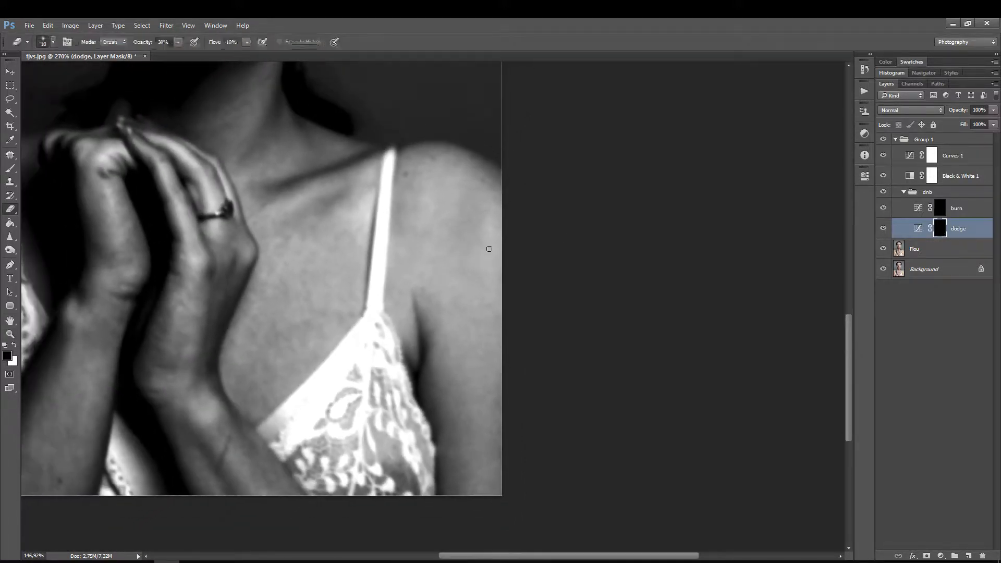
{"action": "left_click", "coordinate": [883, 193]}
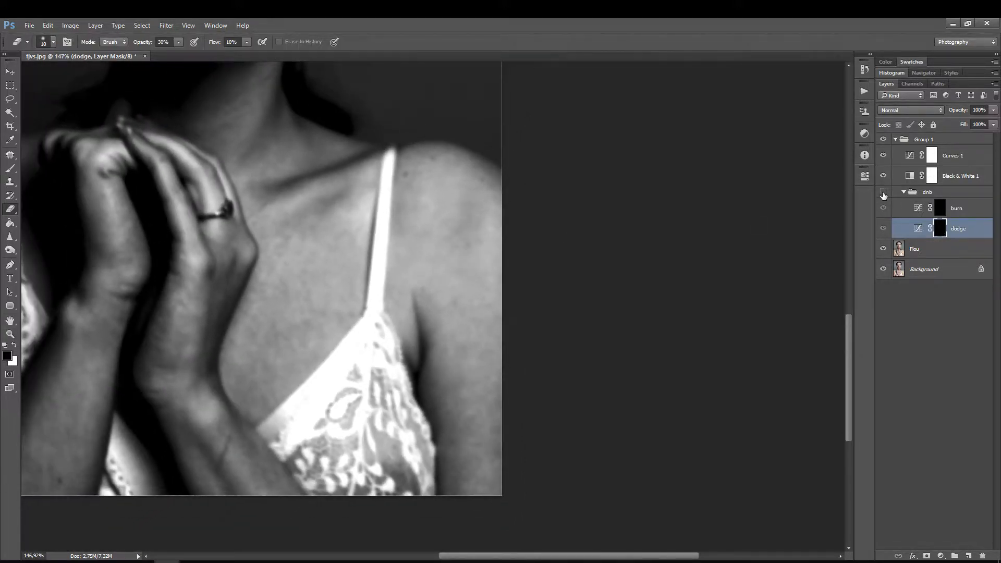
{"action": "left_click", "coordinate": [883, 195]}
{"action": "left_click", "coordinate": [883, 194]}
Step: Refine the remaining blotches on the shoulder beside the strap, dodging dark patches and burning light ones
{"action": "key", "text": "ctrl+space"}
{"action": "left_click_drag", "start_coordinate": [422, 272], "coordinate": [464, 244]}
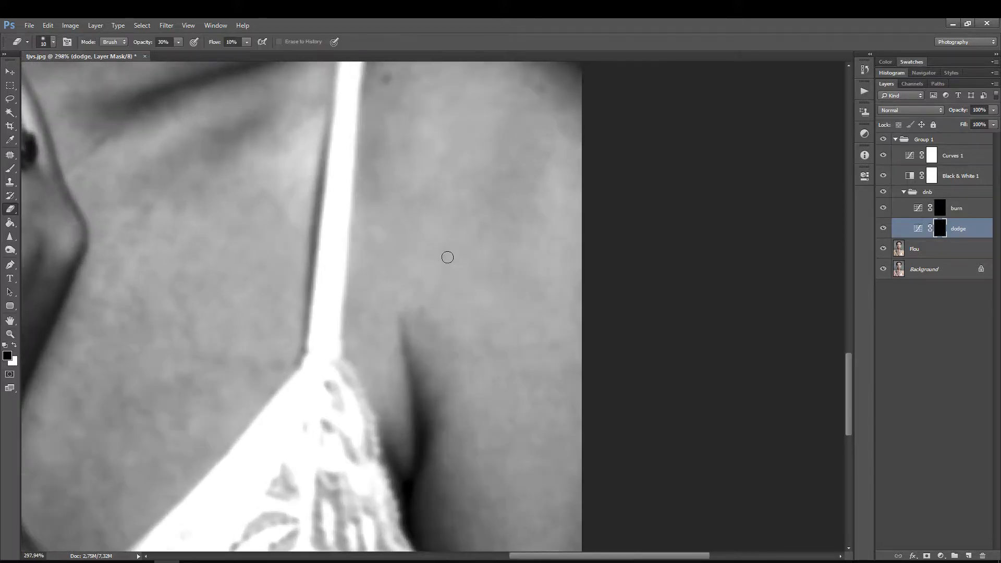
{"action": "left_click", "coordinate": [939, 212]}
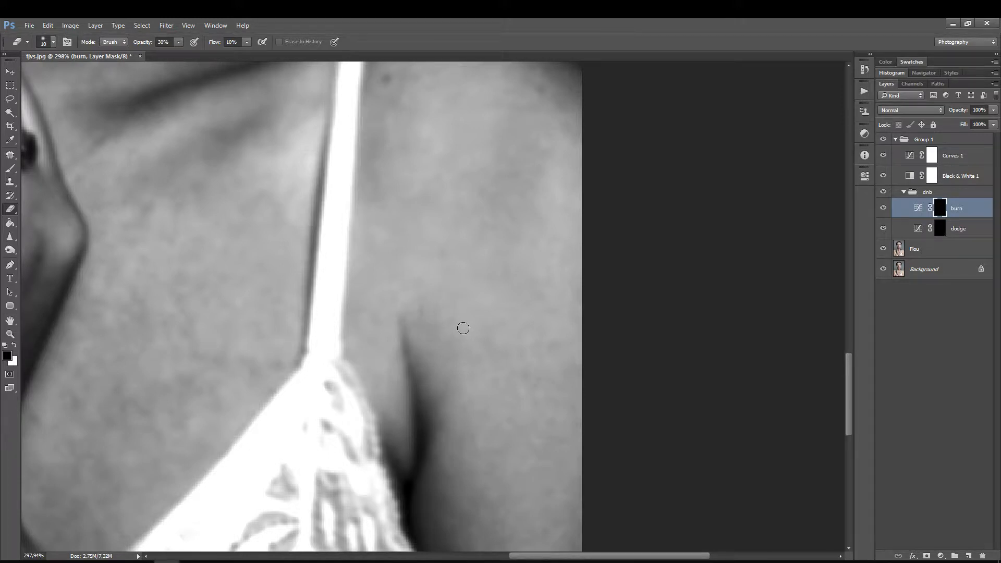
Step: Even out the chest skin between the hand and the strap using the dodge and burn masks
{"action": "key", "text": "space"}
{"action": "left_click_drag", "start_coordinate": [400, 332], "coordinate": [517, 293]}
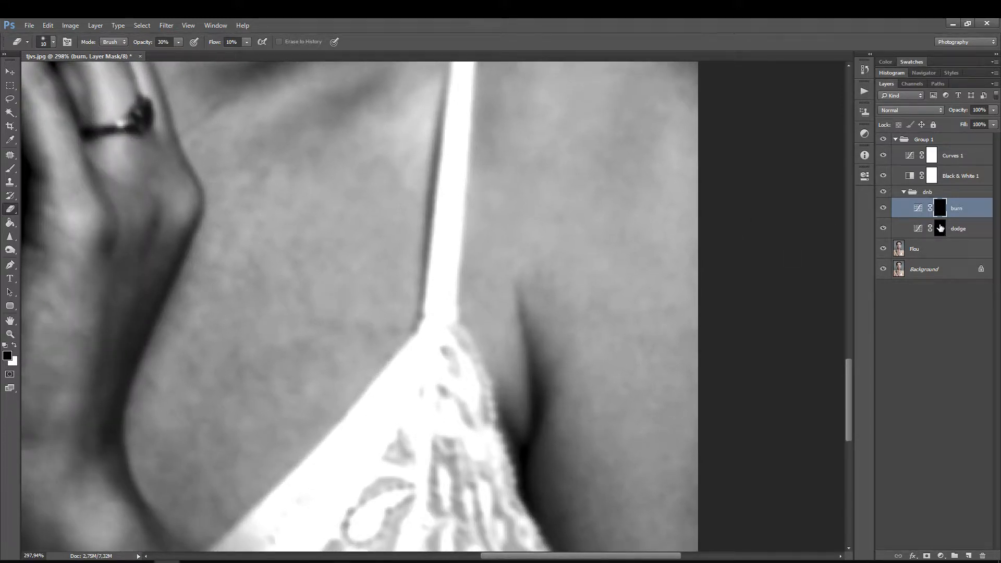
{"action": "left_click", "coordinate": [940, 229]}
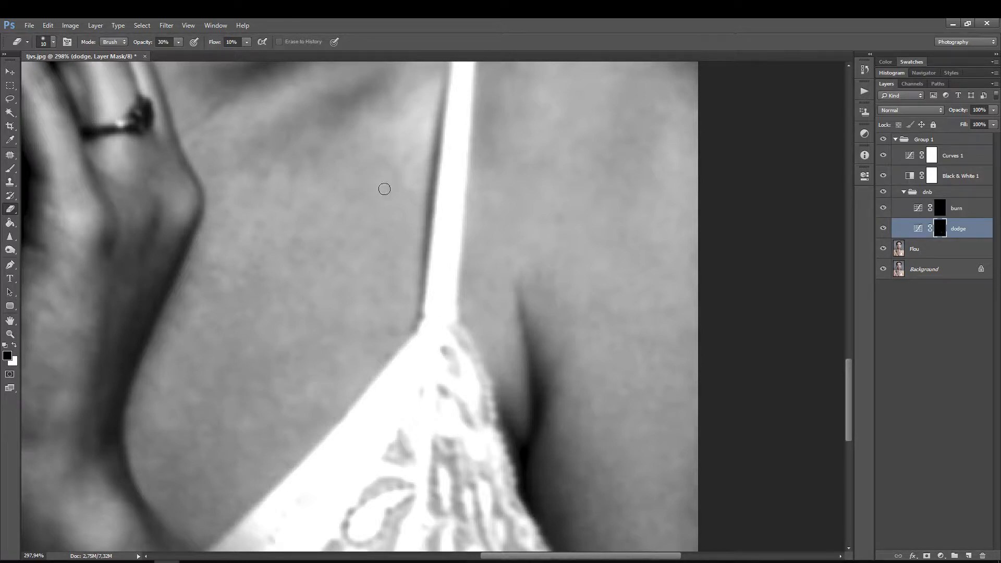
{"action": "left_click", "coordinate": [938, 211]}
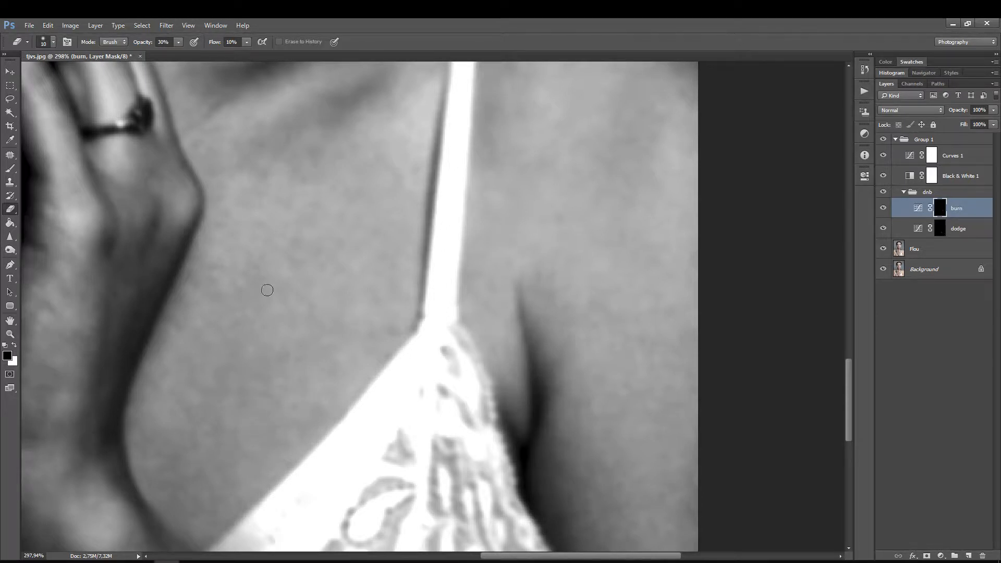
Step: Dodge the dark spots on the upper chest below the collarbone using the Eraser at size 10 on the dodge mask
{"action": "left_click", "coordinate": [941, 228]}
{"action": "key", "text": "bracketright"}
{"action": "key", "text": "bracketright"}
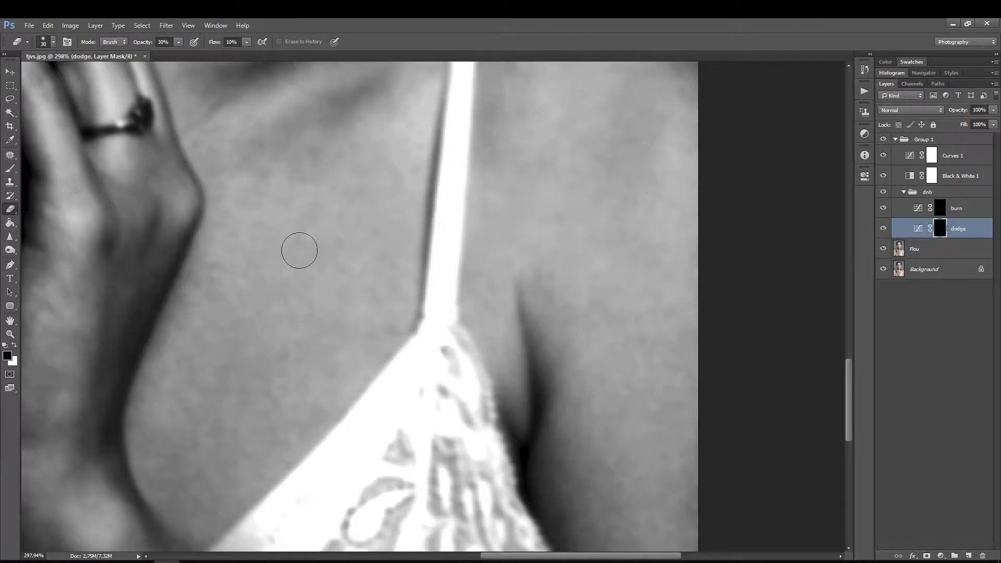
{"action": "key", "text": "bracketleft"}
{"action": "scroll", "coordinate": [312, 297], "scroll_direction": "up", "scroll_amount": 3}
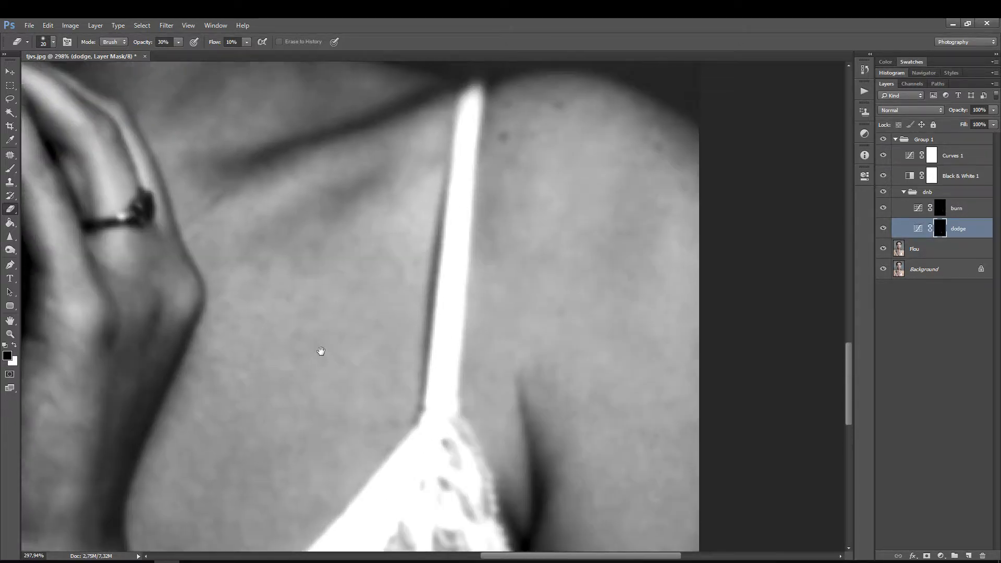
{"action": "key", "text": "bracketleft"}
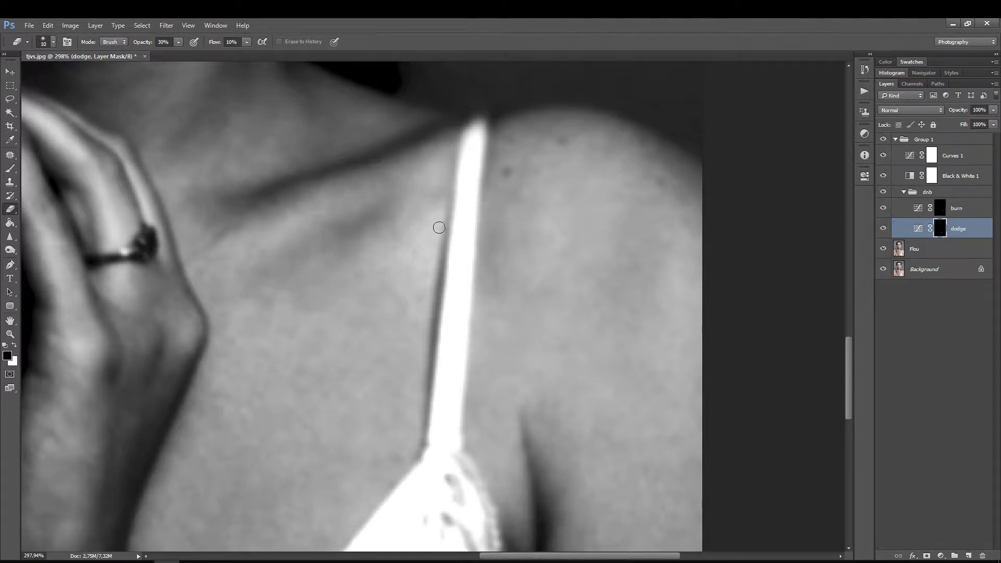
Step: Smooth the tones along the collarbone and beside the strap by alternating between the burn and dodge masks
{"action": "left_click", "coordinate": [937, 209]}
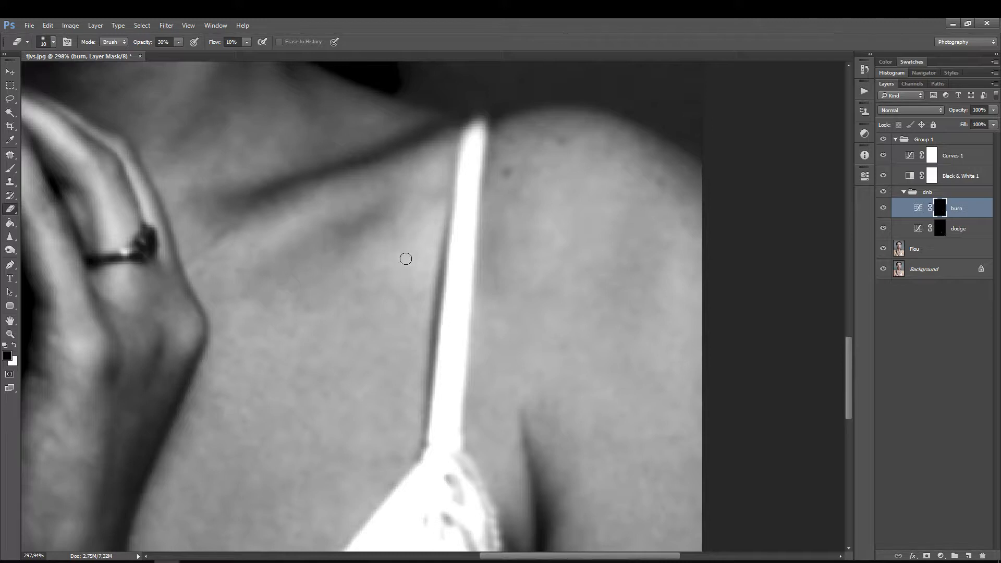
{"action": "mouse_move", "coordinate": [314, 330]}
{"action": "left_mouse_down"}
{"action": "mouse_move", "coordinate": [389, 326]}
{"action": "mouse_move", "coordinate": [432, 341]}
{"action": "left_mouse_up"}
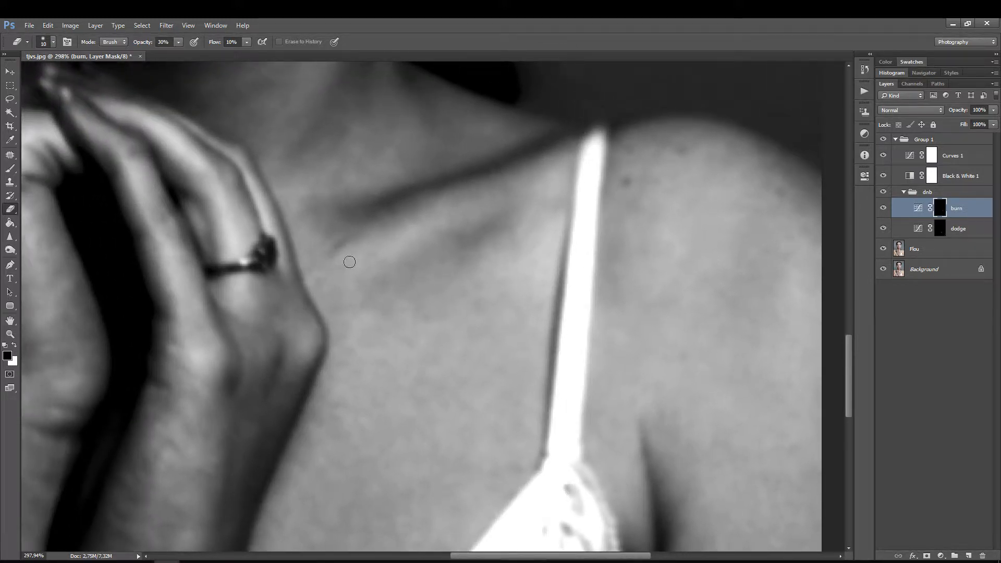
{"action": "left_click", "coordinate": [938, 226]}
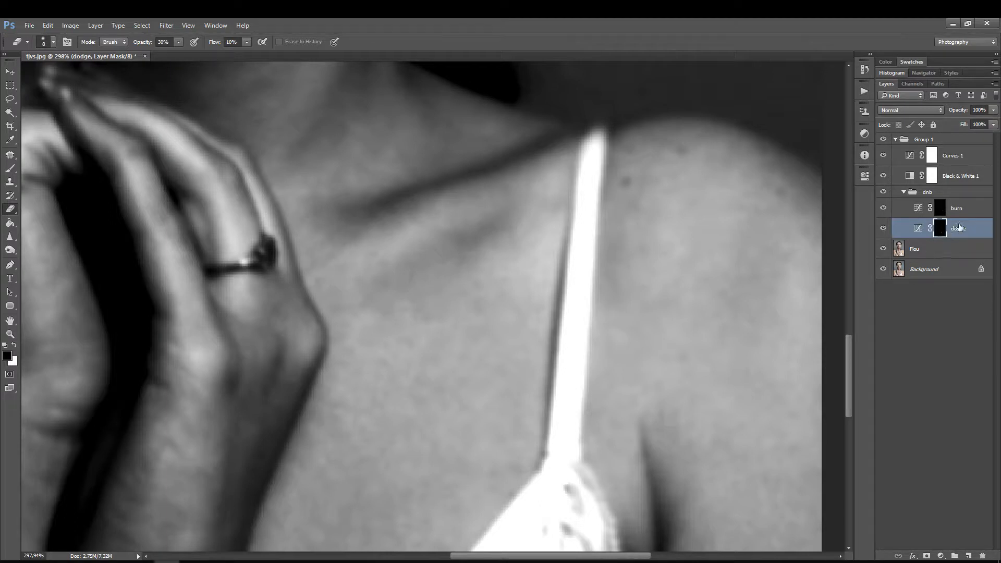
{"action": "left_click", "coordinate": [940, 209]}
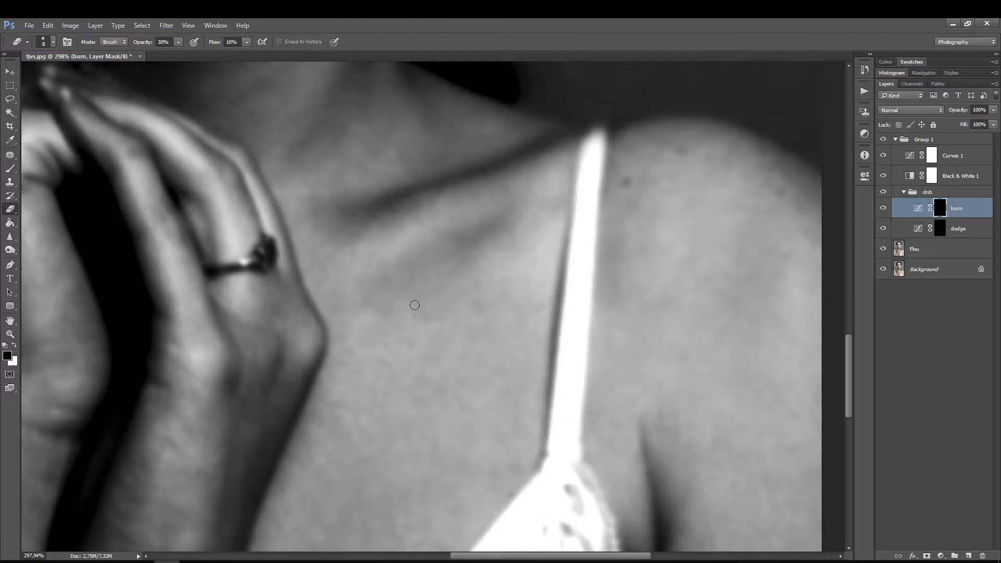
Step: Compare the chest and collarbone with and without the dnb group's retouching
{"action": "left_click_drag", "start_coordinate": [427, 280], "coordinate": [404, 311]}
{"action": "mouse_move", "coordinate": [396, 345]}
{"action": "left_mouse_down"}
{"action": "mouse_move", "coordinate": [377, 261]}
{"action": "mouse_move", "coordinate": [381, 282]}
{"action": "left_mouse_up"}
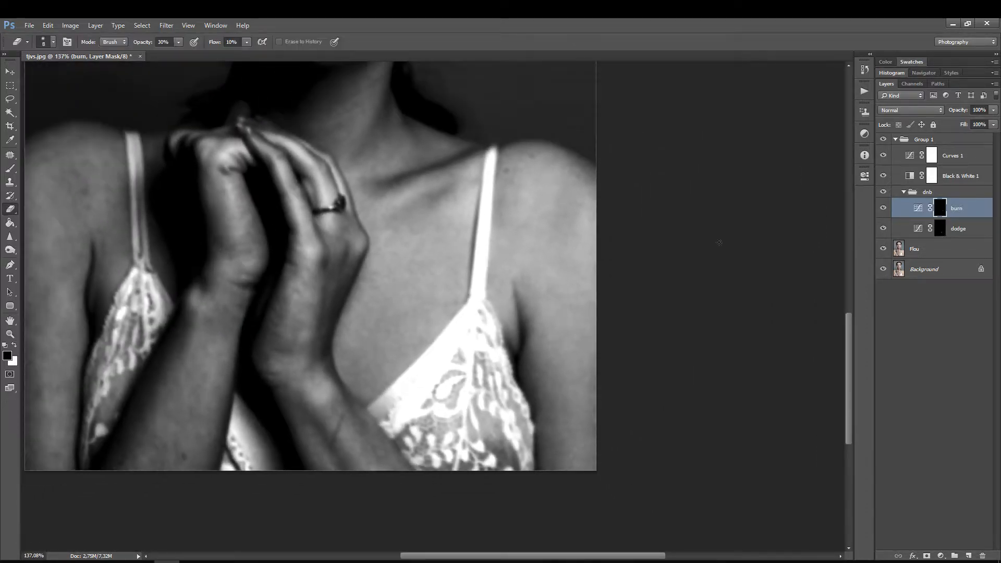
{"action": "left_click", "coordinate": [886, 192]}
{"action": "left_click", "coordinate": [884, 193]}
{"action": "left_click", "coordinate": [885, 193]}
{"action": "left_click", "coordinate": [885, 193]}
Step: Dodge away the dark line across the forearm next to the lace with a small Eraser on the dodge mask
{"action": "key", "text": "z"}
{"action": "left_click_drag", "start_coordinate": [329, 350], "coordinate": [354, 332]}
{"action": "key", "text": "e"}
{"action": "left_click_drag", "start_coordinate": [346, 387], "coordinate": [342, 266]}
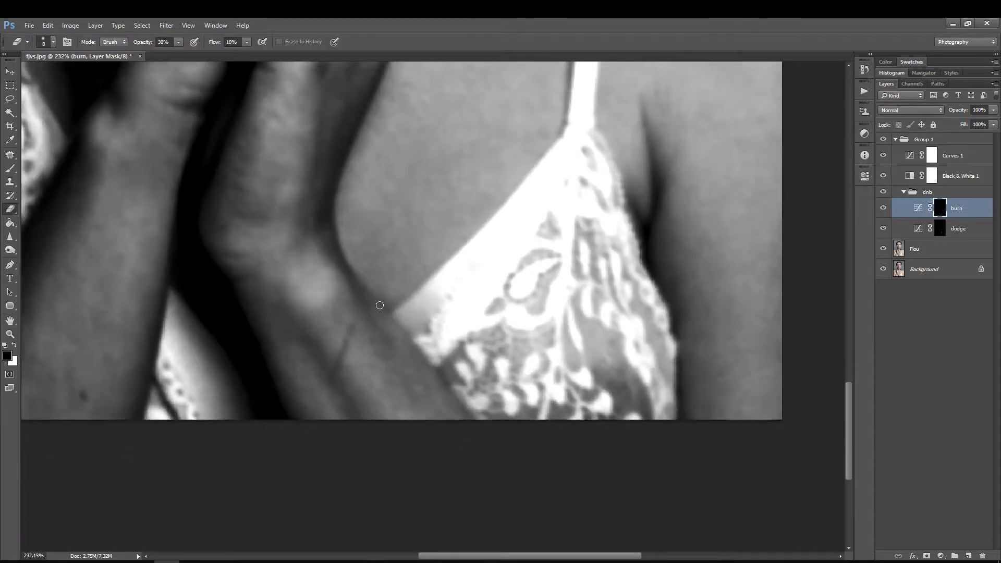
{"action": "key", "text": "z"}
{"action": "left_click_drag", "start_coordinate": [379, 306], "coordinate": [388, 295]}
{"action": "key", "text": "e"}
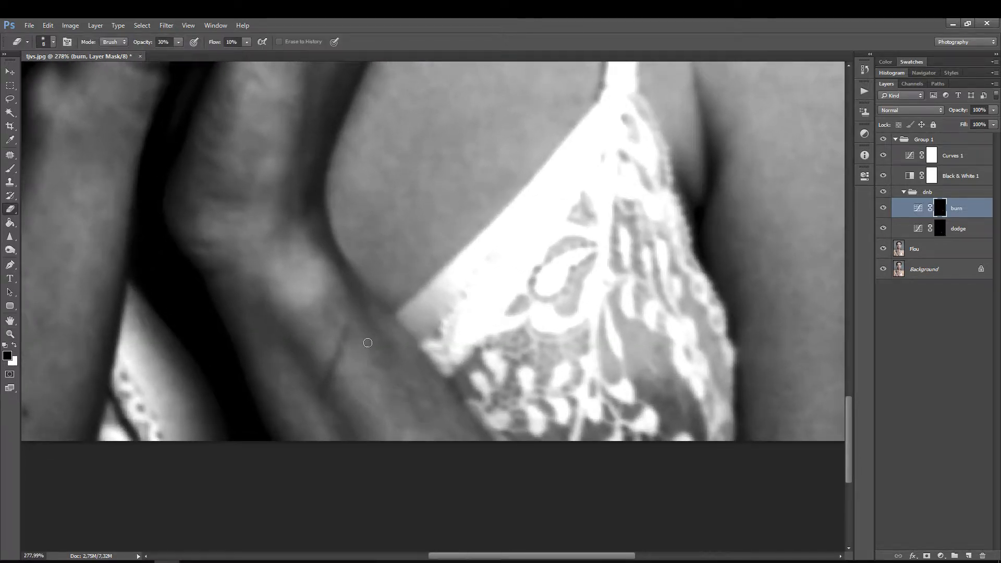
{"action": "left_click", "coordinate": [905, 230]}
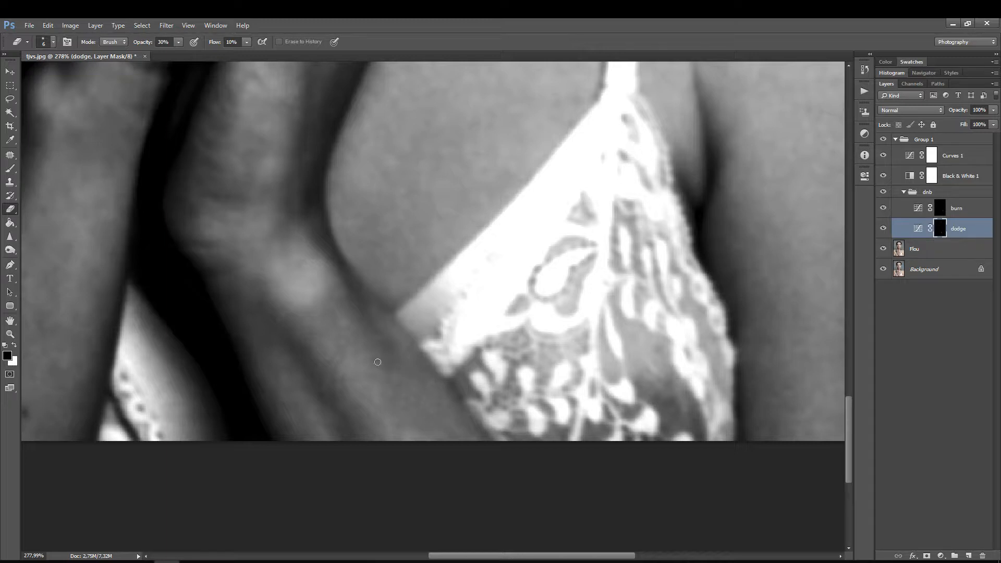
Step: Burn the bright patches on the forearm beside the lace using the Eraser at size 8 on the burn mask
{"action": "left_click", "coordinate": [932, 209]}
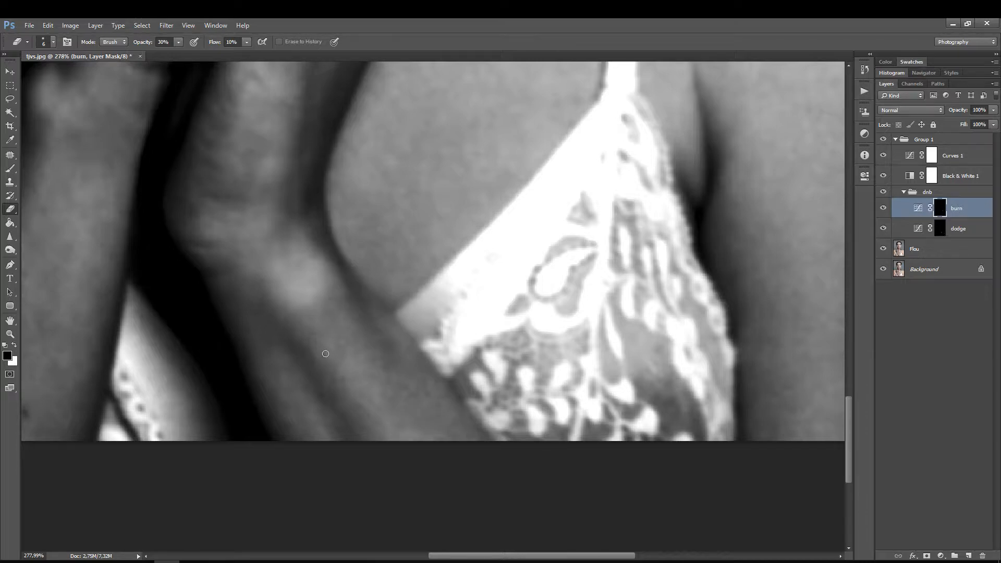
{"action": "key", "text": "bracketright"}
{"action": "key", "text": "bracketright"}
{"action": "left_click_drag", "start_coordinate": [326, 319], "coordinate": [445, 418]}
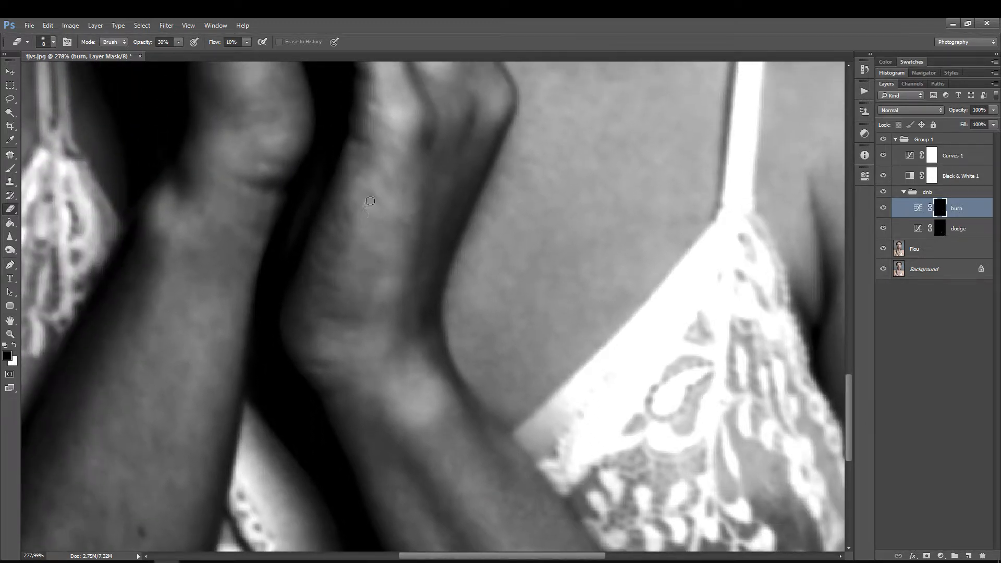
Step: Even out the mottled skin between the knuckles and wrist with the Eraser at size 10, alternating between the dodge and burn masks
{"action": "left_click", "coordinate": [912, 225]}
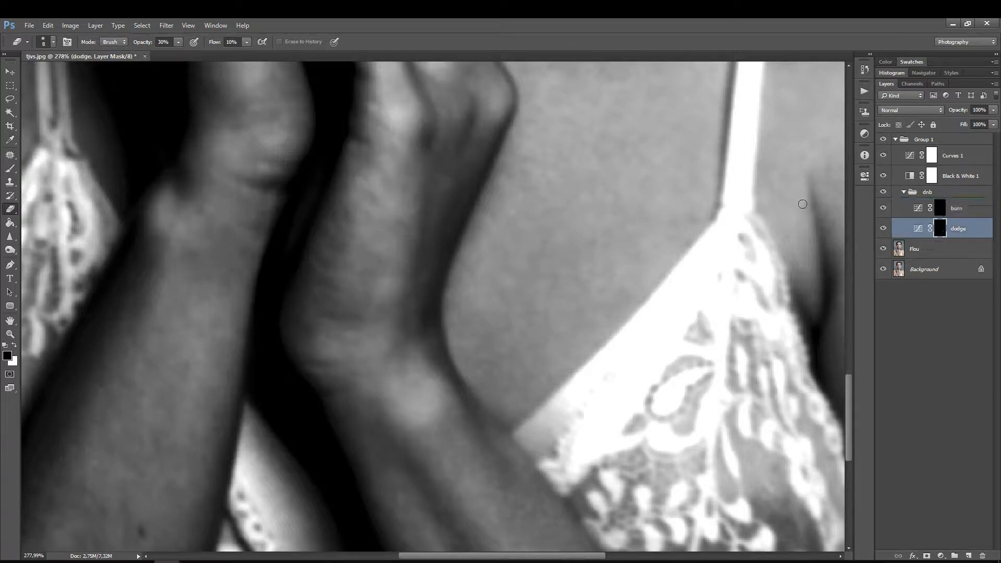
{"action": "key", "text": "bracketright"}
{"action": "key", "text": "bracketright"}
{"action": "key", "text": "alt+bracketright"}
{"action": "left_click_drag", "start_coordinate": [369, 259], "coordinate": [378, 257]}
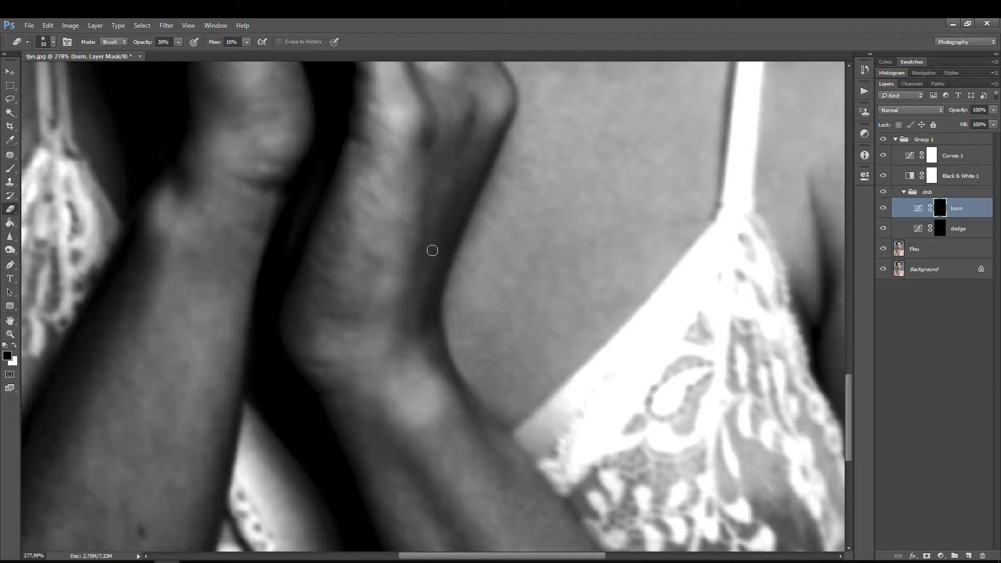
{"action": "left_click", "coordinate": [936, 232]}
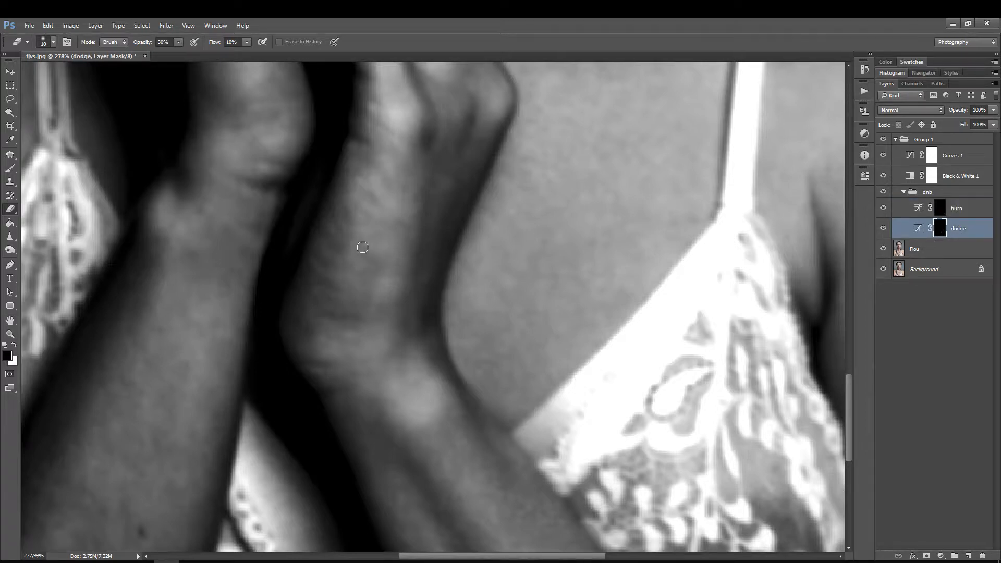
{"action": "mouse_move", "coordinate": [368, 257]}
{"action": "left_mouse_down"}
{"action": "mouse_move", "coordinate": [365, 283]}
{"action": "mouse_move", "coordinate": [373, 279]}
{"action": "left_mouse_up"}
{"action": "mouse_move", "coordinate": [328, 315]}
{"action": "left_mouse_down"}
{"action": "mouse_move", "coordinate": [355, 317]}
{"action": "mouse_move", "coordinate": [347, 305]}
{"action": "left_mouse_up"}
{"action": "mouse_move", "coordinate": [370, 199]}
{"action": "left_mouse_down"}
{"action": "mouse_move", "coordinate": [387, 179]}
{"action": "mouse_move", "coordinate": [385, 198]}
{"action": "mouse_move", "coordinate": [387, 185]}
{"action": "mouse_move", "coordinate": [372, 199]}
{"action": "mouse_move", "coordinate": [412, 207]}
{"action": "mouse_move", "coordinate": [420, 230]}
{"action": "mouse_move", "coordinate": [384, 245]}
{"action": "mouse_move", "coordinate": [370, 219]}
{"action": "mouse_move", "coordinate": [379, 235]}
{"action": "mouse_move", "coordinate": [399, 221]}
{"action": "mouse_move", "coordinate": [405, 230]}
{"action": "mouse_move", "coordinate": [362, 253]}
{"action": "mouse_move", "coordinate": [369, 264]}
{"action": "mouse_move", "coordinate": [352, 313]}
{"action": "mouse_move", "coordinate": [384, 264]}
{"action": "mouse_move", "coordinate": [366, 380]}
{"action": "left_mouse_up"}
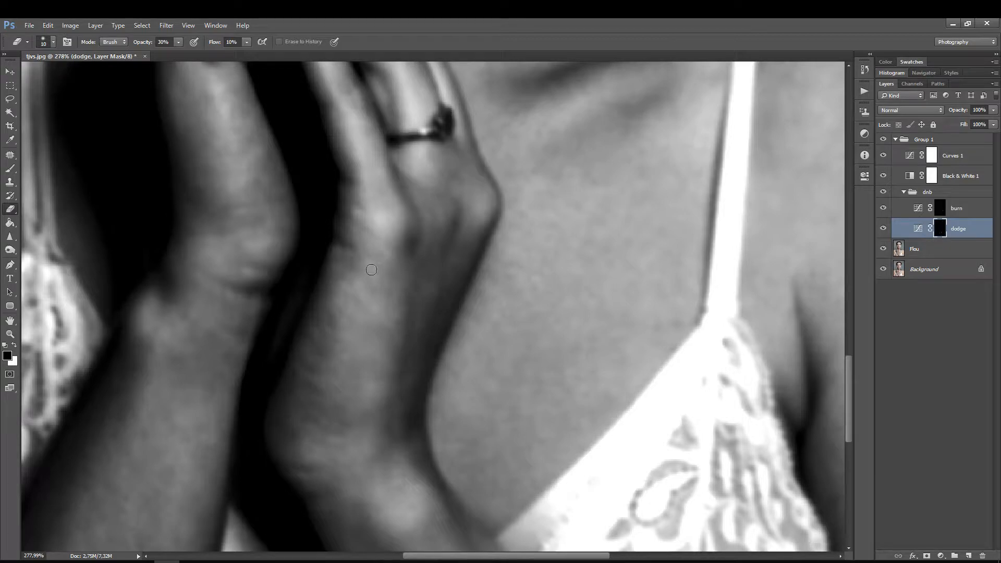
Step: Burn the highlights on the back of the ringed hand and along its fingers, enlarging the Eraser to size 20 on the burn mask
{"action": "left_click", "coordinate": [940, 209]}
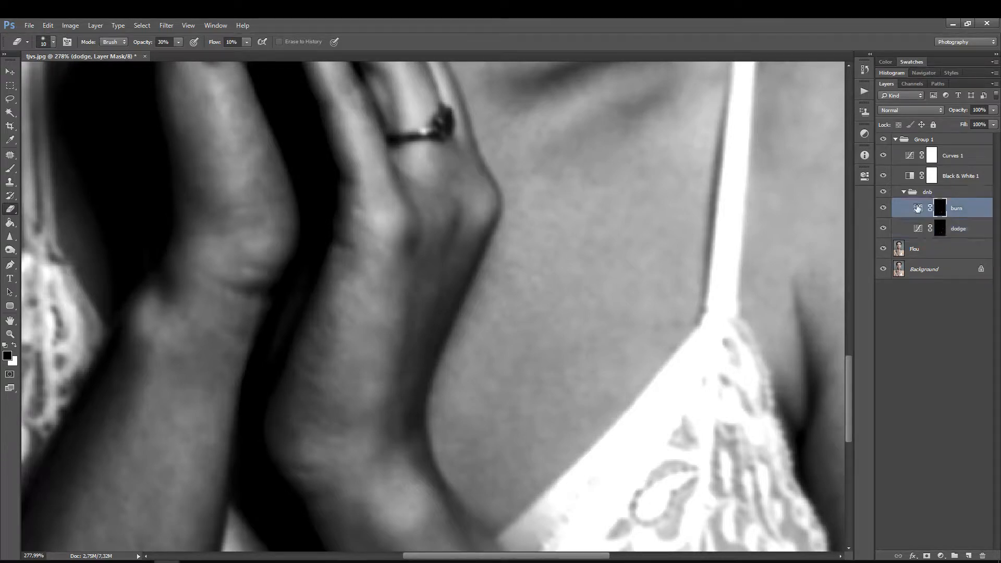
{"action": "mouse_move", "coordinate": [371, 269]}
{"action": "left_mouse_down"}
{"action": "mouse_move", "coordinate": [360, 301]}
{"action": "mouse_move", "coordinate": [344, 281]}
{"action": "mouse_move", "coordinate": [378, 311]}
{"action": "mouse_move", "coordinate": [377, 385]}
{"action": "left_mouse_up"}
{"action": "scroll", "coordinate": [378, 329], "scroll_direction": "up", "scroll_amount": 3}
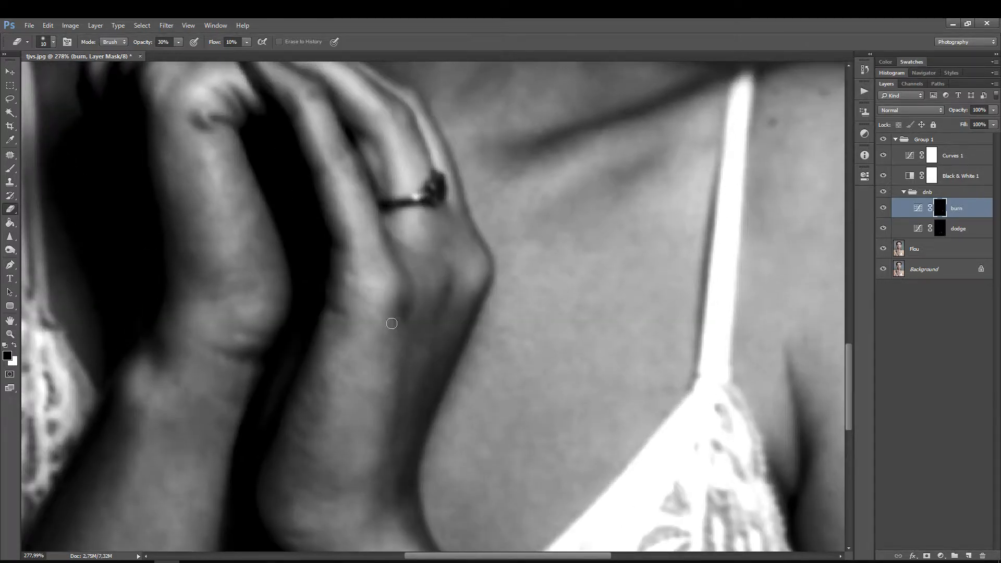
{"action": "key", "text": "bracketright"}
{"action": "left_click_drag", "start_coordinate": [320, 120], "coordinate": [307, 108]}
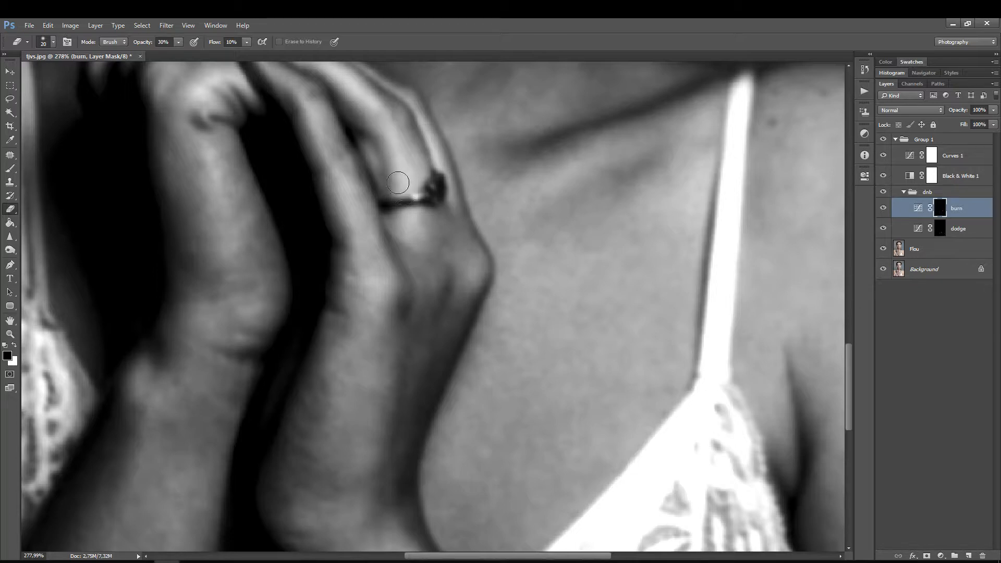
{"action": "mouse_move", "coordinate": [391, 318]}
{"action": "left_mouse_down"}
{"action": "mouse_move", "coordinate": [389, 272]}
{"action": "mouse_move", "coordinate": [408, 249]}
{"action": "mouse_move", "coordinate": [402, 241]}
{"action": "left_mouse_up"}
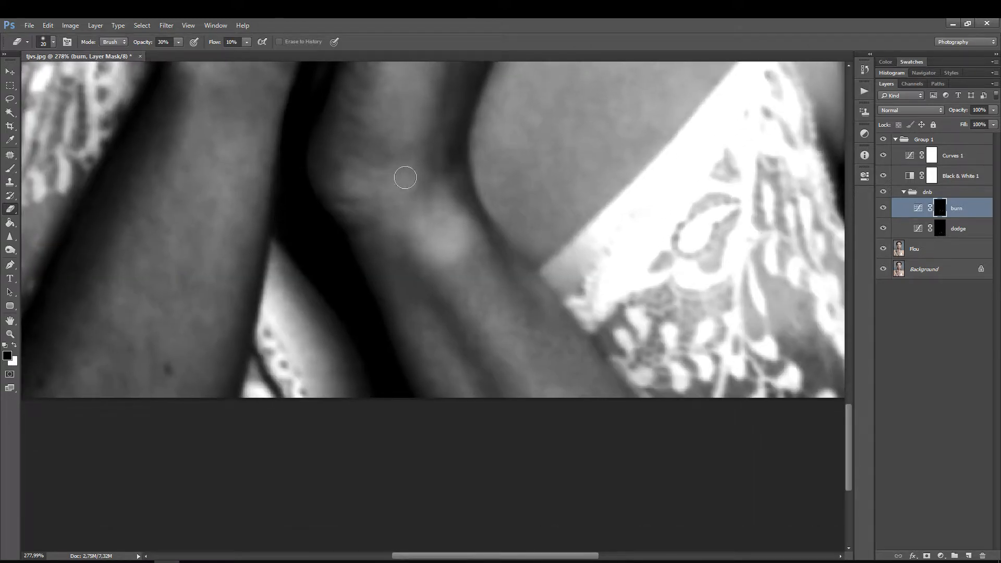
Step: Smooth the blotchy tones on the other forearm below the wrist with the Eraser at size 10, using the burn and dodge masks
{"action": "left_click_drag", "start_coordinate": [237, 276], "coordinate": [396, 275]}
{"action": "key", "text": "bracketleft"}
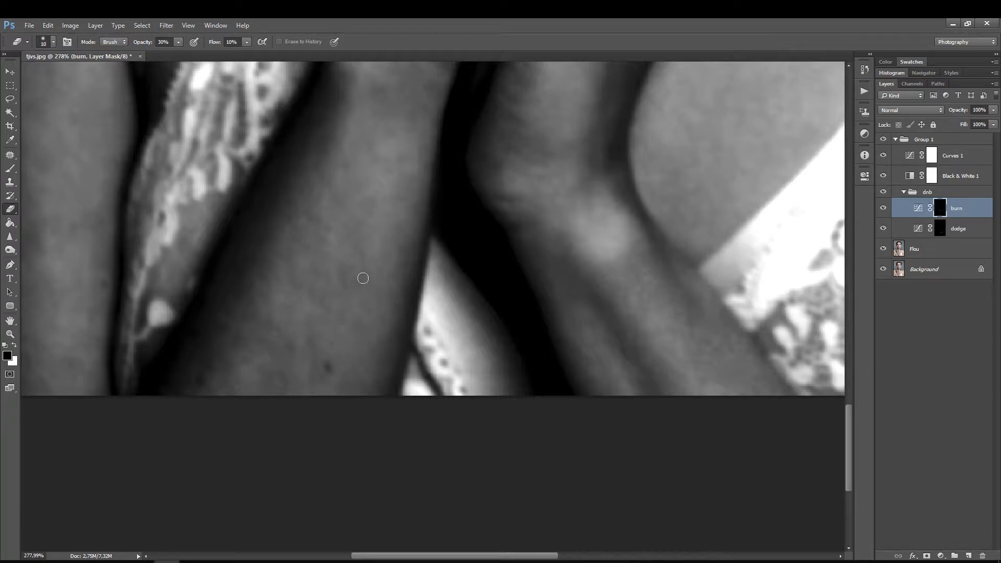
{"action": "left_click", "coordinate": [936, 229]}
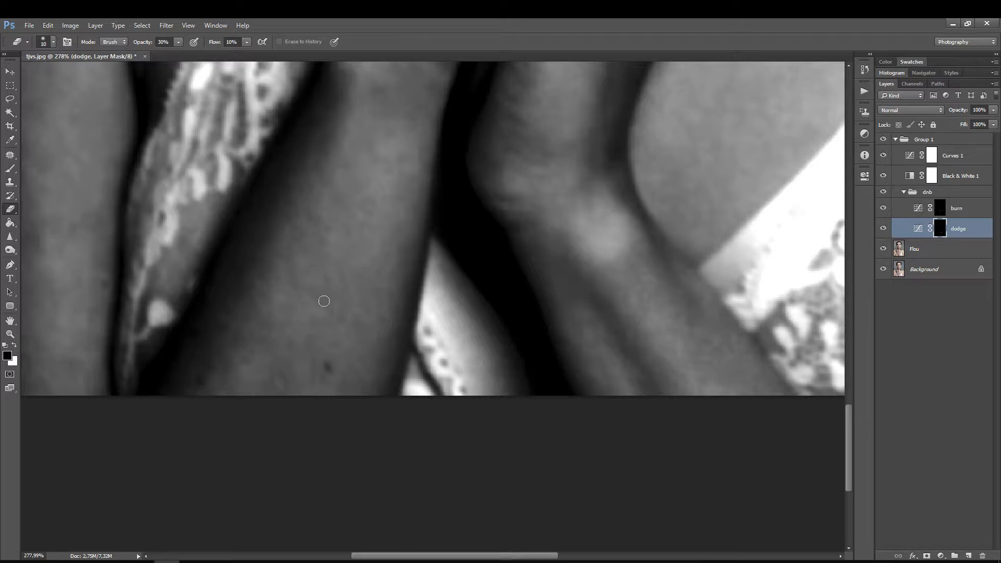
{"action": "scroll", "coordinate": [335, 342], "scroll_direction": "up", "scroll_amount": 5}
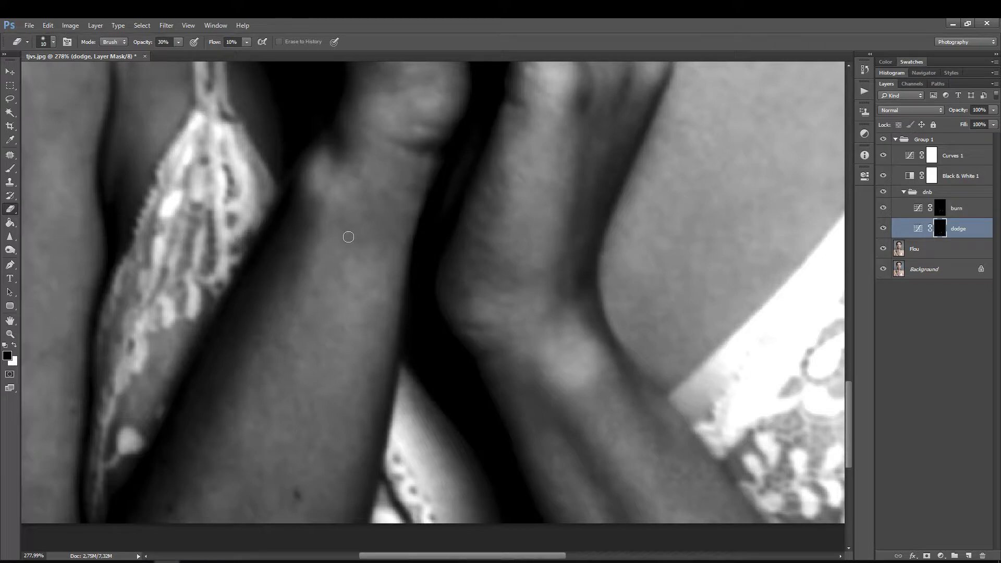
{"action": "left_click", "coordinate": [908, 208]}
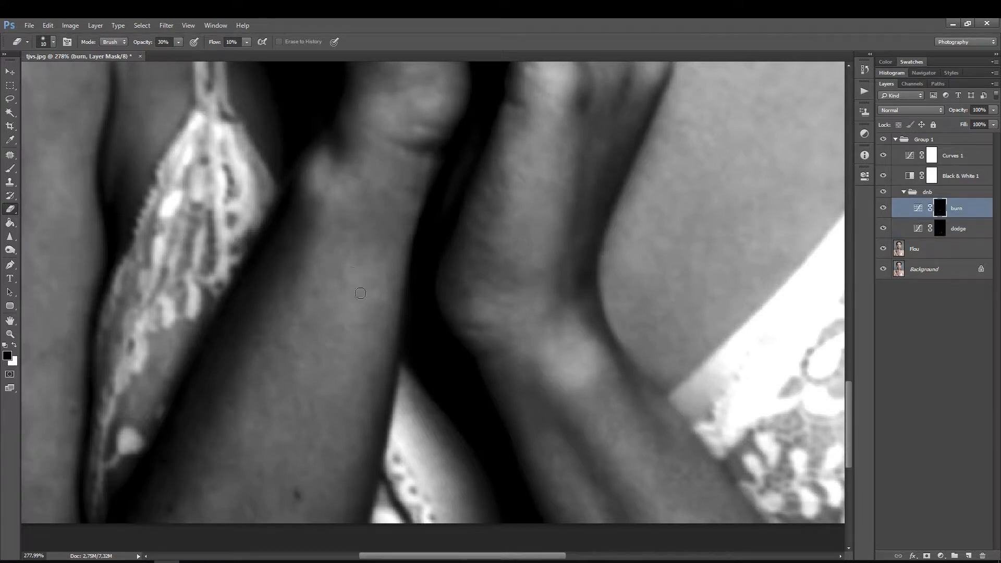
{"action": "left_click_drag", "start_coordinate": [368, 326], "coordinate": [522, 261]}
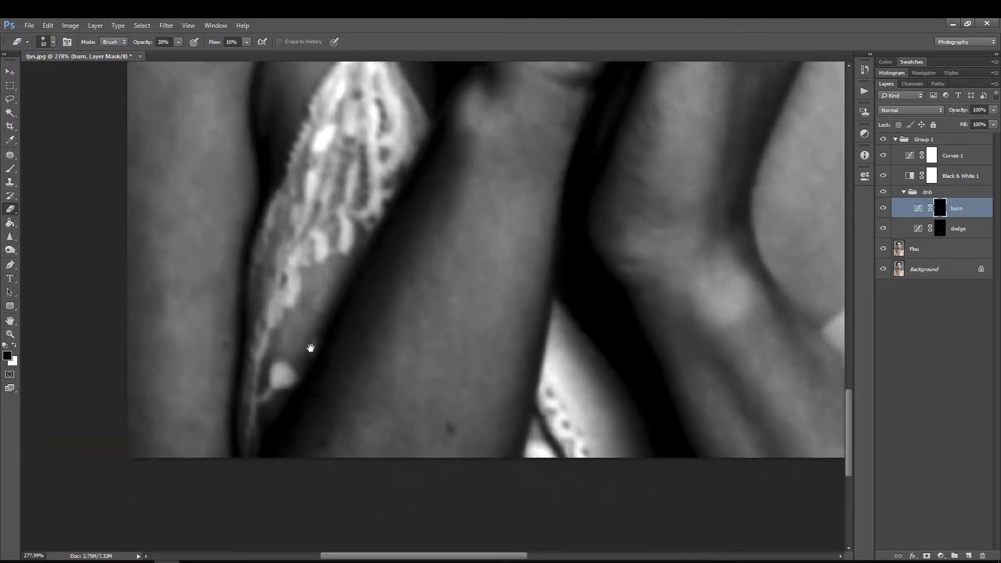
Step: Even out the light and dark patches on the lower part of the arm at the image's edge, alternating between the dodge and burn masks
{"action": "left_click_drag", "start_coordinate": [311, 348], "coordinate": [415, 309]}
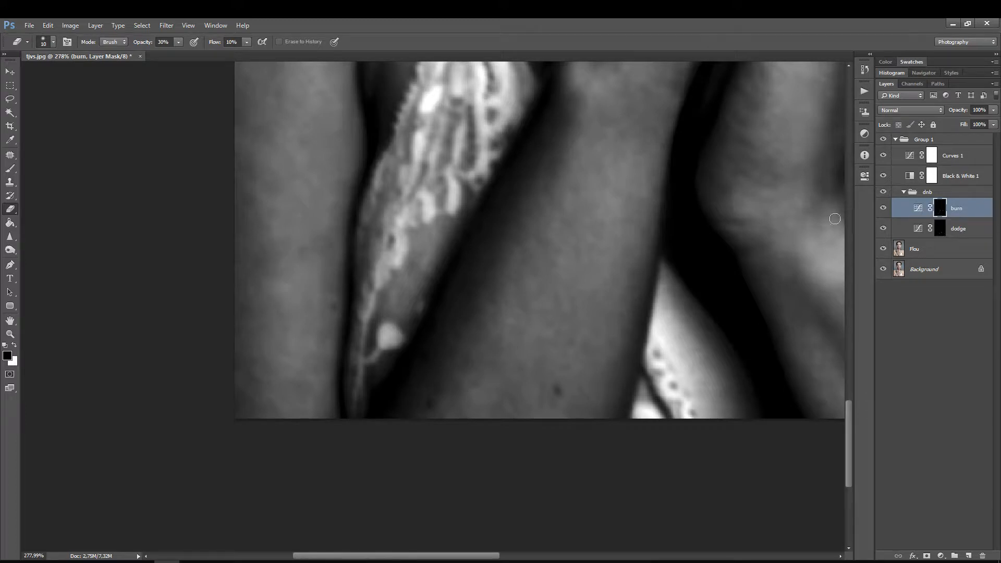
{"action": "left_click", "coordinate": [938, 228]}
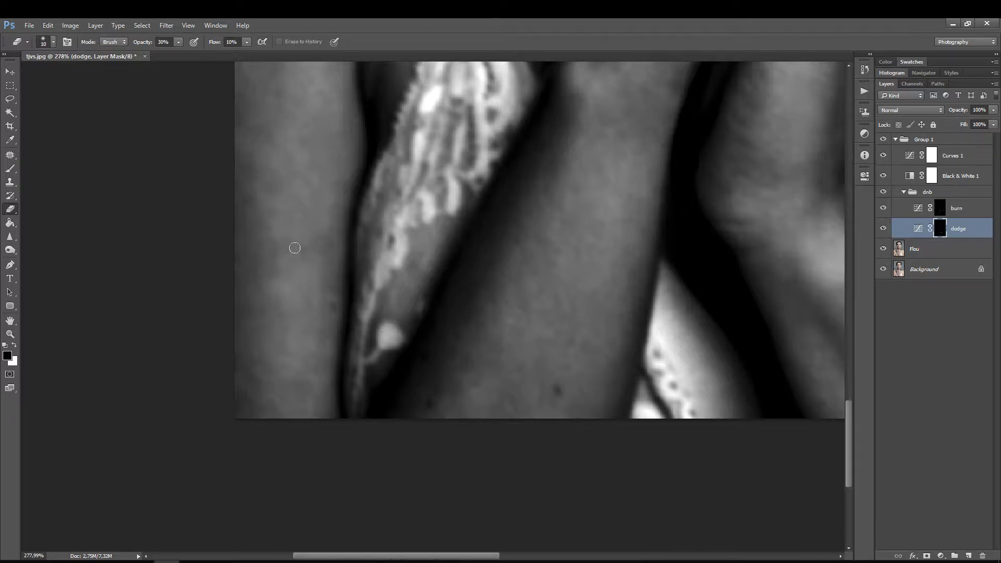
{"action": "left_click", "coordinate": [940, 208]}
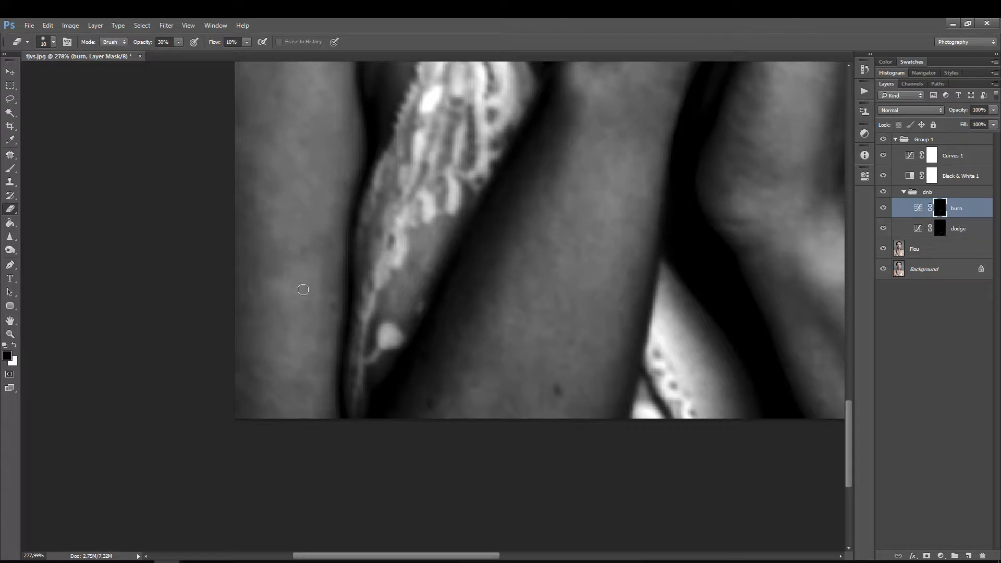
{"action": "left_click", "coordinate": [915, 227]}
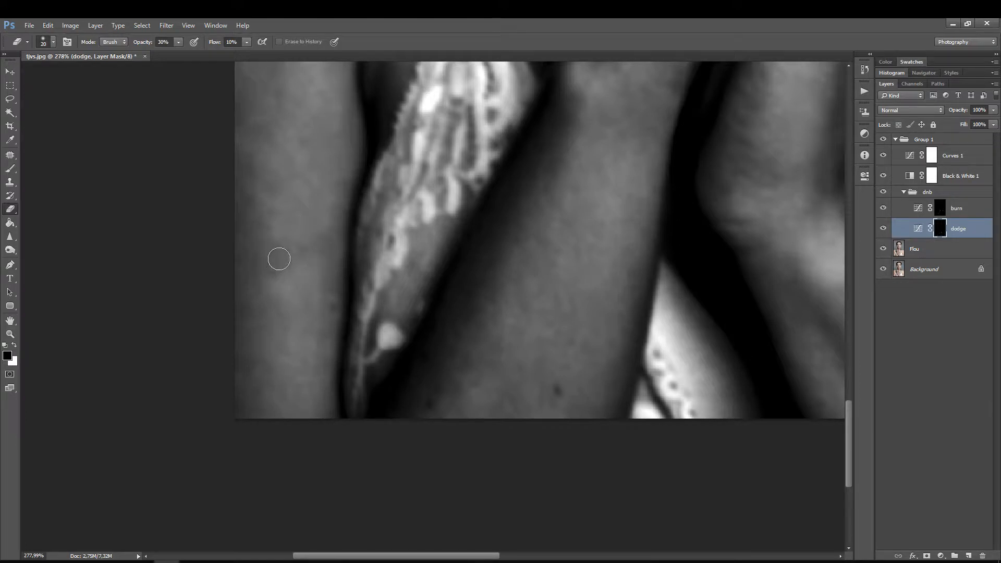
{"action": "key", "text": "bracketright"}
{"action": "key", "text": "bracketleft"}
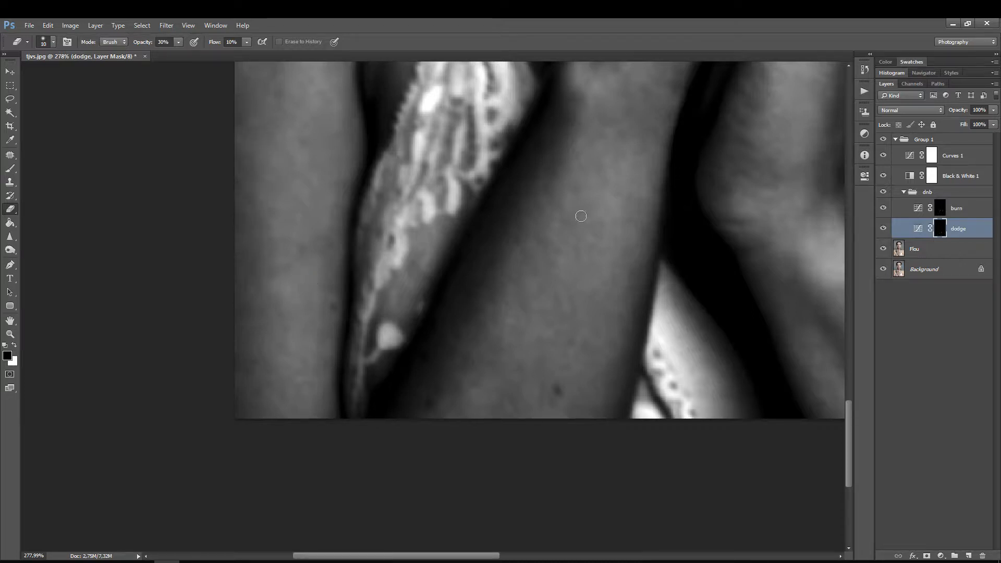
{"action": "left_click", "coordinate": [940, 208]}
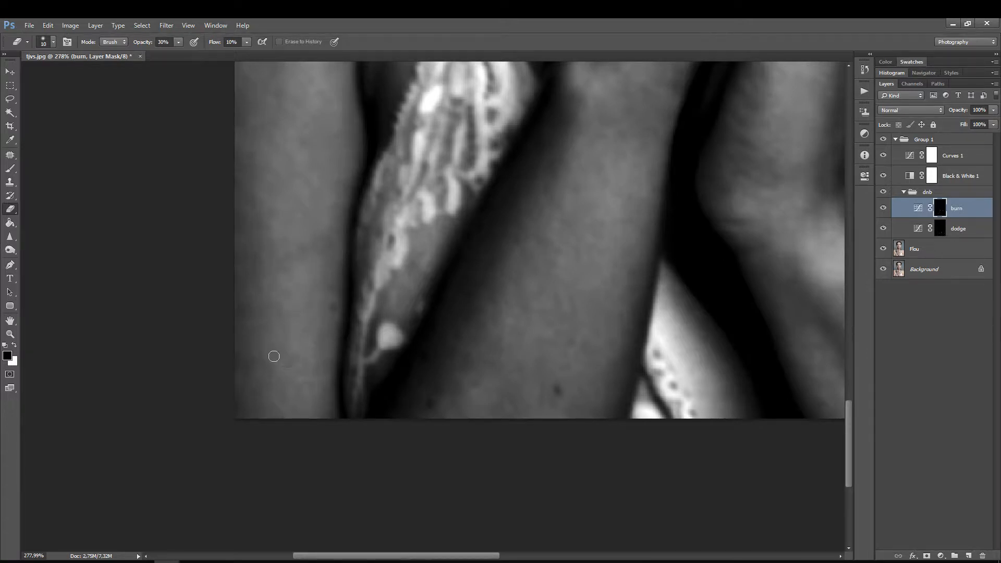
{"action": "left_click", "coordinate": [941, 228]}
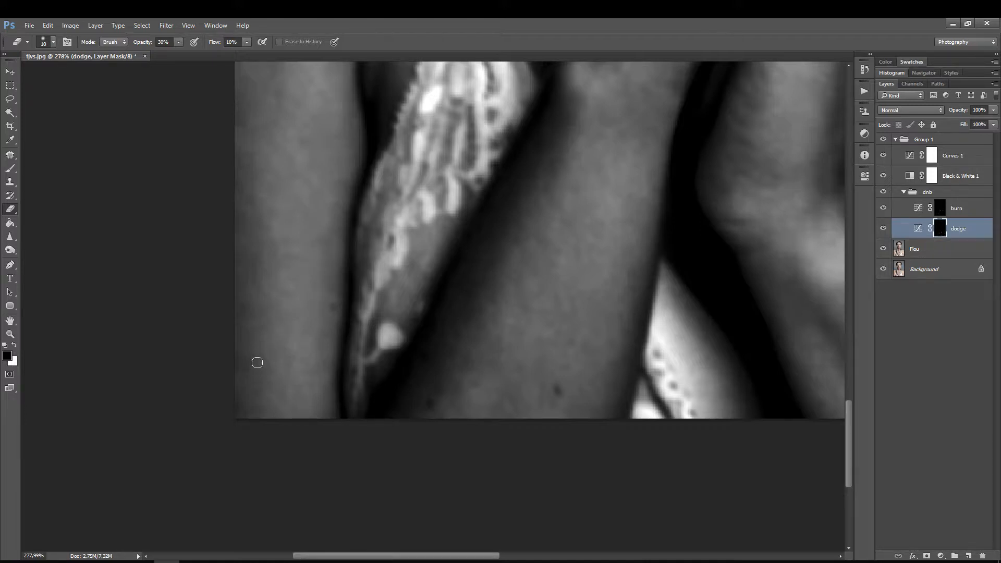
Step: Continue smoothing the same arm upward toward the shoulder with the Eraser at size 10, using the dodge and burn masks
{"action": "scroll", "coordinate": [274, 364], "scroll_direction": "up", "scroll_amount": 3}
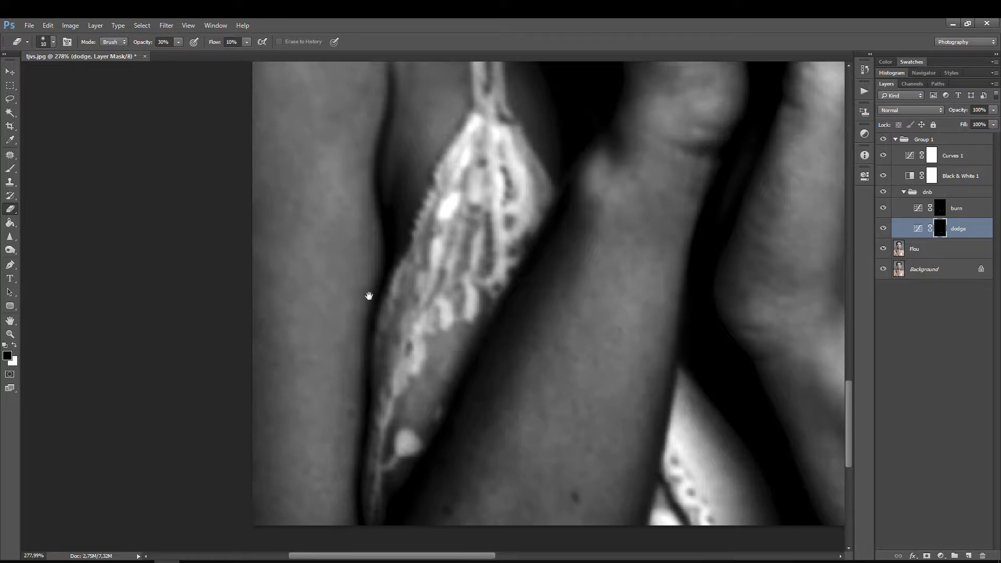
{"action": "left_click_drag", "start_coordinate": [417, 299], "coordinate": [414, 372]}
{"action": "left_click", "coordinate": [958, 207]}
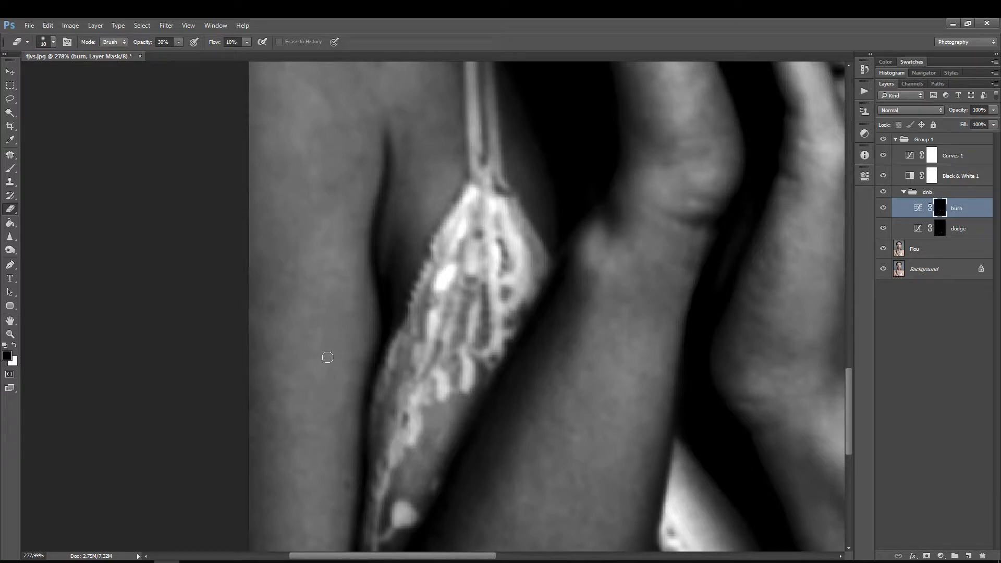
{"action": "left_click_drag", "start_coordinate": [341, 299], "coordinate": [342, 487]}
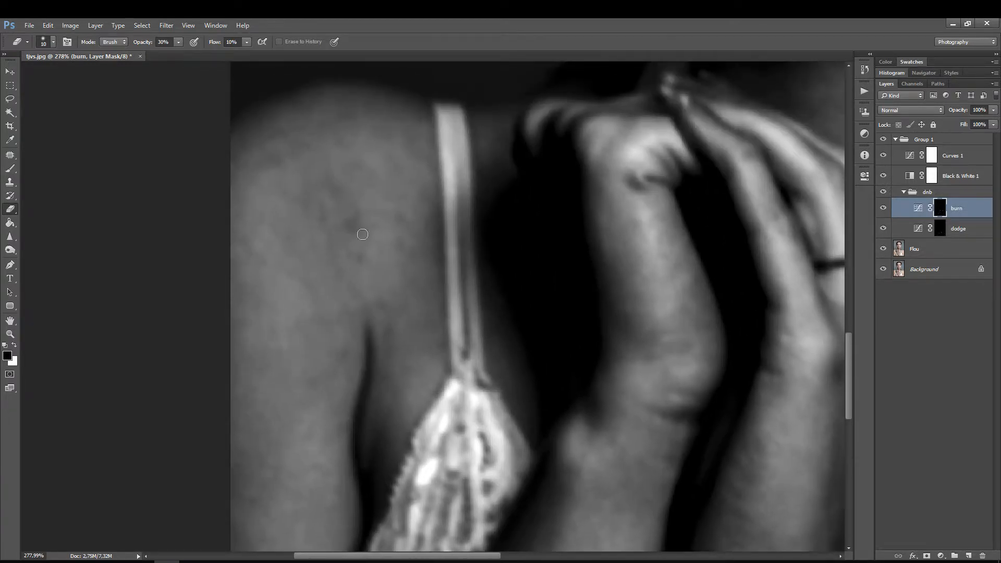
Step: Inspect the burn mask and the dodge mask on their own, and return to the normal image view
{"action": "left_click_drag", "start_coordinate": [505, 224], "coordinate": [453, 271]}
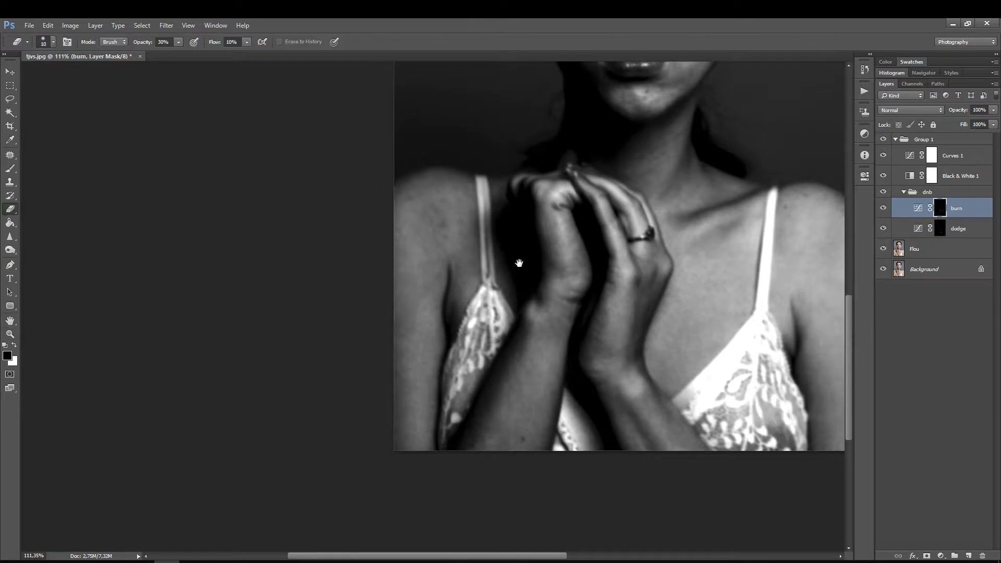
{"action": "left_click_drag", "start_coordinate": [518, 264], "coordinate": [408, 286]}
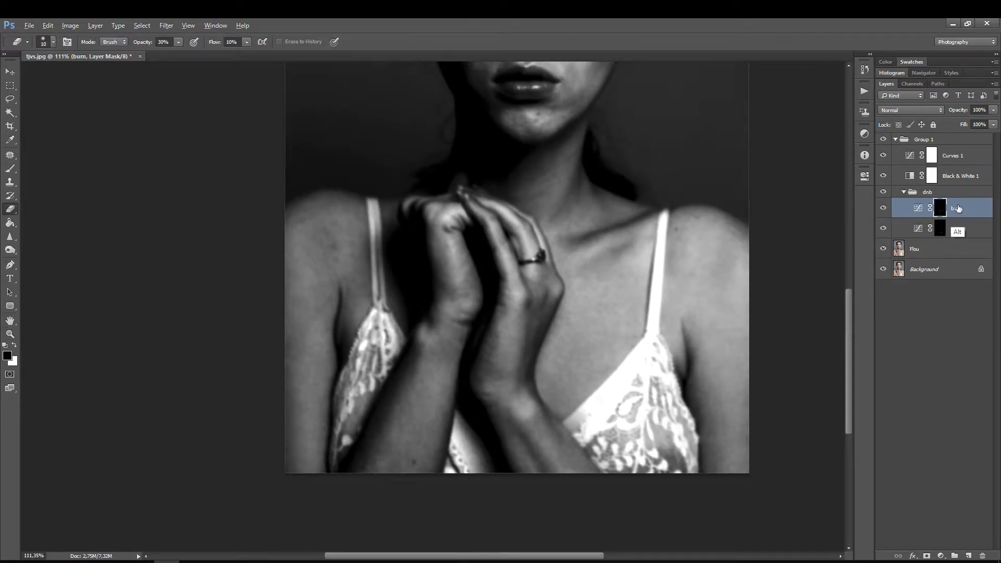
{"action": "left_click", "coordinate": [938, 208], "text": "alt"}
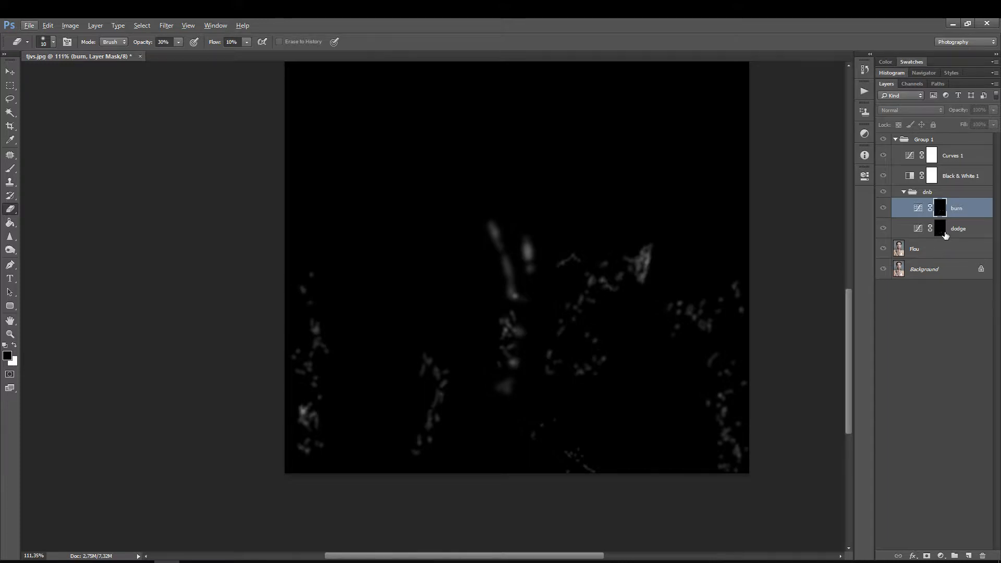
{"action": "left_click", "coordinate": [945, 234], "text": "alt"}
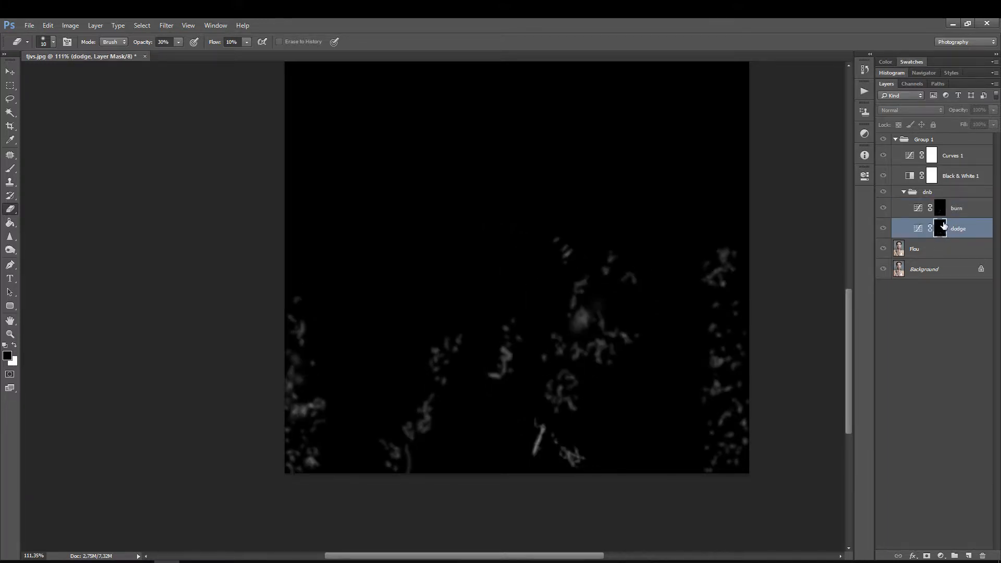
{"action": "key", "text": "z"}
{"action": "mouse_move", "coordinate": [559, 341]}
{"action": "left_mouse_down"}
{"action": "mouse_move", "coordinate": [596, 304]}
{"action": "mouse_move", "coordinate": [568, 325]}
{"action": "mouse_move", "coordinate": [576, 313]}
{"action": "mouse_move", "coordinate": [577, 328]}
{"action": "left_mouse_up"}
{"action": "key", "text": "e"}
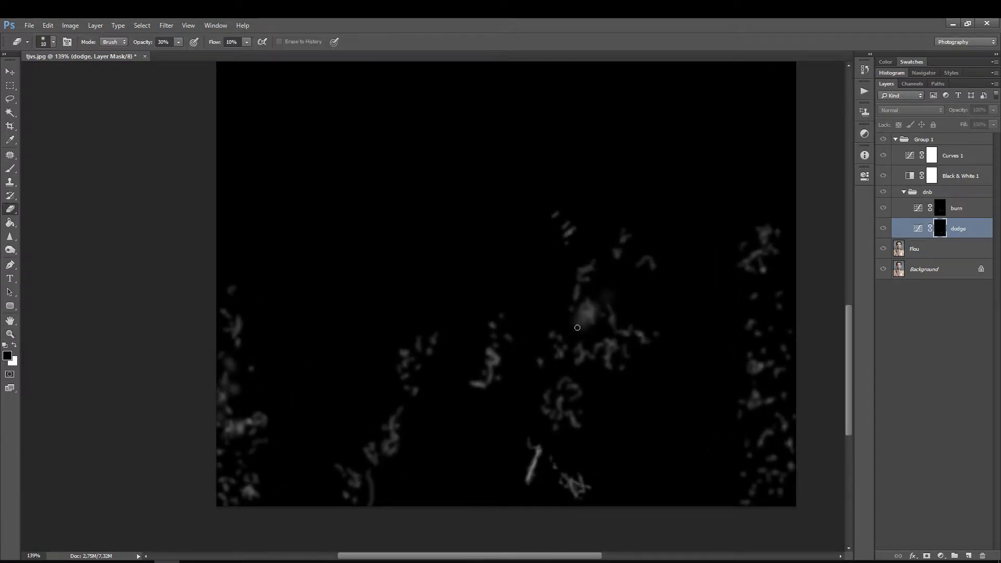
{"action": "left_click", "coordinate": [920, 209]}
{"action": "key", "text": "backslash"}
{"action": "left_click", "coordinate": [919, 208]}
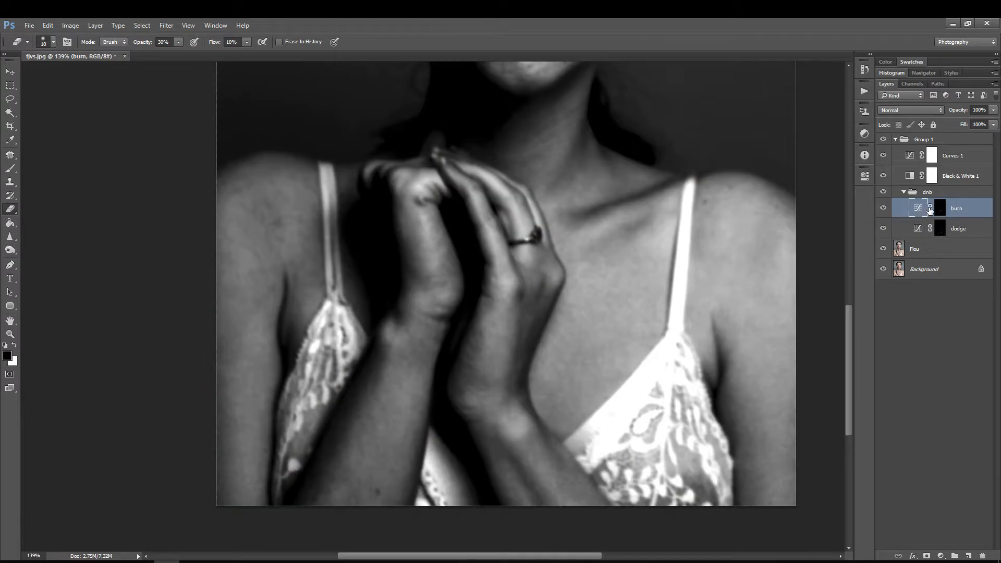
Step: Even out the dark spots on the shoulder beside the thin strap with the Eraser at size 10 on the burn and dodge masks
{"action": "key", "text": "z"}
{"action": "left_click_drag", "start_coordinate": [280, 195], "coordinate": [324, 170]}
{"action": "key", "text": "e"}
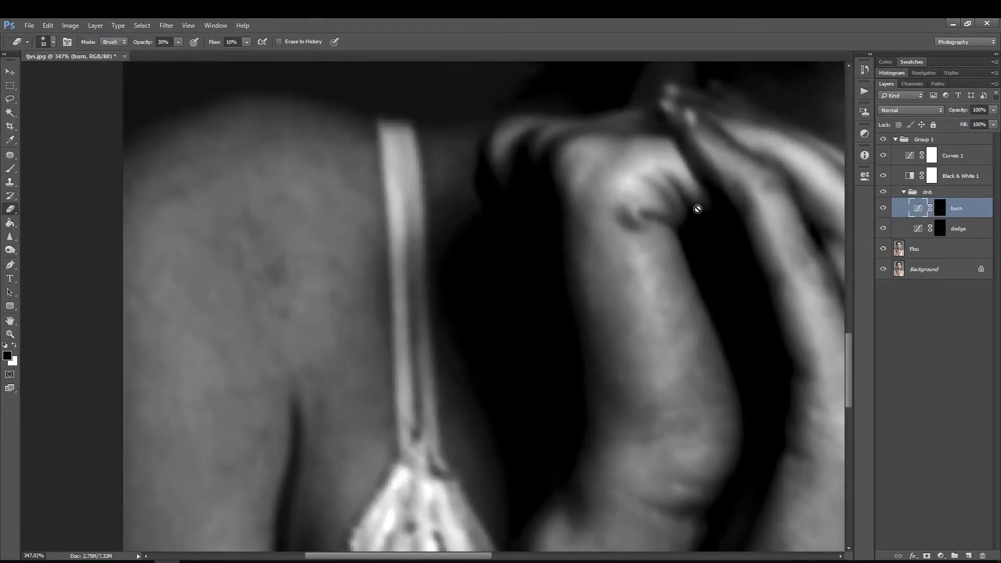
{"action": "left_click", "coordinate": [941, 207]}
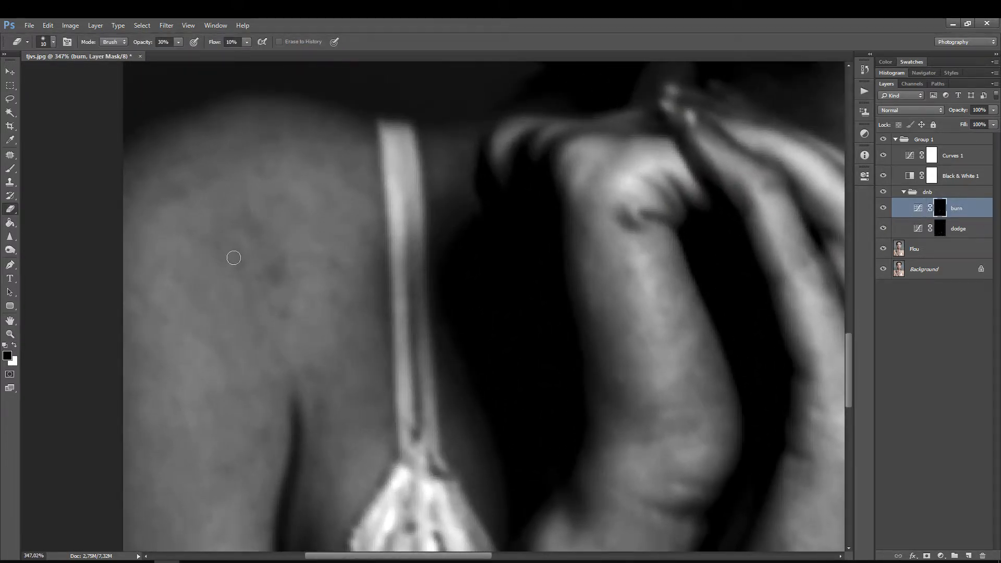
{"action": "left_click", "coordinate": [940, 229]}
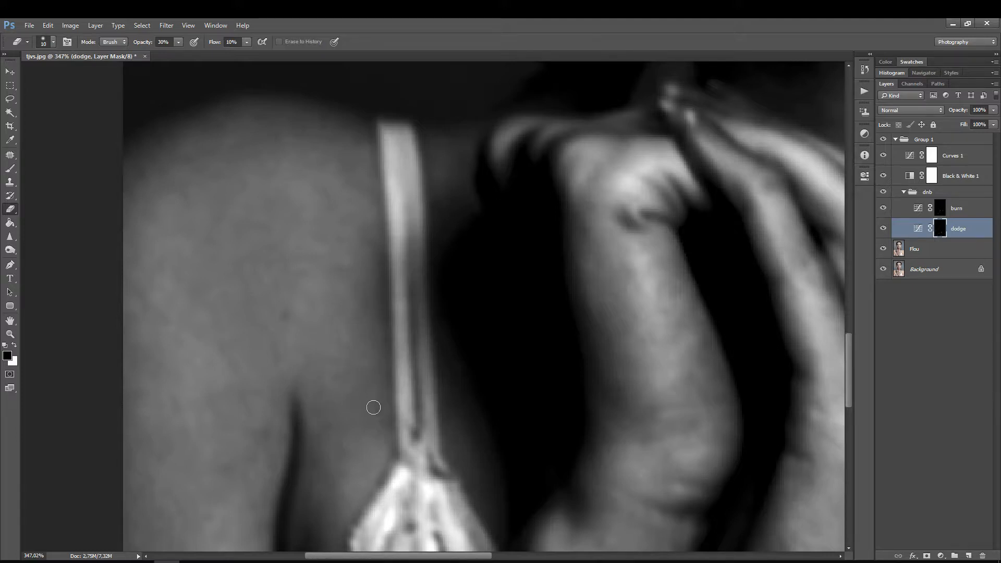
Step: Darken the view with the Curves 1 helper layer by moving its middle curve point to input 171, output 67
{"action": "key", "text": "z"}
{"action": "left_click_drag", "start_coordinate": [359, 279], "coordinate": [338, 307]}
{"action": "key", "text": "e"}
{"action": "key", "text": "space"}
{"action": "left_click_drag", "start_coordinate": [346, 351], "coordinate": [420, 264]}
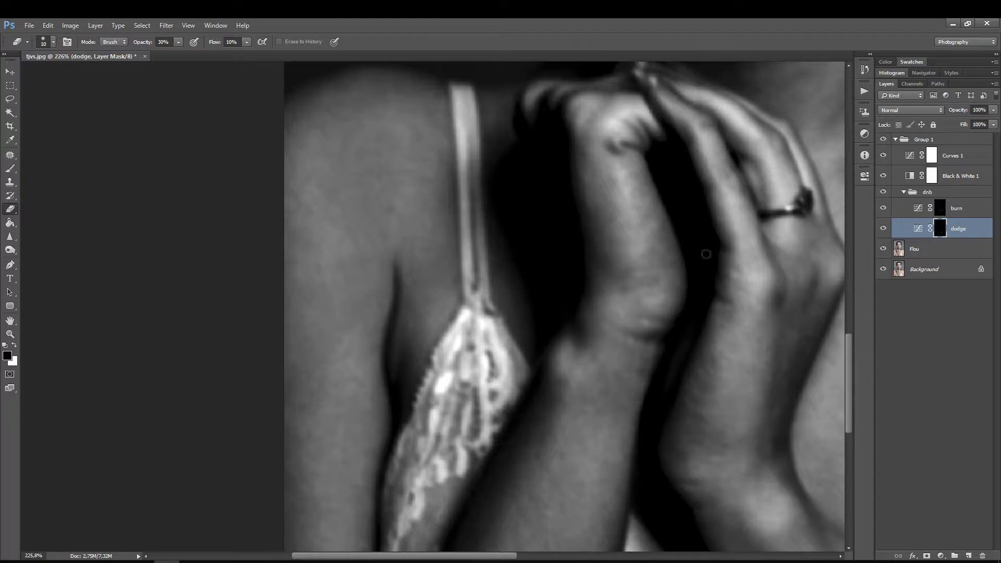
{"action": "double_click", "coordinate": [908, 156]}
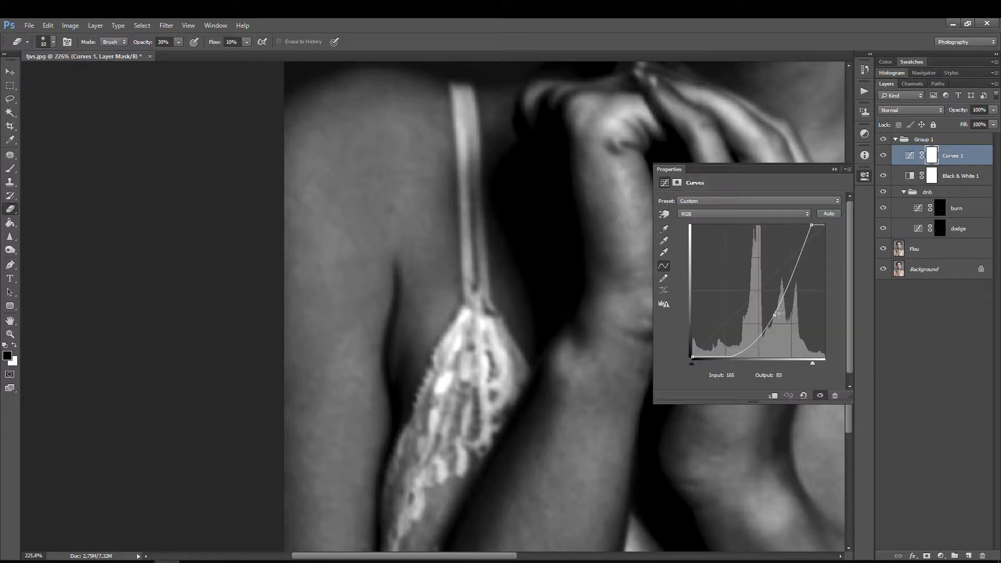
{"action": "left_click_drag", "start_coordinate": [775, 316], "coordinate": [780, 322]}
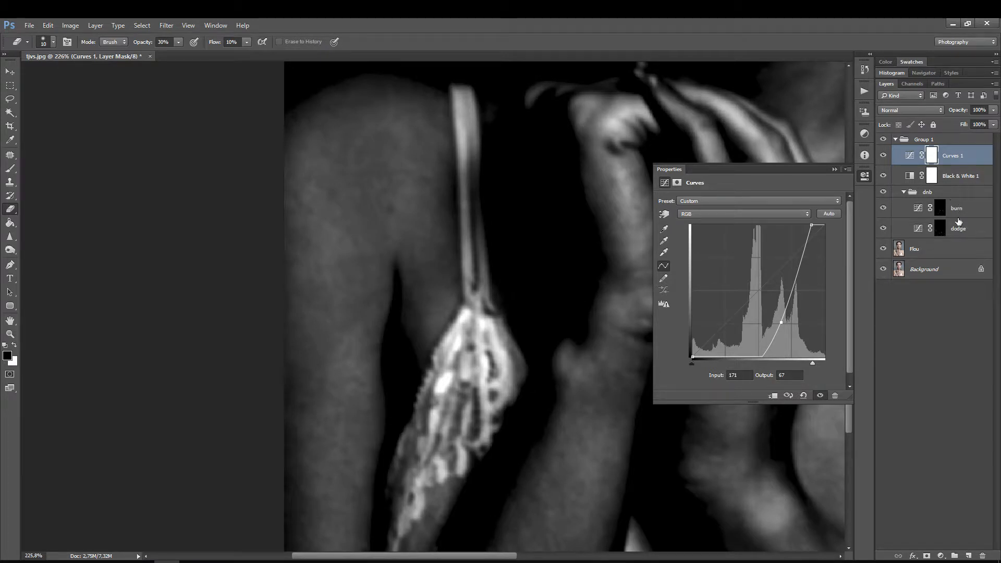
Step: Even out the tones on the shoulder and upper arm, alternating dodge and burn masks and enlarging the Eraser to 20 and 50
{"action": "left_click", "coordinate": [941, 229]}
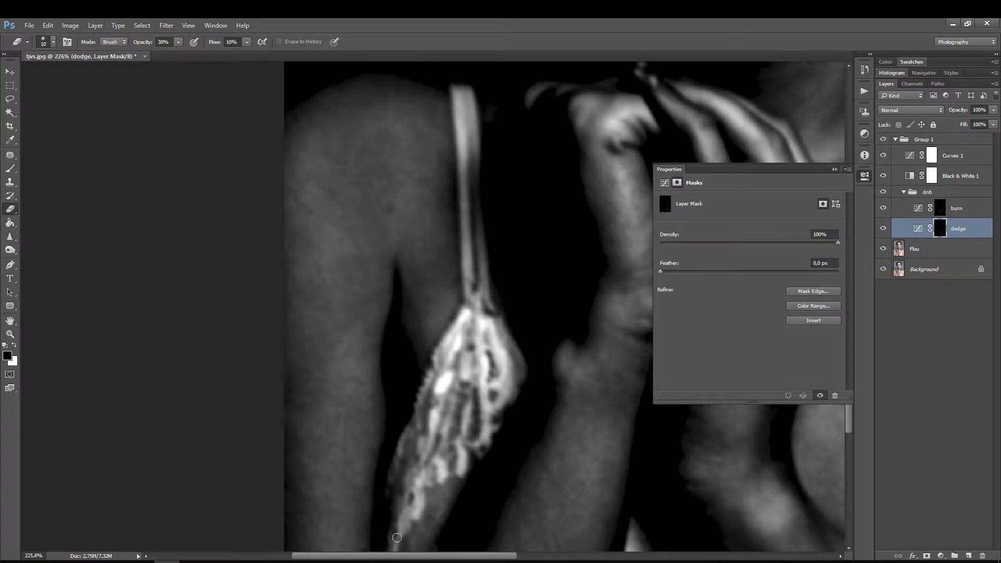
{"action": "key", "text": "alt+bracketright"}
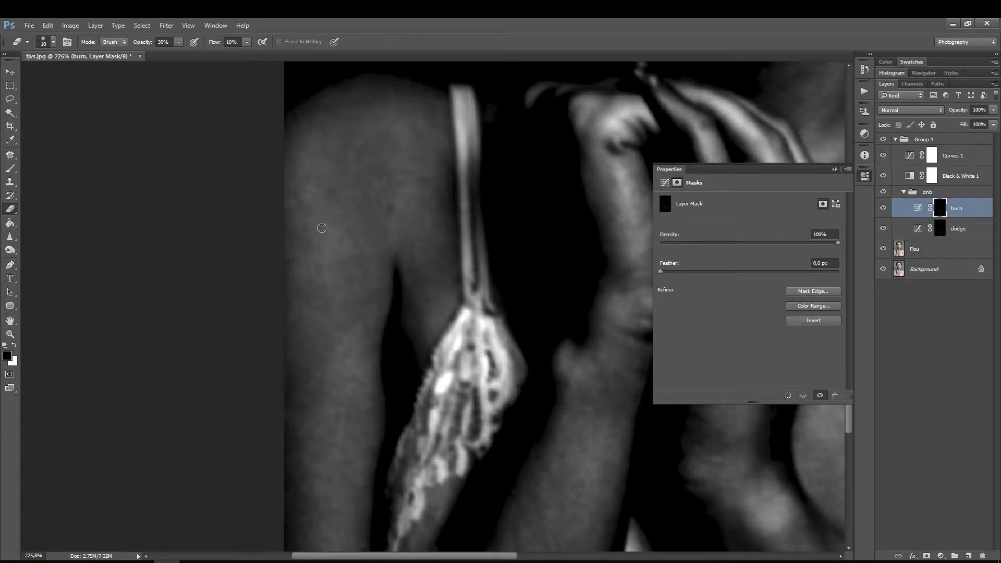
{"action": "key", "text": "bracketright"}
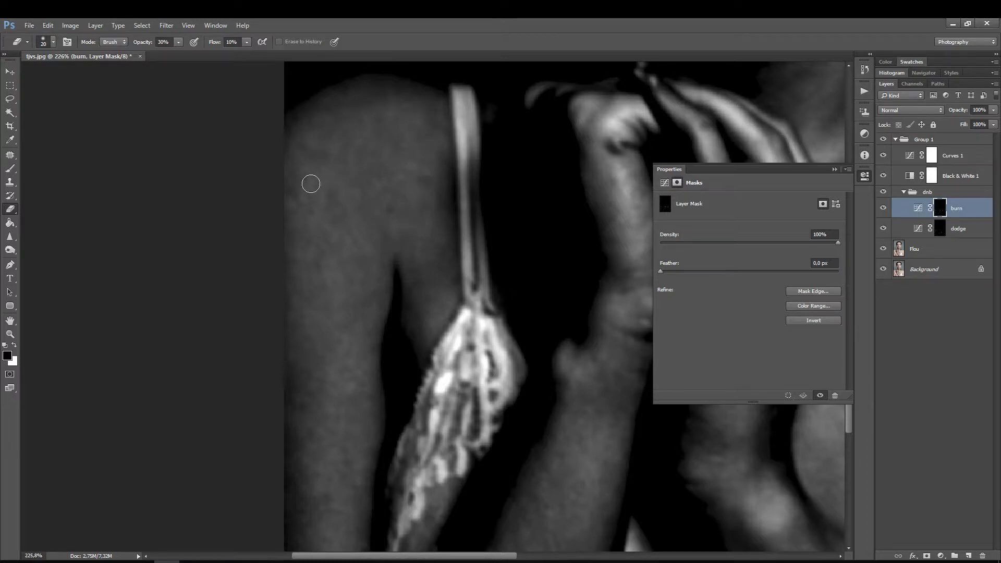
{"action": "left_click_drag", "start_coordinate": [952, 230], "coordinate": [910, 215]}
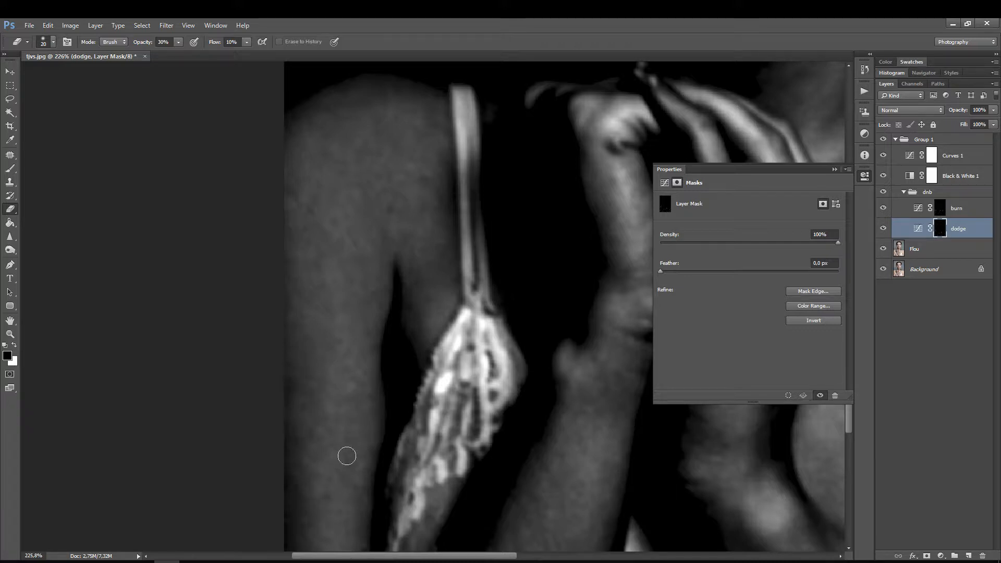
{"action": "key", "text": "bracketright"}
{"action": "key", "text": "bracketright"}
{"action": "key", "text": "bracketright"}
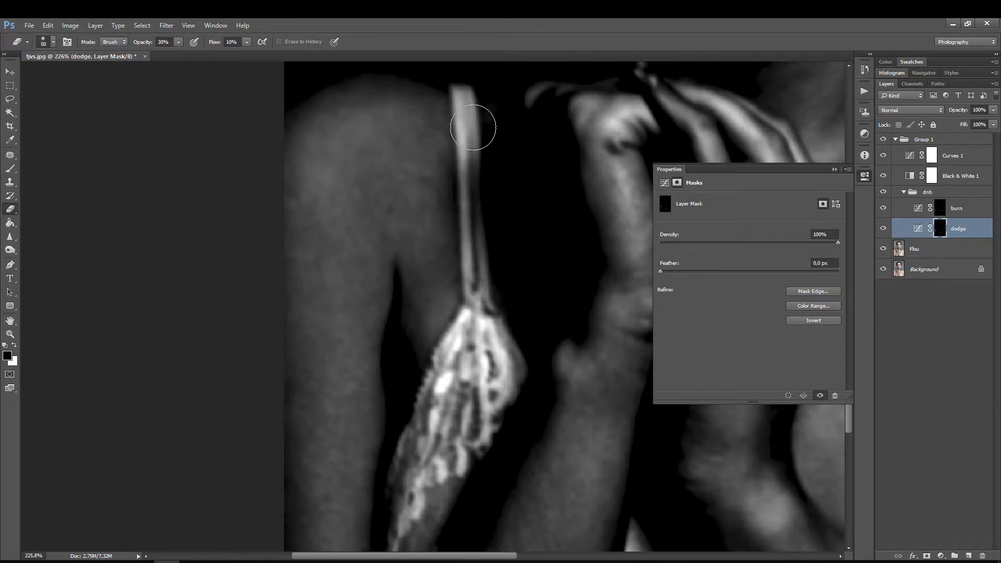
Step: Compare the arms, shoulders and chest with the dnb group off and on in the black-and-white helper view
{"action": "key", "text": "z"}
{"action": "mouse_move", "coordinate": [469, 151]}
{"action": "left_mouse_down"}
{"action": "mouse_move", "coordinate": [446, 185]}
{"action": "mouse_move", "coordinate": [370, 229]}
{"action": "left_mouse_up"}
{"action": "key", "text": "space"}
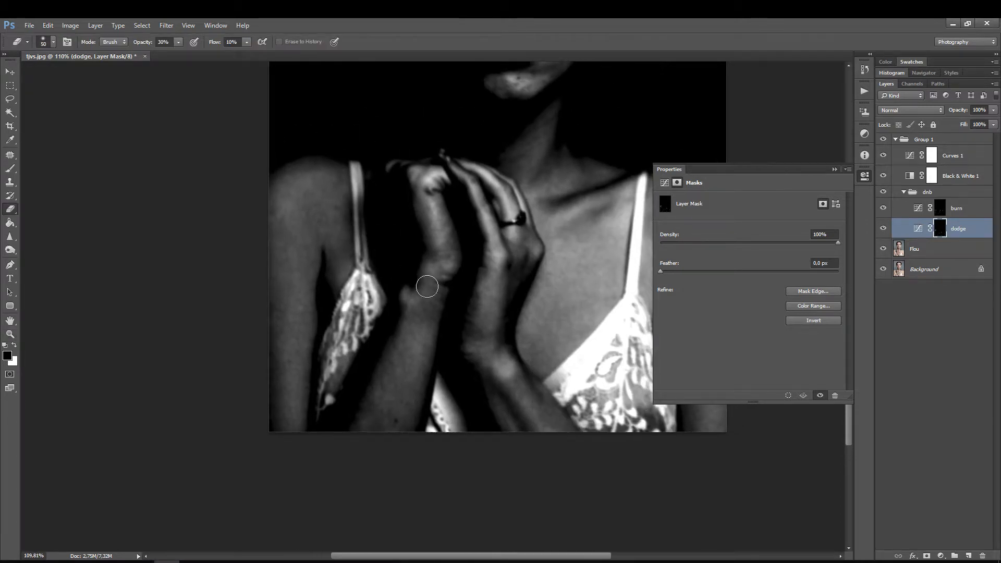
{"action": "left_click", "coordinate": [884, 192]}
{"action": "left_click", "coordinate": [884, 192]}
{"action": "left_click", "coordinate": [885, 192]}
{"action": "left_click", "coordinate": [885, 192]}
Step: Compare the whole portrait with Group 1 off and on, with the Flou layer and the two helper adjustments hidden
{"action": "left_click", "coordinate": [885, 139]}
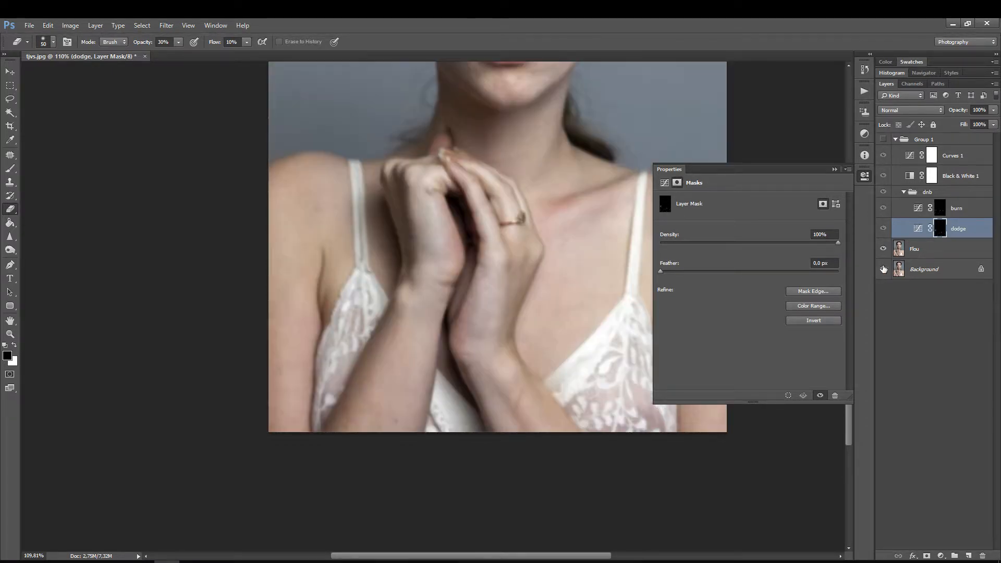
{"action": "left_click", "coordinate": [883, 249]}
{"action": "key", "text": "z"}
{"action": "mouse_move", "coordinate": [509, 161]}
{"action": "left_mouse_down"}
{"action": "mouse_move", "coordinate": [375, 283]}
{"action": "mouse_move", "coordinate": [396, 309]}
{"action": "left_mouse_up"}
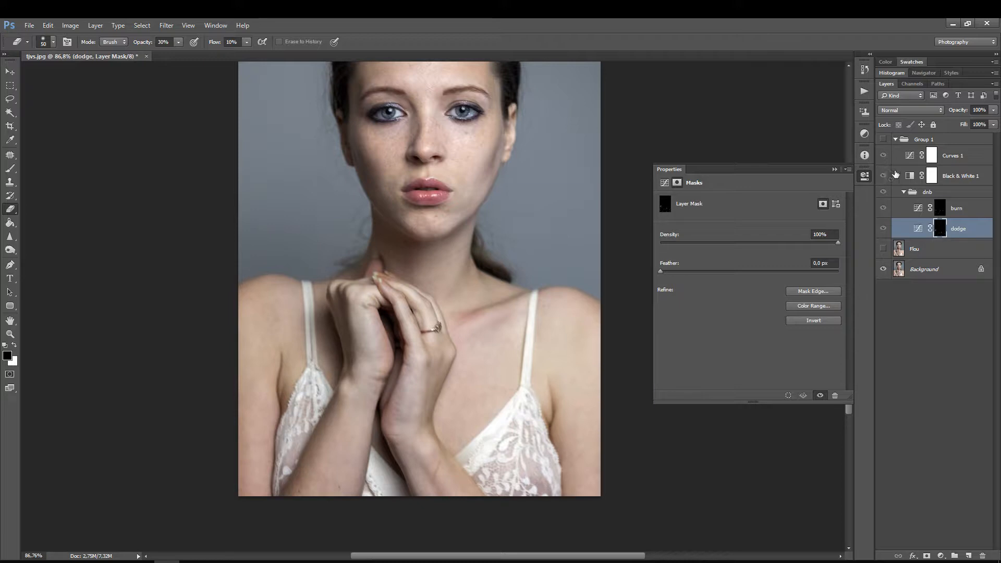
{"action": "left_click", "coordinate": [882, 155]}
{"action": "left_click", "coordinate": [883, 176]}
{"action": "left_click", "coordinate": [883, 155]}
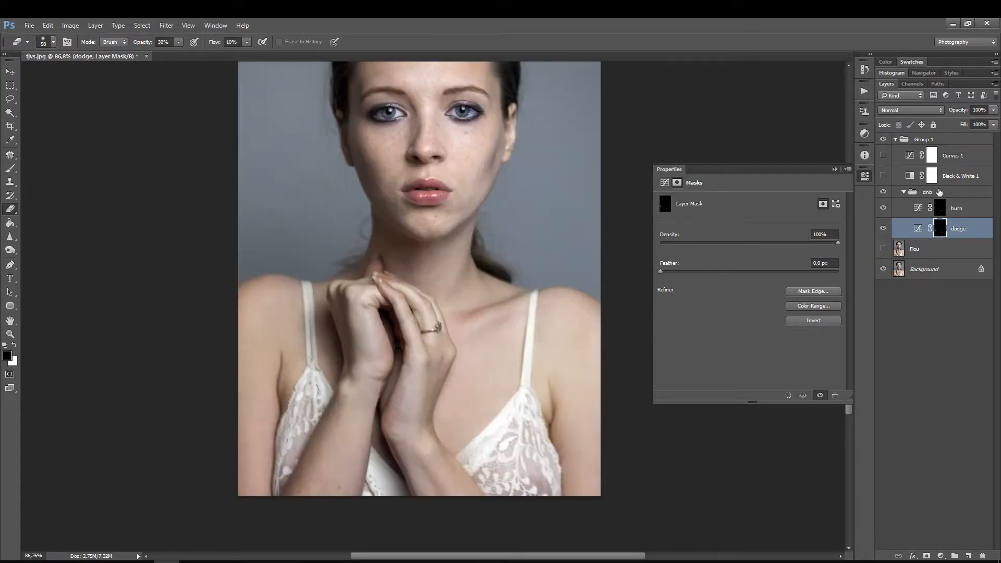
{"action": "left_click", "coordinate": [887, 139]}
{"action": "left_click", "coordinate": [887, 140]}
{"action": "left_click", "coordinate": [885, 139]}
Step: Compare the portrait with the dnb group off and on, and show Black & White 1, Curves 1 and Flou again
{"action": "left_click", "coordinate": [884, 176]}
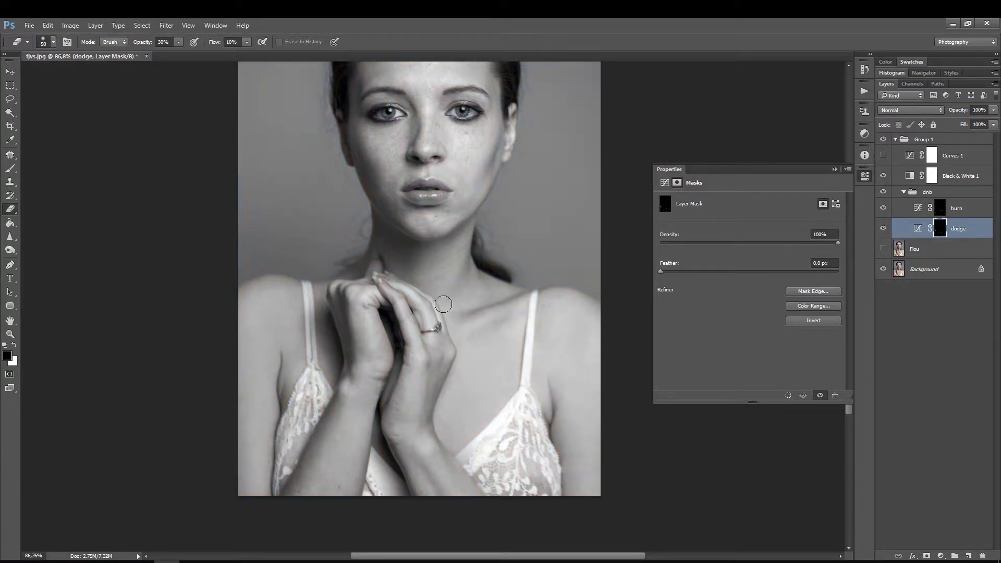
{"action": "left_click", "coordinate": [883, 192]}
{"action": "left_click", "coordinate": [884, 193]}
{"action": "left_click", "coordinate": [884, 193]}
{"action": "left_click", "coordinate": [884, 193]}
{"action": "left_click", "coordinate": [883, 156]}
{"action": "left_click", "coordinate": [884, 249]}
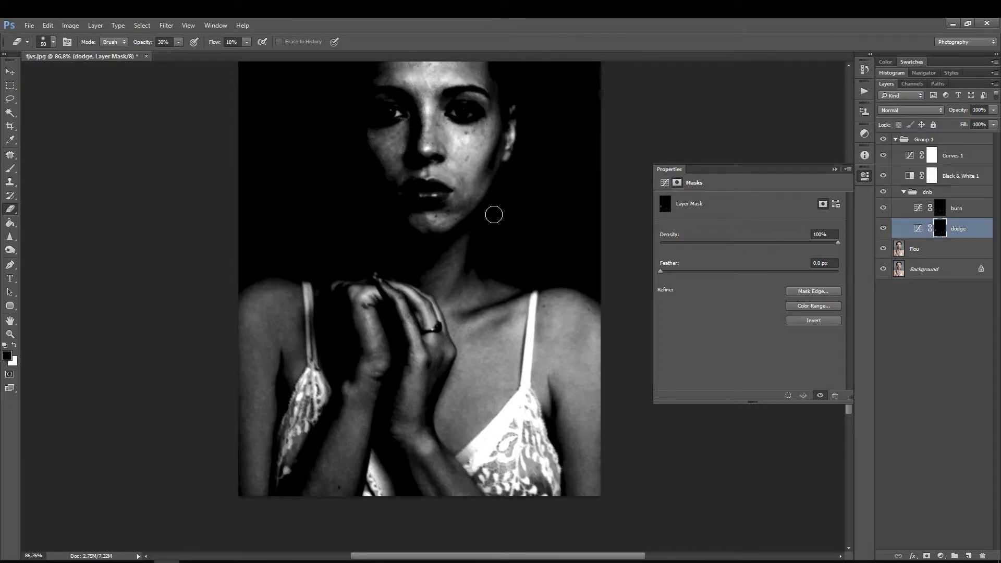
Step: Brighten the helper view by moving the middle point of the Curves 1 curve to input 145, output 90
{"action": "left_click", "coordinate": [908, 157]}
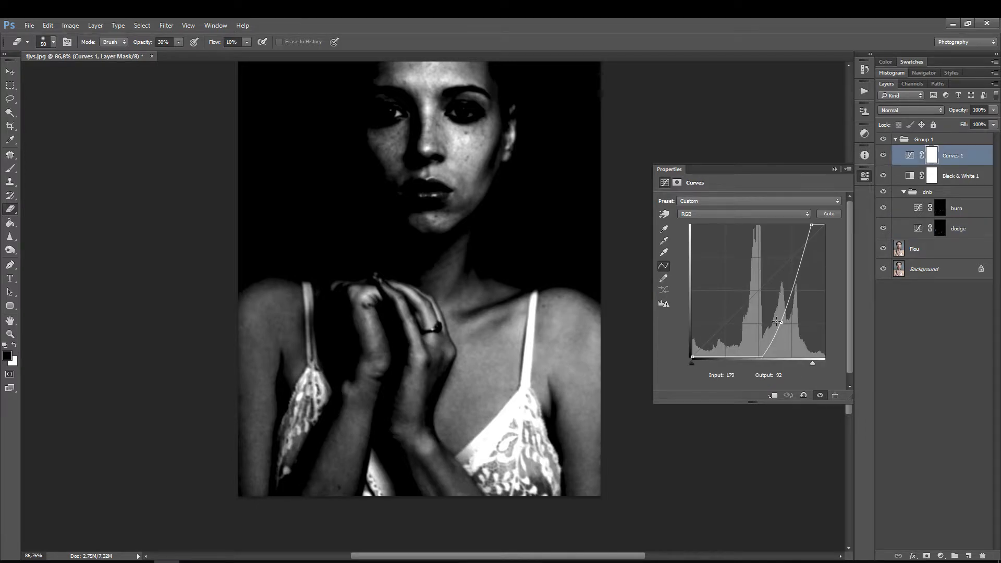
{"action": "left_click_drag", "start_coordinate": [781, 323], "coordinate": [767, 311]}
Step: Smooth the light and dark patches on the neck with the Eraser at size 10, alternating between the burn and dodge masks
{"action": "key", "text": "ctrl+space"}
{"action": "mouse_move", "coordinate": [433, 259]}
{"action": "left_mouse_down"}
{"action": "mouse_move", "coordinate": [476, 216]}
{"action": "mouse_move", "coordinate": [497, 225]}
{"action": "mouse_move", "coordinate": [380, 295]}
{"action": "mouse_move", "coordinate": [424, 295]}
{"action": "left_mouse_up"}
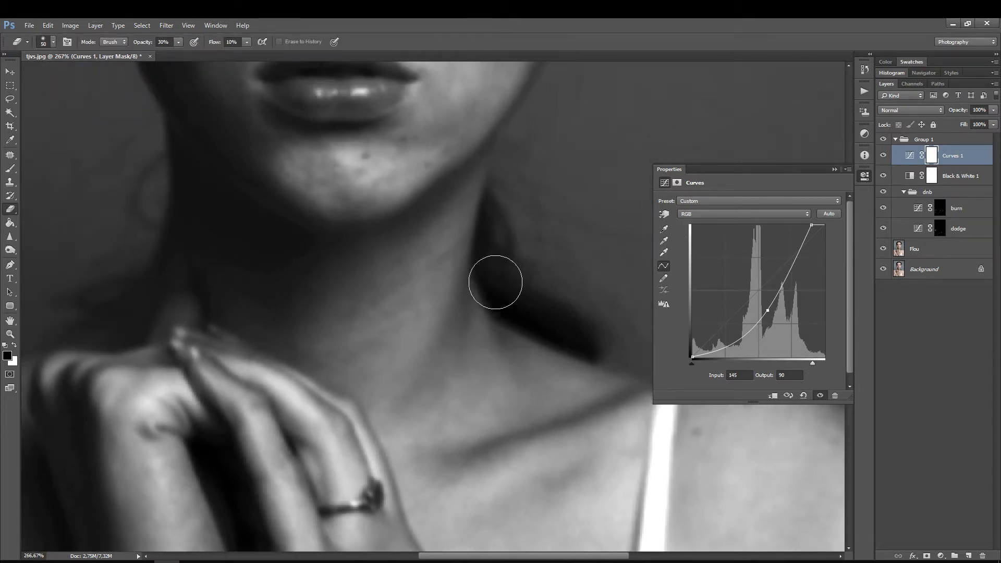
{"action": "key", "text": "bracketleft"}
{"action": "key", "text": "bracketleft"}
{"action": "key", "text": "bracketleft"}
{"action": "key", "text": "bracketleft"}
{"action": "left_click", "coordinate": [946, 208]}
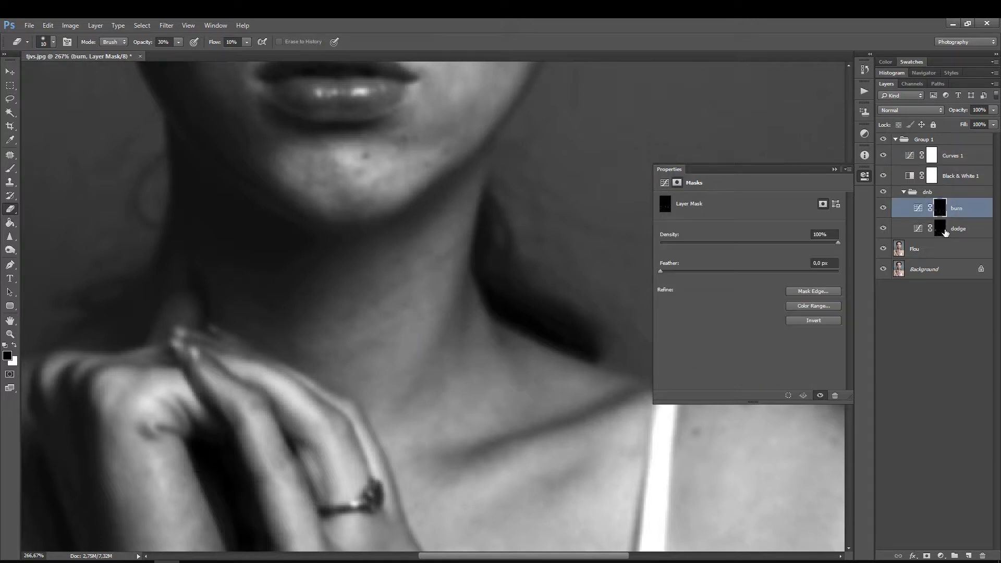
{"action": "left_click", "coordinate": [902, 238]}
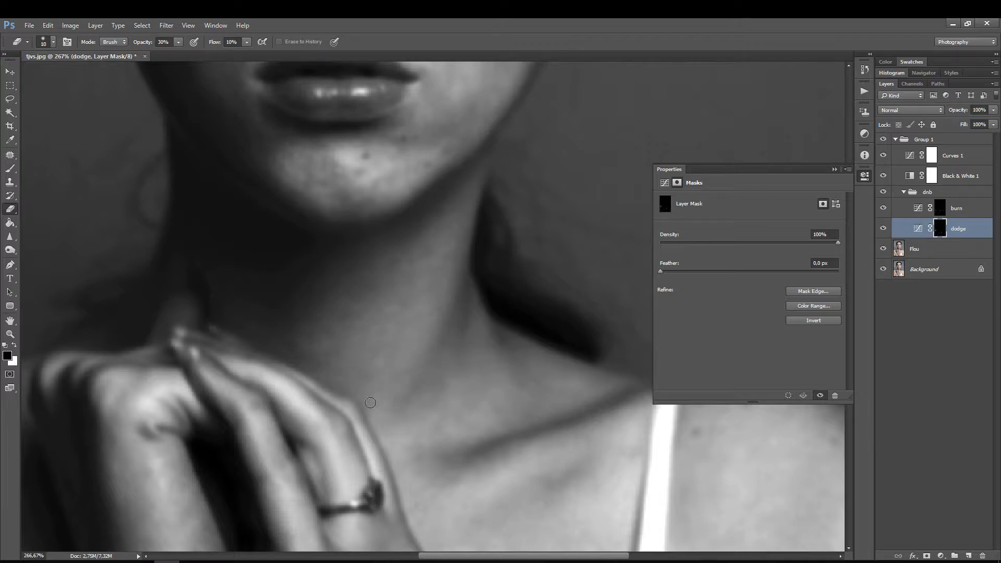
{"action": "left_click", "coordinate": [942, 209]}
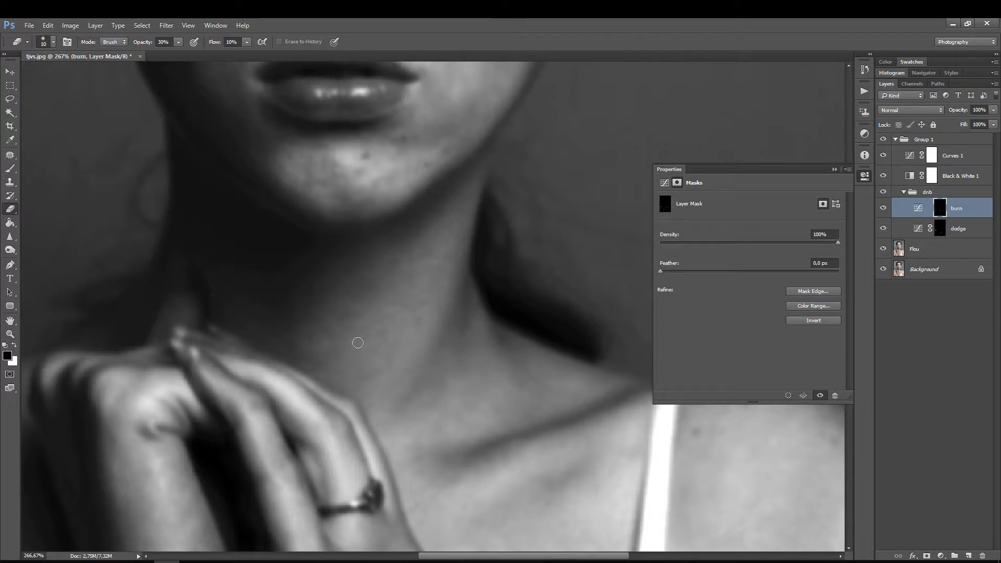
{"action": "left_click", "coordinate": [945, 230]}
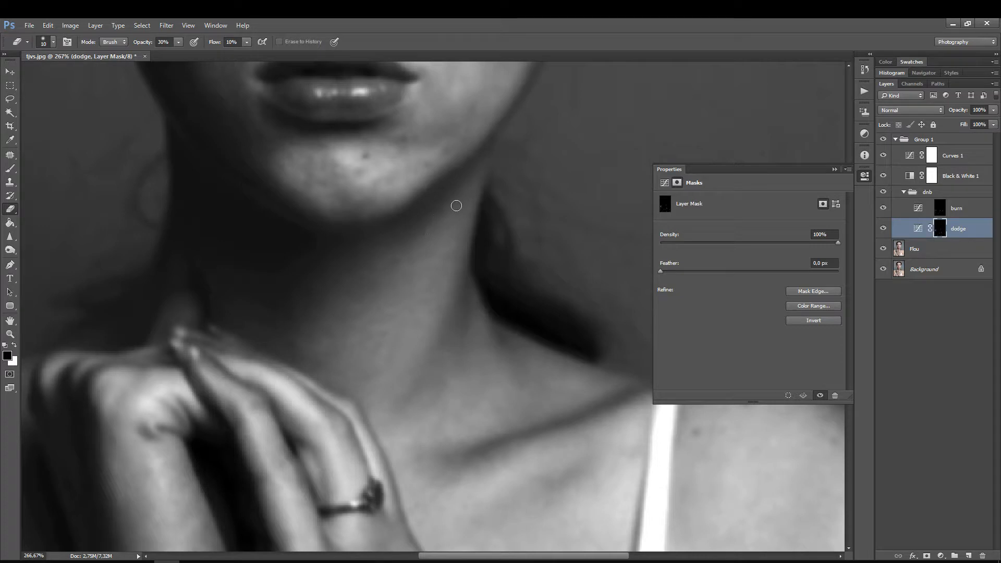
Step: Even out the broader patches on the forehead with the Eraser at size 10 on the dodge and burn masks
{"action": "left_click_drag", "start_coordinate": [407, 216], "coordinate": [440, 460]}
{"action": "left_click_drag", "start_coordinate": [435, 256], "coordinate": [513, 450]}
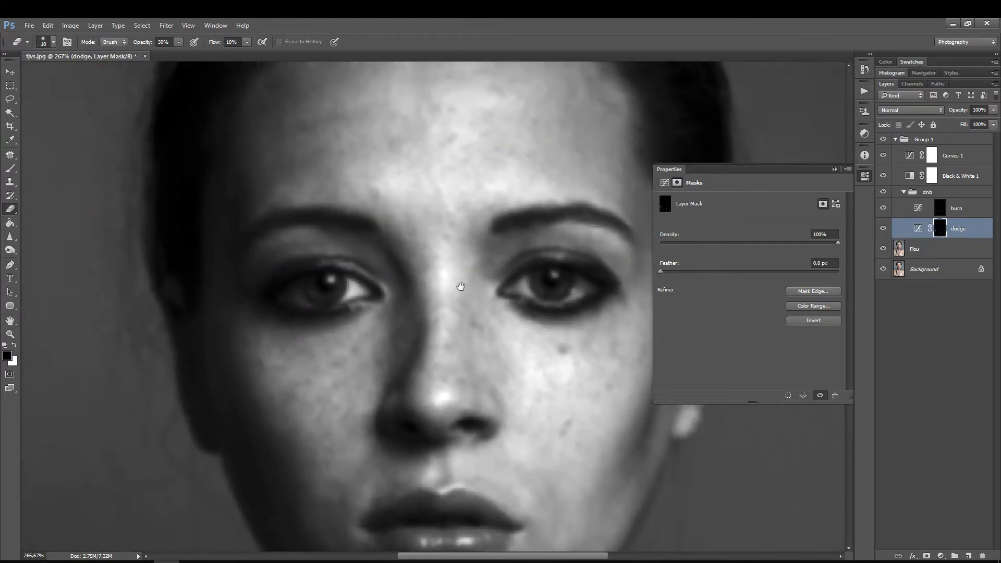
{"action": "mouse_move", "coordinate": [461, 286]}
{"action": "left_mouse_down"}
{"action": "mouse_move", "coordinate": [369, 364]}
{"action": "mouse_move", "coordinate": [393, 384]}
{"action": "mouse_move", "coordinate": [438, 380]}
{"action": "left_mouse_up"}
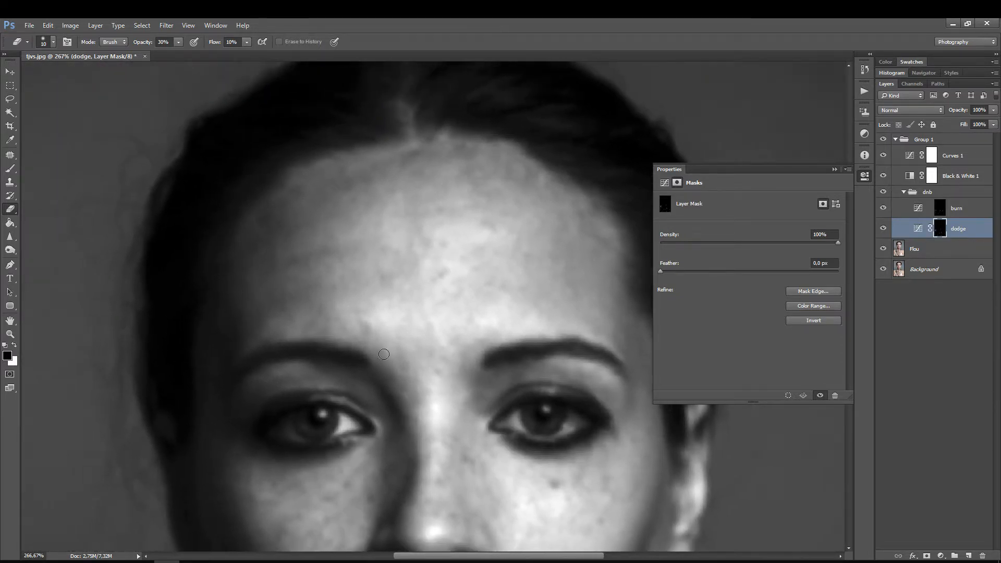
{"action": "left_click_drag", "start_coordinate": [441, 306], "coordinate": [391, 310]}
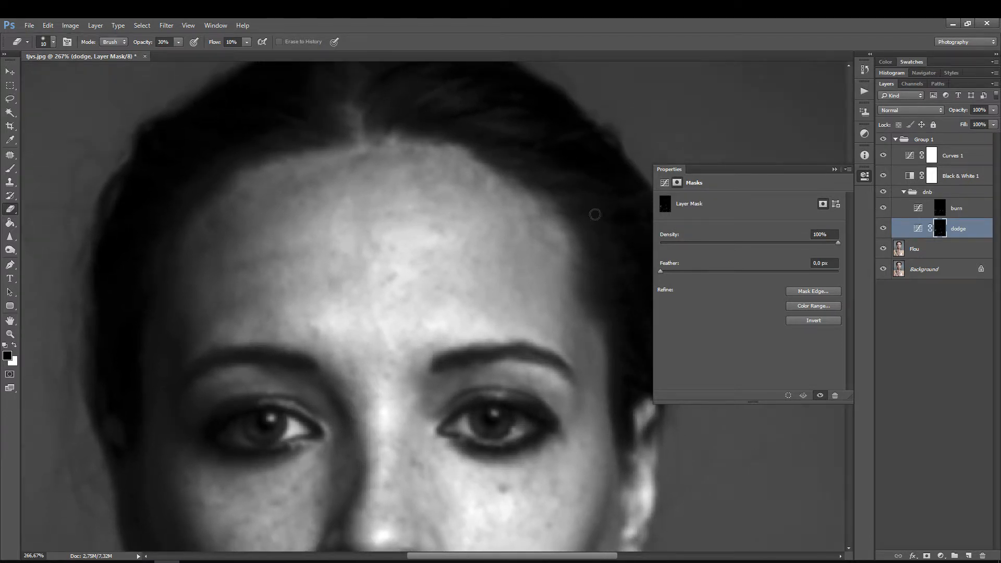
{"action": "left_click", "coordinate": [864, 177]}
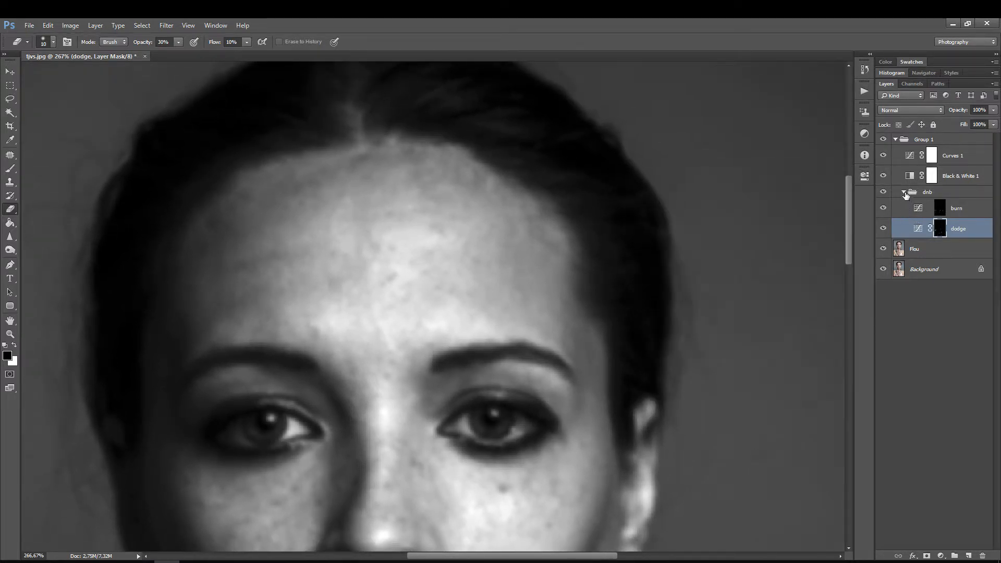
{"action": "left_click", "coordinate": [950, 209]}
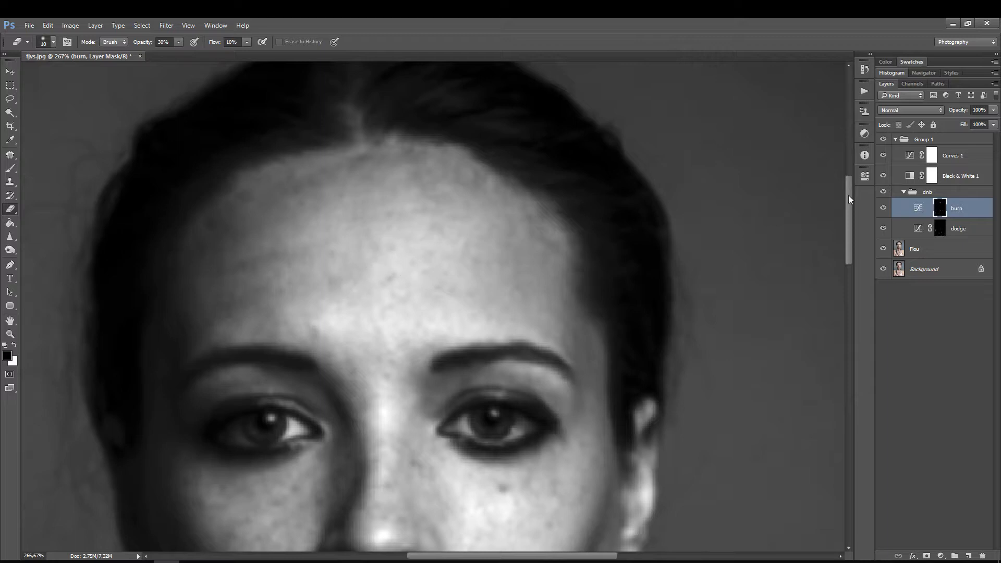
{"action": "left_click", "coordinate": [936, 230]}
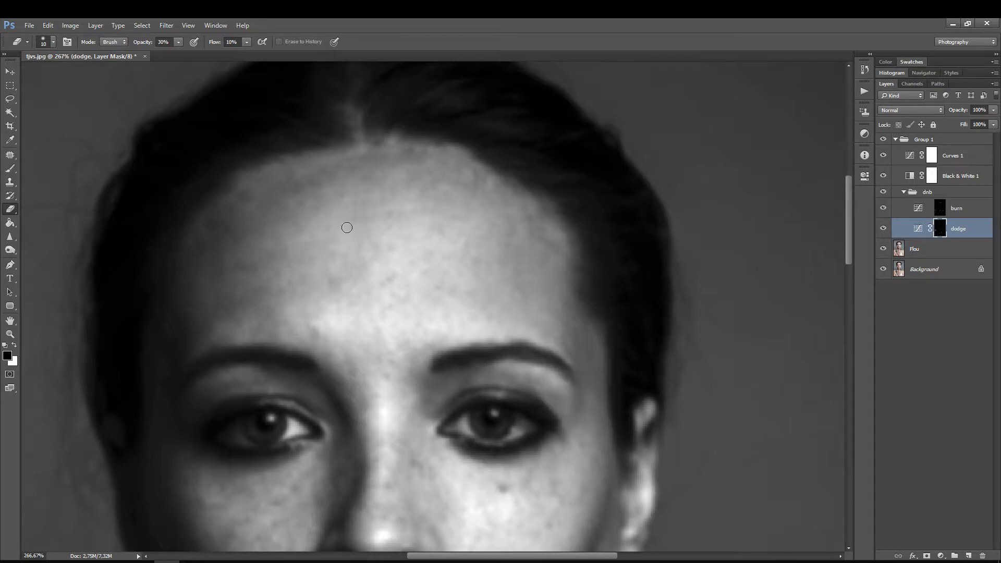
Step: Refine the small spots on the forehead close up with a smaller Eraser, alternating between the dodge and burn masks
{"action": "key", "text": "ctrl+space"}
{"action": "left_click_drag", "start_coordinate": [355, 243], "coordinate": [380, 215]}
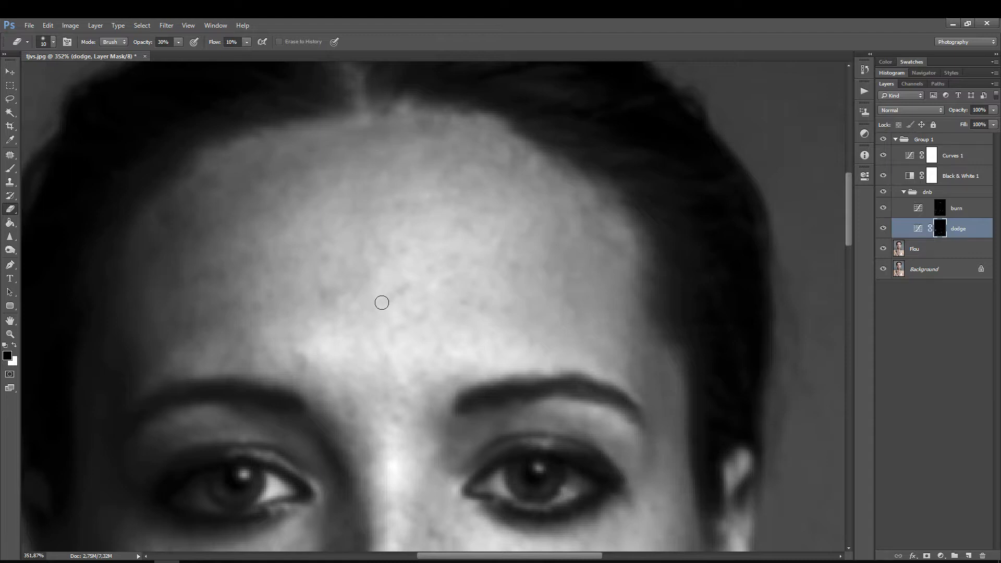
{"action": "mouse_move", "coordinate": [340, 296]}
{"action": "left_mouse_down"}
{"action": "mouse_move", "coordinate": [352, 276]}
{"action": "mouse_move", "coordinate": [375, 270]}
{"action": "left_mouse_up"}
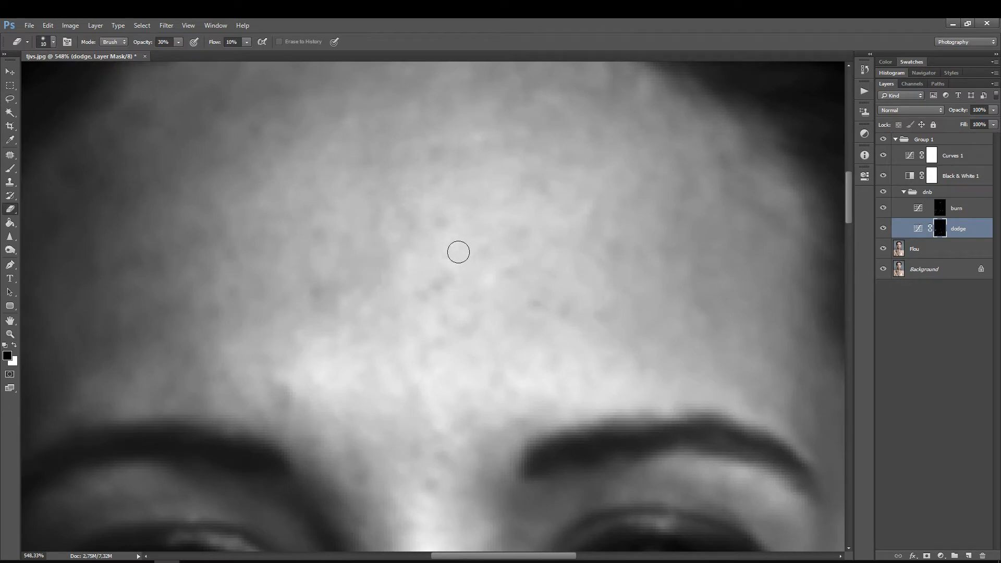
{"action": "key", "text": "bracketleft"}
{"action": "key", "text": "bracketleft"}
{"action": "left_click", "coordinate": [940, 208]}
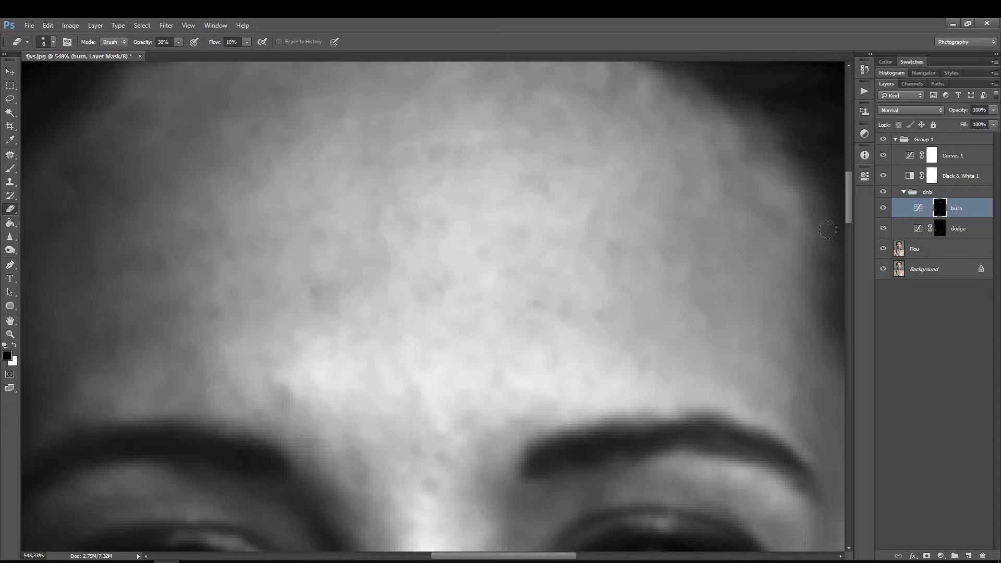
{"action": "left_click", "coordinate": [939, 229]}
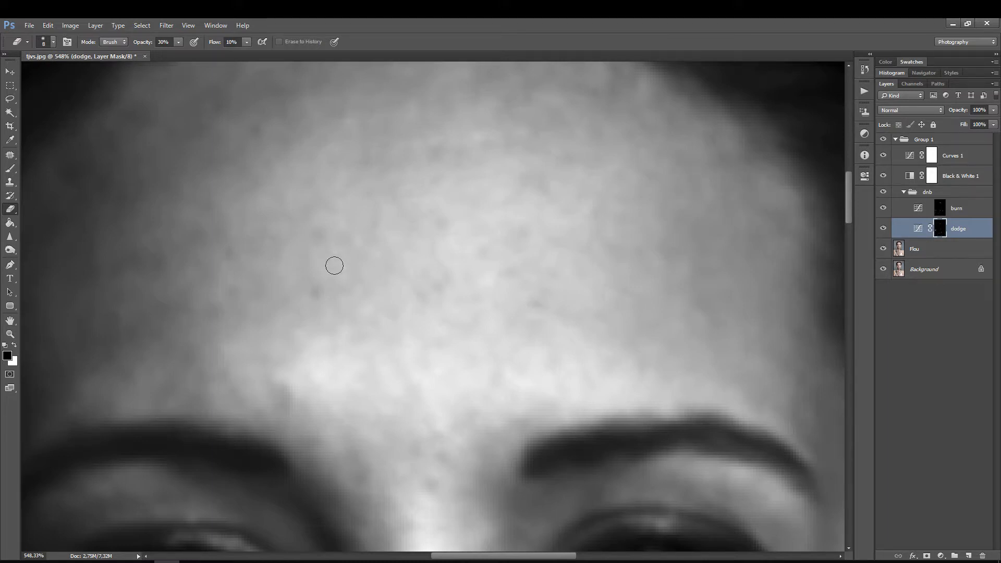
{"action": "left_click", "coordinate": [939, 210]}
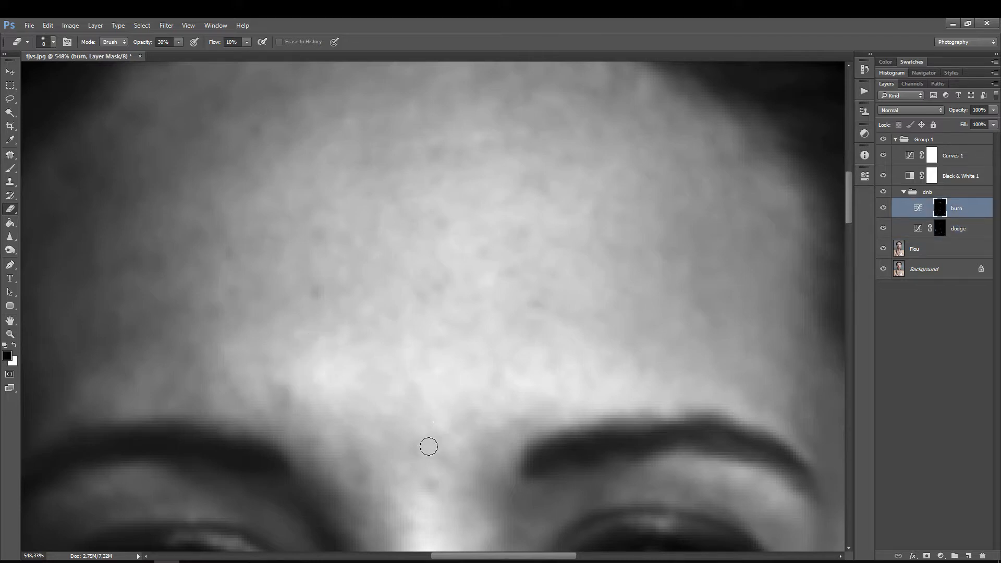
Step: Blend the forehead's remaining uneven tones toward the hairline and temple on both masks, bringing the Eraser back to size 10
{"action": "key", "text": "ctrl+space"}
{"action": "left_click_drag", "start_coordinate": [467, 266], "coordinate": [461, 292]}
{"action": "key", "text": "space"}
{"action": "left_click", "coordinate": [941, 224]}
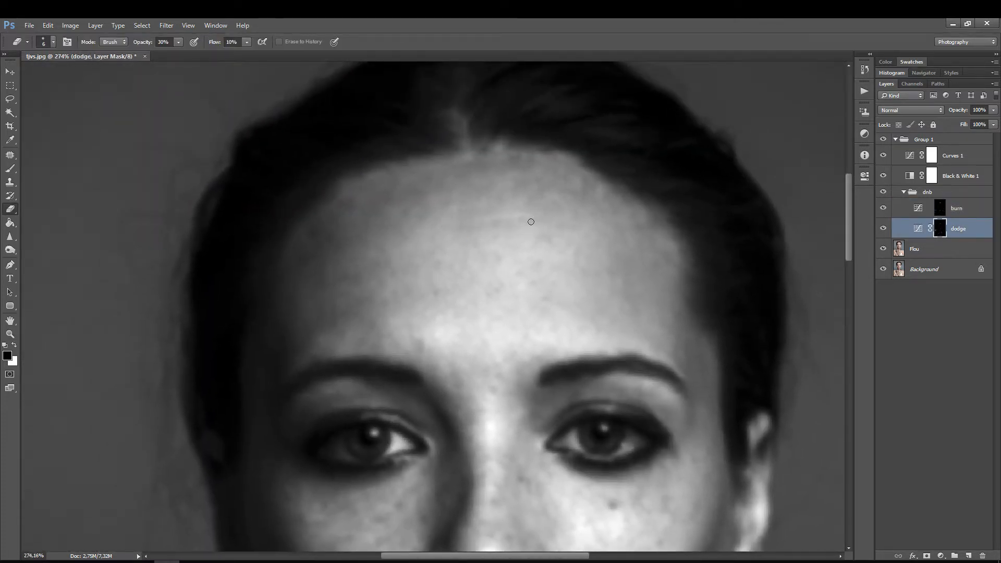
{"action": "left_click", "coordinate": [940, 209]}
{"action": "left_click", "coordinate": [940, 232]}
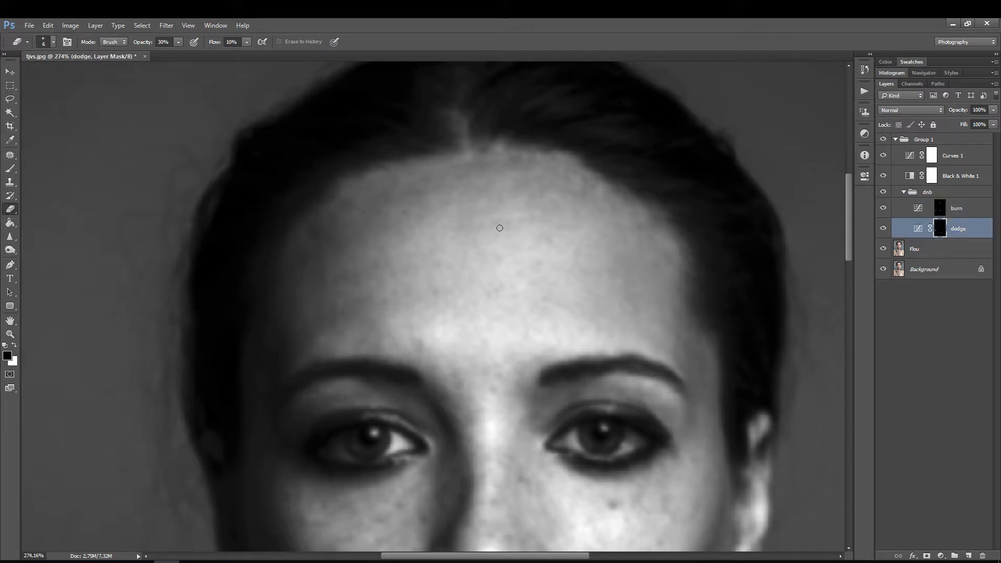
{"action": "left_click", "coordinate": [939, 209]}
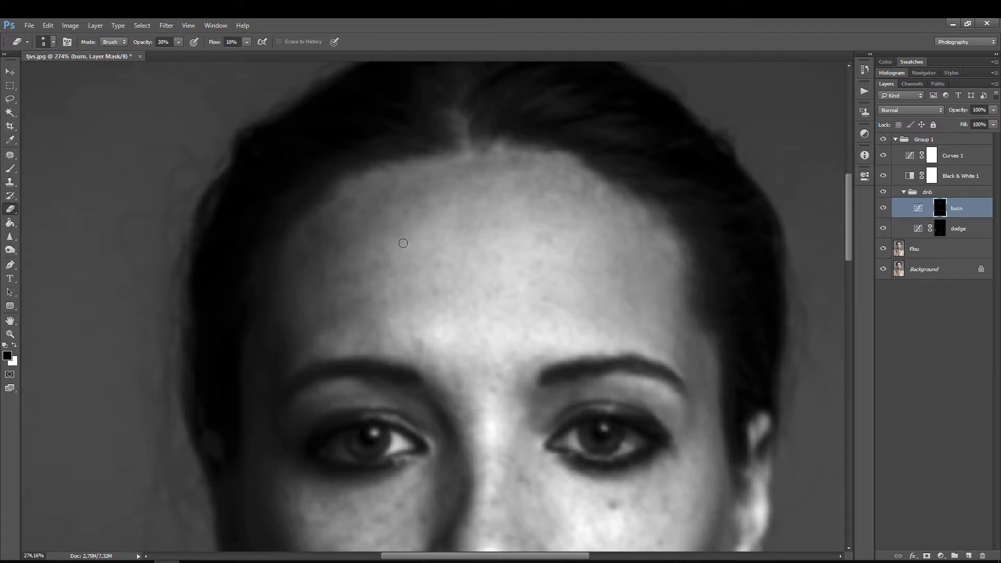
{"action": "key", "text": "bracketright"}
{"action": "key", "text": "bracketleft"}
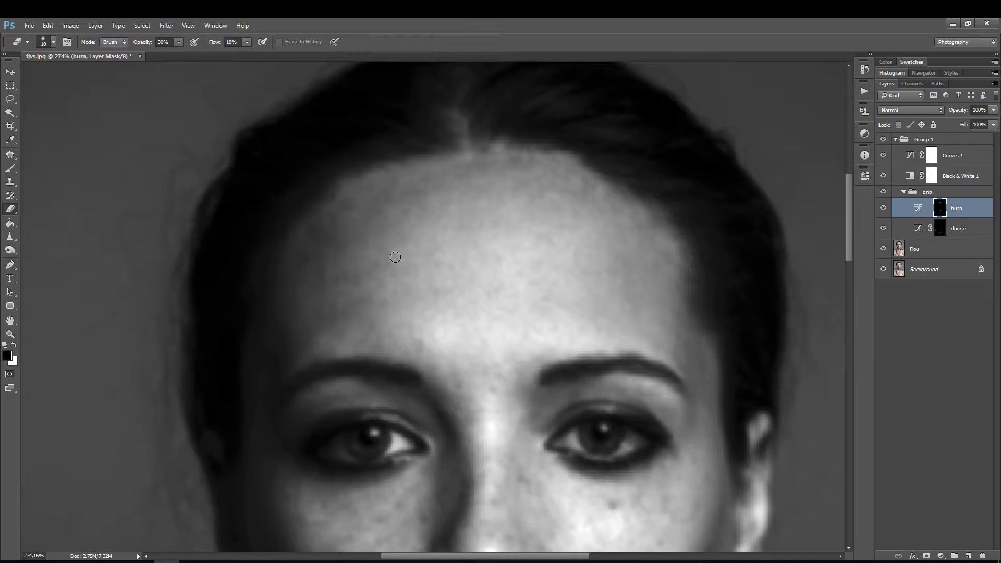
{"action": "left_click", "coordinate": [940, 229]}
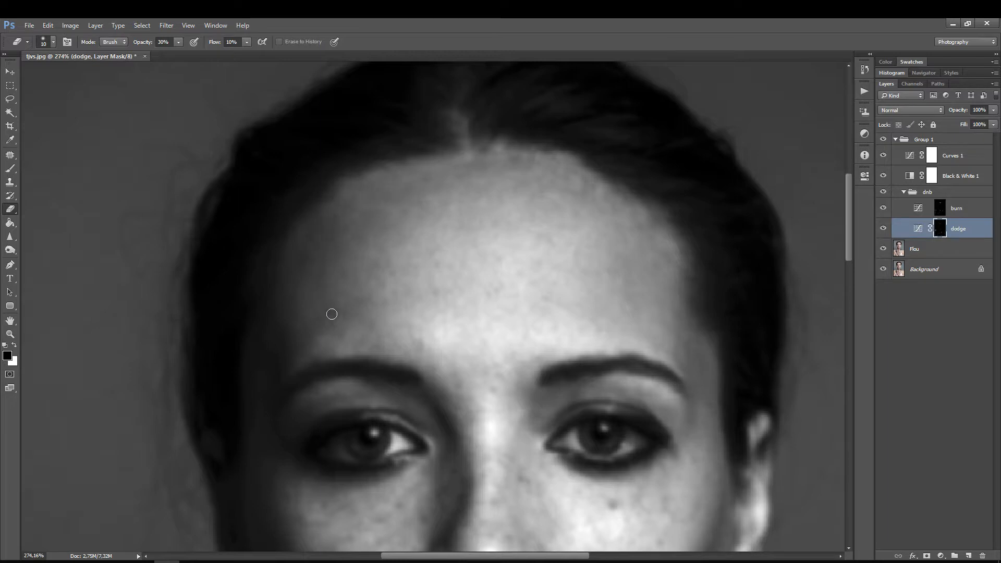
Step: Hide the Flou layer to show the retouched forehead on the unblurred image
{"action": "scroll", "coordinate": [490, 217], "scroll_direction": "down", "scroll_amount": 2, "text": "alt"}
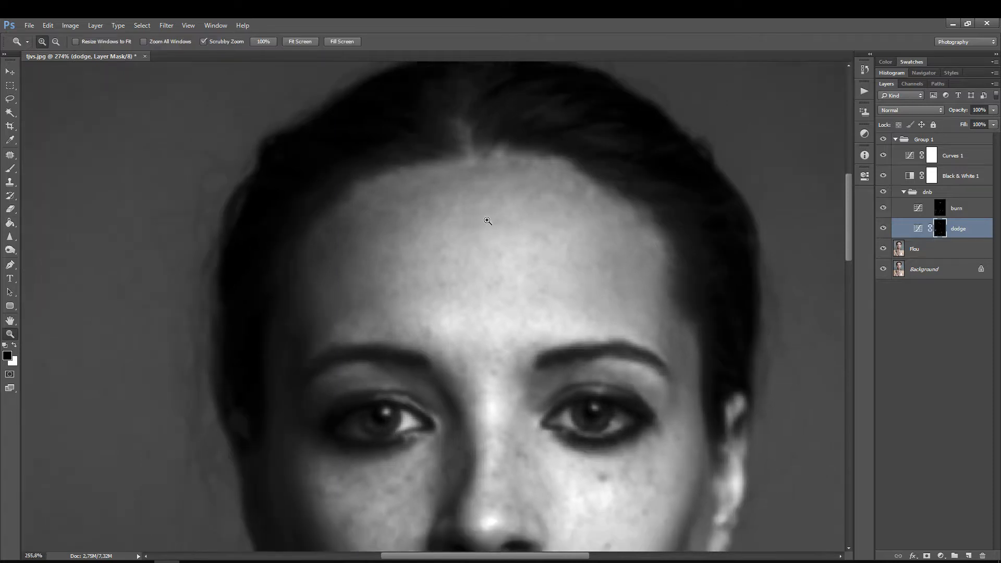
{"action": "left_click", "coordinate": [883, 249]}
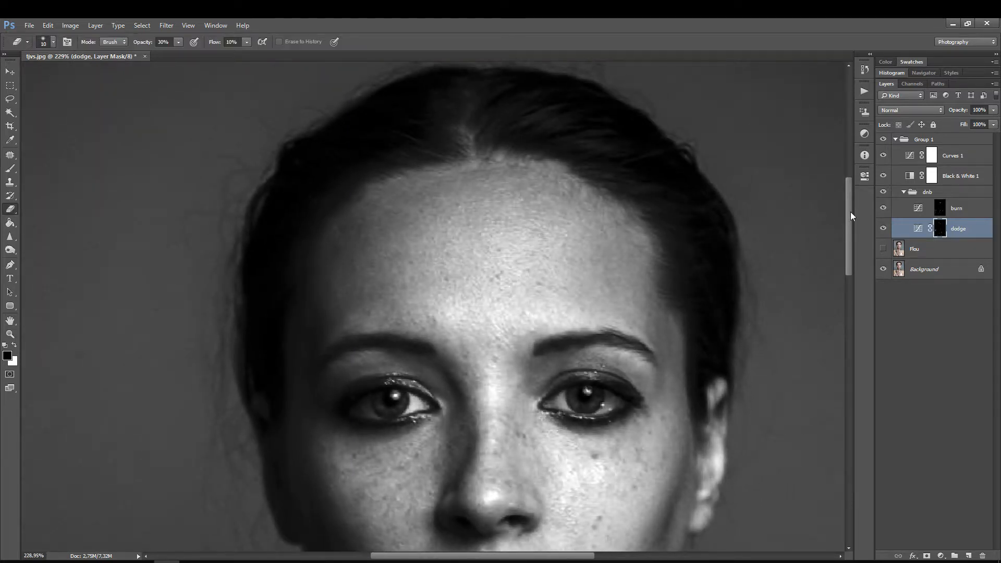
Step: Compare the forehead with and without the retouch by toggling the dnb group's visibility
{"action": "left_click", "coordinate": [882, 192]}
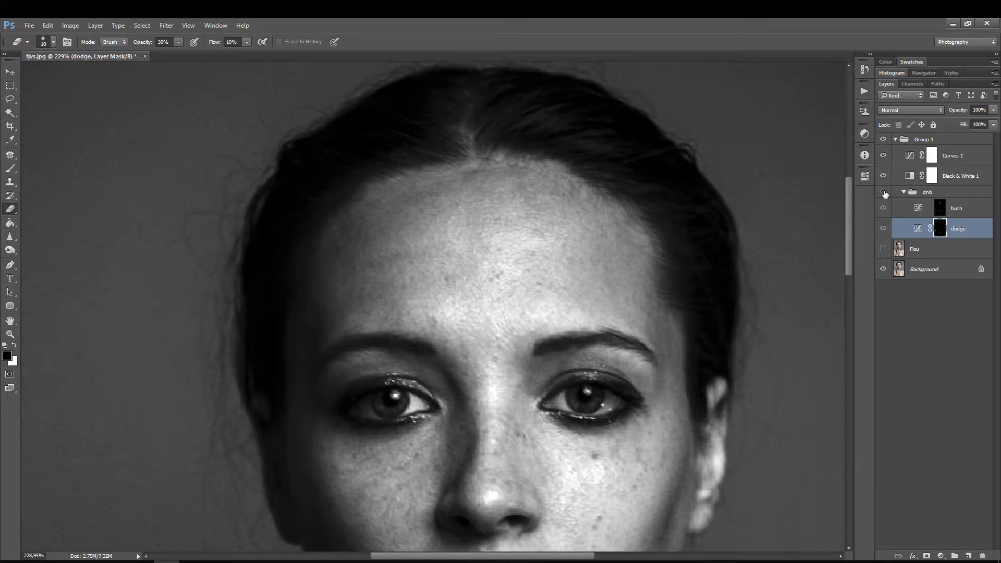
{"action": "left_click", "coordinate": [885, 192]}
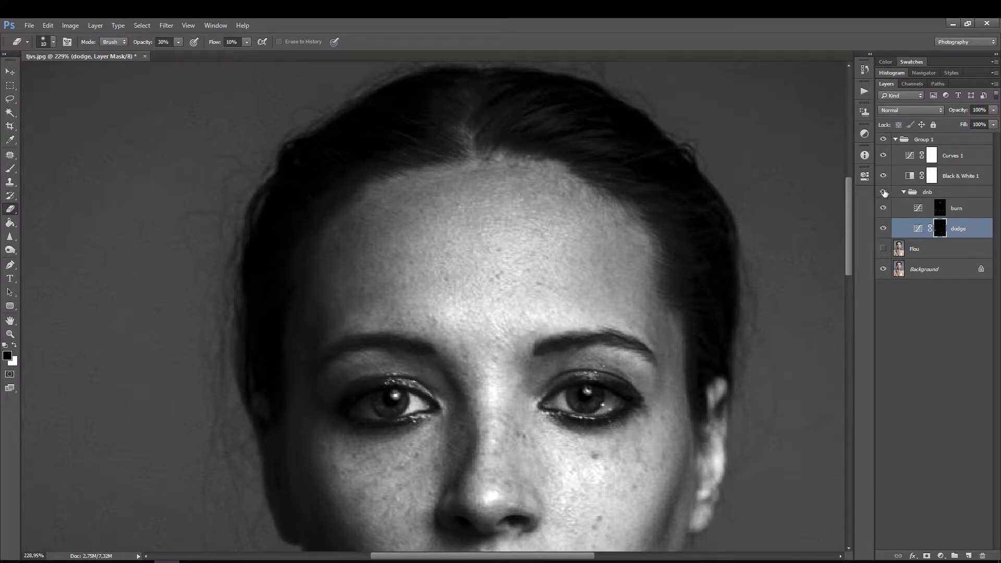
{"action": "left_click", "coordinate": [884, 193]}
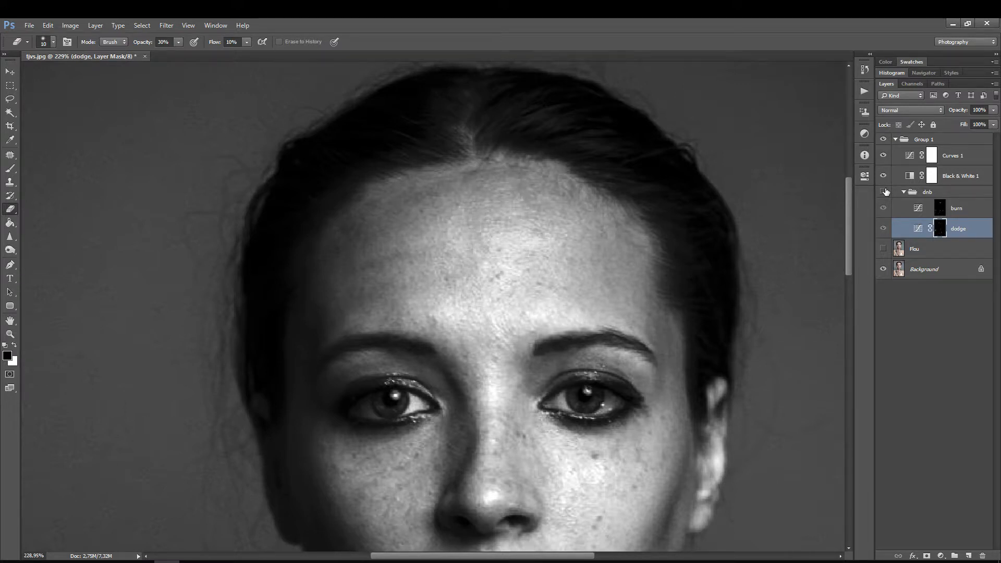
{"action": "left_click", "coordinate": [885, 192]}
{"action": "left_click", "coordinate": [885, 191]}
{"action": "left_click", "coordinate": [886, 192]}
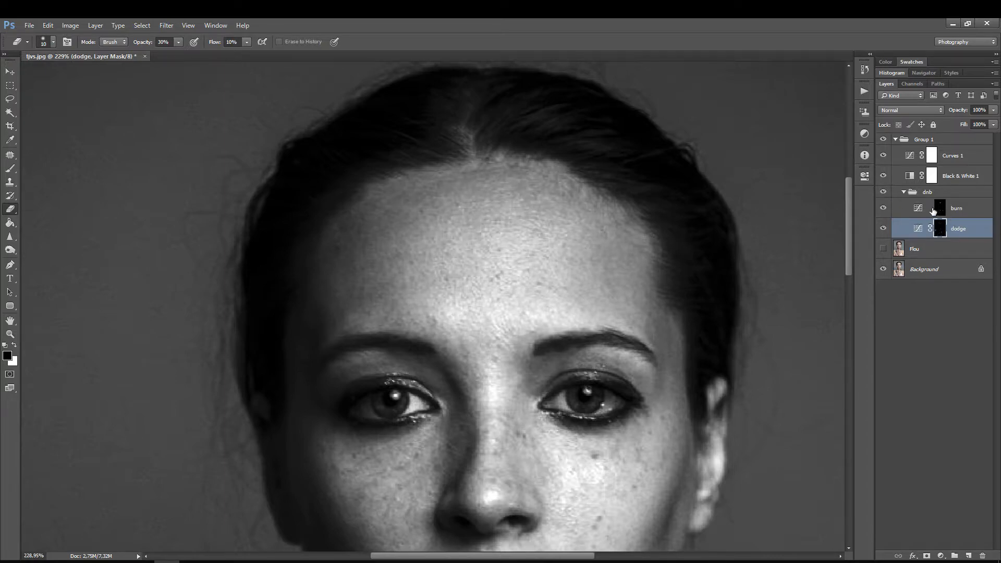
Step: Inspect the painted strokes on the dodge and burn masks alone, and the burn mask as a red overlay on the portrait
{"action": "left_click", "coordinate": [940, 228], "text": "alt"}
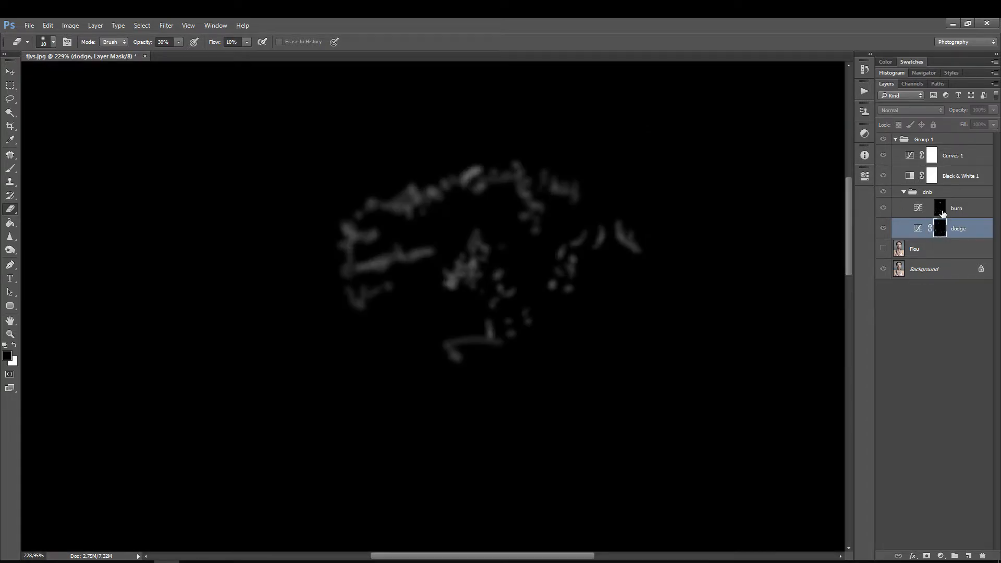
{"action": "left_click", "coordinate": [942, 209], "text": "alt"}
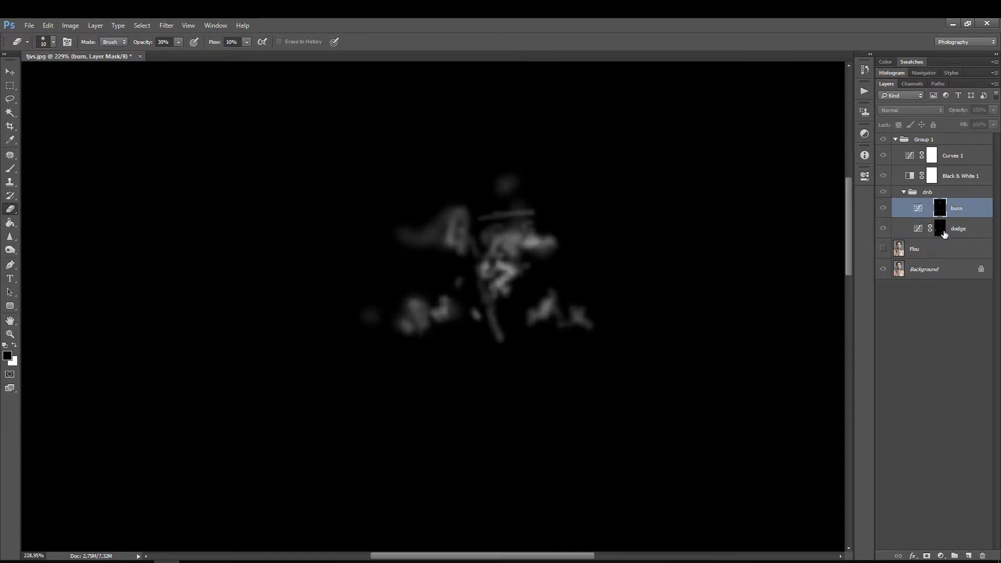
{"action": "left_click", "coordinate": [941, 229], "text": "alt"}
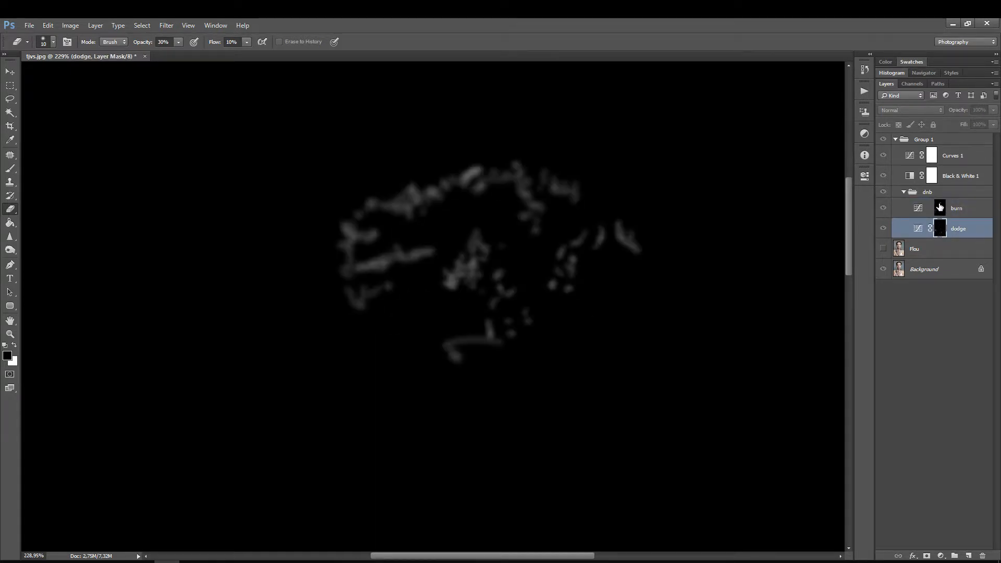
{"action": "left_click", "coordinate": [914, 212]}
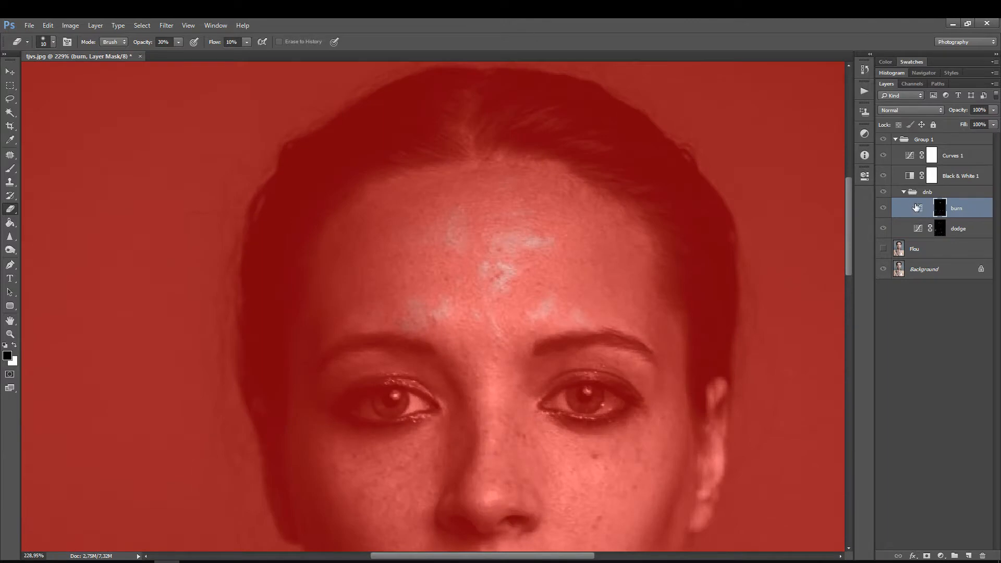
{"action": "left_click", "coordinate": [919, 208]}
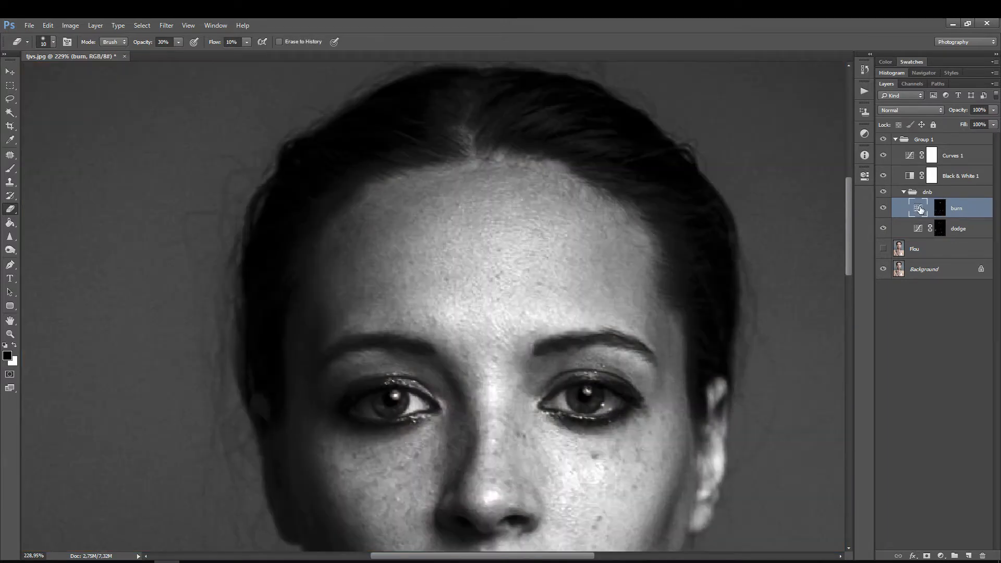
Step: Show the Flou layer again and make the burn mask active, with the forehead in close view
{"action": "left_click", "coordinate": [883, 249]}
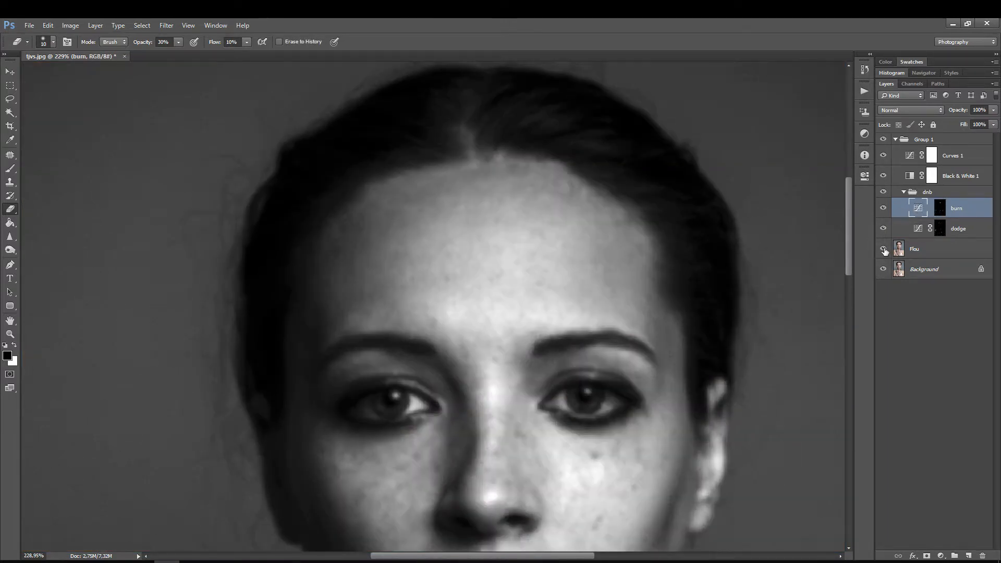
{"action": "left_click", "coordinate": [883, 249]}
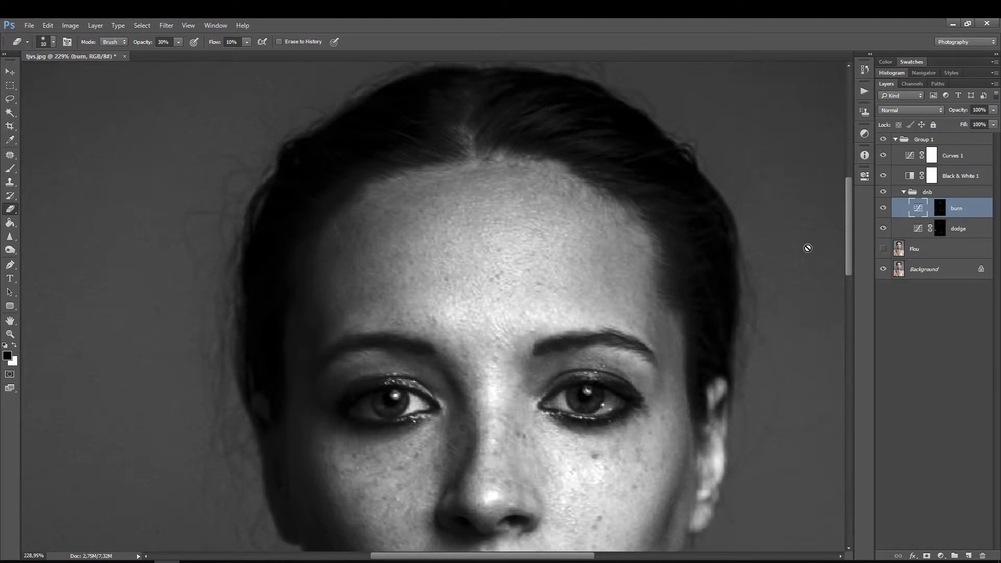
{"action": "left_click", "coordinate": [883, 249]}
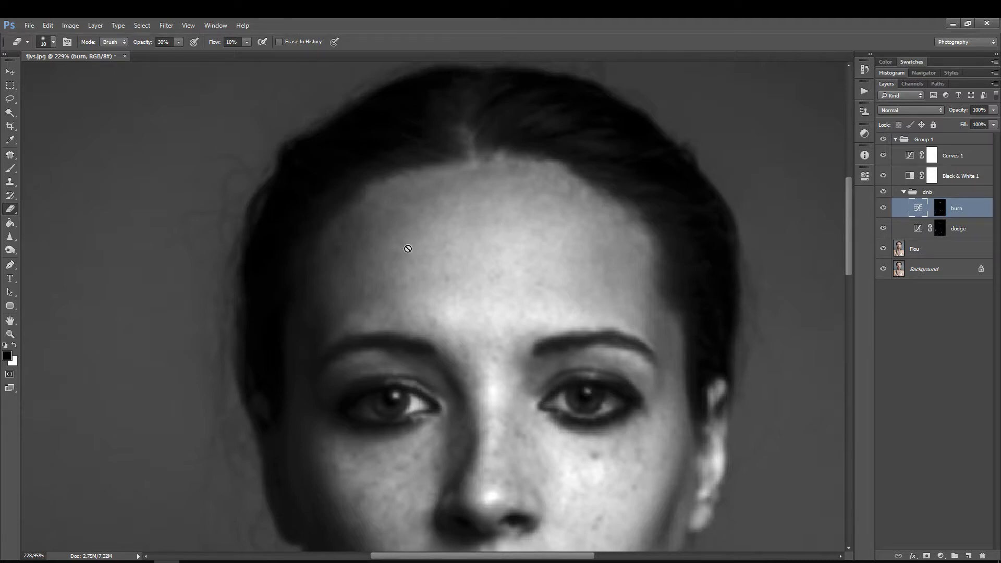
{"action": "key", "text": "ctrl+space"}
{"action": "left_click", "coordinate": [450, 238]}
{"action": "key", "text": "ctrl+backslash"}
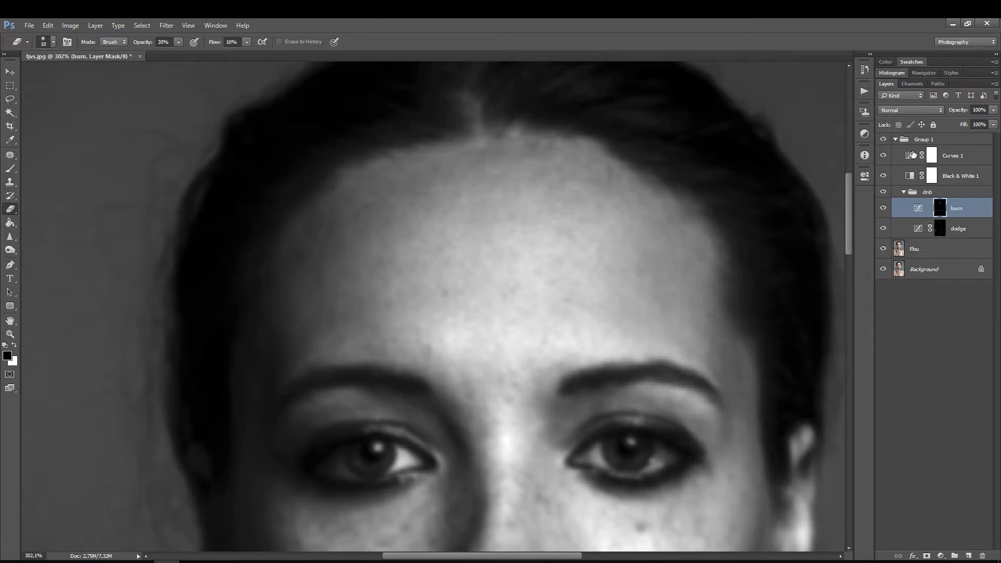
Step: Strengthen the contrast of the Curves 1 helper by lowering its midtones and moving the white point to input 223, output 254
{"action": "double_click", "coordinate": [912, 154]}
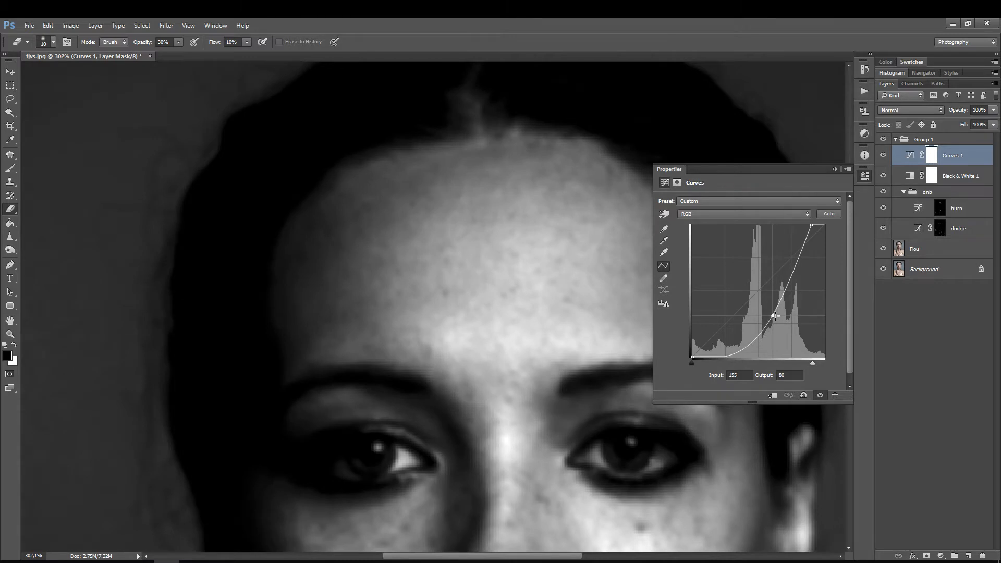
{"action": "left_click_drag", "start_coordinate": [811, 225], "coordinate": [809, 225]}
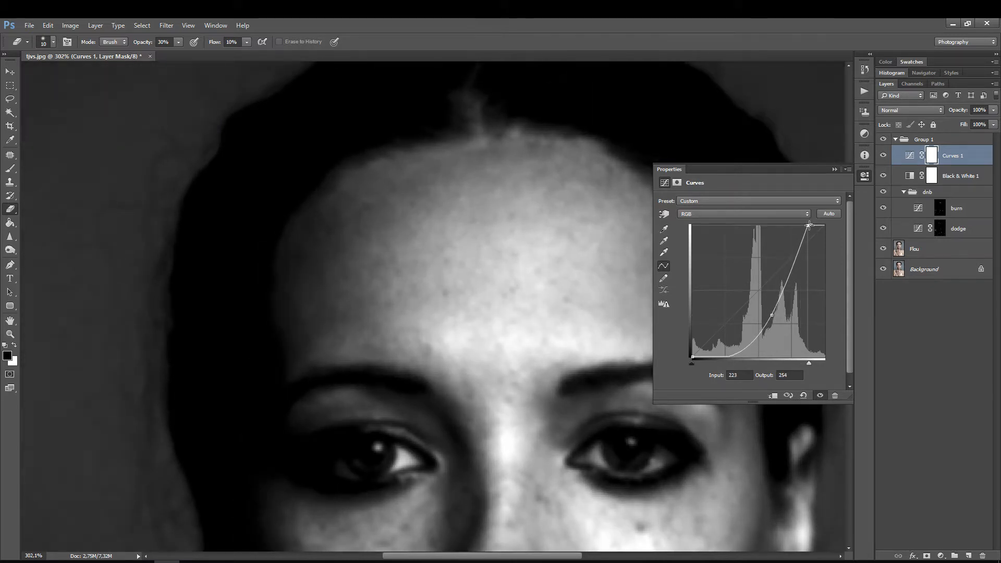
{"action": "left_click", "coordinate": [863, 177]}
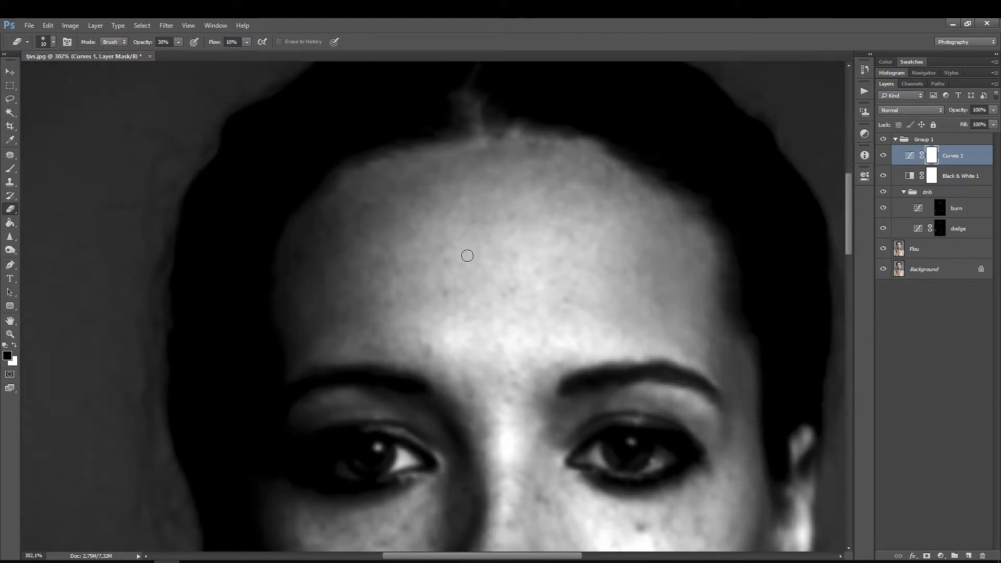
Step: Touch up the forehead's patches on the dodge and burn masks, lowering the Eraser's opacity to 20%
{"action": "left_click", "coordinate": [940, 228]}
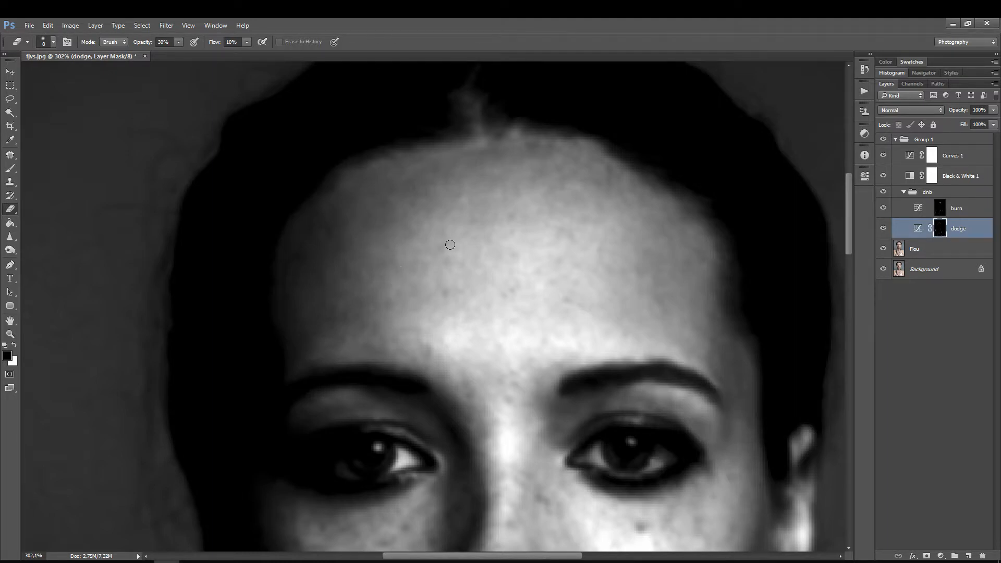
{"action": "left_click", "coordinate": [938, 209]}
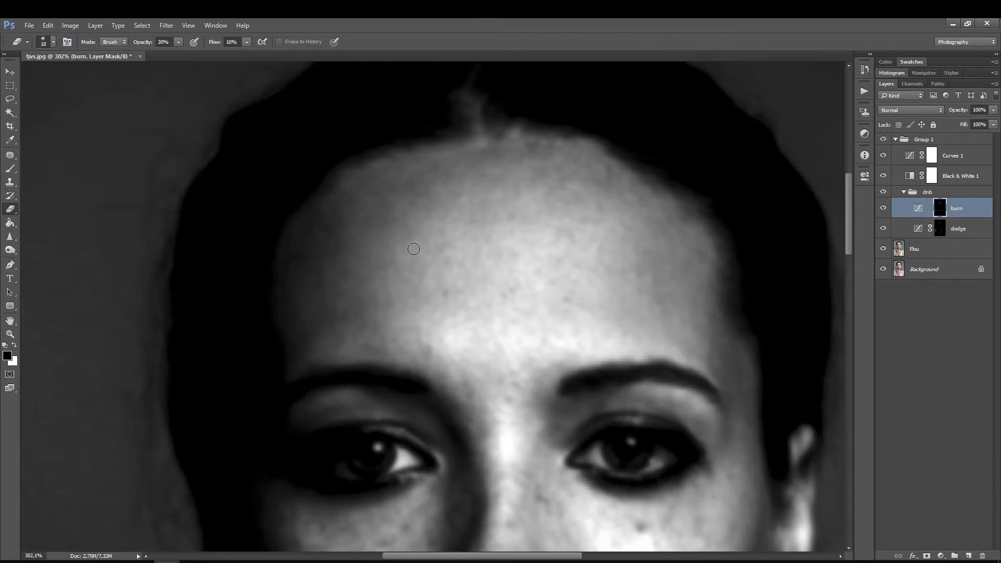
{"action": "key", "text": "bracketright"}
{"action": "key", "text": "bracketright"}
{"action": "left_click", "coordinate": [171, 43]}
{"action": "type", "text": "20"}
{"action": "key", "text": "Return"}
Step: Lighten the small dark spots between the brows and across the forehead close up on the dodge mask with a small Eraser
{"action": "left_click", "coordinate": [950, 230]}
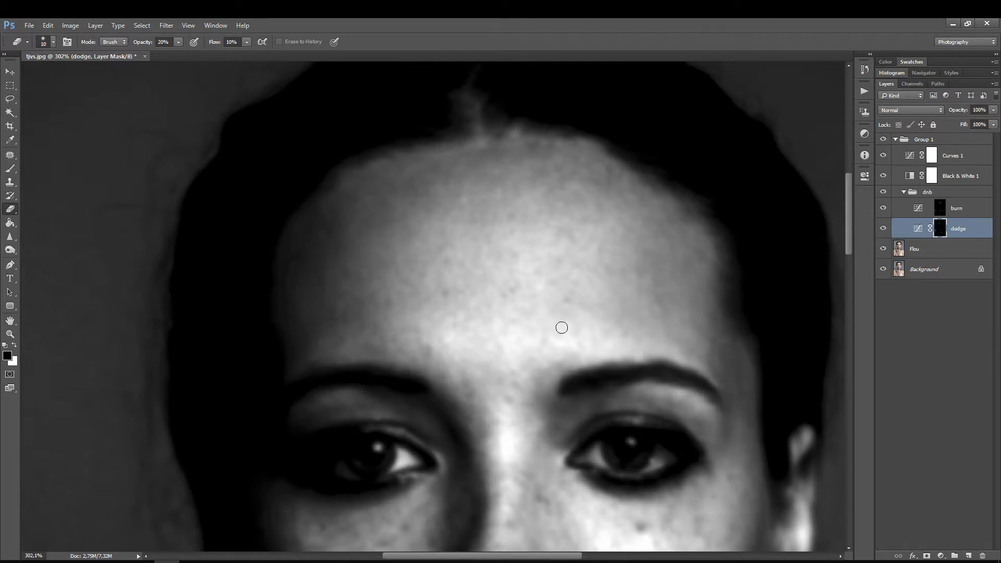
{"action": "key", "text": "z"}
{"action": "left_click_drag", "start_coordinate": [537, 358], "coordinate": [561, 326]}
{"action": "key", "text": "e"}
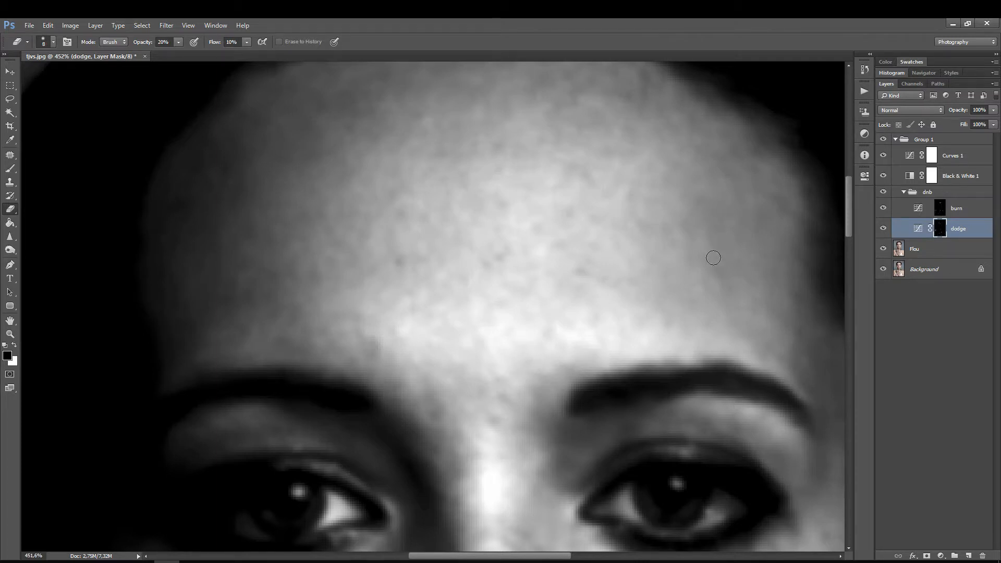
{"action": "key", "text": "z"}
{"action": "left_click_drag", "start_coordinate": [585, 202], "coordinate": [542, 203]}
{"action": "key", "text": "e"}
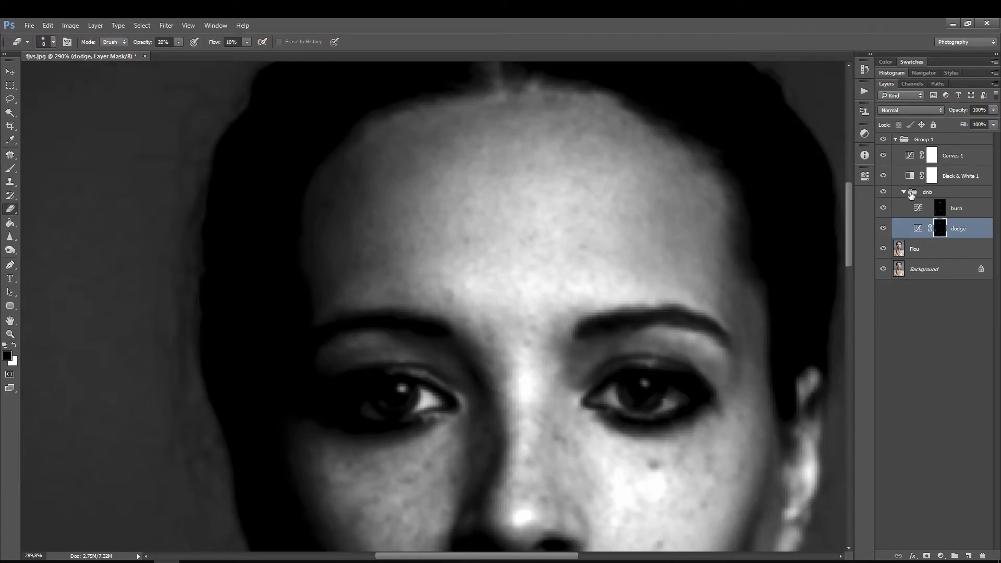
Step: Darken the broader bright areas of the forehead on the burn mask with the Eraser at size 30
{"action": "left_click", "coordinate": [940, 207]}
{"action": "key", "text": "bracketright"}
{"action": "key", "text": "bracketright"}
{"action": "key", "text": "bracketright"}
{"action": "key", "text": "bracketright"}
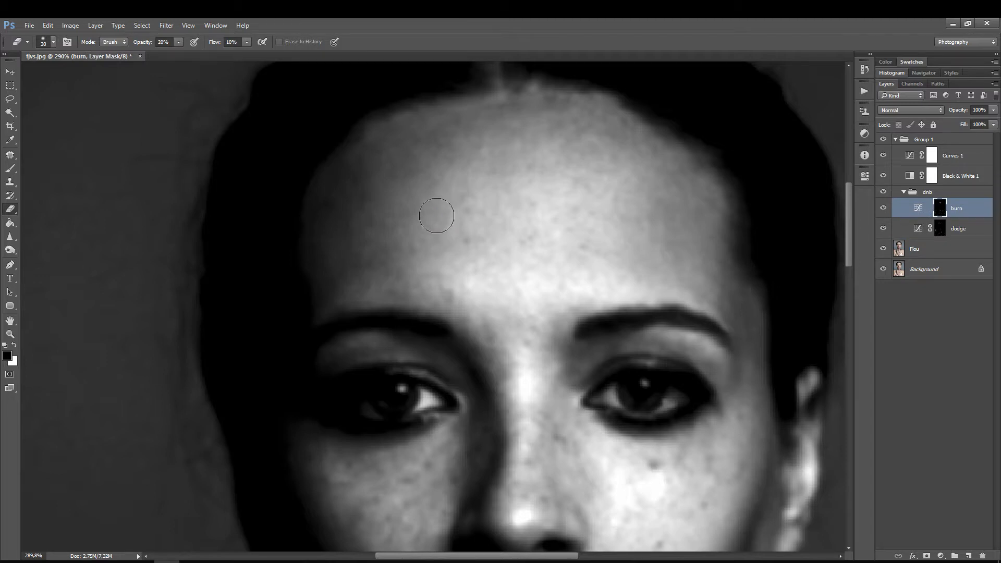
{"action": "key", "text": "z"}
{"action": "left_click_drag", "start_coordinate": [519, 182], "coordinate": [495, 183]}
{"action": "key", "text": "e"}
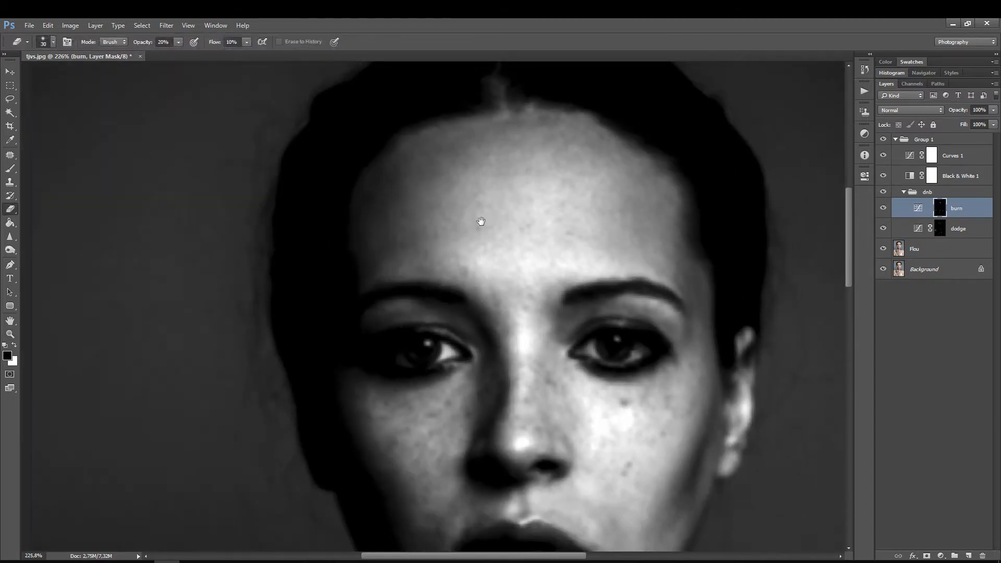
{"action": "left_click_drag", "start_coordinate": [481, 222], "coordinate": [459, 275]}
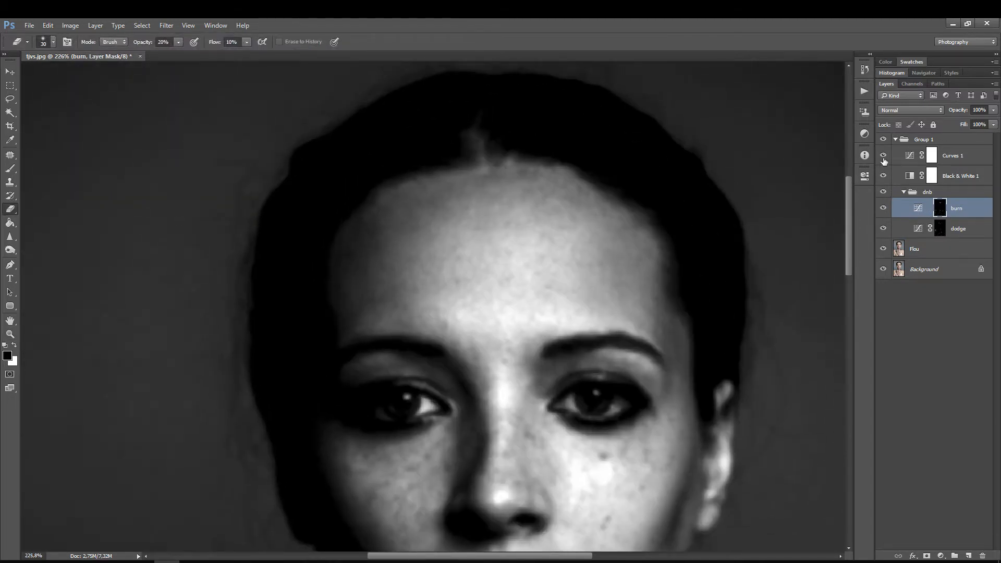
Step: Soften the Curves 1 helper's contrast by moving its midtone point to input 131, output 95
{"action": "double_click", "coordinate": [909, 155]}
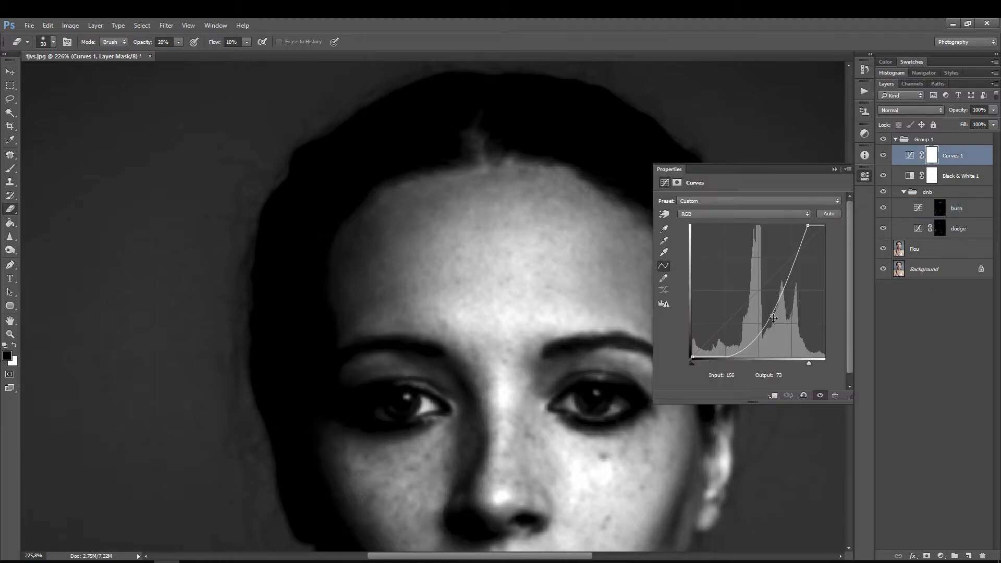
{"action": "left_click_drag", "start_coordinate": [773, 318], "coordinate": [760, 309]}
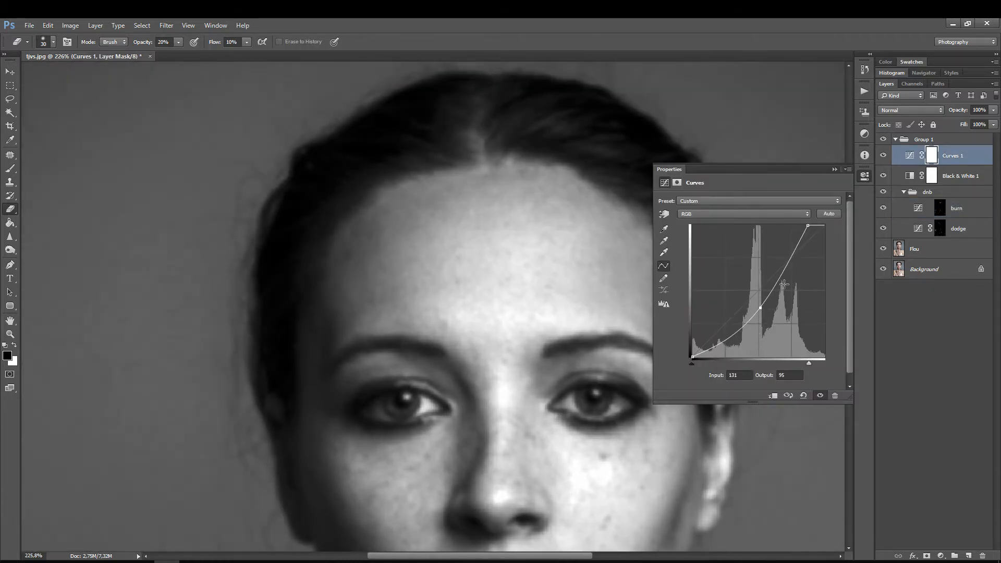
{"action": "left_click", "coordinate": [863, 177]}
Step: Even out the forehead on the burn mask with the Eraser at size 10, and darken its shadowed hairline edge at size 50
{"action": "left_click", "coordinate": [950, 209]}
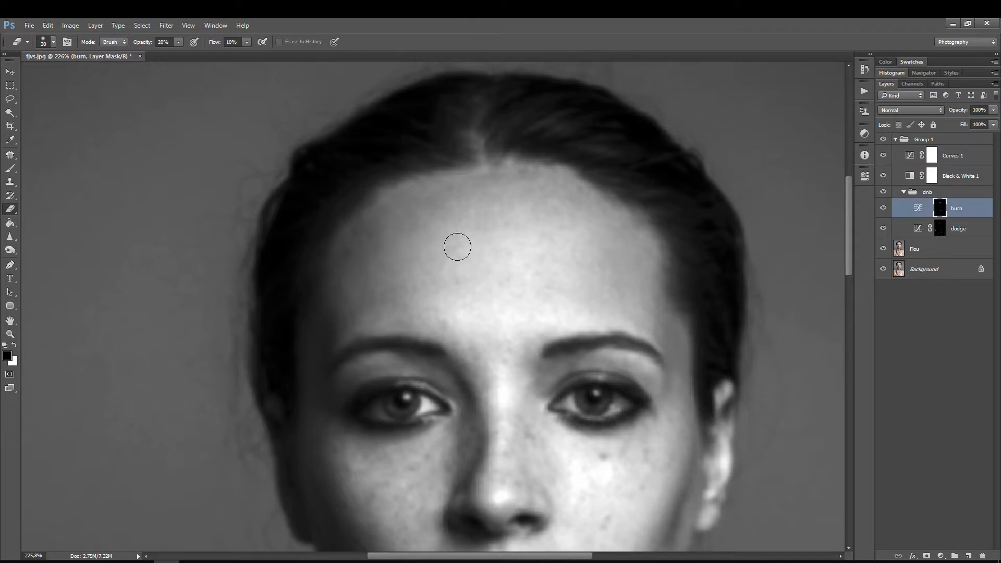
{"action": "key", "text": "bracketleft"}
{"action": "key", "text": "bracketleft"}
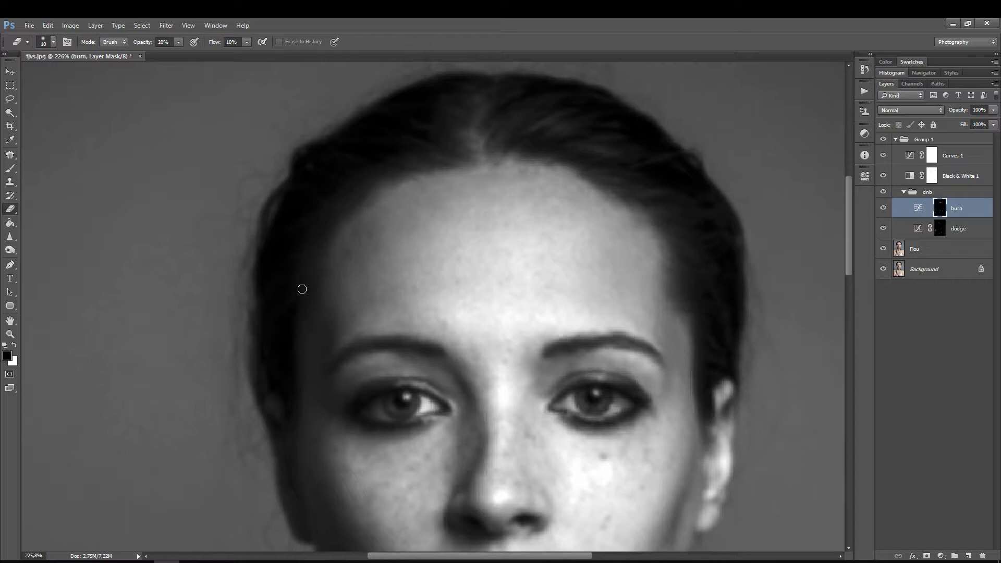
{"action": "key", "text": "bracketright"}
{"action": "key", "text": "bracketright"}
{"action": "key", "text": "bracketright"}
{"action": "key", "text": "bracketright"}
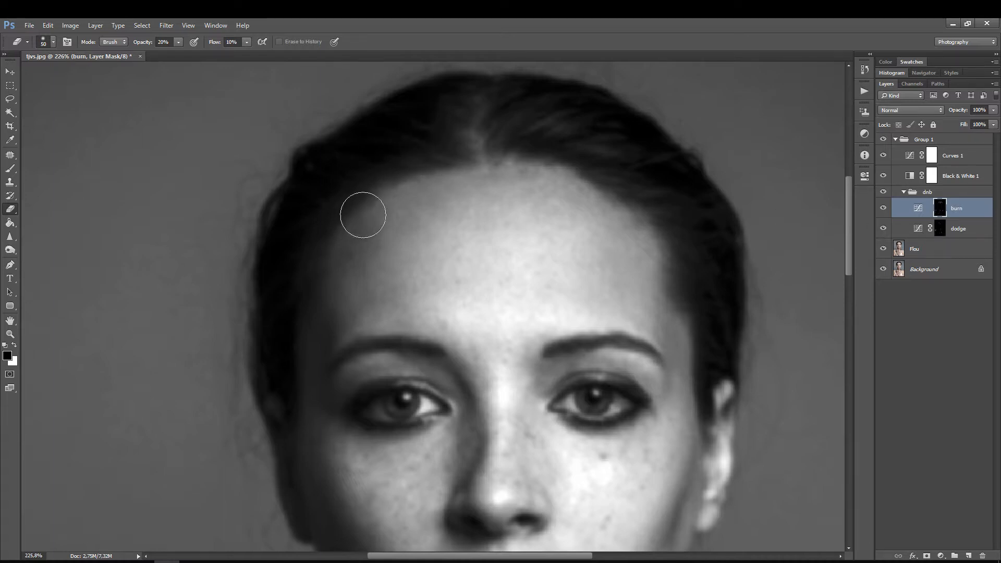
{"action": "key", "text": "bracketright"}
{"action": "key", "text": "bracketright"}
{"action": "key", "text": "bracketleft"}
{"action": "key", "text": "bracketleft"}
Step: Check the burned forehead against the original by switching the dnb group off and on
{"action": "left_click", "coordinate": [886, 195]}
{"action": "left_click", "coordinate": [887, 198]}
{"action": "left_click", "coordinate": [887, 193]}
{"action": "left_click", "coordinate": [889, 194]}
Step: Lighten the darker area above the eyebrow on the bright side of the face on the dodge mask, with the Eraser at size 40
{"action": "left_click", "coordinate": [940, 228]}
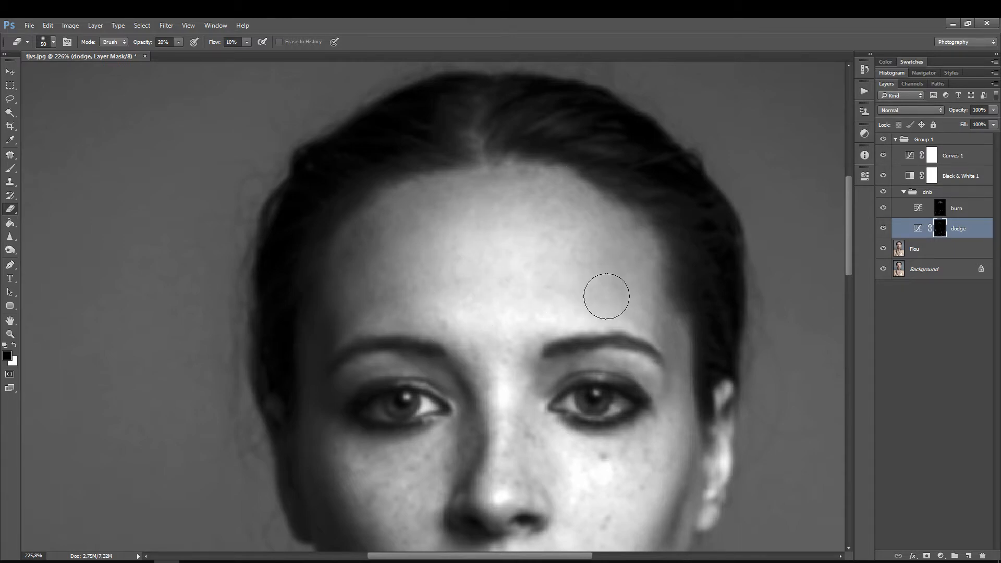
{"action": "key", "text": "z"}
{"action": "left_click_drag", "start_coordinate": [603, 301], "coordinate": [637, 240]}
{"action": "key", "text": "e"}
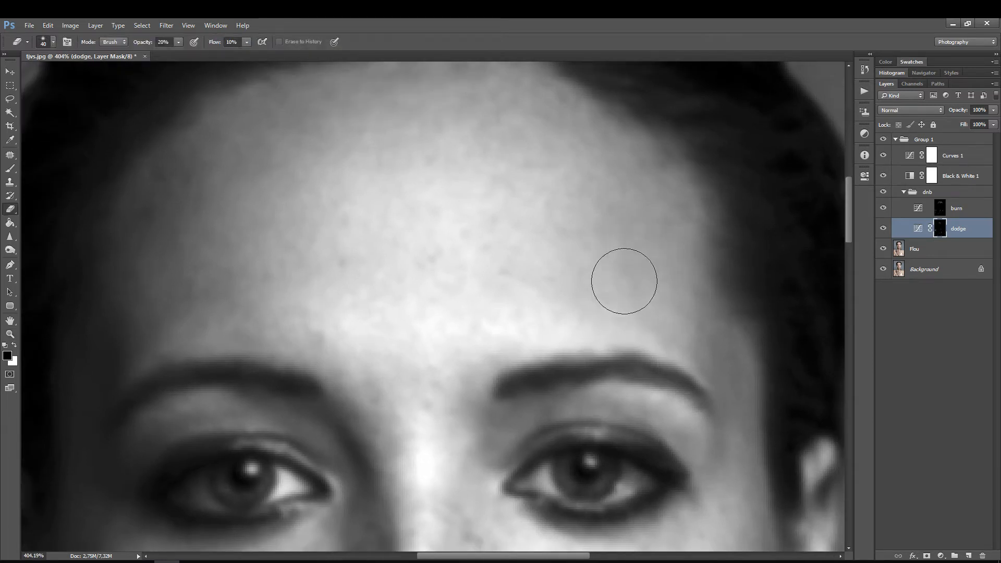
Step: Blend the shadowed side of the forehead on the burn mask, using the Eraser at size 20 above the eyebrow and 30 near the hairline
{"action": "left_click", "coordinate": [938, 208]}
{"action": "key", "text": "bracketleft"}
{"action": "key", "text": "bracketleft"}
{"action": "key", "text": "bracketleft"}
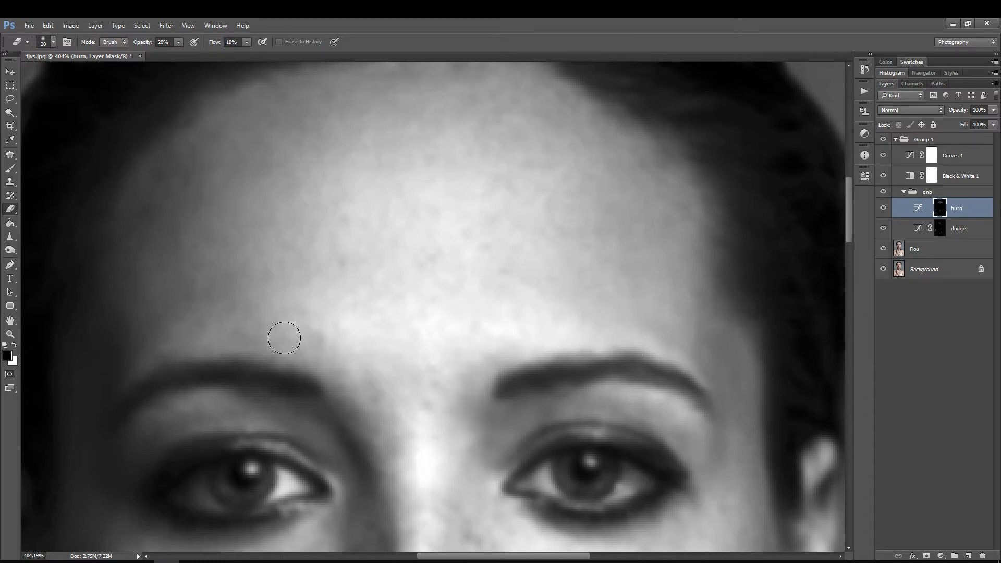
{"action": "left_click_drag", "start_coordinate": [281, 335], "coordinate": [486, 323]}
{"action": "key", "text": "bracketright"}
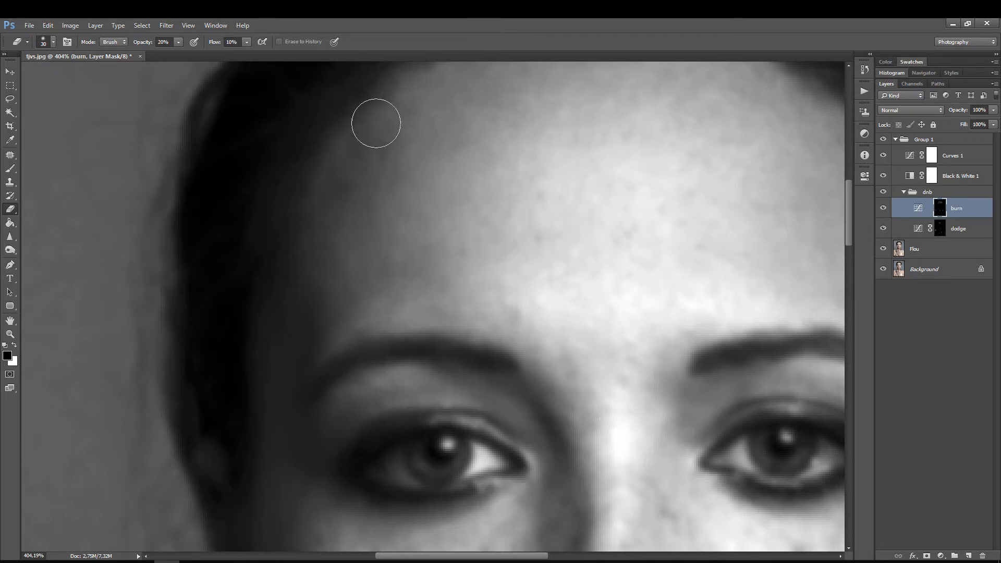
Step: Smooth the shadowed side of the forehead along the hairline with a smaller Eraser on the dodge and burn masks
{"action": "key", "text": "z"}
{"action": "mouse_move", "coordinate": [606, 261]}
{"action": "left_mouse_down"}
{"action": "mouse_move", "coordinate": [587, 275]}
{"action": "mouse_move", "coordinate": [594, 256]}
{"action": "mouse_move", "coordinate": [603, 272]}
{"action": "mouse_move", "coordinate": [503, 274]}
{"action": "mouse_move", "coordinate": [509, 288]}
{"action": "left_mouse_up"}
{"action": "key", "text": "h"}
{"action": "key", "text": "space"}
{"action": "left_click_drag", "start_coordinate": [447, 196], "coordinate": [517, 385]}
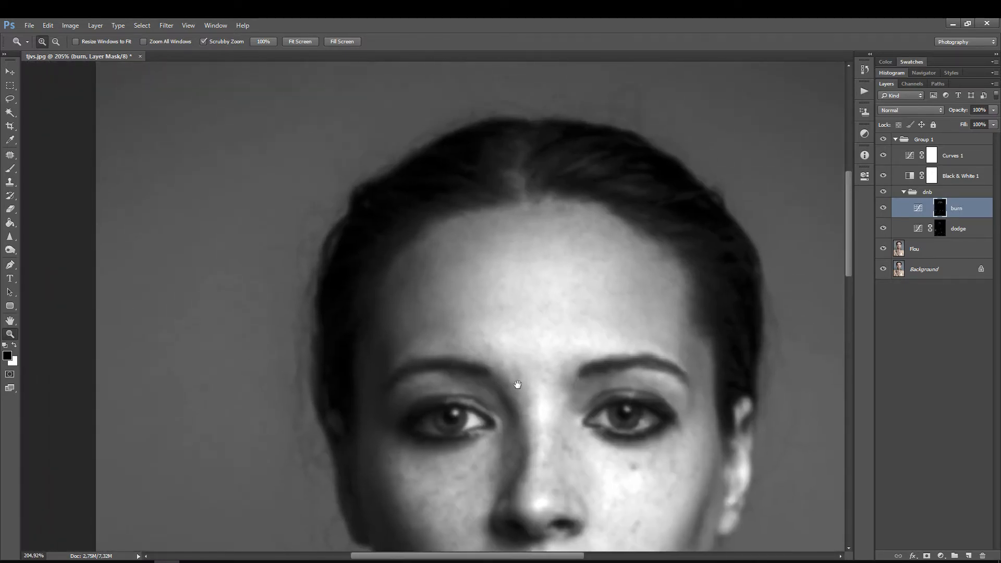
{"action": "left_click", "coordinate": [937, 232]}
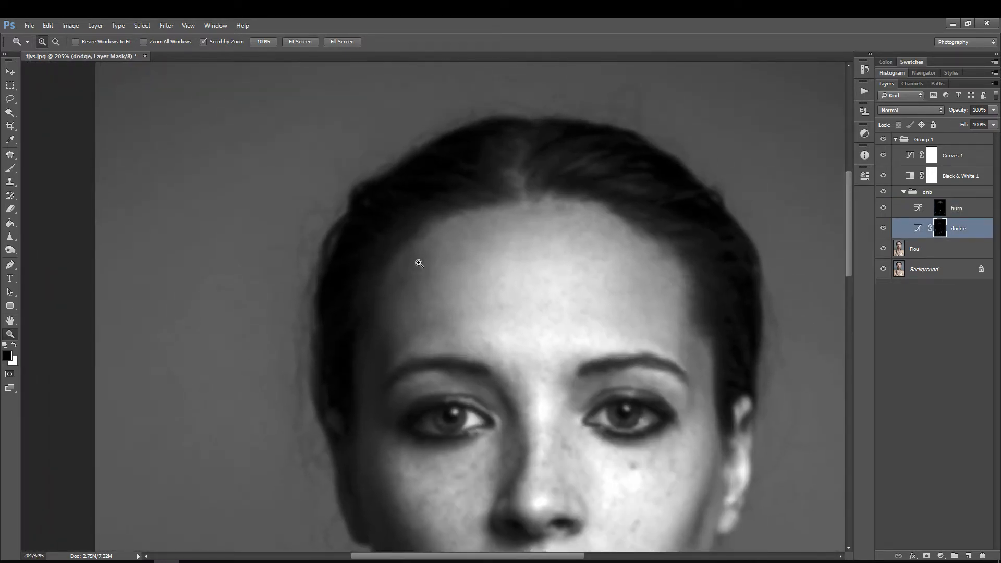
{"action": "key", "text": "e"}
{"action": "key", "text": "ctrl+space"}
{"action": "mouse_move", "coordinate": [393, 270]}
{"action": "left_mouse_down"}
{"action": "mouse_move", "coordinate": [424, 250]}
{"action": "mouse_move", "coordinate": [428, 281]}
{"action": "left_mouse_up"}
{"action": "key", "text": "bracketleft"}
{"action": "key", "text": "bracketleft"}
{"action": "key", "text": "bracketleft"}
{"action": "key", "text": "bracketleft"}
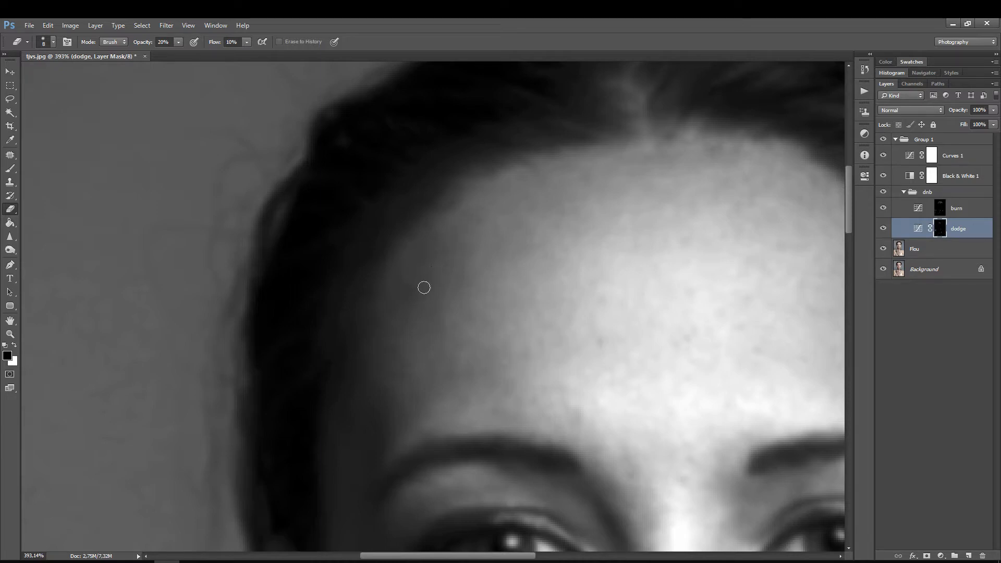
{"action": "left_click", "coordinate": [983, 212]}
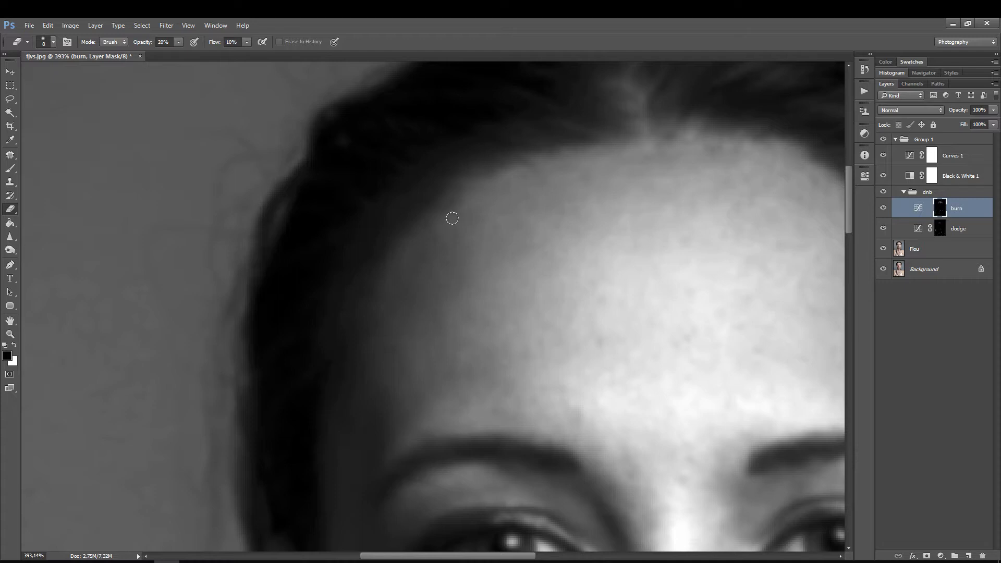
Step: Hide the Curves 1 and Flou layers and compare the whole face with the dnb group off and on
{"action": "key", "text": "ctrl+space"}
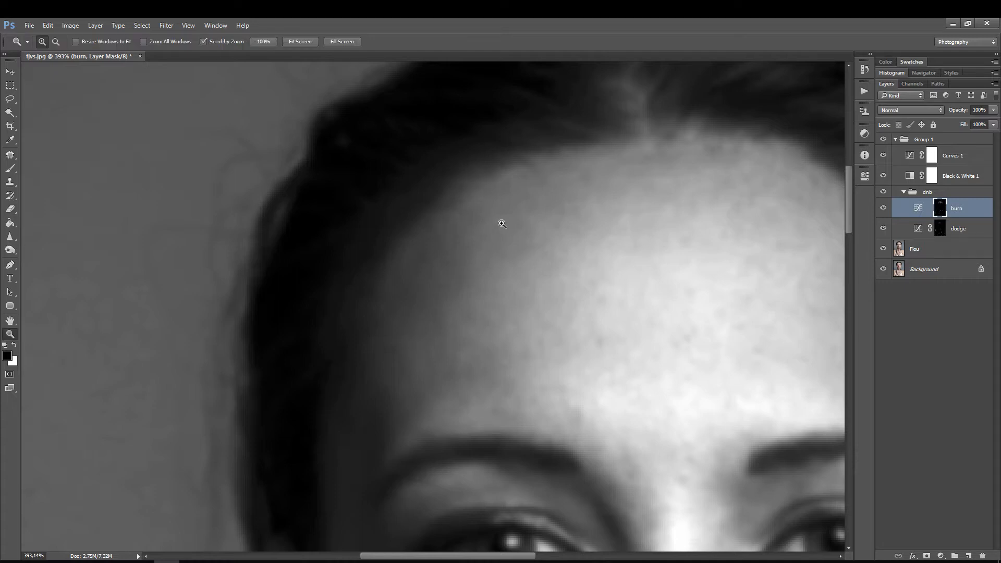
{"action": "left_click_drag", "start_coordinate": [502, 225], "coordinate": [465, 267]}
{"action": "left_click_drag", "start_coordinate": [526, 309], "coordinate": [520, 229]}
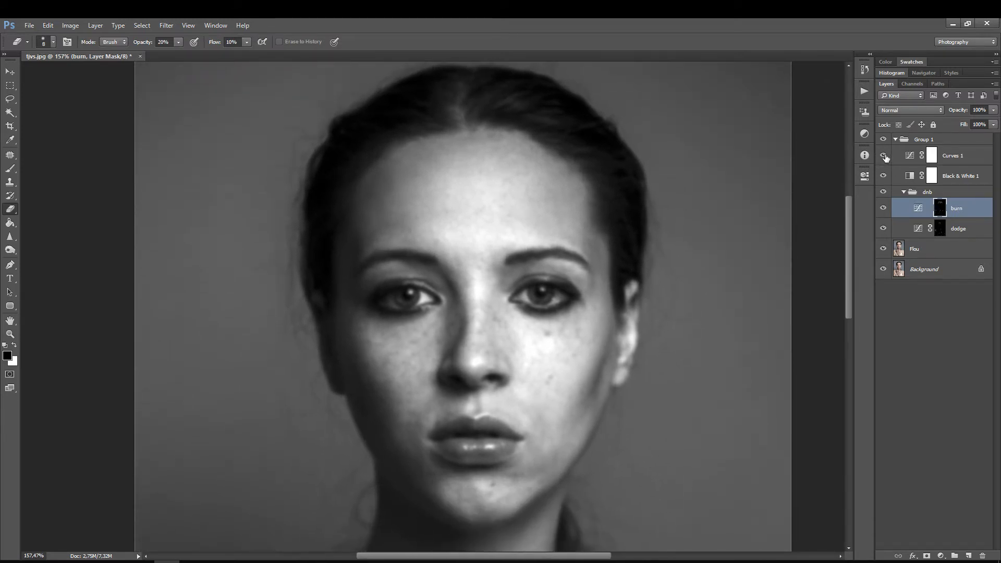
{"action": "left_click", "coordinate": [885, 156]}
{"action": "left_click", "coordinate": [883, 250]}
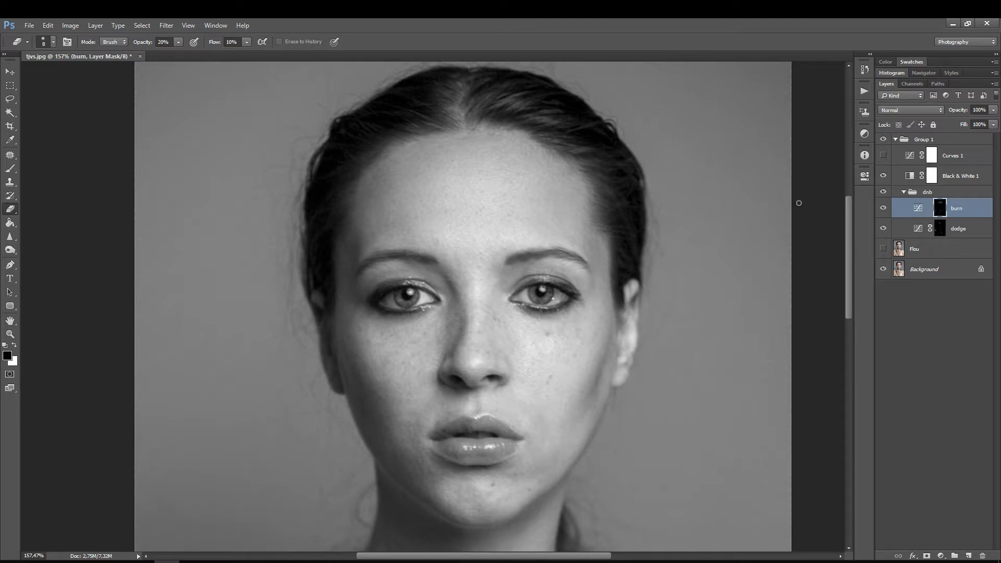
{"action": "left_click", "coordinate": [883, 192]}
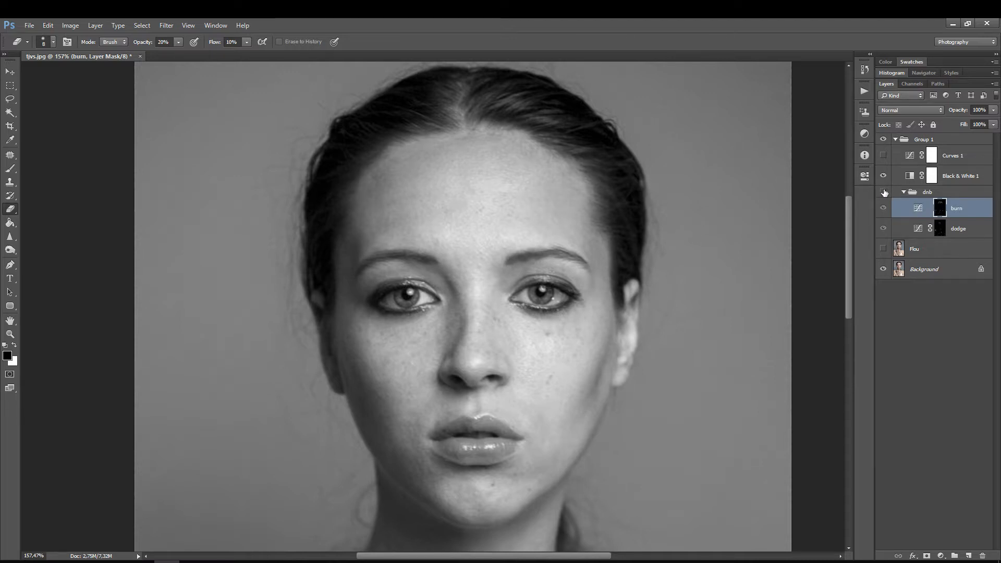
{"action": "left_click", "coordinate": [883, 192]}
{"action": "left_click", "coordinate": [883, 192]}
{"action": "left_click", "coordinate": [883, 192]}
Step: Examine the forehead up close by switching the dnb group off and on
{"action": "key", "text": "ctrl+space"}
{"action": "left_click_drag", "start_coordinate": [489, 146], "coordinate": [523, 117]}
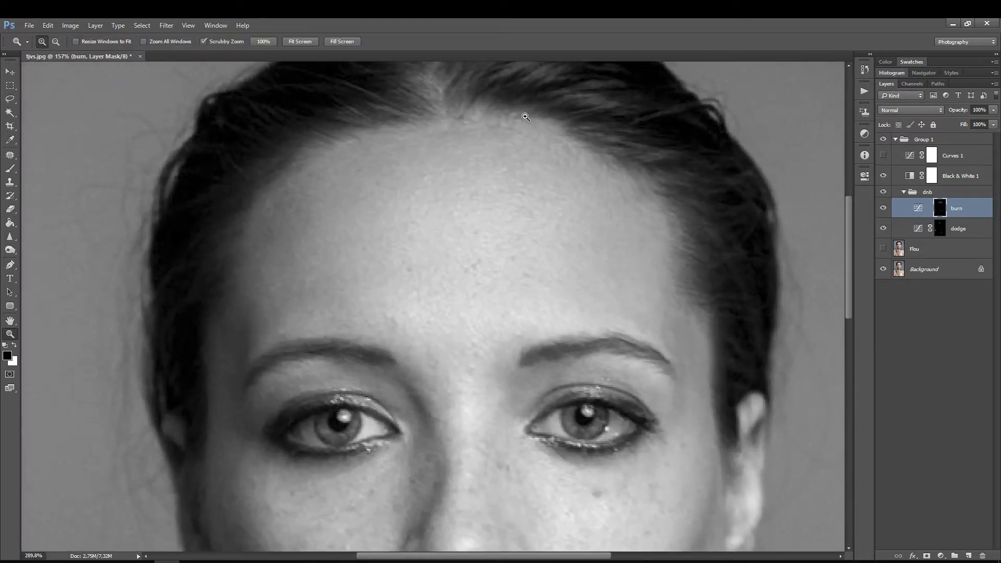
{"action": "left_click", "coordinate": [883, 192]}
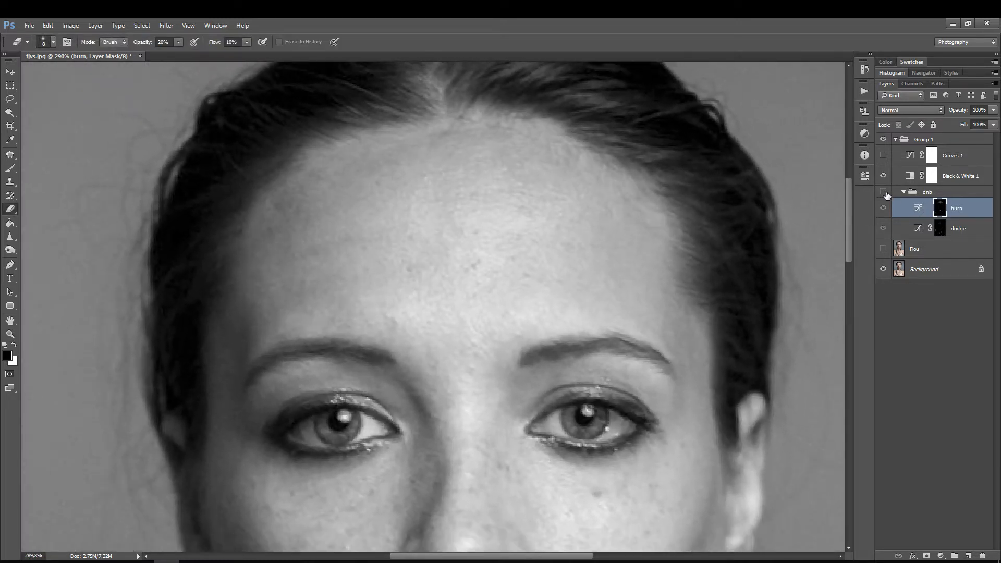
{"action": "left_click", "coordinate": [885, 192]}
{"action": "left_click", "coordinate": [885, 192]}
{"action": "left_click", "coordinate": [883, 192]}
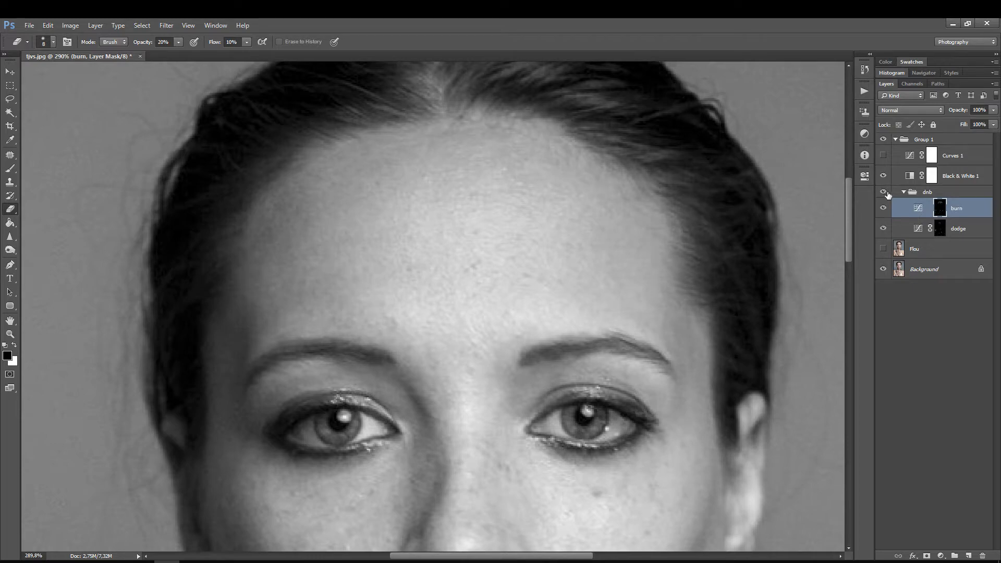
Step: Show the Flou and Curves 1 layers again to restore the blurred, high-contrast helper view
{"action": "key", "text": "ctrl+space"}
{"action": "left_click_drag", "start_coordinate": [635, 190], "coordinate": [587, 230]}
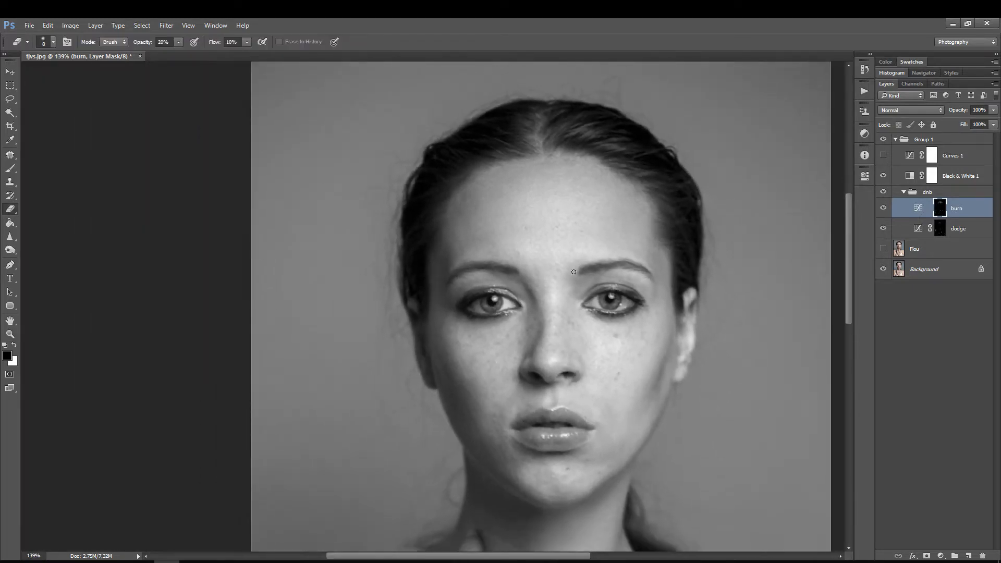
{"action": "key", "text": "space"}
{"action": "left_click_drag", "start_coordinate": [559, 287], "coordinate": [478, 256]}
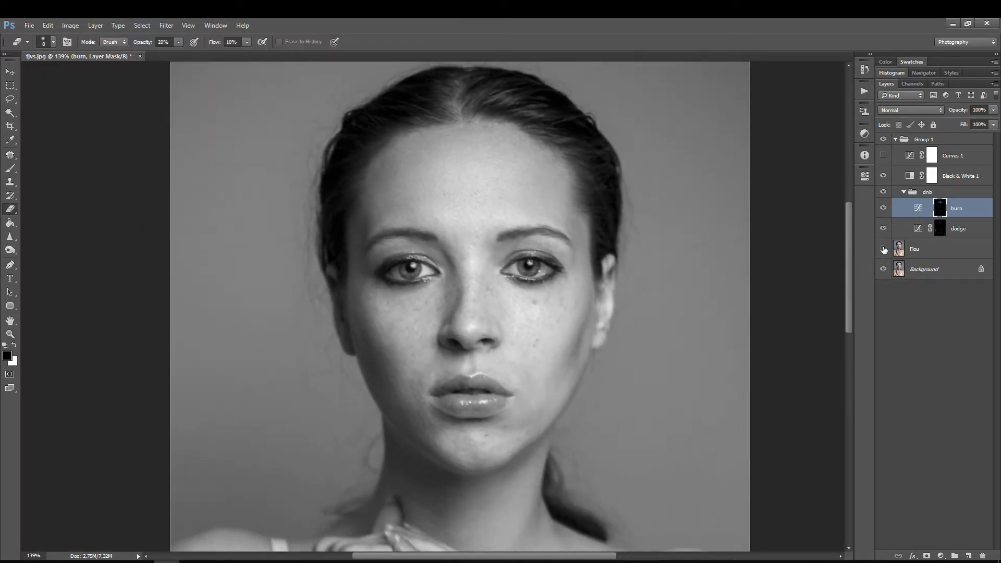
{"action": "left_click", "coordinate": [883, 249]}
{"action": "left_click", "coordinate": [883, 155]}
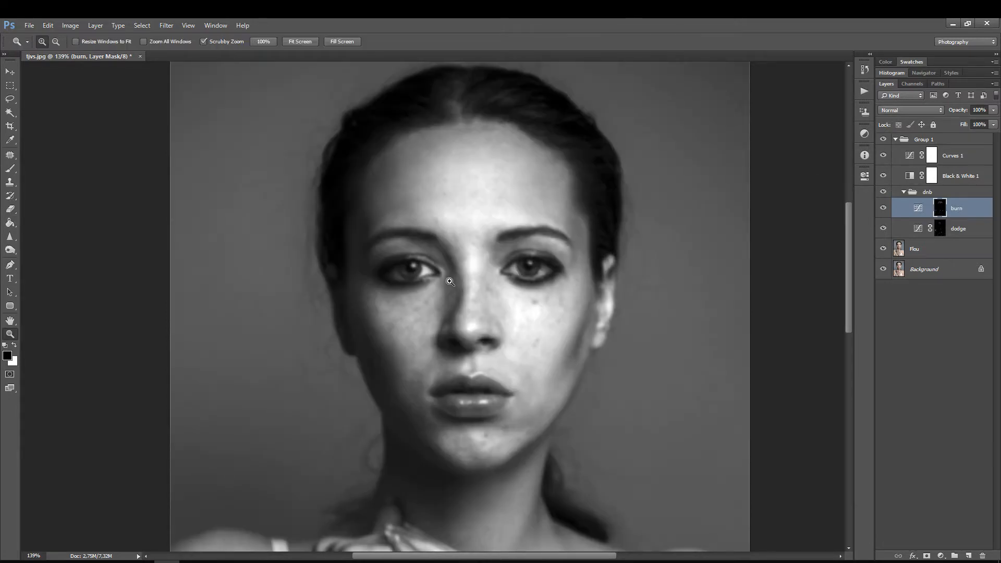
Step: Adjust the Curves 1 helper for the cheeks by moving its midpoint to input 147, output 90, and shifting the white point towards the highlight end
{"action": "key", "text": "ctrl+space"}
{"action": "left_click_drag", "start_coordinate": [483, 241], "coordinate": [491, 241]}
{"action": "key", "text": "space"}
{"action": "mouse_move", "coordinate": [583, 310]}
{"action": "left_mouse_down"}
{"action": "mouse_move", "coordinate": [473, 257]}
{"action": "mouse_move", "coordinate": [467, 209]}
{"action": "left_mouse_up"}
{"action": "key", "text": "ctrl+space"}
{"action": "left_click_drag", "start_coordinate": [541, 220], "coordinate": [545, 219]}
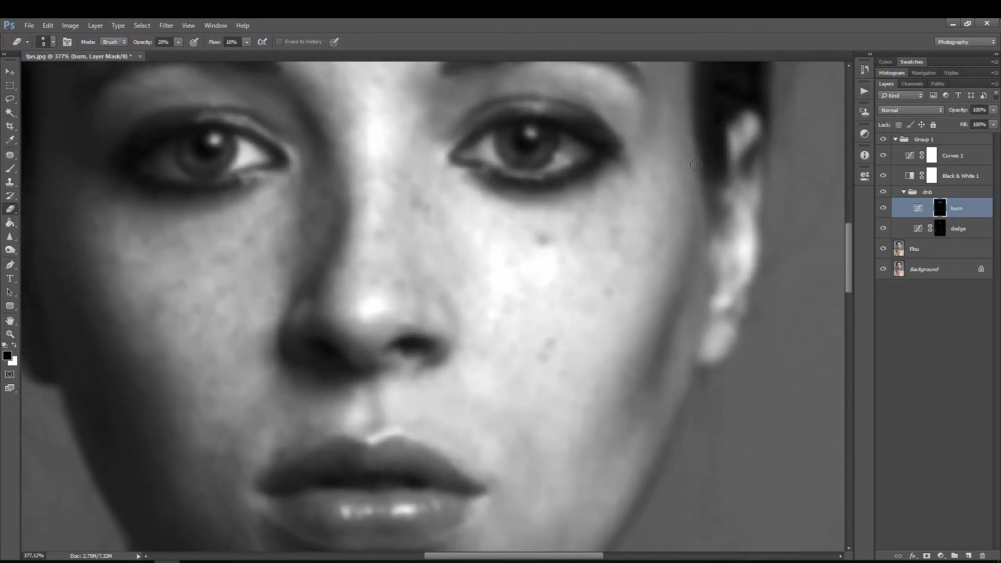
{"action": "double_click", "coordinate": [908, 157]}
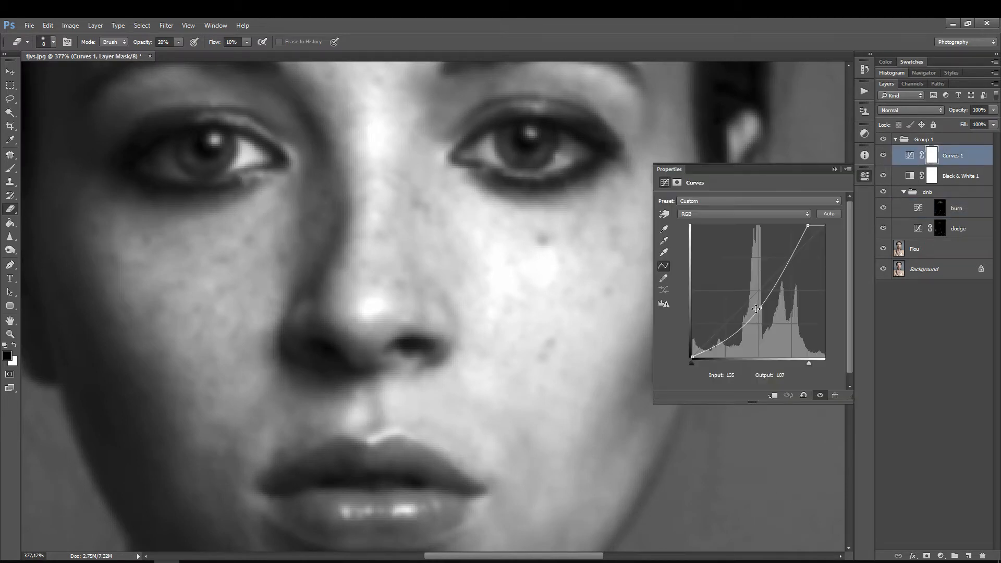
{"action": "left_click_drag", "start_coordinate": [761, 307], "coordinate": [768, 310]}
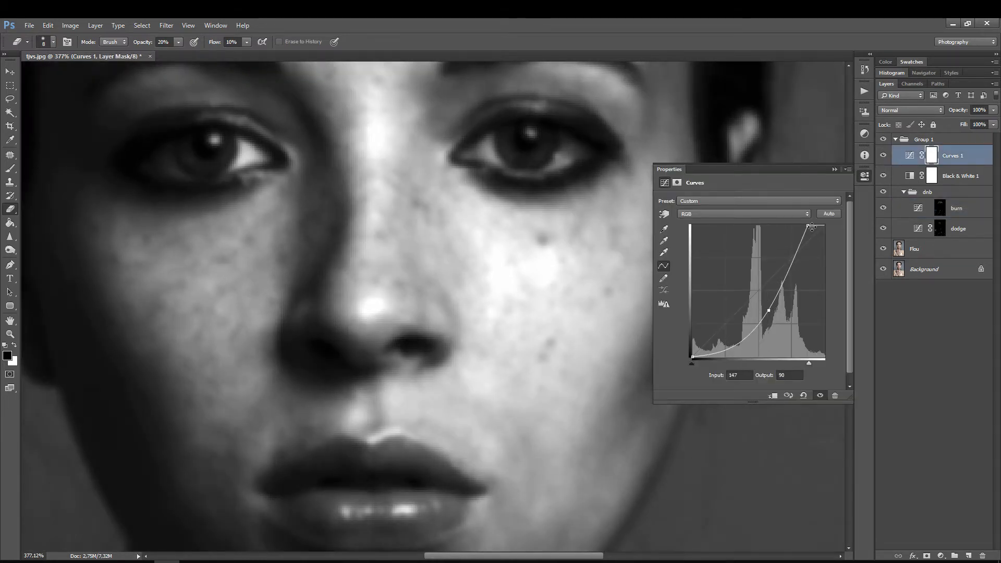
{"action": "left_click_drag", "start_coordinate": [808, 226], "coordinate": [816, 225]}
{"action": "left_click", "coordinate": [861, 177]}
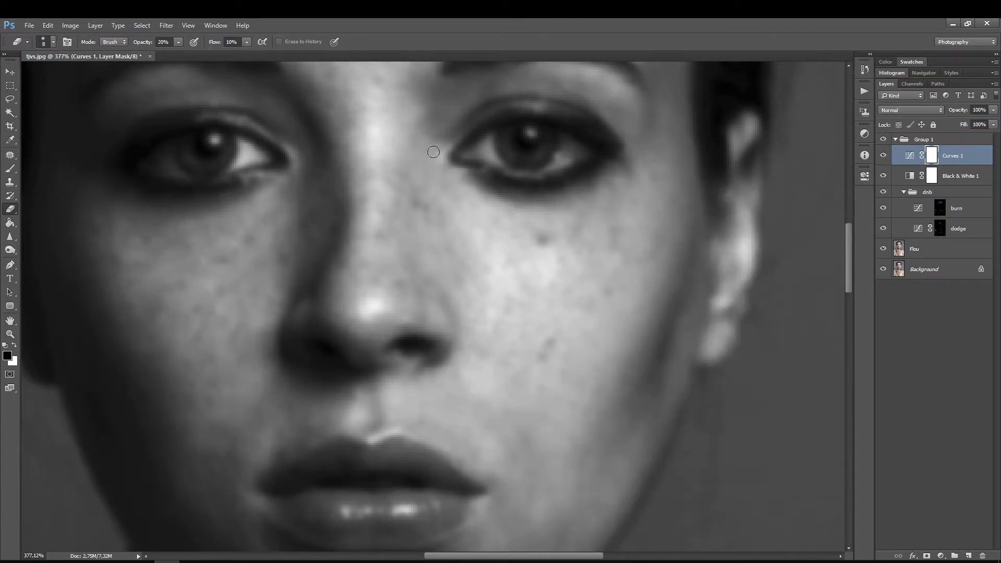
Step: Lighten the darker patches on the bright cheek below the eye on the dodge mask with the Eraser
{"action": "key", "text": "z"}
{"action": "left_click_drag", "start_coordinate": [438, 156], "coordinate": [432, 251]}
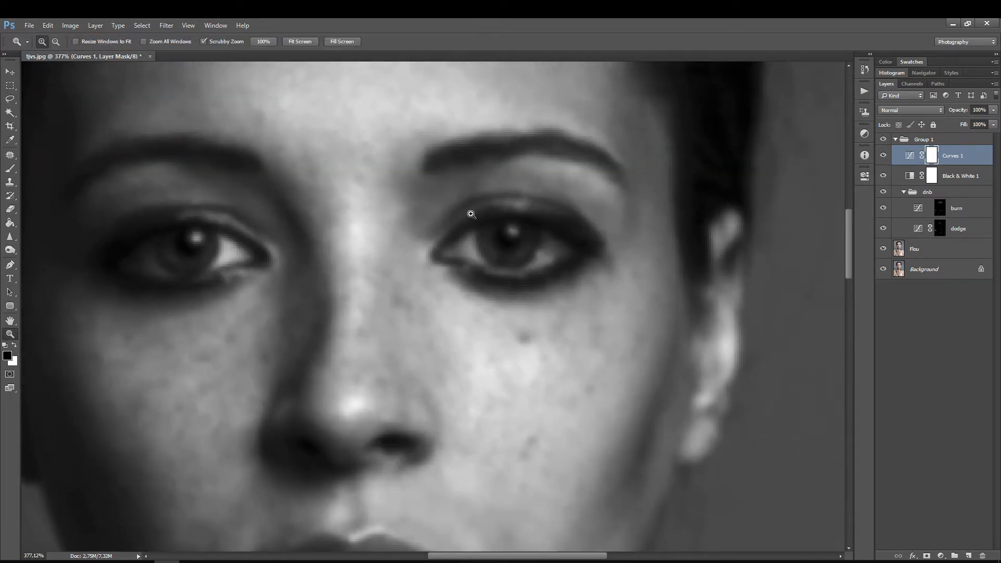
{"action": "left_click", "coordinate": [942, 230]}
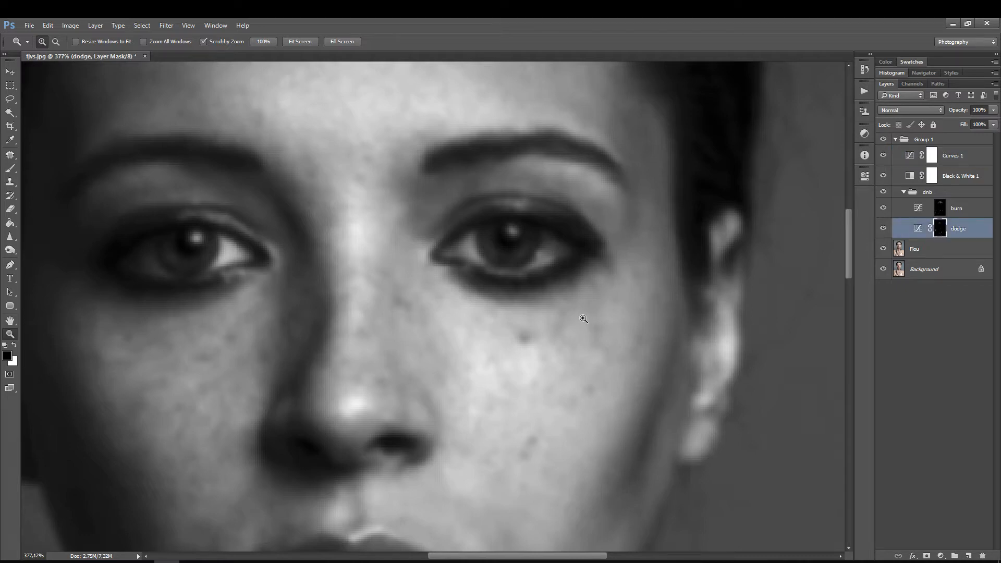
{"action": "key", "text": "e"}
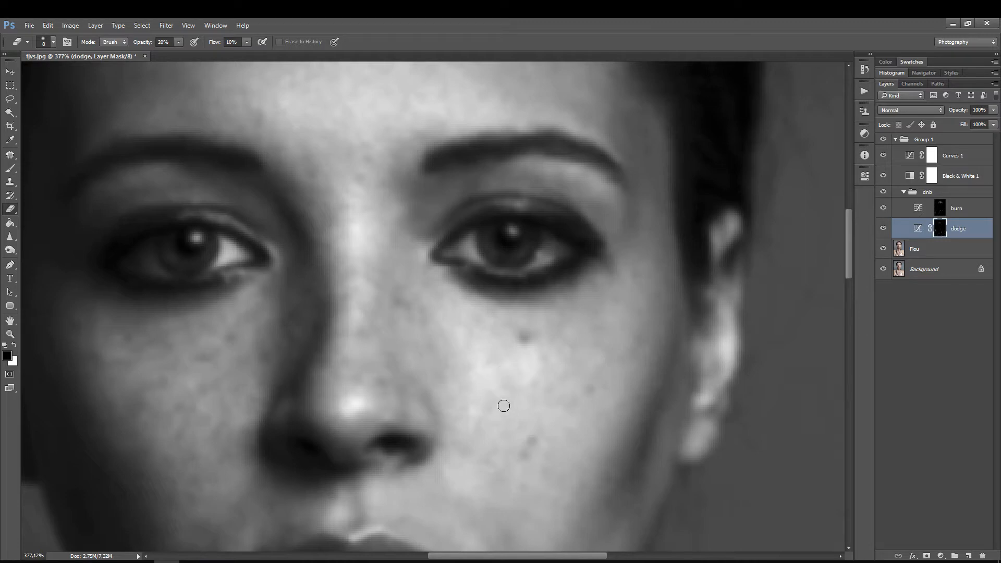
Step: Even out the remaining light and dark patches on the bright cheek by alternating between the burn and dodge masks
{"action": "left_click", "coordinate": [948, 210]}
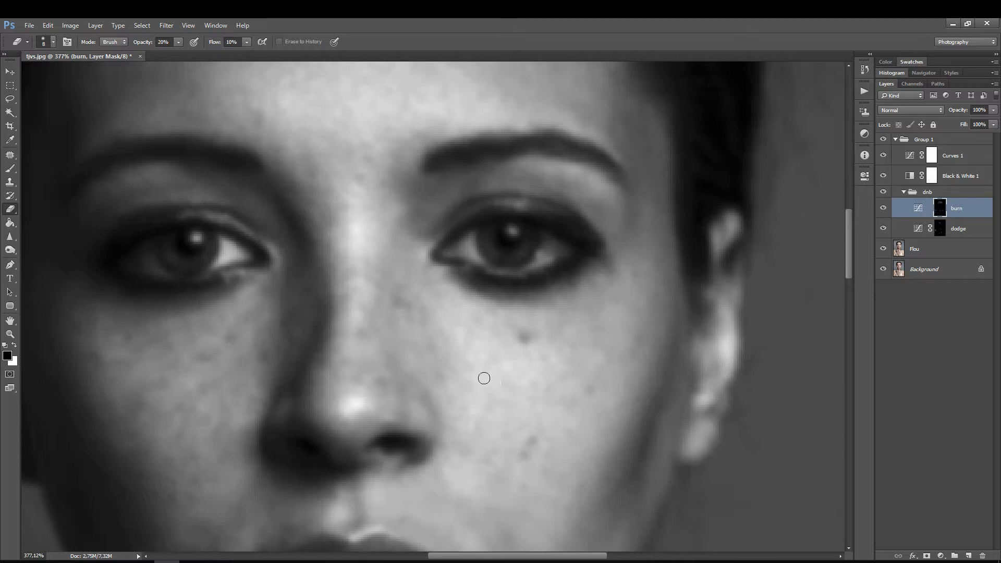
{"action": "left_click", "coordinate": [938, 229]}
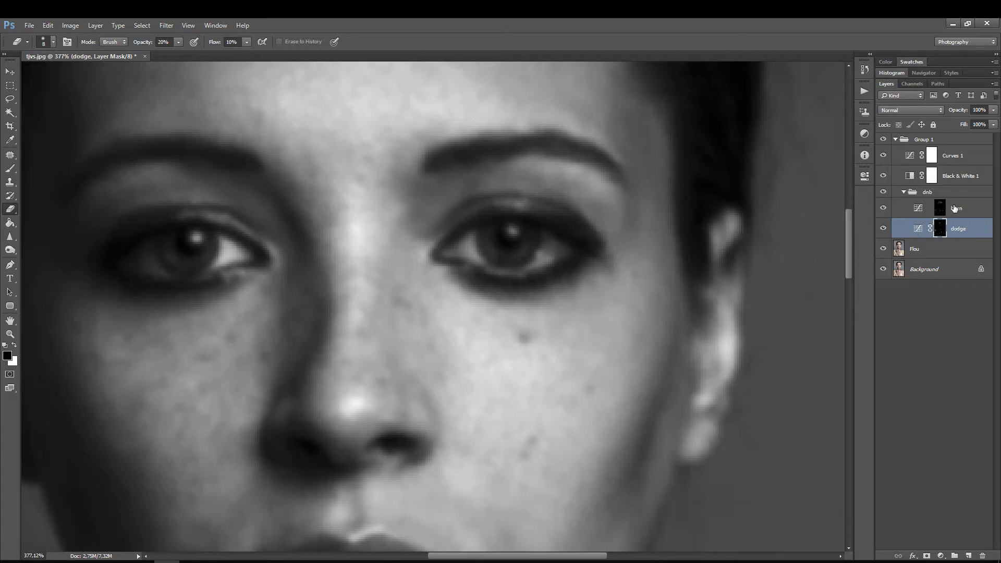
{"action": "left_click", "coordinate": [955, 208]}
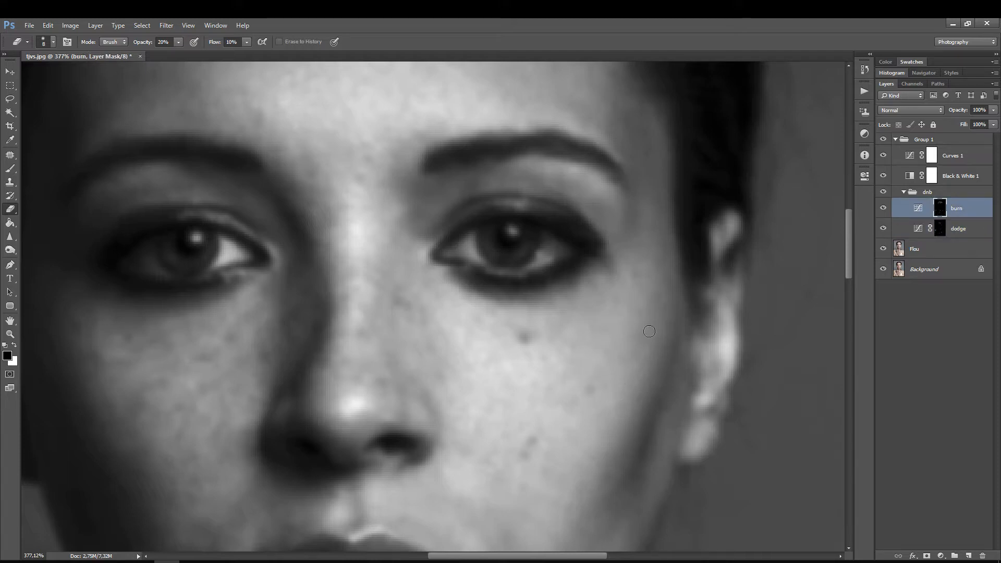
{"action": "left_click", "coordinate": [950, 230]}
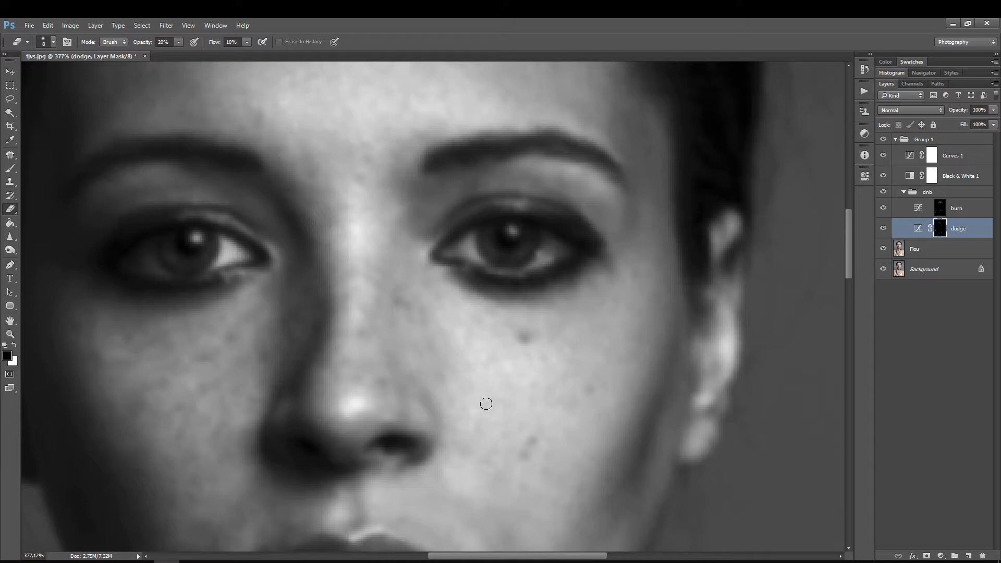
Step: Lighten the lower cheek and the skin between nose and mouth on the dodge mask, enlarging the Eraser to size 20
{"action": "left_click_drag", "start_coordinate": [485, 404], "coordinate": [470, 299]}
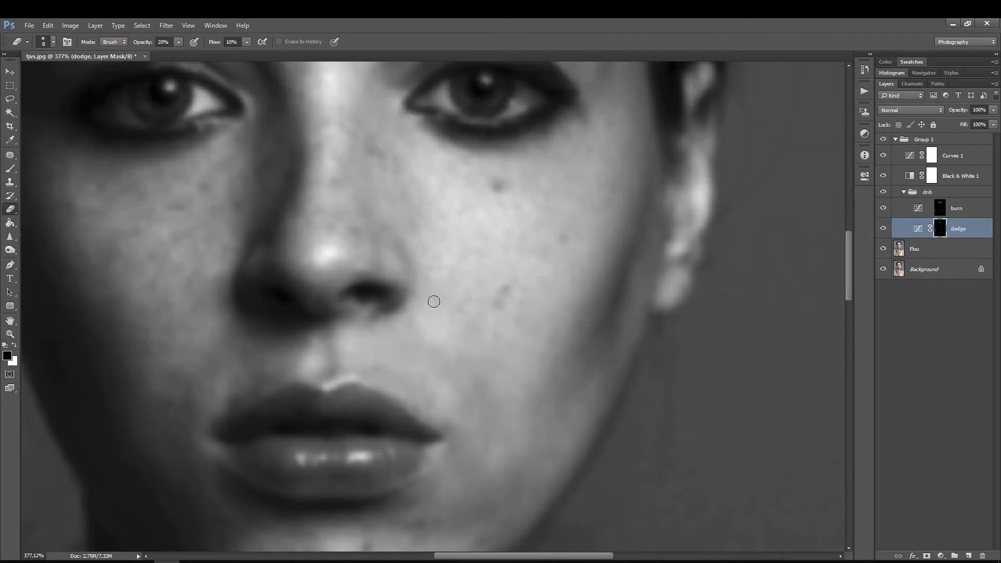
{"action": "left_click_drag", "start_coordinate": [513, 370], "coordinate": [531, 311]}
{"action": "key", "text": "bracketright"}
{"action": "key", "text": "bracketright"}
{"action": "key", "text": "bracketright"}
{"action": "key", "text": "bracketright"}
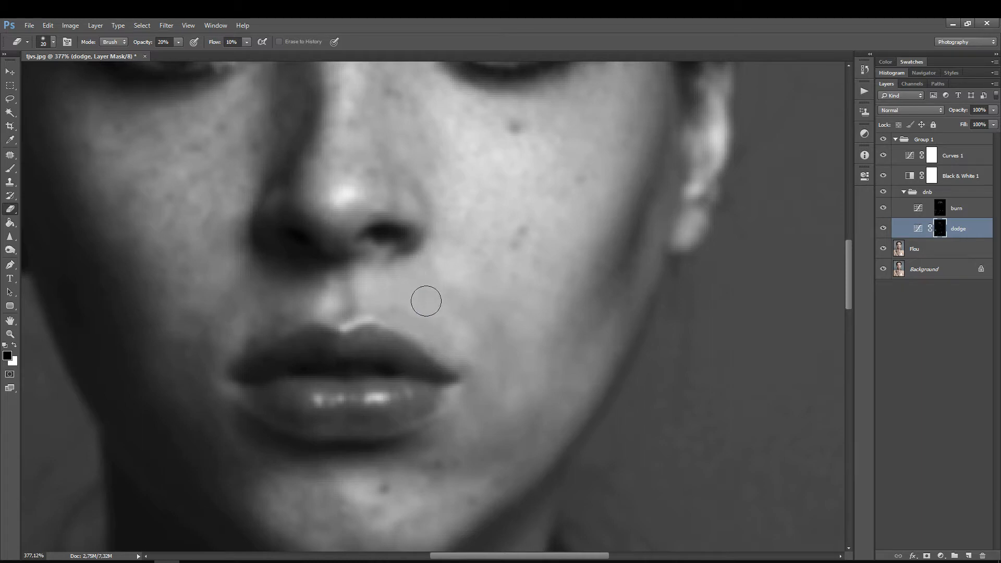
{"action": "left_click_drag", "start_coordinate": [434, 280], "coordinate": [425, 273]}
Step: Darken the bright patches between the nose and the mouth corner on the burn mask with the Eraser at size 10
{"action": "key", "text": "bracketleft"}
{"action": "key", "text": "bracketleft"}
{"action": "left_click", "coordinate": [940, 211]}
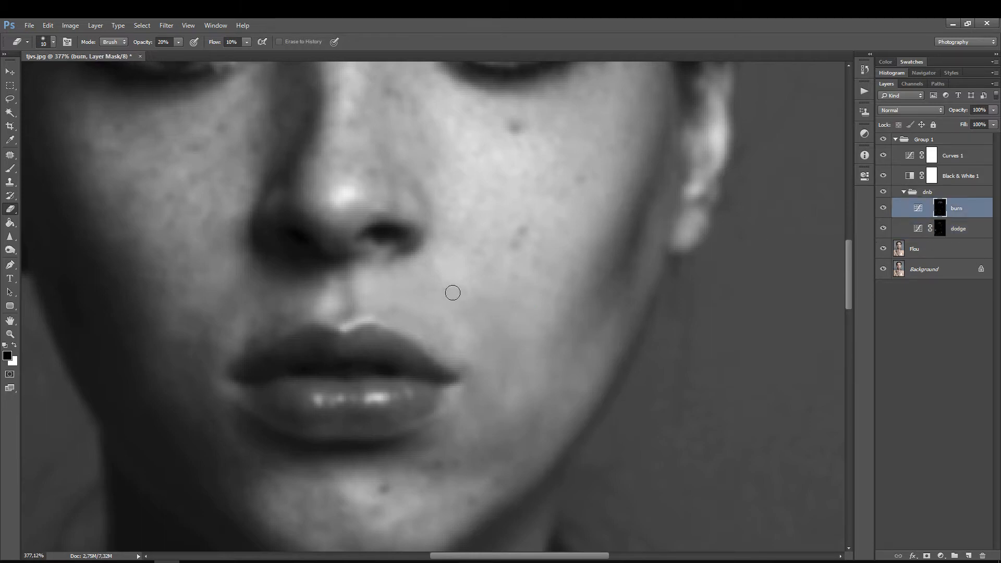
{"action": "key", "text": "bracketright"}
{"action": "key", "text": "bracketleft"}
Step: Soften the shadow on the outer cheek below the ear on the dodge mask with the Eraser at size 20
{"action": "left_click", "coordinate": [944, 237]}
{"action": "key", "text": "bracketright"}
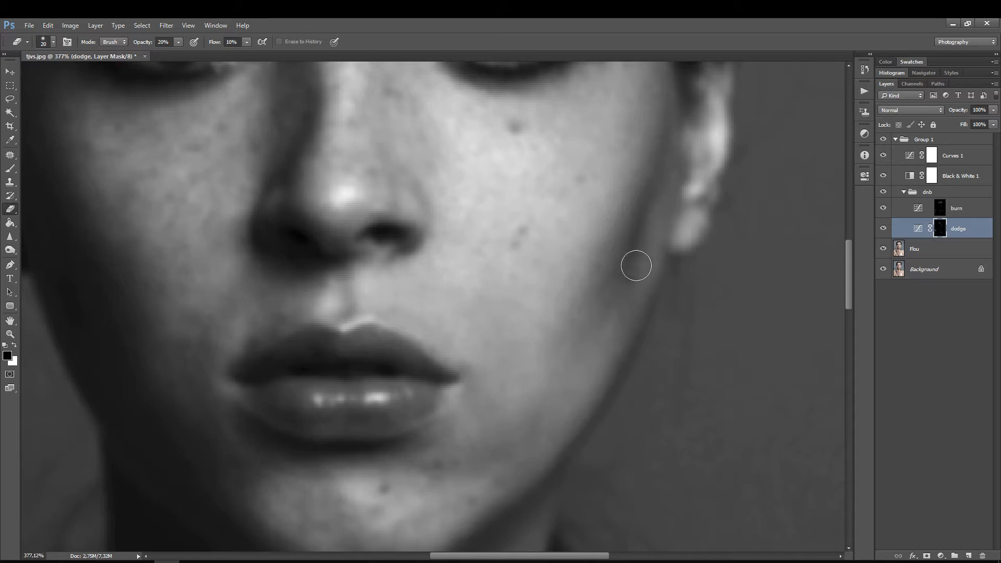
{"action": "left_click_drag", "start_coordinate": [636, 266], "coordinate": [601, 365]}
Step: Even out the skin around the mouth corner and chin on the dodge and burn masks with the Eraser at size 10
{"action": "left_click_drag", "start_coordinate": [504, 377], "coordinate": [511, 268]}
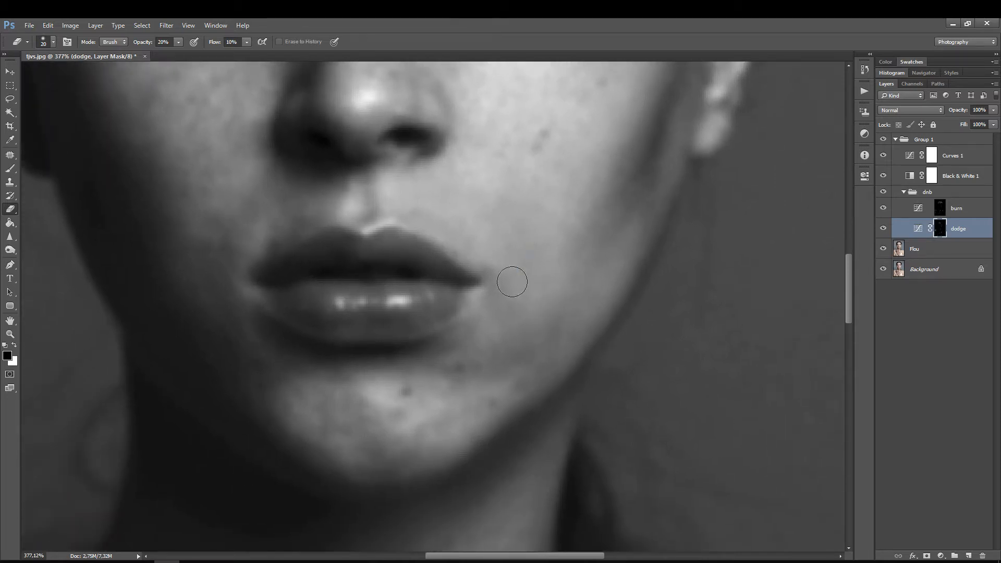
{"action": "key", "text": "bracketleft"}
{"action": "left_click", "coordinate": [940, 211]}
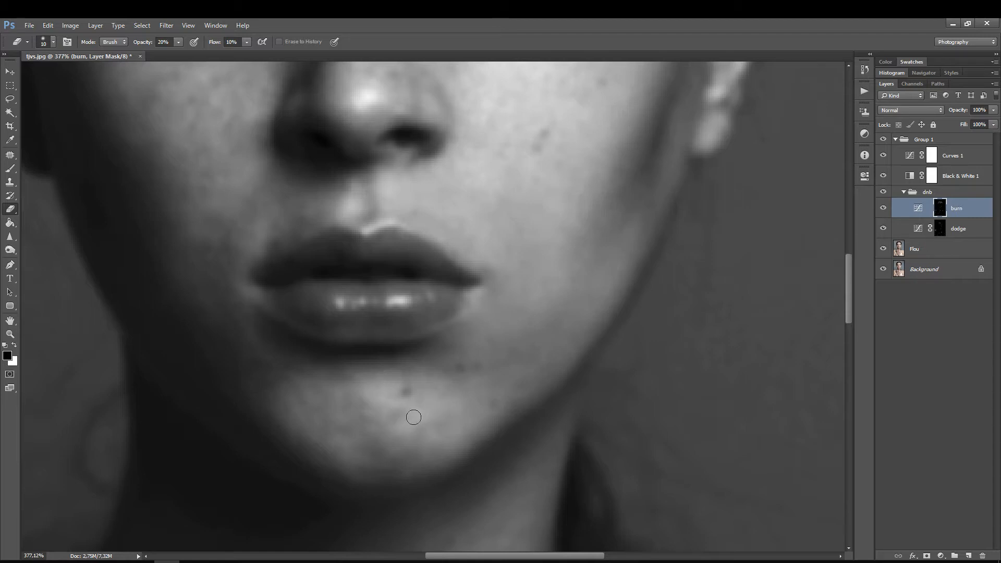
{"action": "left_click", "coordinate": [921, 231]}
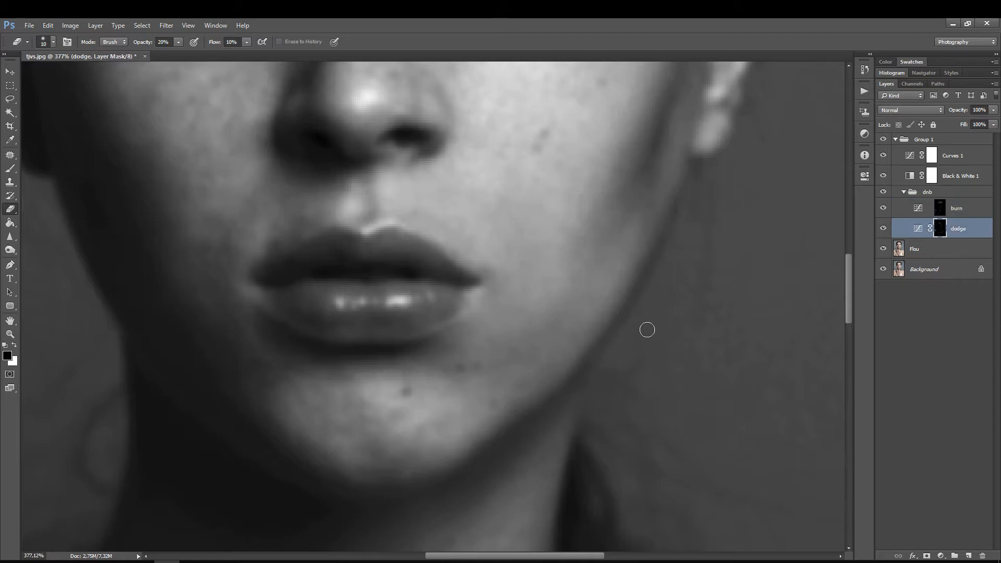
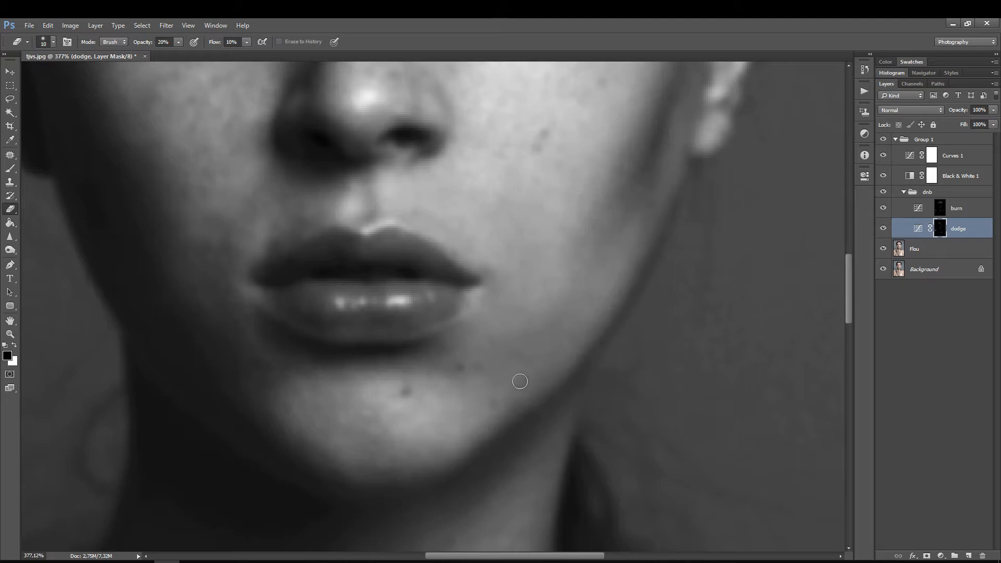
Step: Compare the mouth and chin area with and without the dnb group's dodge and burn corrections
{"action": "left_click_drag", "start_coordinate": [435, 396], "coordinate": [488, 338]}
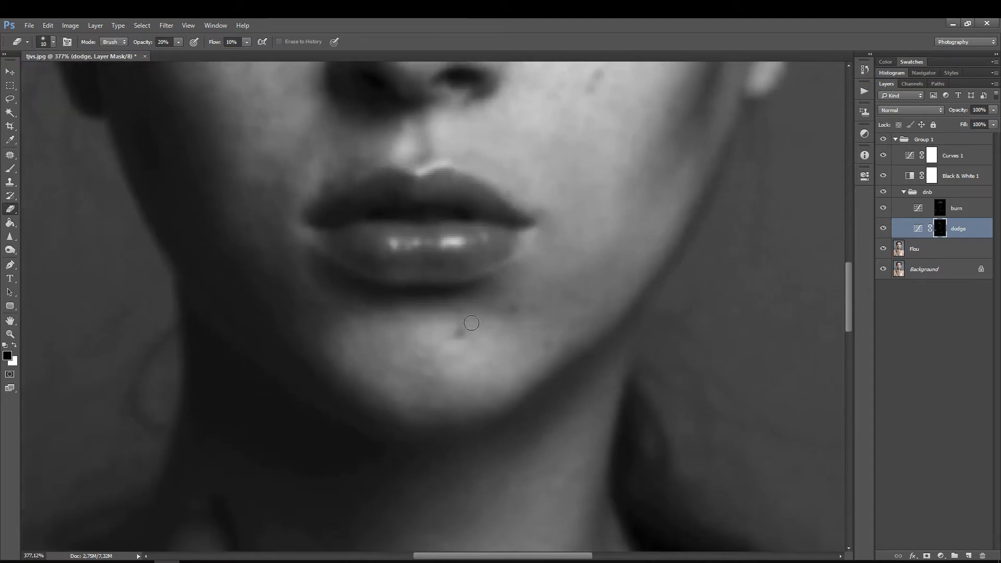
{"action": "left_click", "coordinate": [885, 192]}
{"action": "left_click", "coordinate": [887, 190]}
{"action": "left_click", "coordinate": [887, 189]}
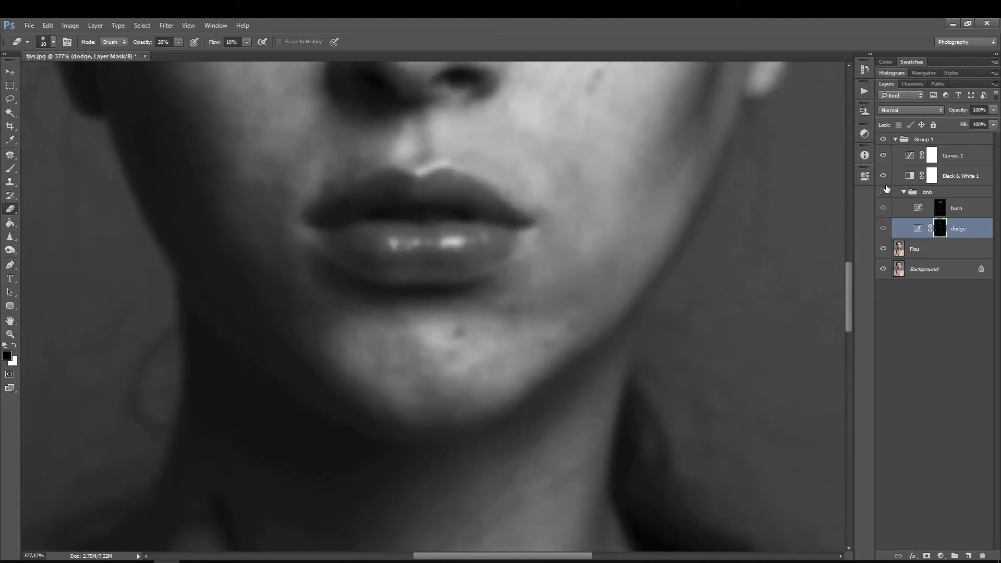
{"action": "left_click", "coordinate": [884, 192]}
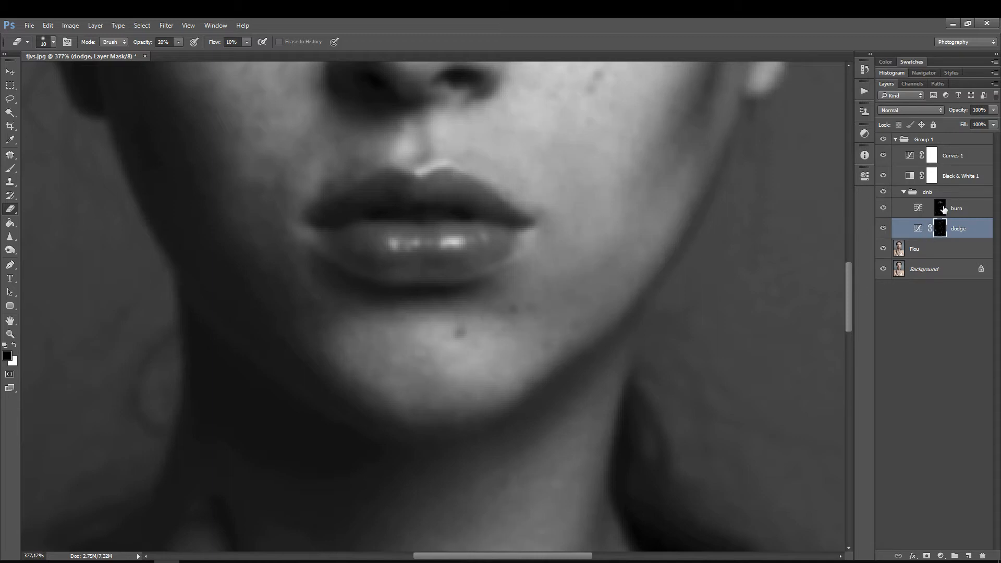
Step: Darken the bright patches on the chin on the burn mask with the Eraser at sizes 30 and 10
{"action": "left_click", "coordinate": [943, 208]}
{"action": "key", "text": "bracketright"}
{"action": "key", "text": "bracketright"}
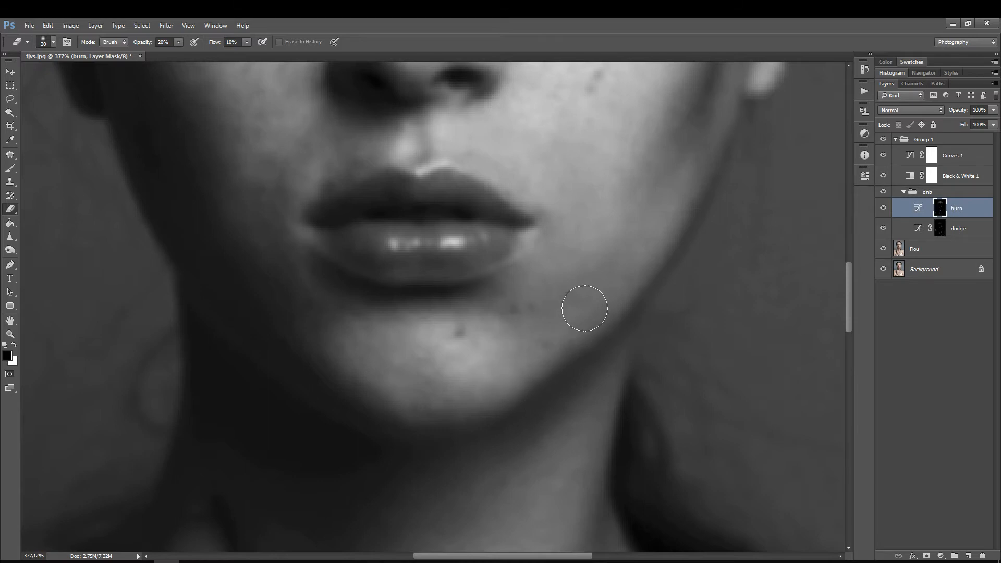
{"action": "key", "text": "bracketleft"}
{"action": "scroll", "coordinate": [446, 383], "scroll_direction": "up", "scroll_amount": 1}
{"action": "key", "text": "bracketleft"}
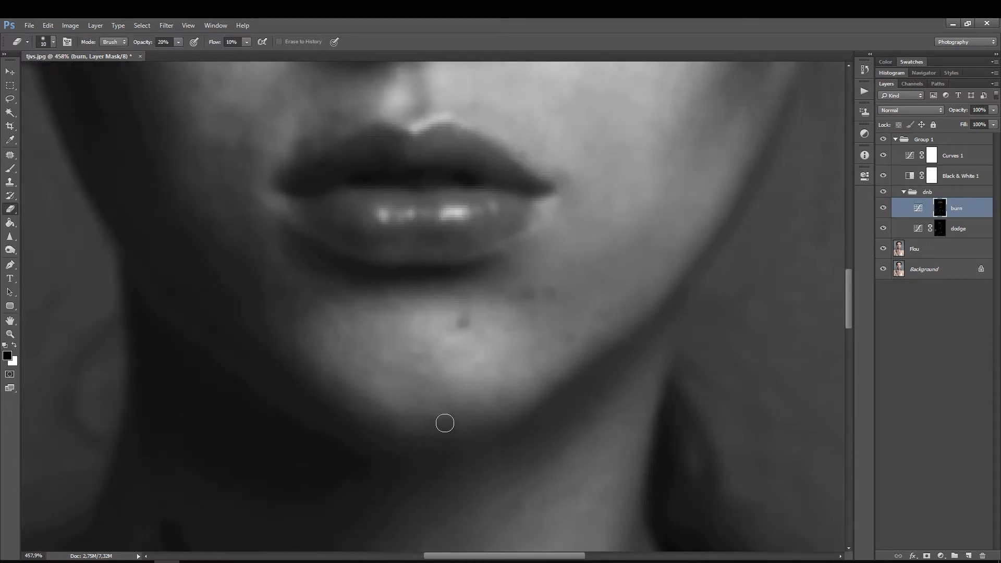
Step: Lighten the dark area of the chin below the lower lip on the dodge mask with the Eraser at size 20
{"action": "left_click", "coordinate": [942, 230]}
{"action": "key", "text": "bracketright"}
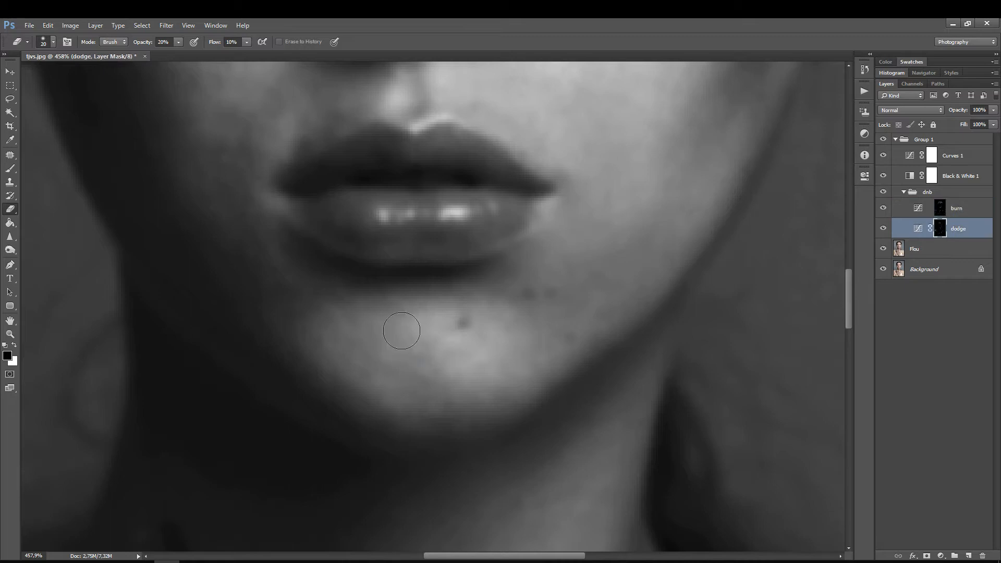
{"action": "mouse_move", "coordinate": [402, 330]}
{"action": "left_mouse_down"}
{"action": "mouse_move", "coordinate": [417, 331]}
{"action": "mouse_move", "coordinate": [393, 342]}
{"action": "mouse_move", "coordinate": [412, 377]}
{"action": "mouse_move", "coordinate": [430, 371]}
{"action": "mouse_move", "coordinate": [432, 381]}
{"action": "mouse_move", "coordinate": [434, 357]}
{"action": "mouse_move", "coordinate": [407, 348]}
{"action": "left_mouse_up"}
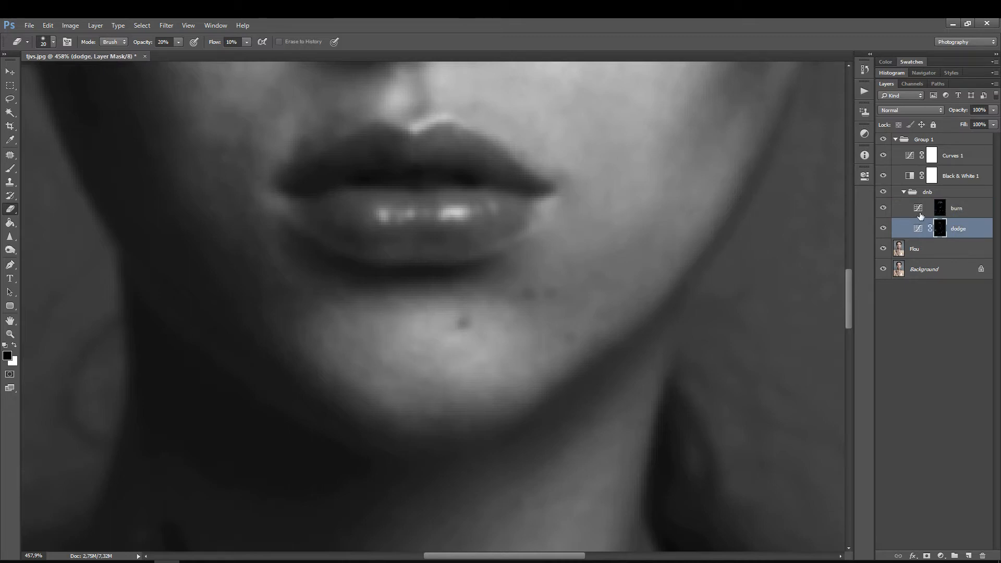
Step: Darken the small bright spots around the chin mole and chin edge on the burn mask with the Eraser at size 10
{"action": "left_click", "coordinate": [920, 216]}
{"action": "key", "text": "bracketleft"}
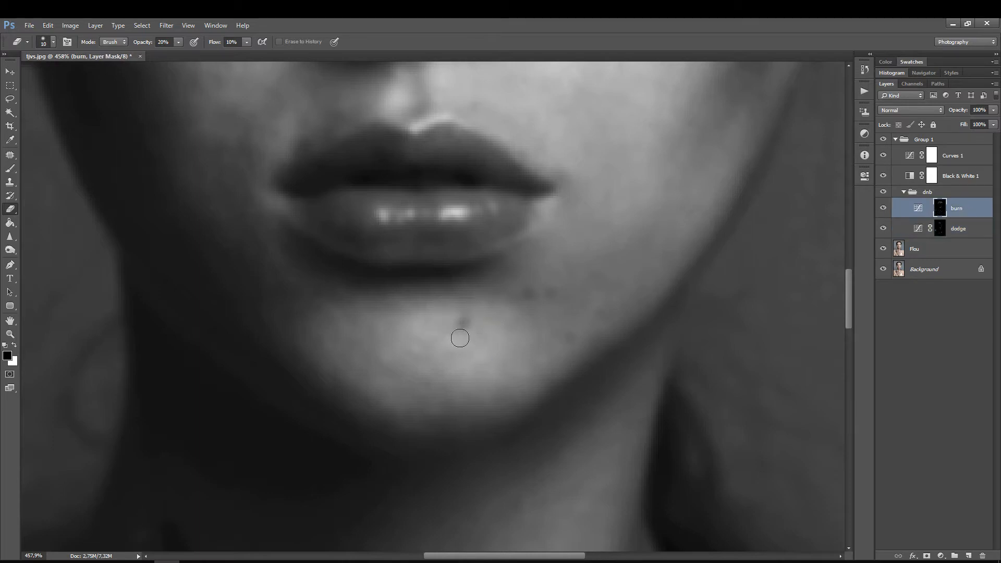
{"action": "mouse_move", "coordinate": [451, 341]}
{"action": "left_mouse_down"}
{"action": "mouse_move", "coordinate": [481, 355]}
{"action": "mouse_move", "coordinate": [465, 371]}
{"action": "mouse_move", "coordinate": [471, 343]}
{"action": "left_mouse_up"}
{"action": "mouse_move", "coordinate": [413, 322]}
{"action": "left_mouse_down"}
{"action": "mouse_move", "coordinate": [418, 335]}
{"action": "mouse_move", "coordinate": [425, 328]}
{"action": "left_mouse_up"}
{"action": "left_click_drag", "start_coordinate": [510, 386], "coordinate": [514, 378]}
{"action": "key", "text": "ctrl+space"}
{"action": "left_click_drag", "start_coordinate": [513, 292], "coordinate": [469, 293]}
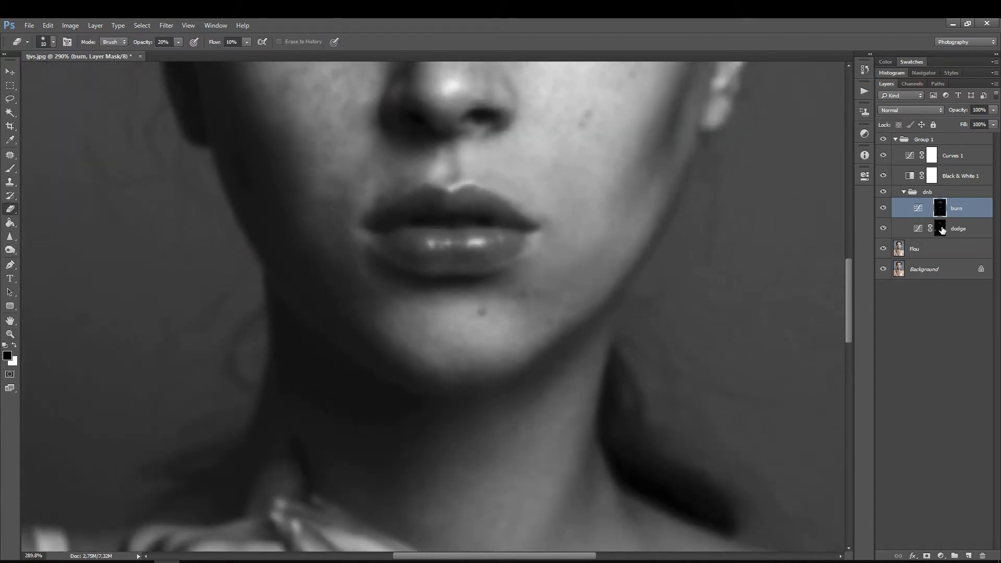
Step: Smooth the chin's shadow transition below the lower lip on the dodge mask with the Eraser at size 30
{"action": "key", "text": "bracketright"}
{"action": "key", "text": "bracketright"}
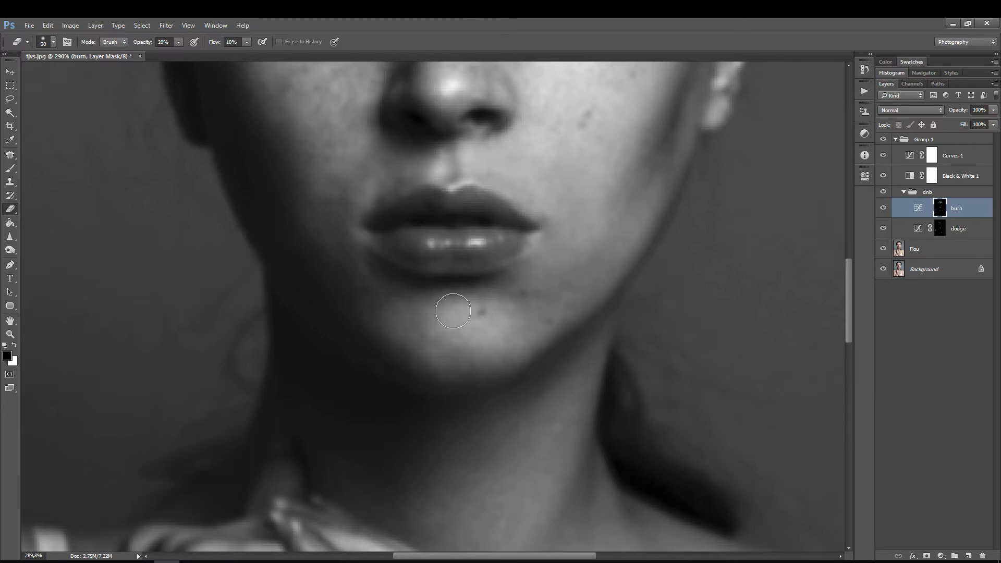
{"action": "left_click", "coordinate": [940, 226]}
{"action": "mouse_move", "coordinate": [399, 324]}
{"action": "left_mouse_down"}
{"action": "mouse_move", "coordinate": [450, 330]}
{"action": "mouse_move", "coordinate": [444, 340]}
{"action": "mouse_move", "coordinate": [453, 333]}
{"action": "left_mouse_up"}
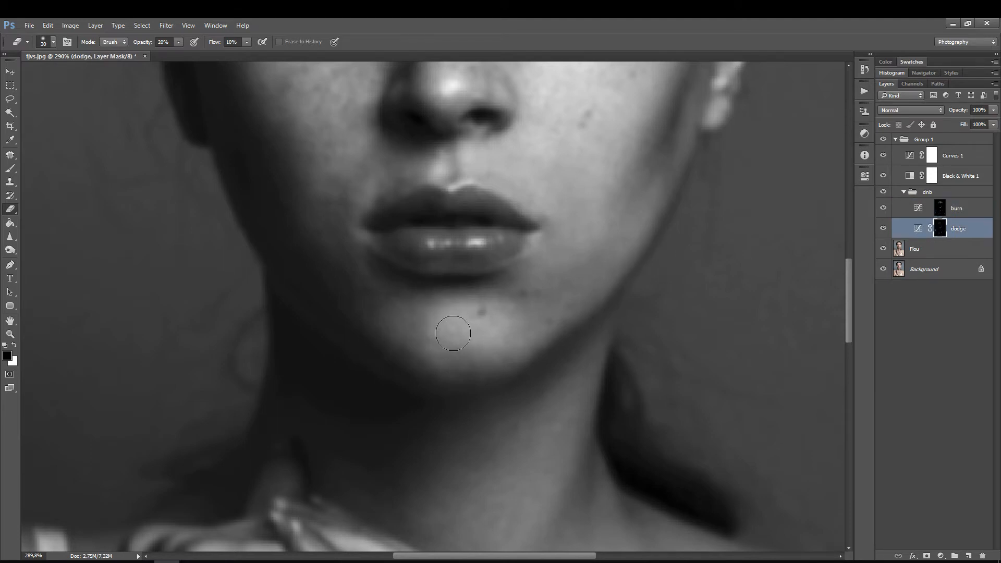
{"action": "left_click", "coordinate": [939, 210]}
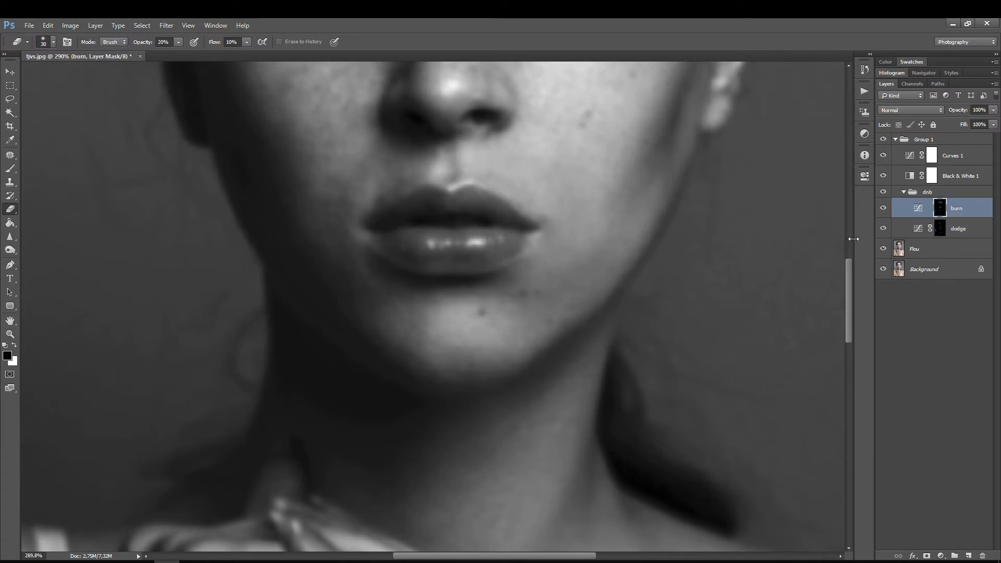
{"action": "left_click", "coordinate": [939, 228]}
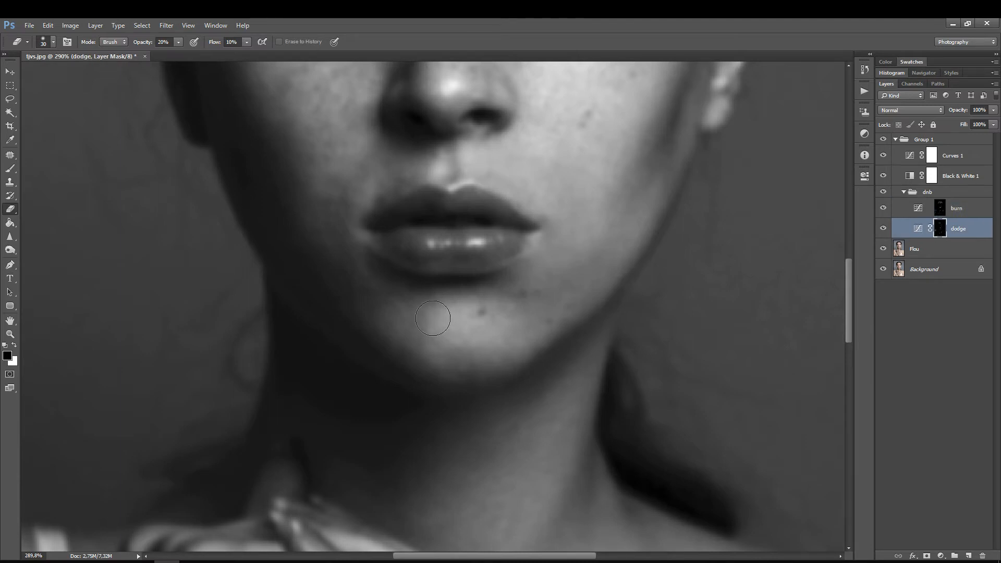
{"action": "mouse_move", "coordinate": [433, 318]}
{"action": "left_mouse_down"}
{"action": "mouse_move", "coordinate": [420, 324]}
{"action": "mouse_move", "coordinate": [424, 335]}
{"action": "mouse_move", "coordinate": [427, 315]}
{"action": "mouse_move", "coordinate": [447, 326]}
{"action": "left_mouse_up"}
Step: Darken the remaining bright patches along the chin's edge and beside the mole on the burn mask
{"action": "key", "text": "bracketleft"}
{"action": "key", "text": "bracketleft"}
{"action": "key", "text": "bracketleft"}
{"action": "key", "text": "bracketleft"}
{"action": "left_click", "coordinate": [942, 211]}
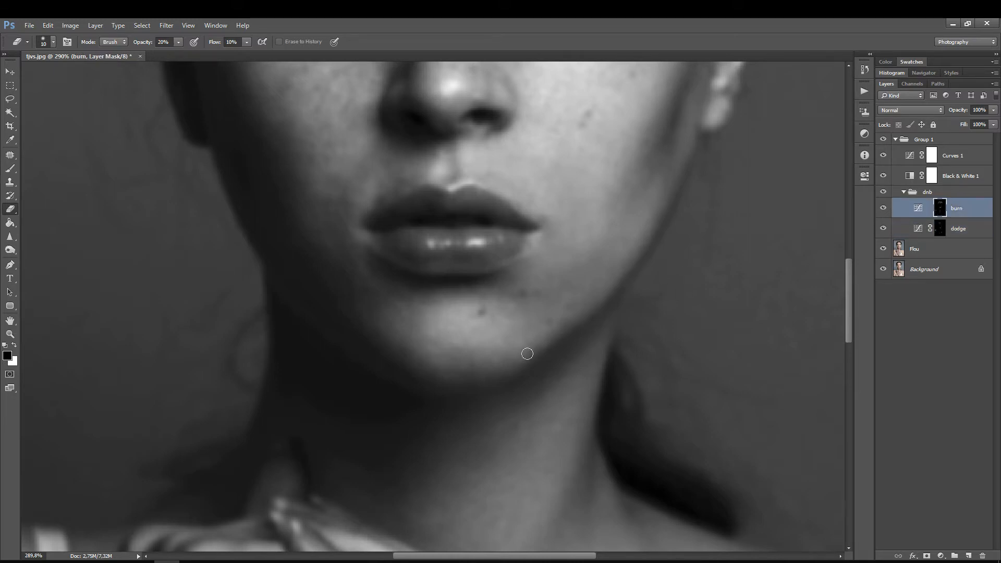
{"action": "key", "text": "bracketright"}
{"action": "key", "text": "bracketright"}
{"action": "mouse_move", "coordinate": [521, 320]}
{"action": "left_mouse_down"}
{"action": "mouse_move", "coordinate": [513, 295]}
{"action": "mouse_move", "coordinate": [520, 319]}
{"action": "left_mouse_up"}
Step: Hide the Curves 1 and Flou layers to view the whole portrait without added contrast or blur
{"action": "left_click_drag", "start_coordinate": [577, 256], "coordinate": [543, 287]}
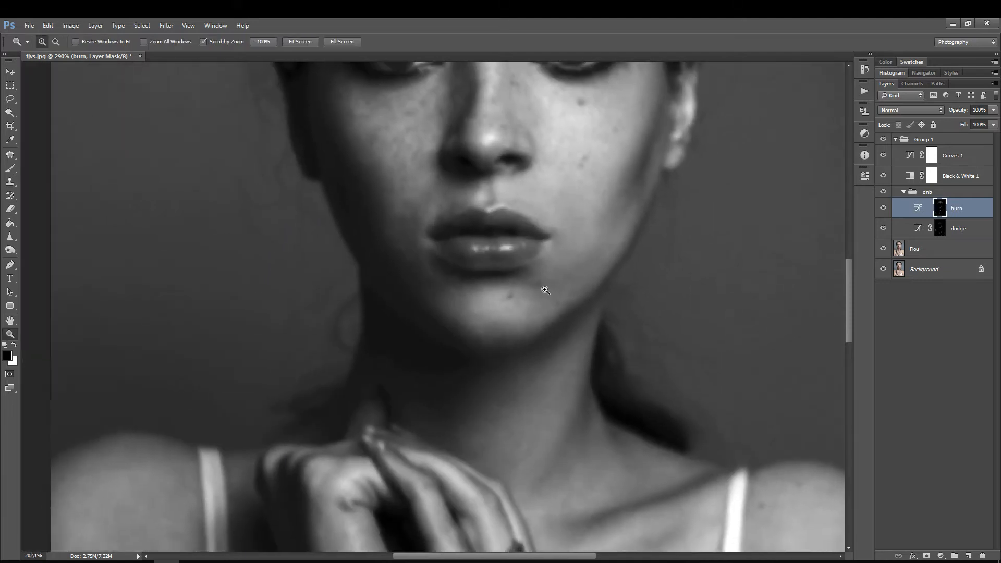
{"action": "left_click_drag", "start_coordinate": [592, 266], "coordinate": [503, 333]}
{"action": "mouse_move", "coordinate": [542, 288]}
{"action": "left_mouse_down"}
{"action": "mouse_move", "coordinate": [525, 306]}
{"action": "mouse_move", "coordinate": [539, 285]}
{"action": "mouse_move", "coordinate": [525, 293]}
{"action": "left_mouse_up"}
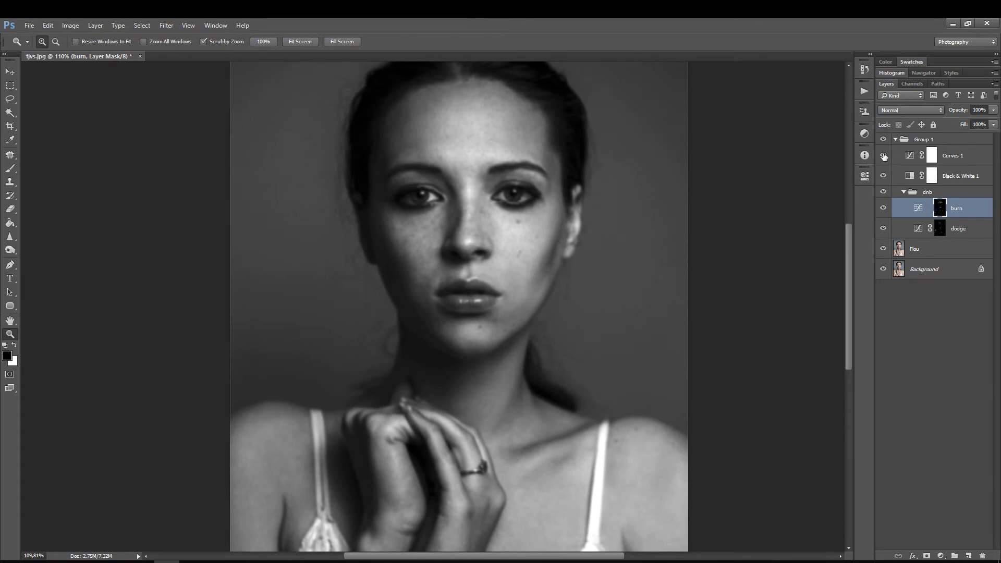
{"action": "left_click", "coordinate": [883, 156]}
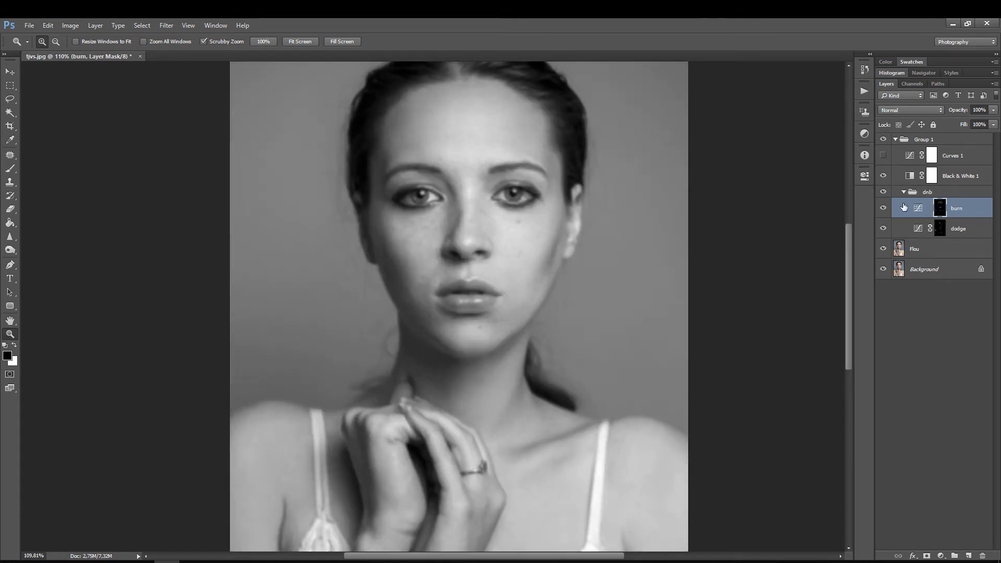
{"action": "left_click_drag", "start_coordinate": [546, 183], "coordinate": [561, 184]}
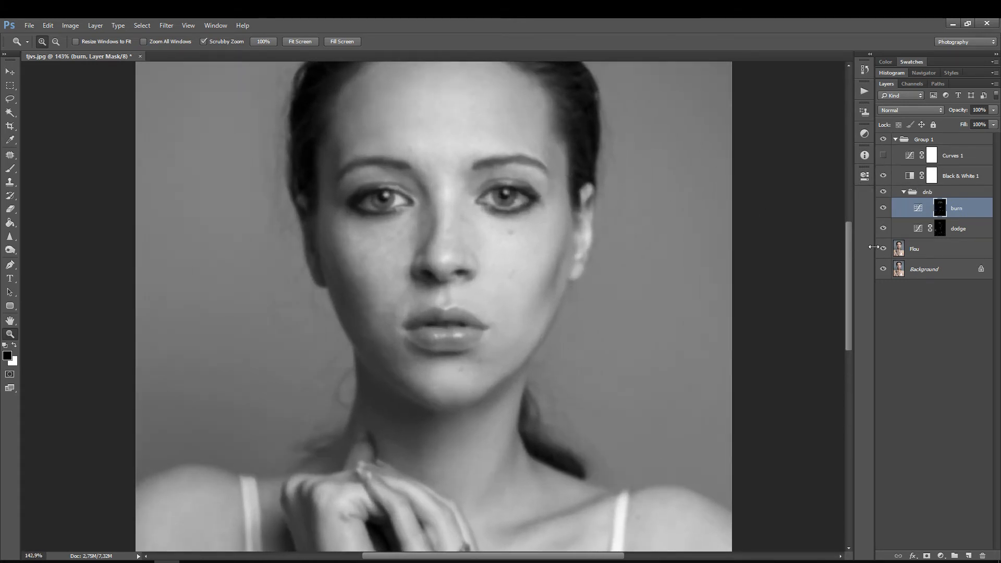
{"action": "left_click", "coordinate": [883, 249]}
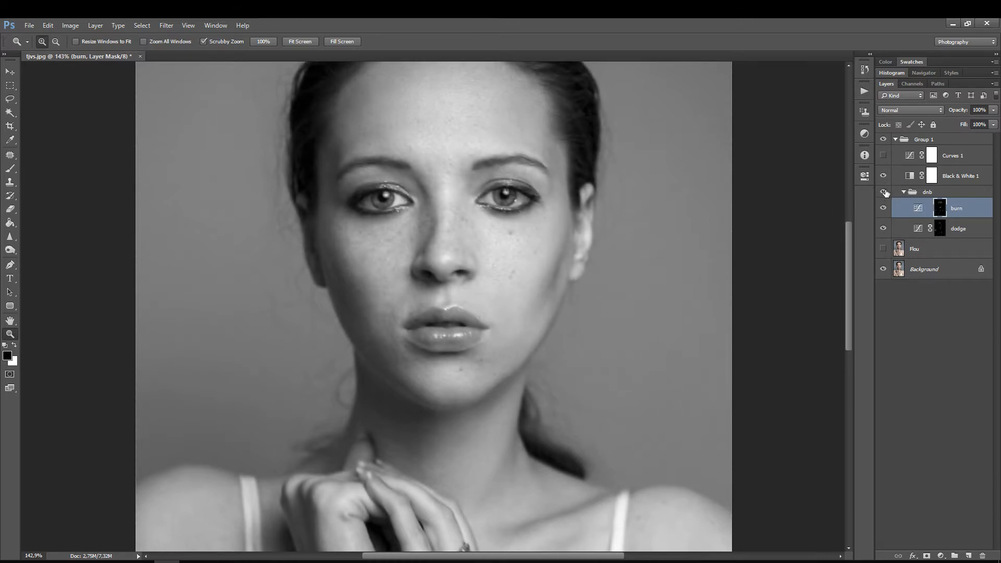
Step: Compare the face with and without the dnb group, both close up and at full-portrait view
{"action": "left_click", "coordinate": [884, 192]}
{"action": "left_click", "coordinate": [884, 193]}
{"action": "left_click", "coordinate": [884, 193]}
{"action": "left_click", "coordinate": [884, 193]}
{"action": "left_click_drag", "start_coordinate": [488, 335], "coordinate": [505, 319]}
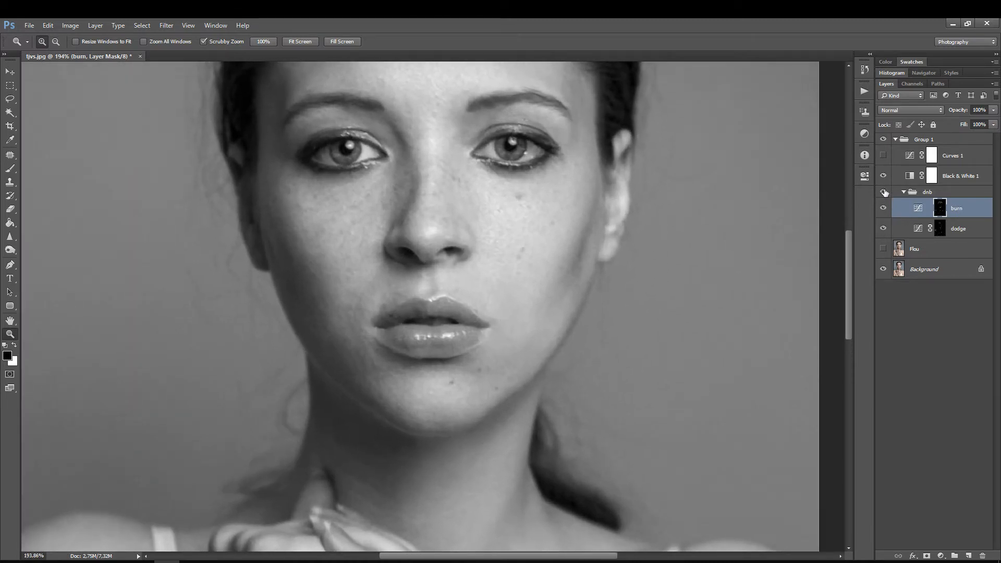
{"action": "left_click", "coordinate": [884, 193]}
{"action": "left_click", "coordinate": [884, 193]}
{"action": "left_click", "coordinate": [883, 193]}
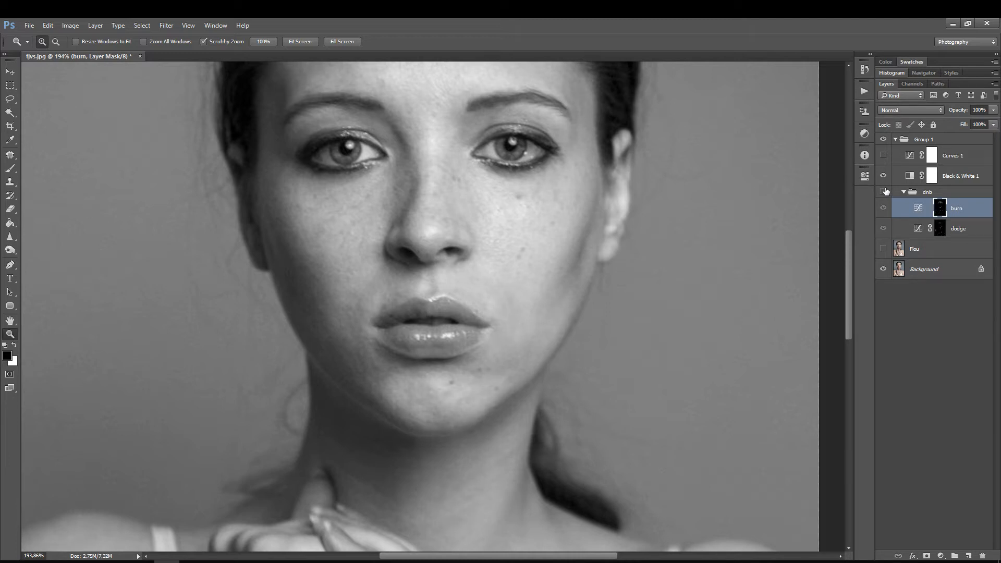
{"action": "left_click", "coordinate": [883, 192]}
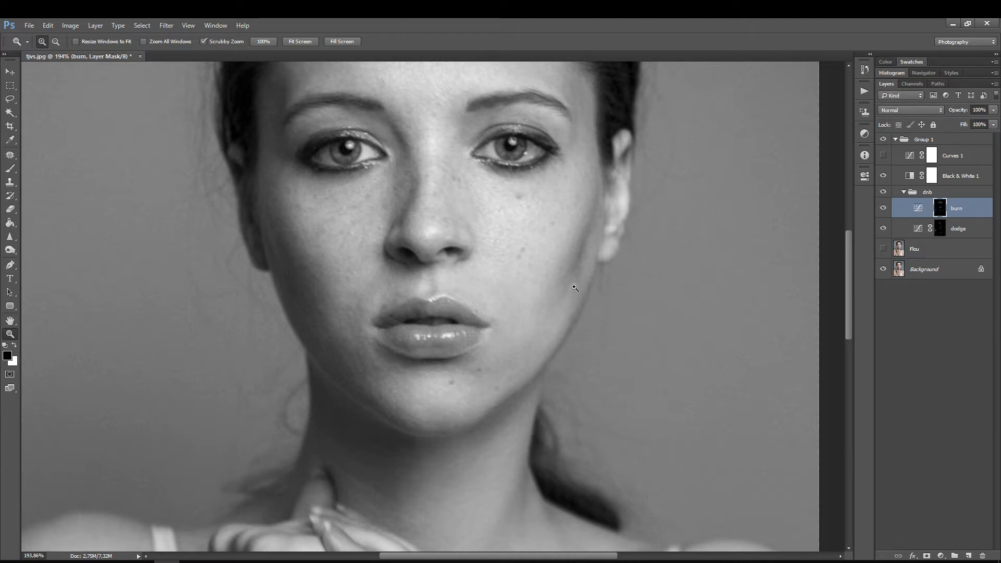
{"action": "left_click", "coordinate": [883, 192]}
{"action": "left_click", "coordinate": [882, 192]}
{"action": "scroll", "coordinate": [558, 245], "scroll_direction": "down", "scroll_amount": 4}
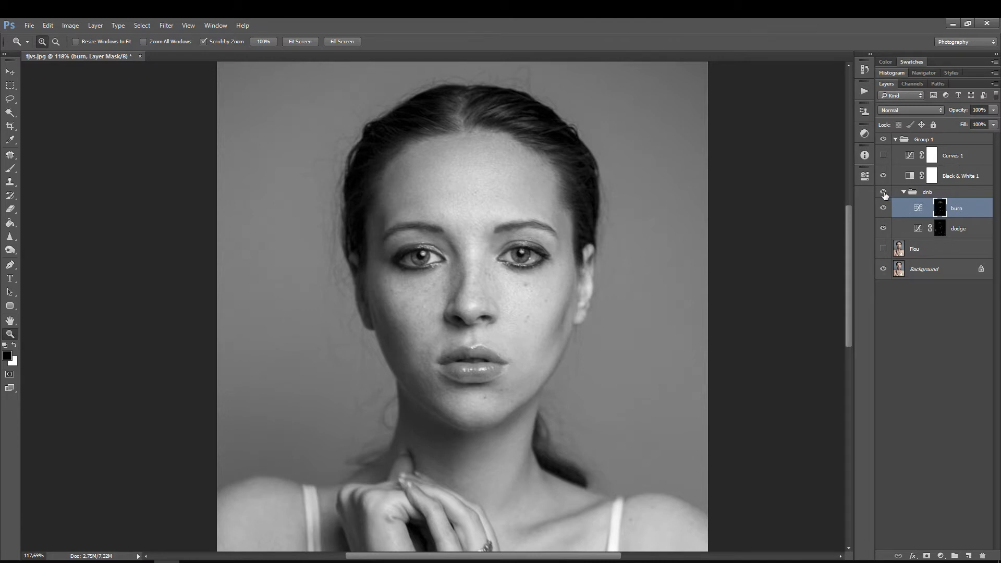
{"action": "left_click", "coordinate": [883, 192]}
{"action": "left_click", "coordinate": [883, 193]}
Step: Show the Curves 1 layer again and compare the high-contrast portrait with and without the dnb group
{"action": "left_click", "coordinate": [883, 155]}
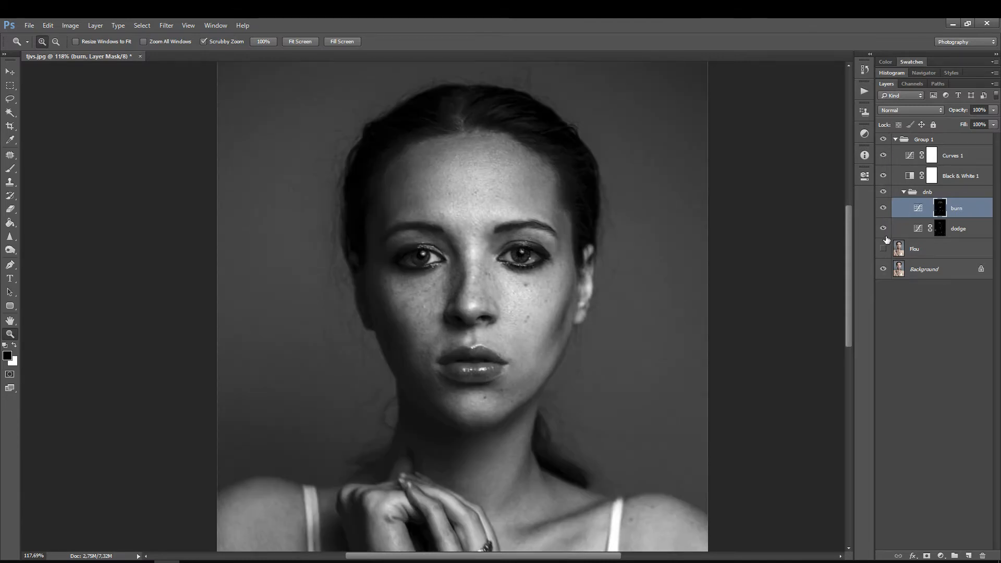
{"action": "left_click", "coordinate": [883, 192]}
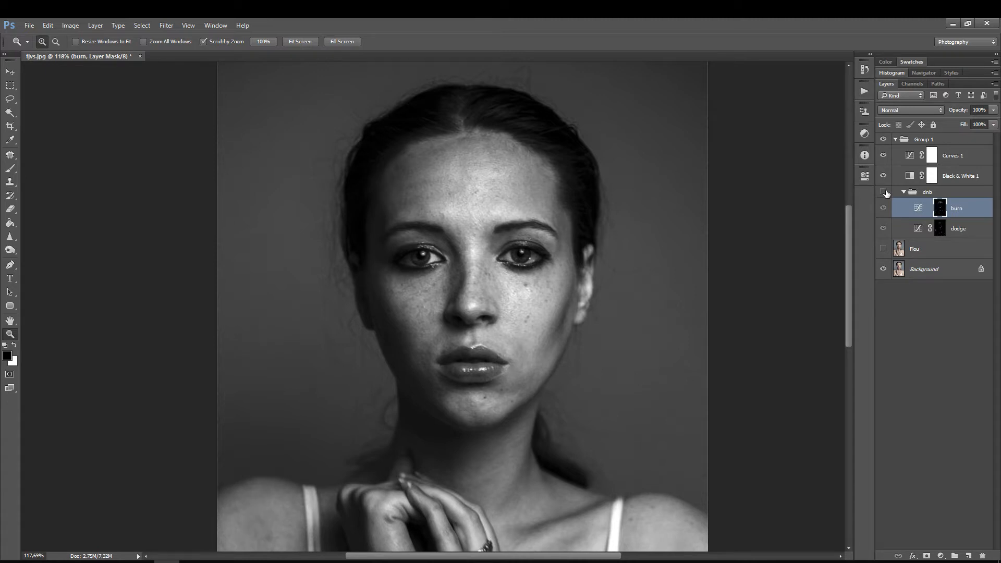
{"action": "left_click", "coordinate": [885, 192]}
{"action": "left_click", "coordinate": [886, 191]}
{"action": "left_click", "coordinate": [886, 192]}
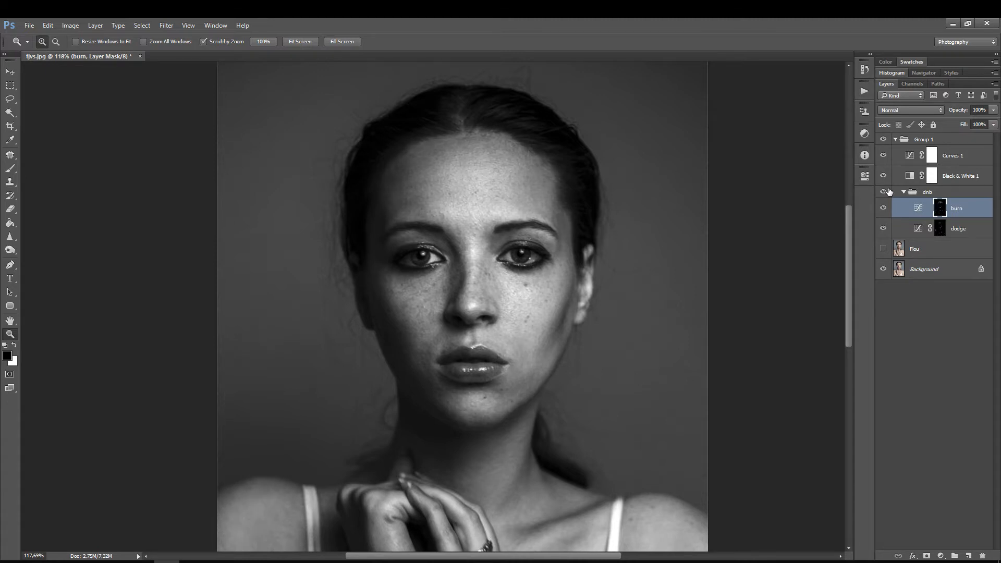
Step: Show the Flou layer again and lighten the shadowed cheek beside the nose on the dodge mask with the Eraser at size 10
{"action": "left_click_drag", "start_coordinate": [458, 333], "coordinate": [484, 309]}
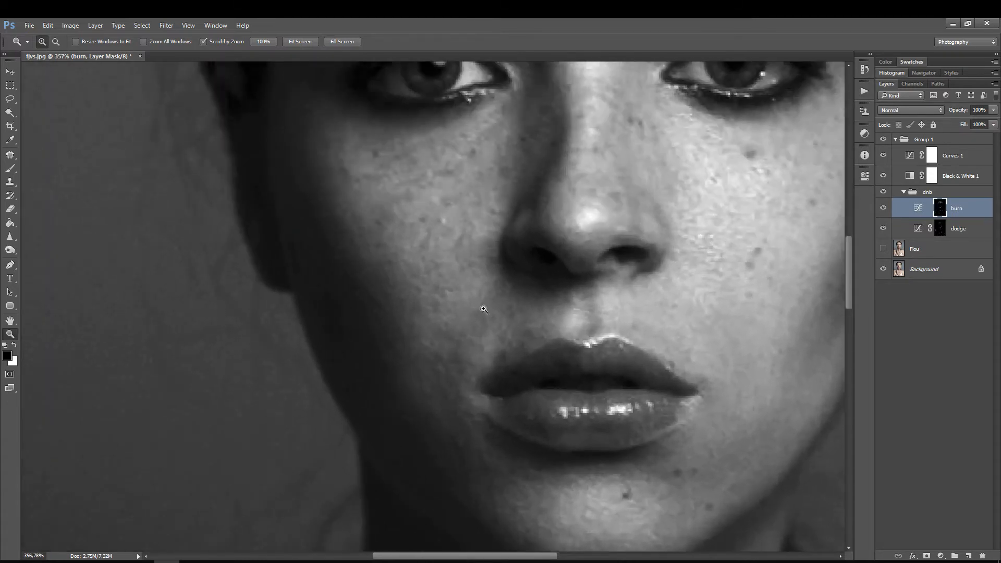
{"action": "left_click", "coordinate": [884, 249]}
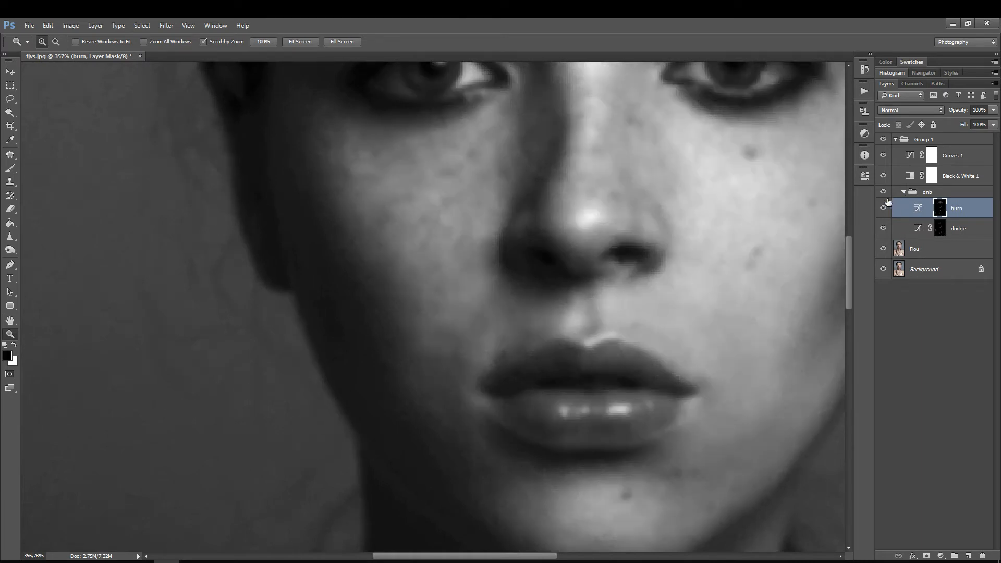
{"action": "left_click", "coordinate": [922, 234]}
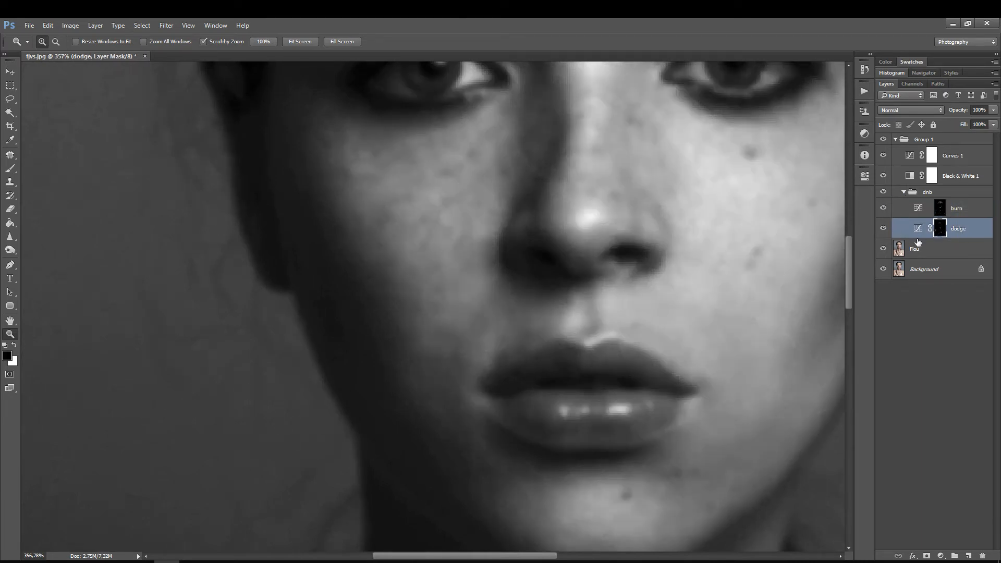
{"action": "key", "text": "e"}
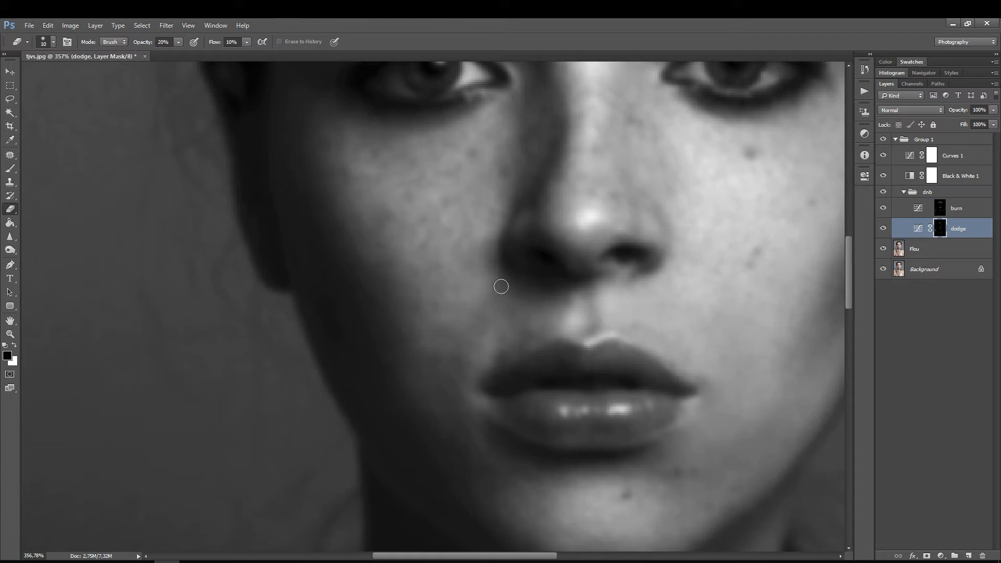
Step: Even out the bright and dark patches between the shadowed cheek and the mouth on the burn and dodge masks
{"action": "left_click", "coordinate": [942, 204]}
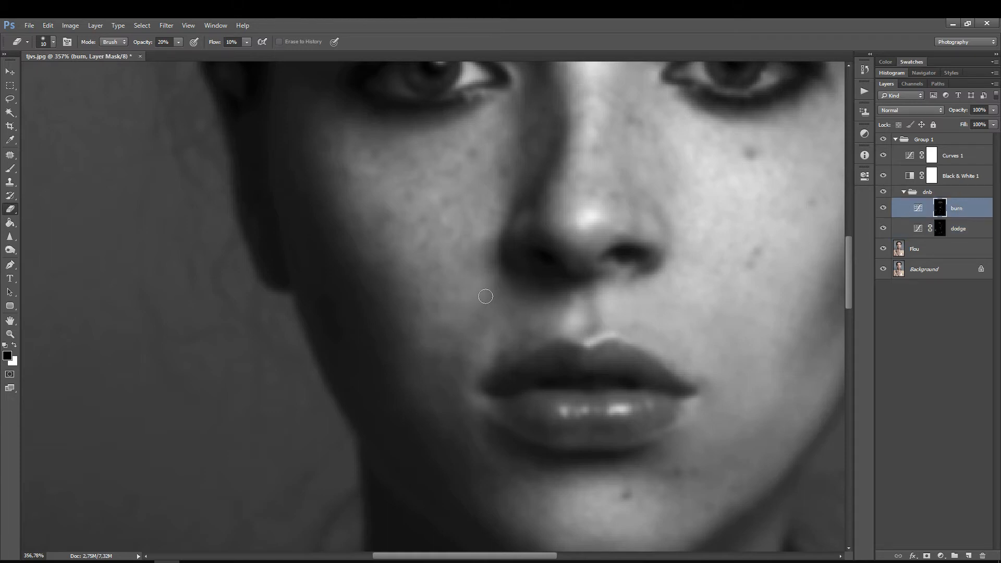
{"action": "key", "text": "alt+bracketleft"}
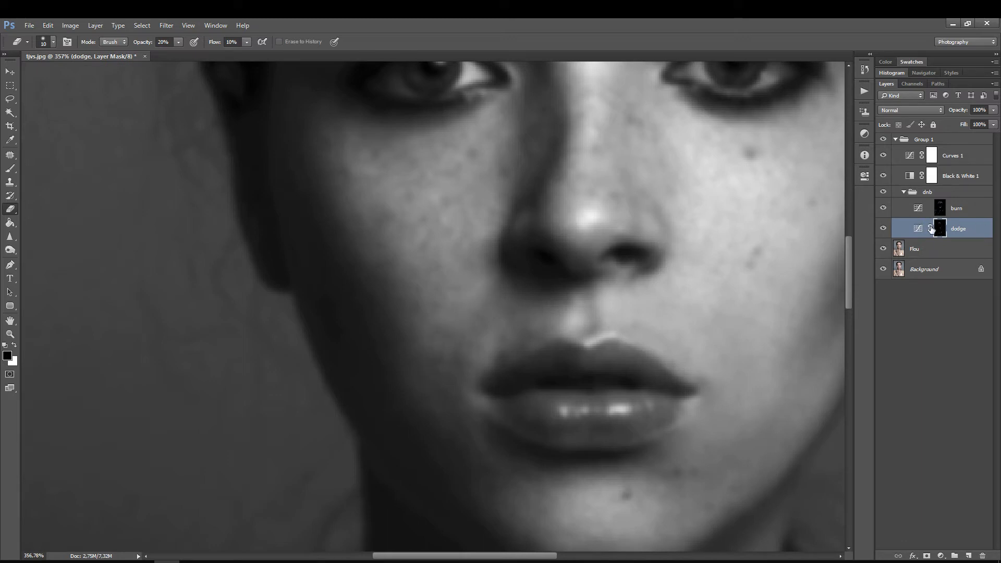
{"action": "left_click", "coordinate": [943, 211]}
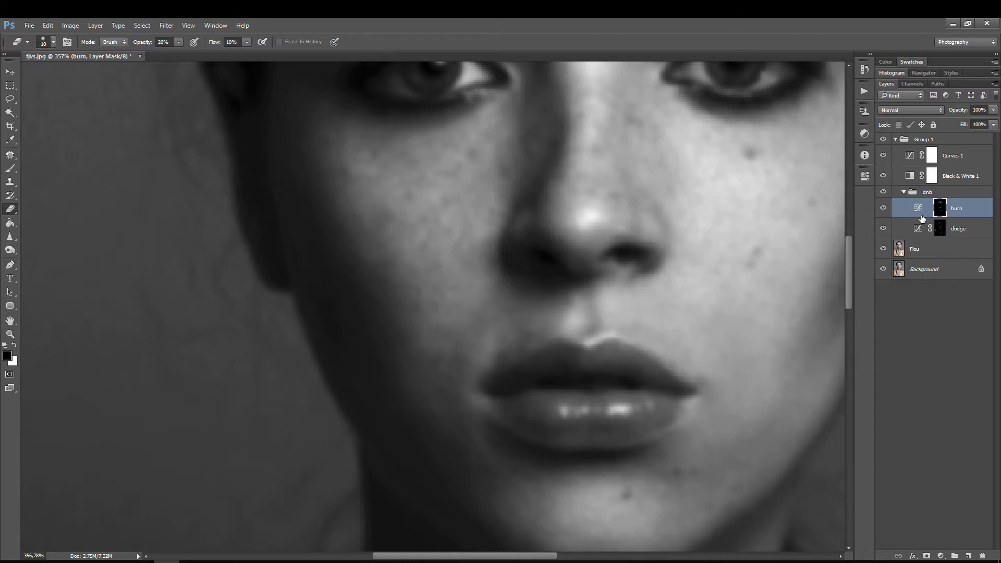
Step: Even out the skin above the upper lip and beside the mouth corner on the dodge and burn masks with a smaller Eraser
{"action": "left_click", "coordinate": [936, 230]}
{"action": "key", "text": "bracketleft"}
{"action": "key", "text": "bracketleft"}
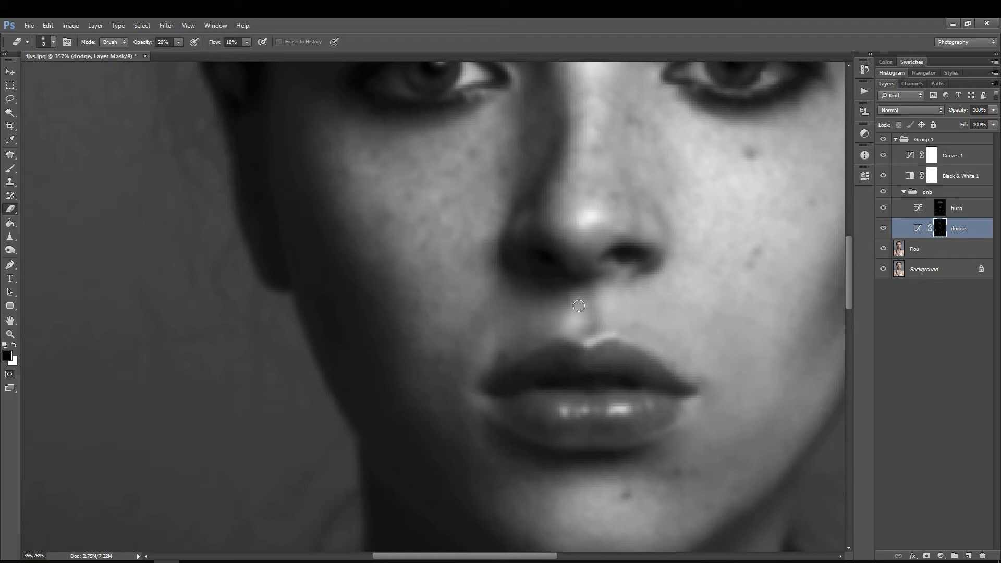
{"action": "left_click", "coordinate": [954, 209]}
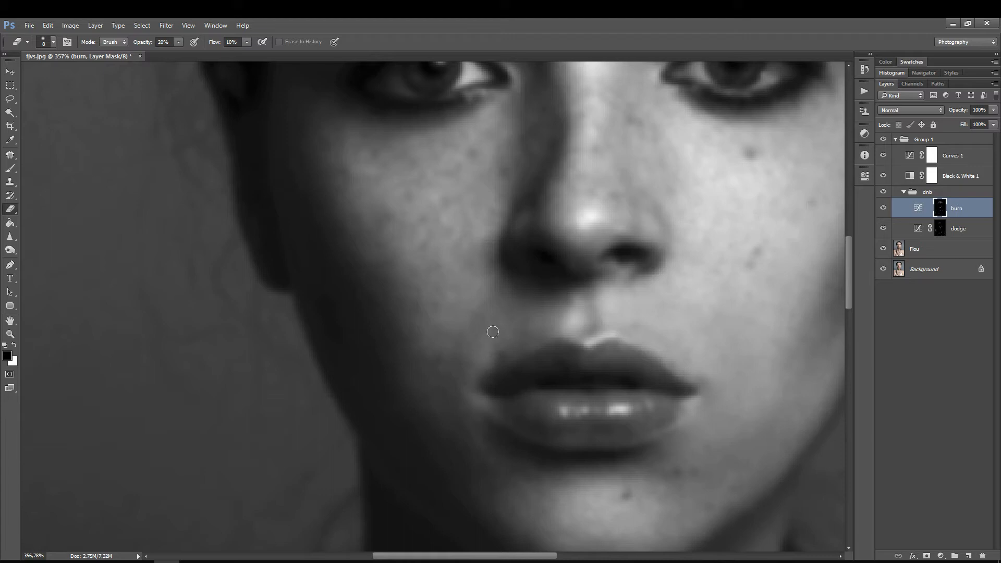
{"action": "left_click", "coordinate": [944, 234]}
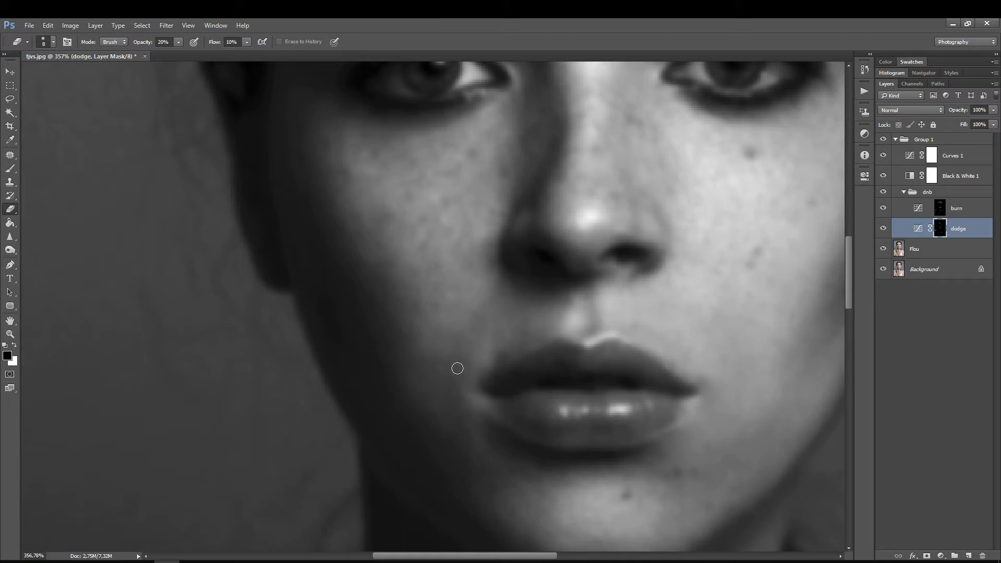
Step: Blend the tones of the shadowed cheek between the nose and mouth on the burn and dodge masks
{"action": "key", "text": "z"}
{"action": "mouse_move", "coordinate": [505, 285]}
{"action": "left_mouse_down"}
{"action": "mouse_move", "coordinate": [494, 287]}
{"action": "mouse_move", "coordinate": [526, 293]}
{"action": "left_mouse_up"}
{"action": "left_click", "coordinate": [942, 205]}
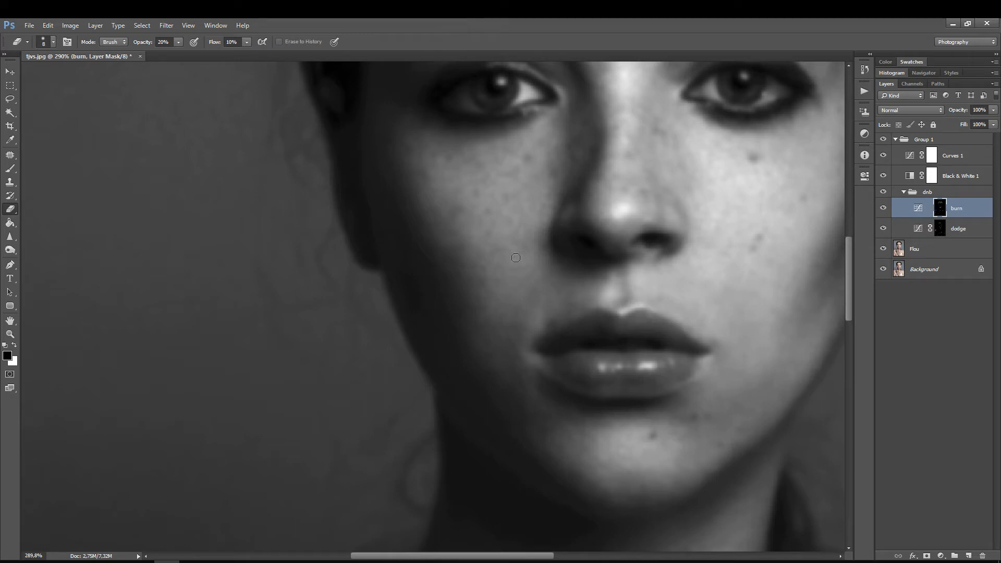
{"action": "left_click", "coordinate": [940, 228]}
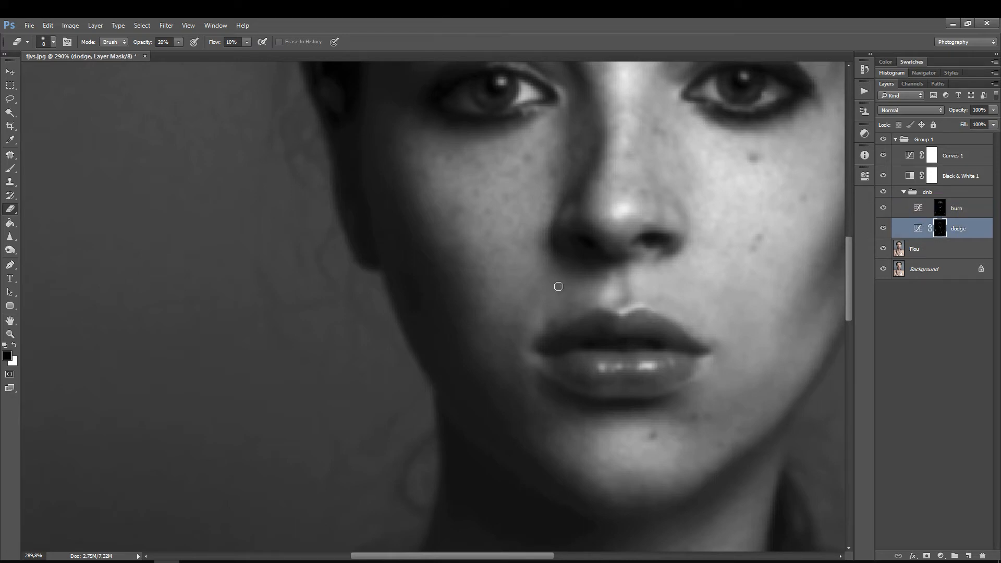
Step: Lighten the small dark patches beside the nostril on the dodge mask with a finer Eraser
{"action": "key", "text": "ctrl+space"}
{"action": "left_click_drag", "start_coordinate": [548, 263], "coordinate": [578, 241]}
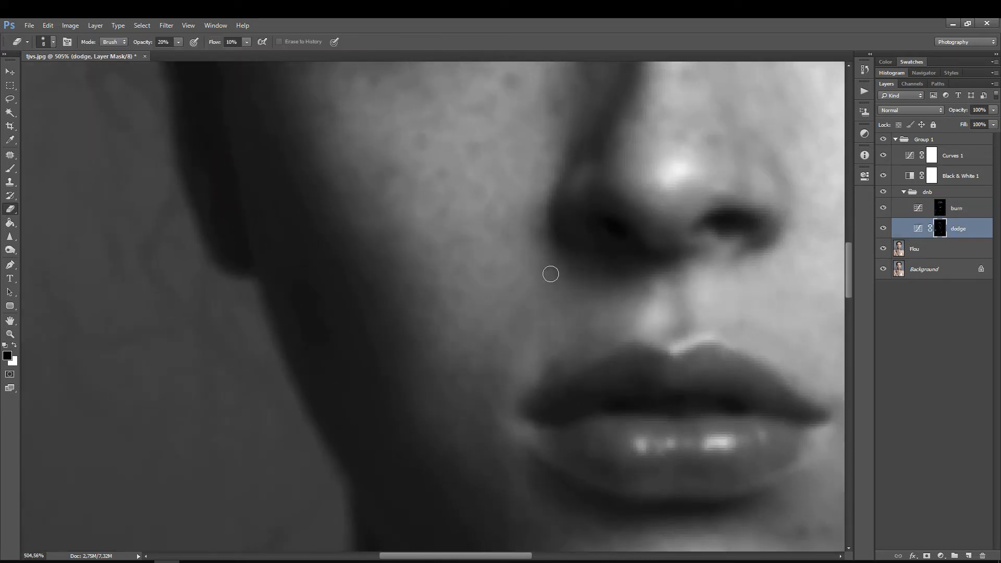
{"action": "key", "text": "bracketleft"}
{"action": "key", "text": "bracketleft"}
{"action": "key", "text": "ctrl+space"}
{"action": "mouse_move", "coordinate": [454, 284]}
{"action": "left_mouse_down"}
{"action": "mouse_move", "coordinate": [466, 270]}
{"action": "mouse_move", "coordinate": [431, 302]}
{"action": "mouse_move", "coordinate": [427, 292]}
{"action": "mouse_move", "coordinate": [506, 283]}
{"action": "mouse_move", "coordinate": [531, 294]}
{"action": "left_mouse_up"}
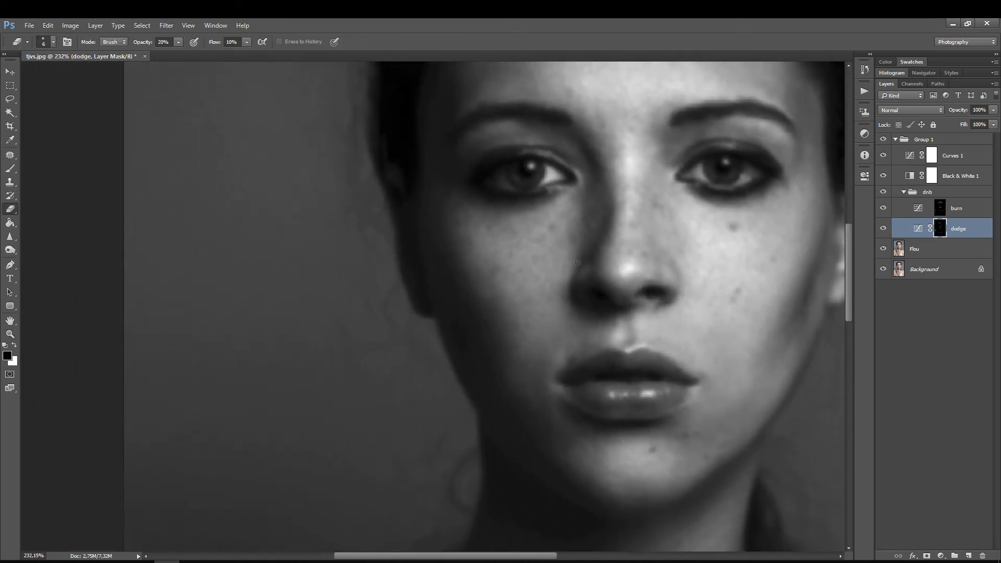
Step: Brighten the helper view by moving the Curves 1 midpoint to input 114, output 139
{"action": "double_click", "coordinate": [908, 157]}
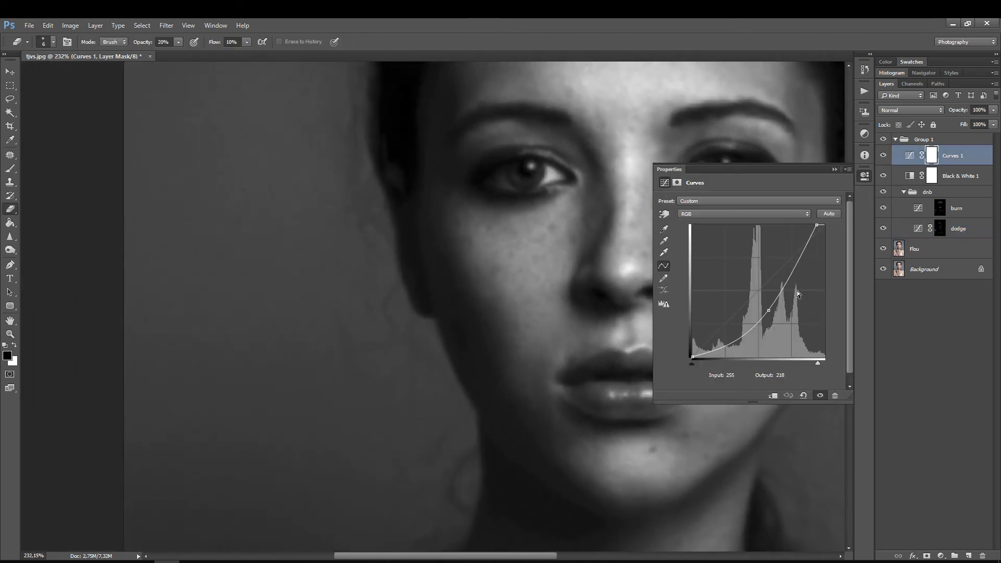
{"action": "left_click", "coordinate": [761, 305]}
{"action": "left_click_drag", "start_coordinate": [761, 305], "coordinate": [751, 285]}
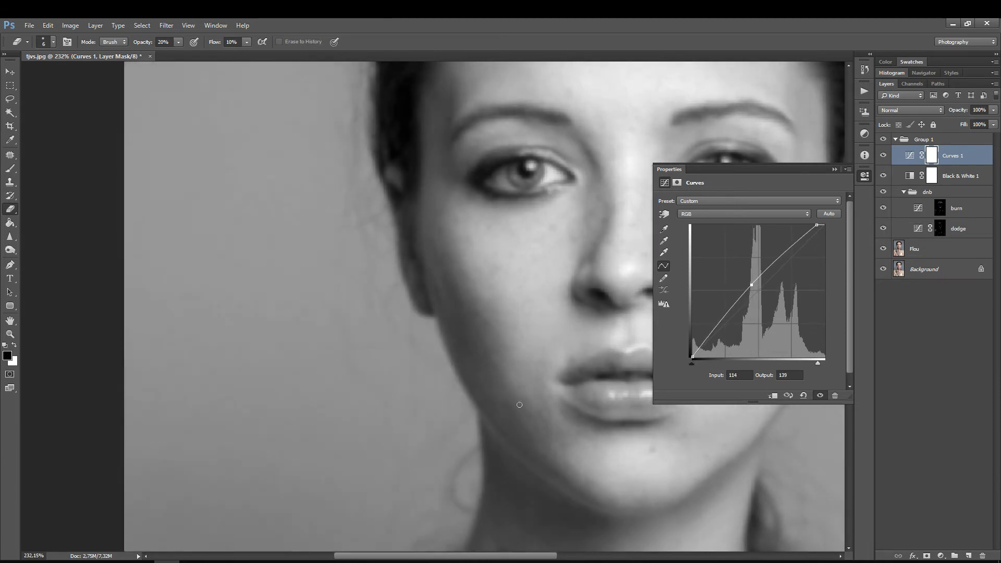
Step: Even out the shadowed jawline and chin on the burn and dodge masks
{"action": "mouse_move", "coordinate": [540, 392]}
{"action": "left_mouse_down"}
{"action": "mouse_move", "coordinate": [550, 353]}
{"action": "mouse_move", "coordinate": [450, 278]}
{"action": "mouse_move", "coordinate": [485, 276]}
{"action": "left_mouse_up"}
{"action": "left_click", "coordinate": [941, 209]}
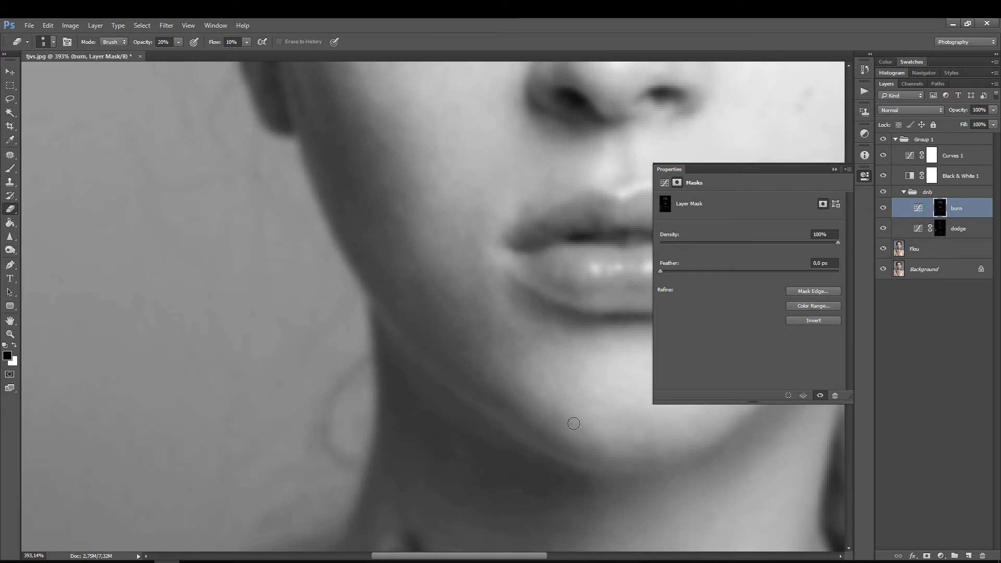
{"action": "left_click", "coordinate": [963, 232]}
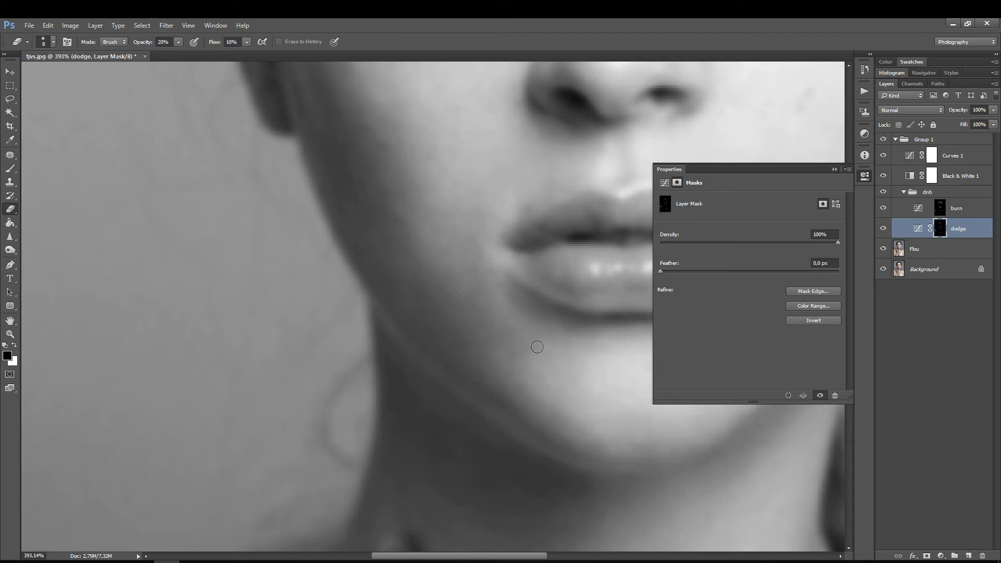
{"action": "key", "text": "z"}
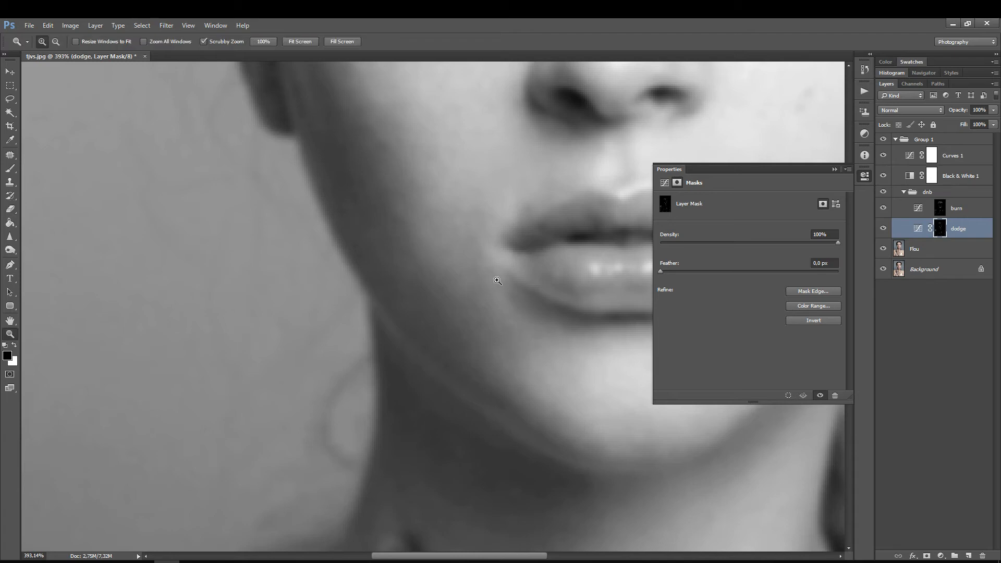
{"action": "mouse_move", "coordinate": [480, 288]}
{"action": "left_mouse_down"}
{"action": "mouse_move", "coordinate": [466, 283]}
{"action": "mouse_move", "coordinate": [523, 330]}
{"action": "left_mouse_up"}
{"action": "left_click", "coordinate": [938, 210]}
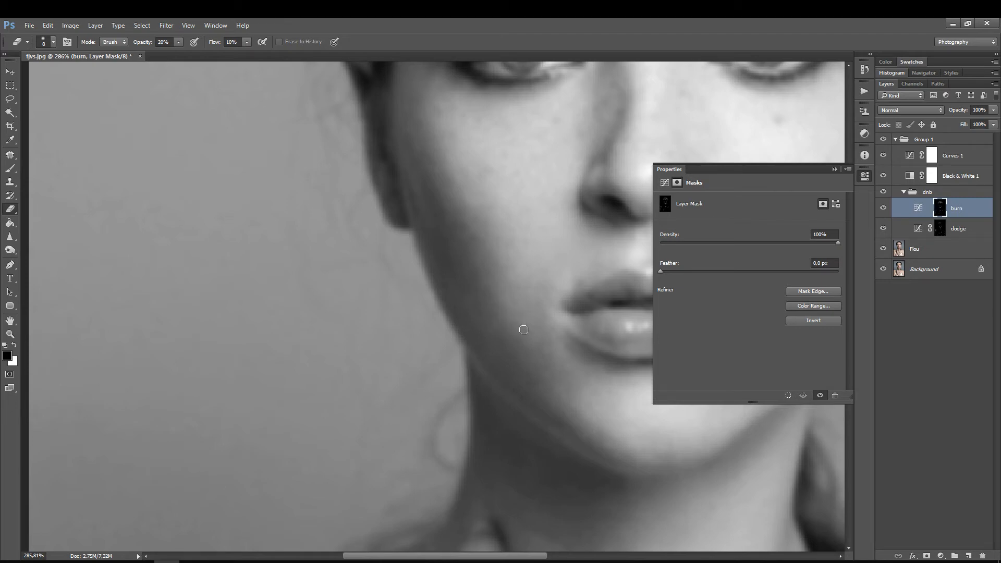
Step: Darken the Curves 1 helper layer with its midpoint at input 149, output 82 and its white point at input 233
{"action": "left_click_drag", "start_coordinate": [500, 245], "coordinate": [504, 359]}
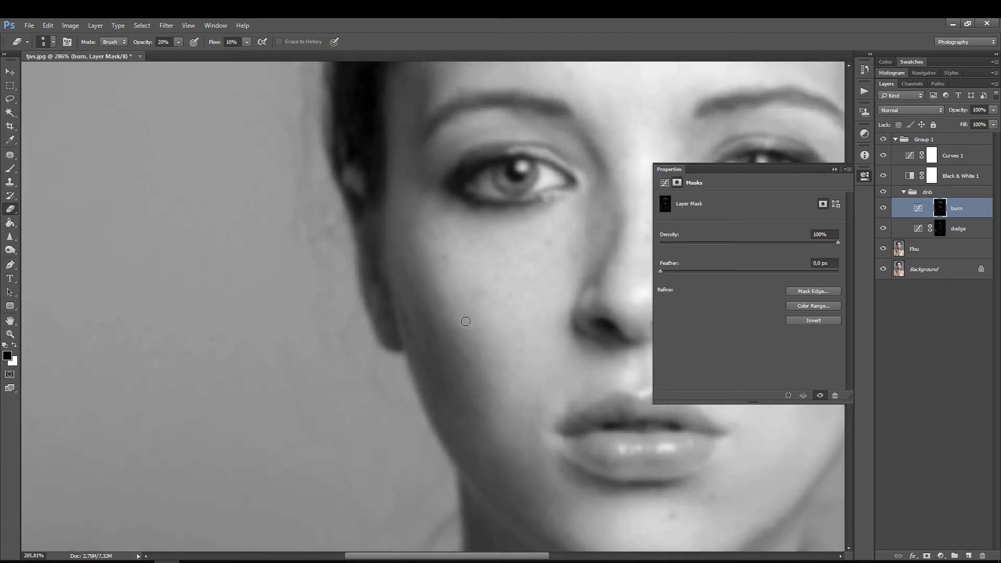
{"action": "left_click", "coordinate": [907, 157]}
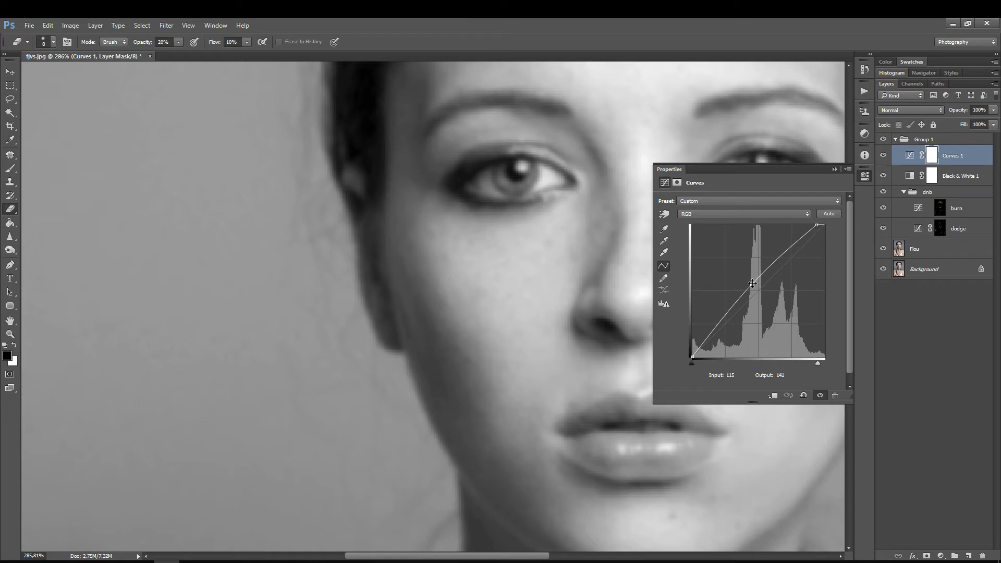
{"action": "left_click_drag", "start_coordinate": [753, 283], "coordinate": [770, 313]}
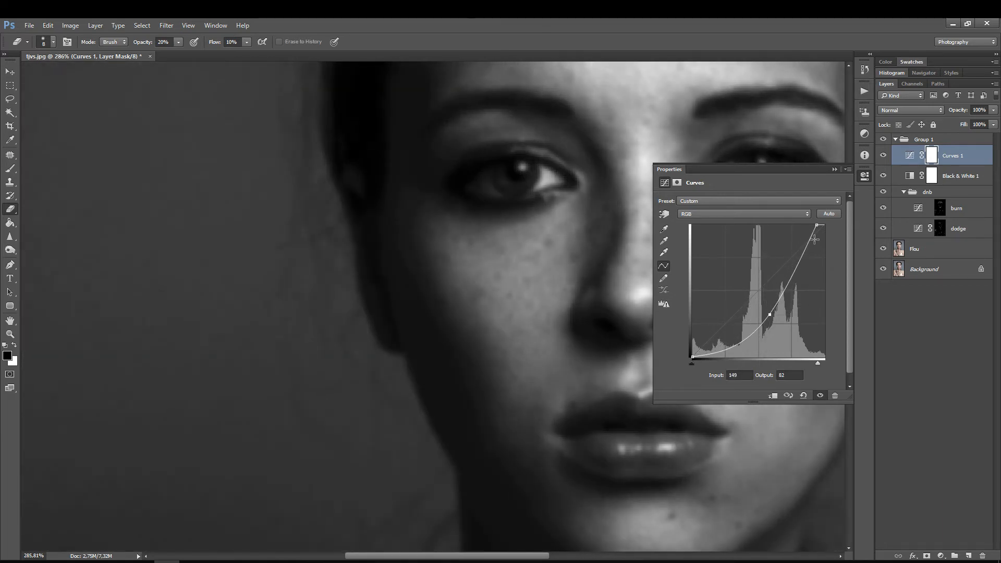
{"action": "left_click_drag", "start_coordinate": [818, 225], "coordinate": [813, 224]}
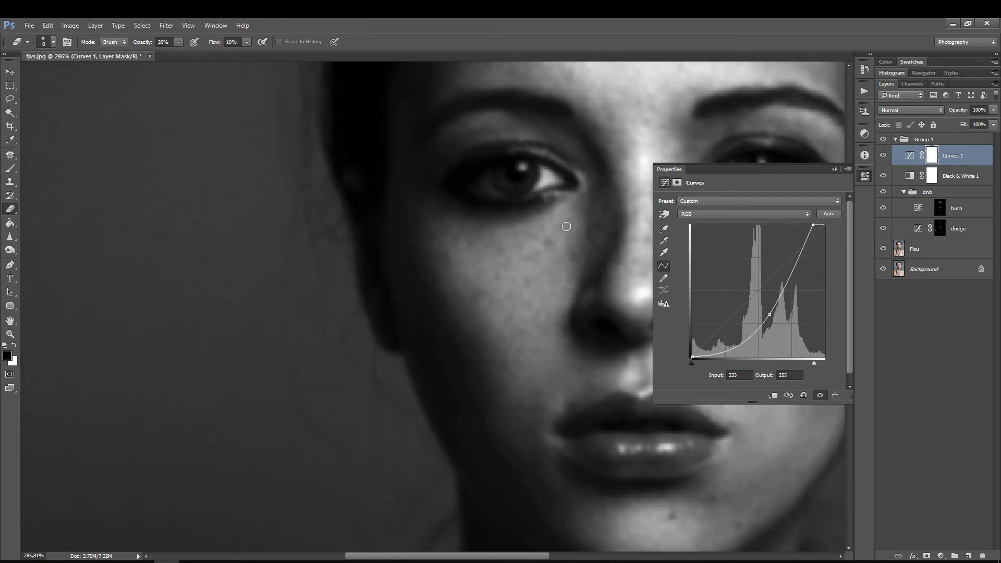
Step: Darken the bright patches on the shadowed cheek below the eye on the burn mask
{"action": "key", "text": "z"}
{"action": "left_click", "coordinate": [589, 167]}
{"action": "left_click_drag", "start_coordinate": [590, 168], "coordinate": [604, 166]}
{"action": "left_click_drag", "start_coordinate": [522, 283], "coordinate": [396, 283]}
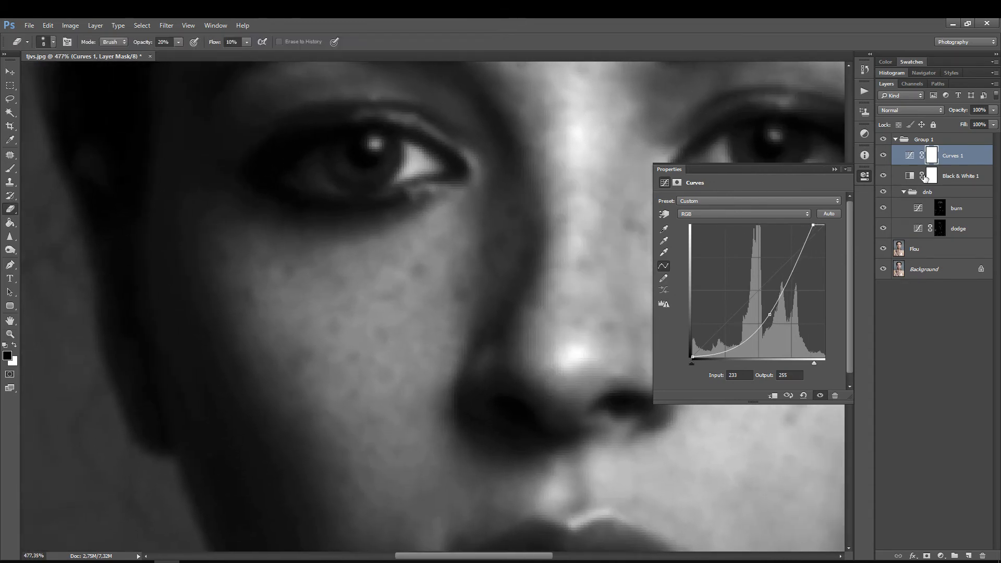
{"action": "left_click", "coordinate": [944, 211]}
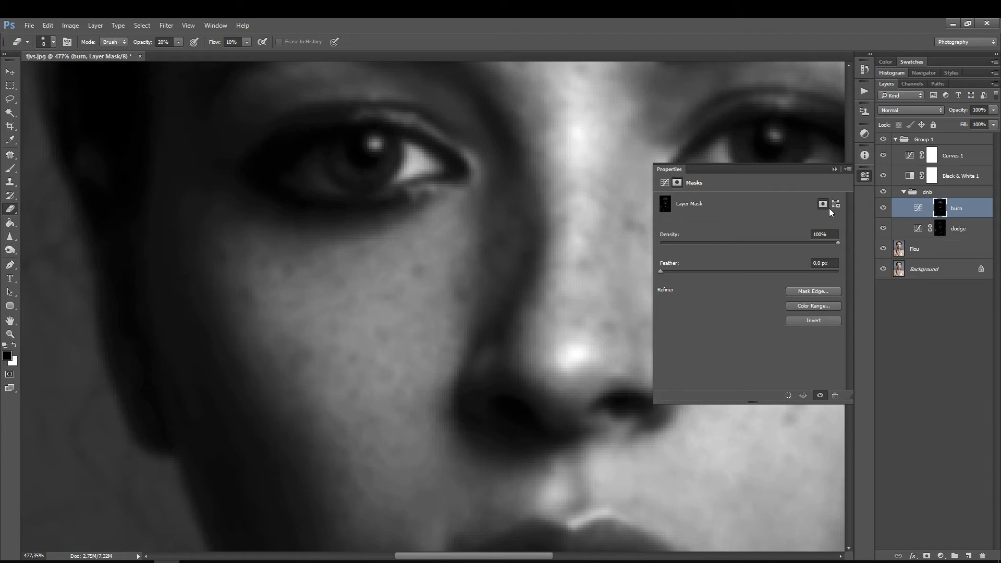
Step: Compare the shadowed cheek up close with and without the dnb group
{"action": "left_click", "coordinate": [883, 192]}
{"action": "left_click", "coordinate": [883, 192]}
{"action": "left_click", "coordinate": [883, 192]}
{"action": "left_click", "coordinate": [881, 193]}
Step: Softly lighten the shadowed cheek below the eye on the dodge mask with the Eraser at size 50
{"action": "key", "text": "bracketright"}
{"action": "key", "text": "bracketright"}
{"action": "key", "text": "bracketright"}
{"action": "key", "text": "bracketright"}
{"action": "key", "text": "bracketright"}
{"action": "left_click", "coordinate": [931, 226]}
{"action": "key", "text": "bracketright"}
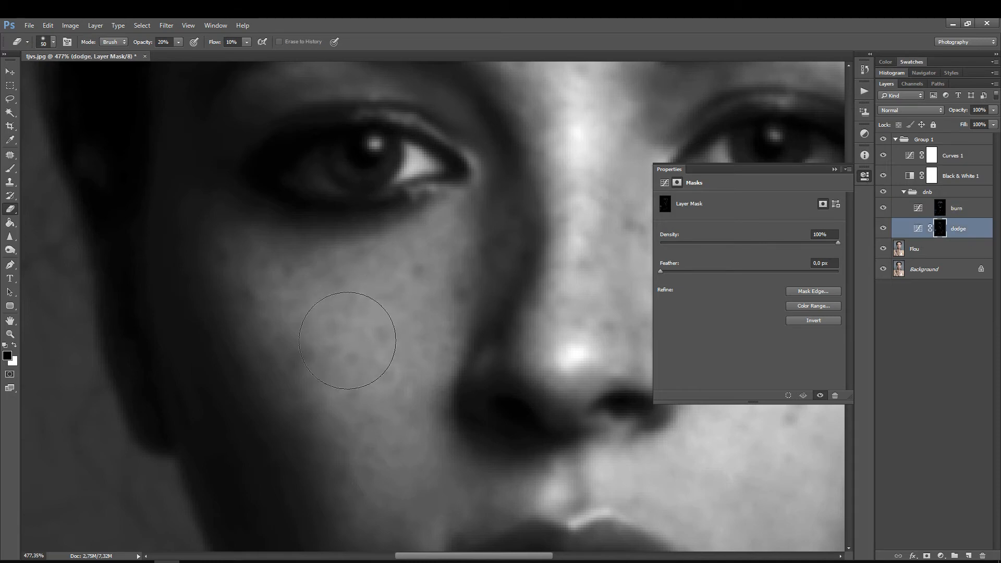
{"action": "mouse_move", "coordinate": [347, 341]}
{"action": "left_mouse_down"}
{"action": "mouse_move", "coordinate": [359, 387]}
{"action": "mouse_move", "coordinate": [368, 325]}
{"action": "mouse_move", "coordinate": [300, 307]}
{"action": "mouse_move", "coordinate": [332, 371]}
{"action": "mouse_move", "coordinate": [307, 335]}
{"action": "mouse_move", "coordinate": [374, 304]}
{"action": "mouse_move", "coordinate": [370, 379]}
{"action": "mouse_move", "coordinate": [361, 318]}
{"action": "mouse_move", "coordinate": [391, 291]}
{"action": "mouse_move", "coordinate": [332, 304]}
{"action": "mouse_move", "coordinate": [324, 325]}
{"action": "mouse_move", "coordinate": [416, 287]}
{"action": "mouse_move", "coordinate": [459, 247]}
{"action": "left_mouse_up"}
{"action": "scroll", "coordinate": [459, 248], "scroll_direction": "down", "scroll_amount": 5}
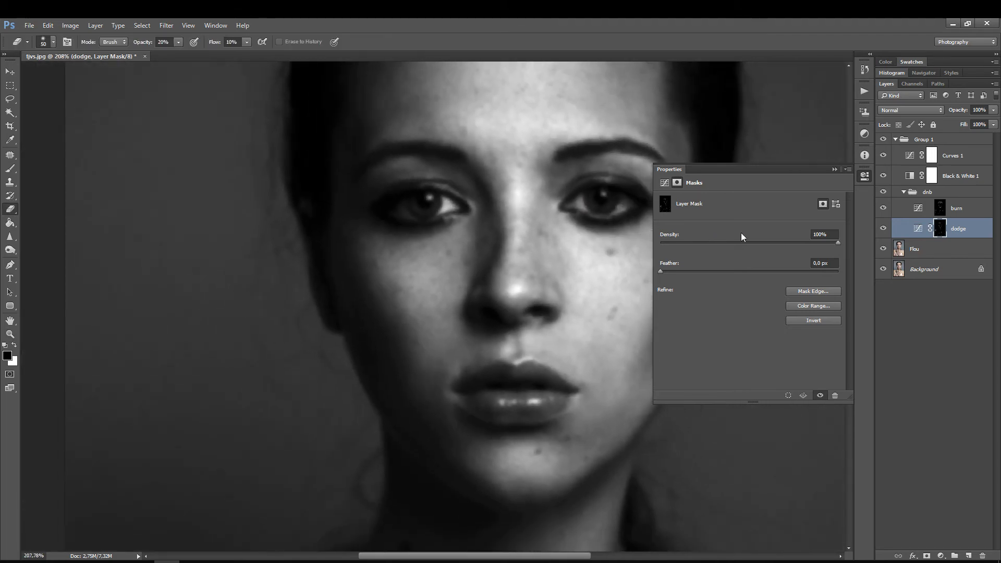
Step: Compare the whole high-contrast face with and without the dnb group, and select the burn mask
{"action": "left_click", "coordinate": [883, 192]}
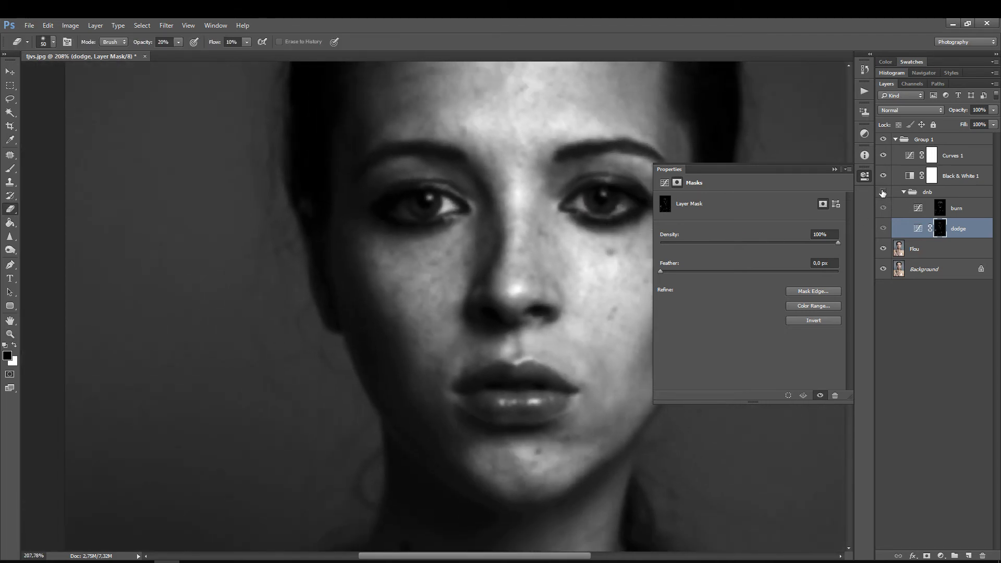
{"action": "left_click", "coordinate": [883, 192]}
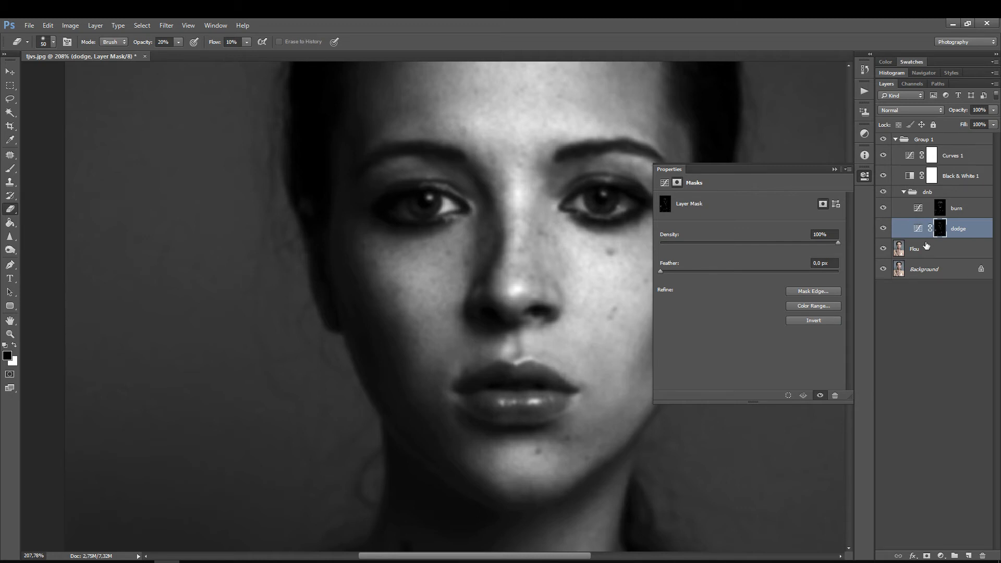
{"action": "left_click", "coordinate": [938, 209]}
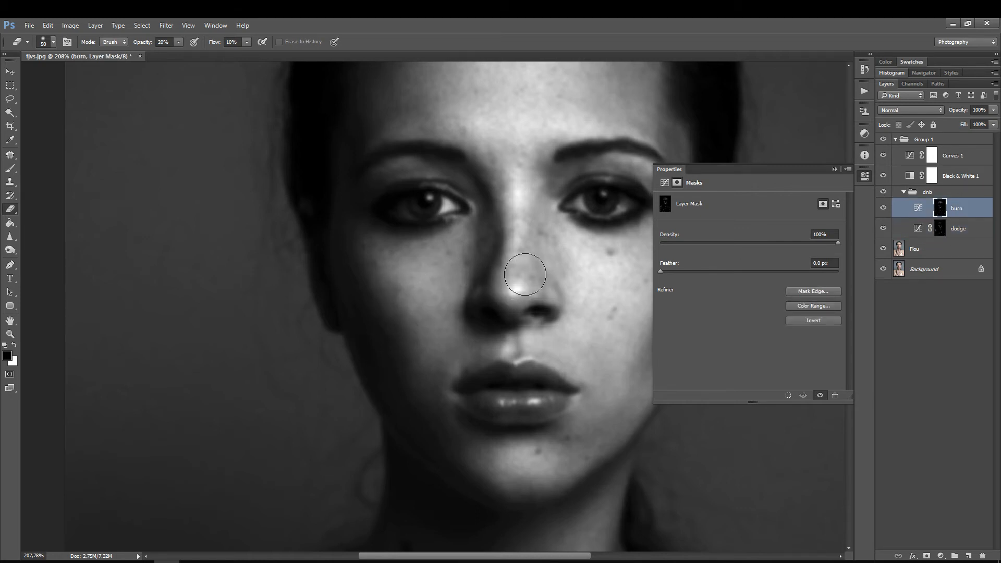
Step: Hide the Curves 1, Flou and Black & White 1 layers and fit the colour portrait in view
{"action": "left_click", "coordinate": [883, 156]}
{"action": "key", "text": "z"}
{"action": "mouse_move", "coordinate": [500, 263]}
{"action": "left_mouse_down"}
{"action": "mouse_move", "coordinate": [456, 261]}
{"action": "mouse_move", "coordinate": [442, 300]}
{"action": "left_mouse_up"}
{"action": "key", "text": "e"}
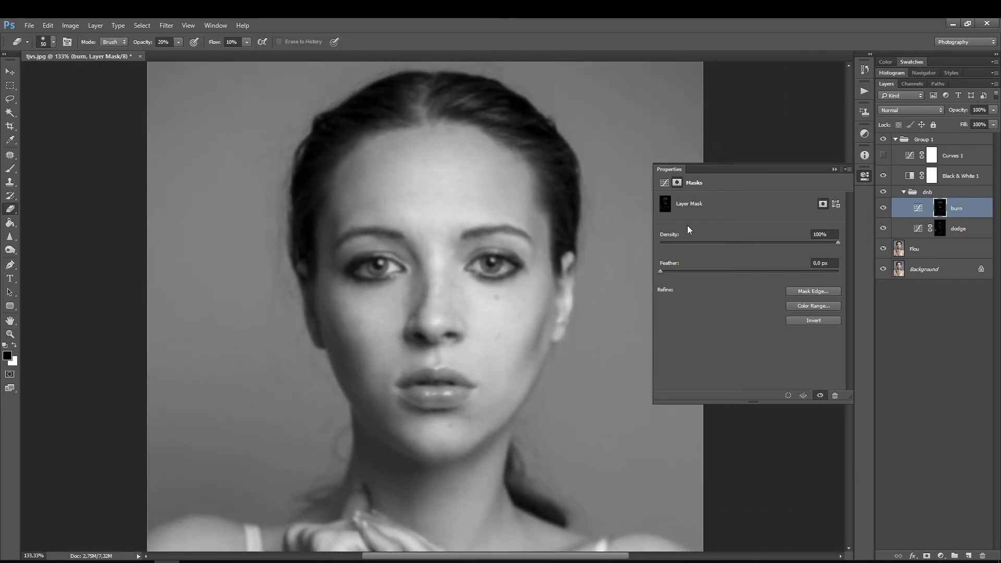
{"action": "left_click", "coordinate": [882, 249]}
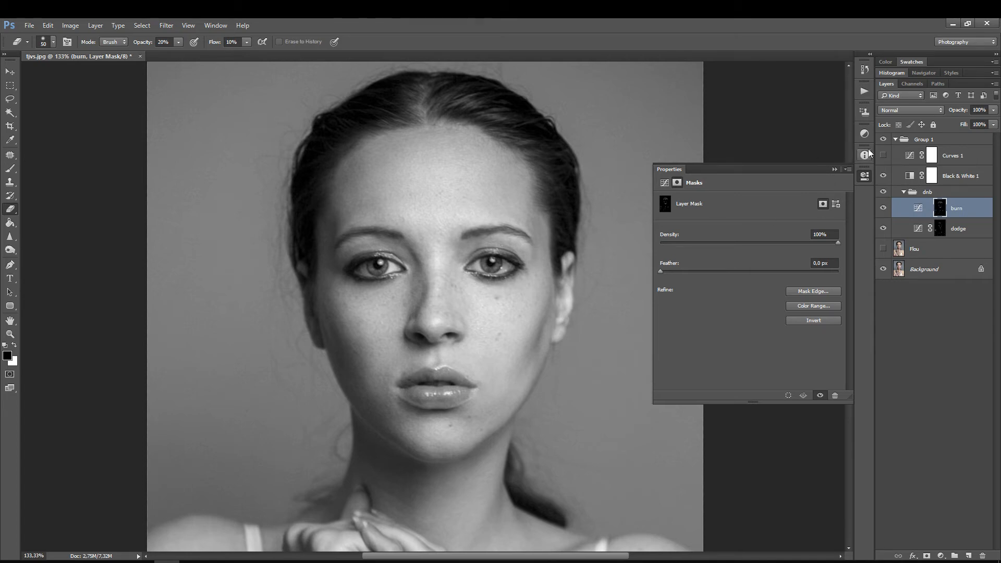
{"action": "left_click", "coordinate": [883, 176]}
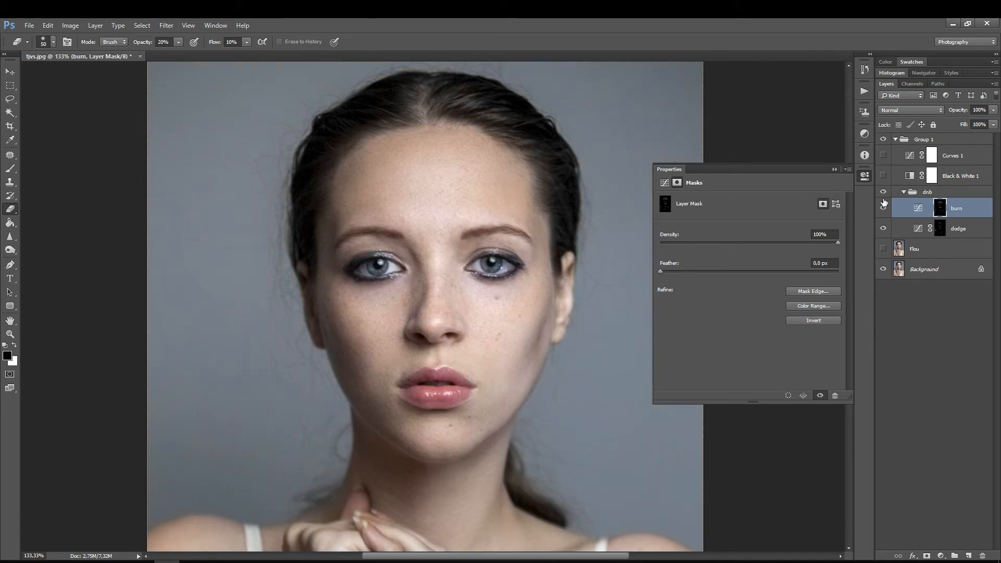
{"action": "key", "text": "ctrl+0"}
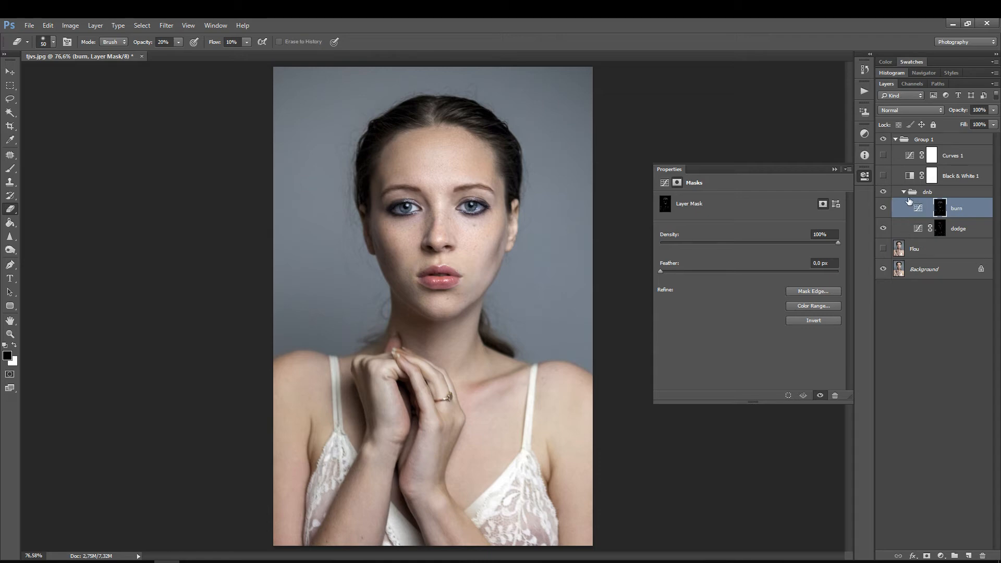
Step: Compare the full colour portrait with and without the dnb group
{"action": "left_click", "coordinate": [882, 192]}
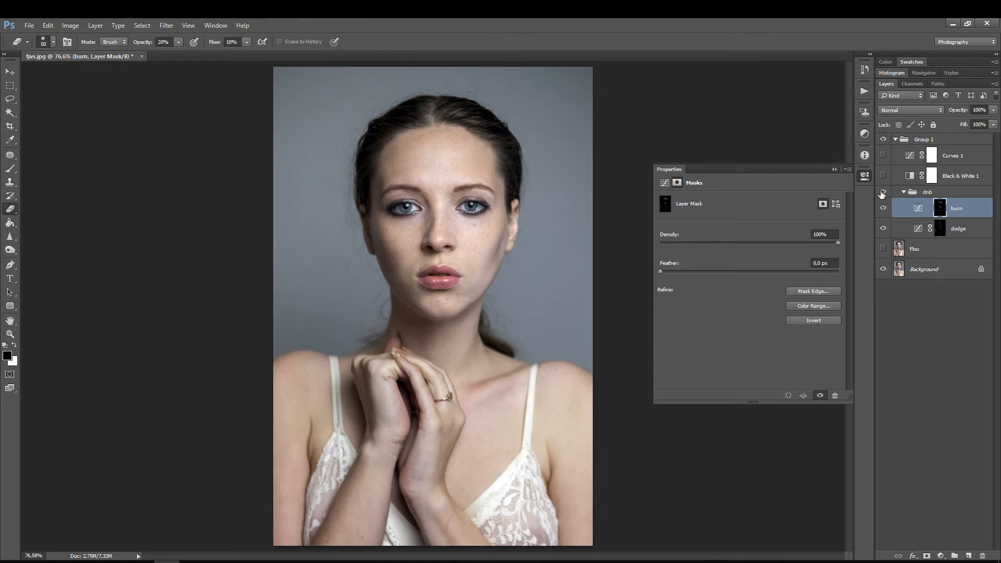
{"action": "left_click", "coordinate": [882, 193]}
{"action": "left_click", "coordinate": [883, 193]}
{"action": "left_click", "coordinate": [885, 194]}
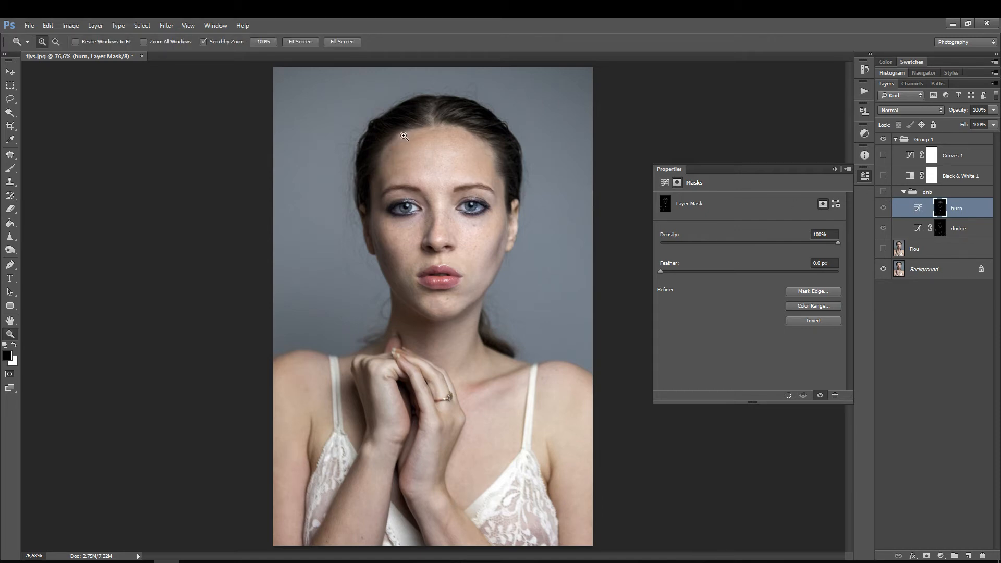
Step: Compare the face in colour up close with and without the dnb group, leaving the group visible
{"action": "left_click_drag", "start_coordinate": [405, 143], "coordinate": [461, 108]}
{"action": "left_click_drag", "start_coordinate": [456, 292], "coordinate": [375, 271]}
{"action": "left_click", "coordinate": [884, 193]}
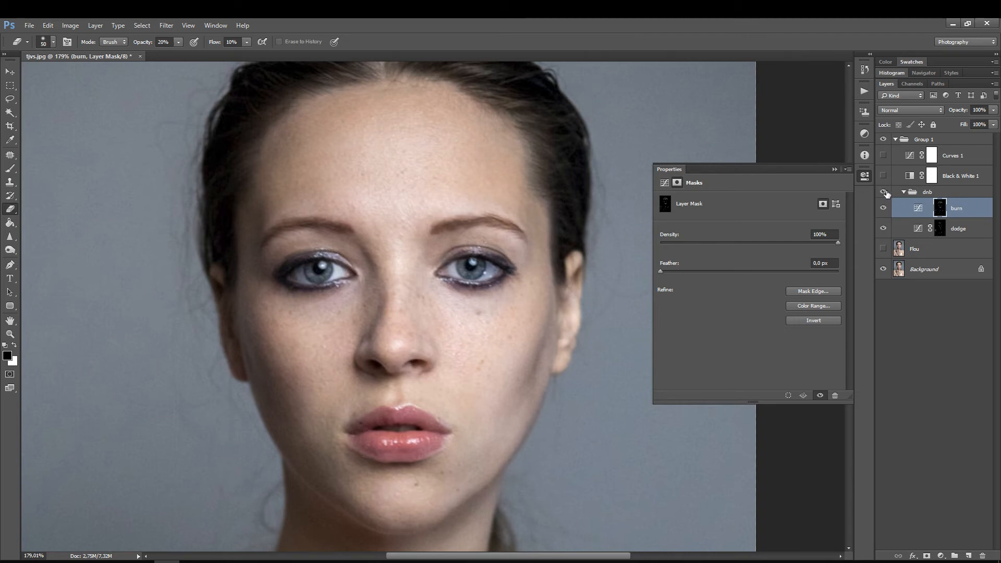
{"action": "left_click", "coordinate": [885, 192]}
{"action": "left_click", "coordinate": [885, 192]}
{"action": "left_click", "coordinate": [884, 192]}
{"action": "left_click", "coordinate": [884, 193]}
{"action": "left_click", "coordinate": [888, 191]}
{"action": "left_click", "coordinate": [889, 192]}
{"action": "left_click", "coordinate": [883, 192]}
{"action": "left_click", "coordinate": [881, 193]}
{"action": "left_click", "coordinate": [880, 194]}
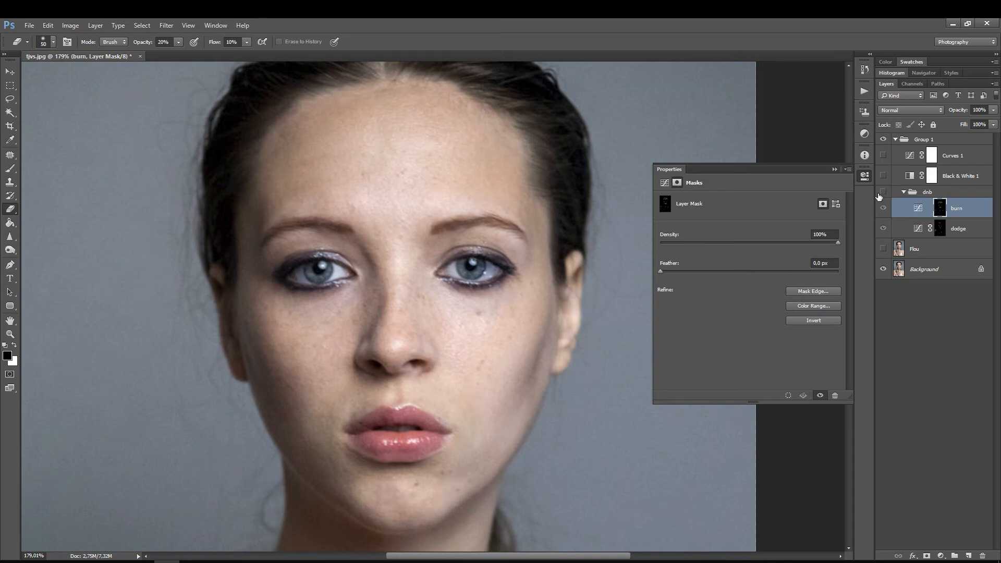
{"action": "left_click", "coordinate": [879, 194]}
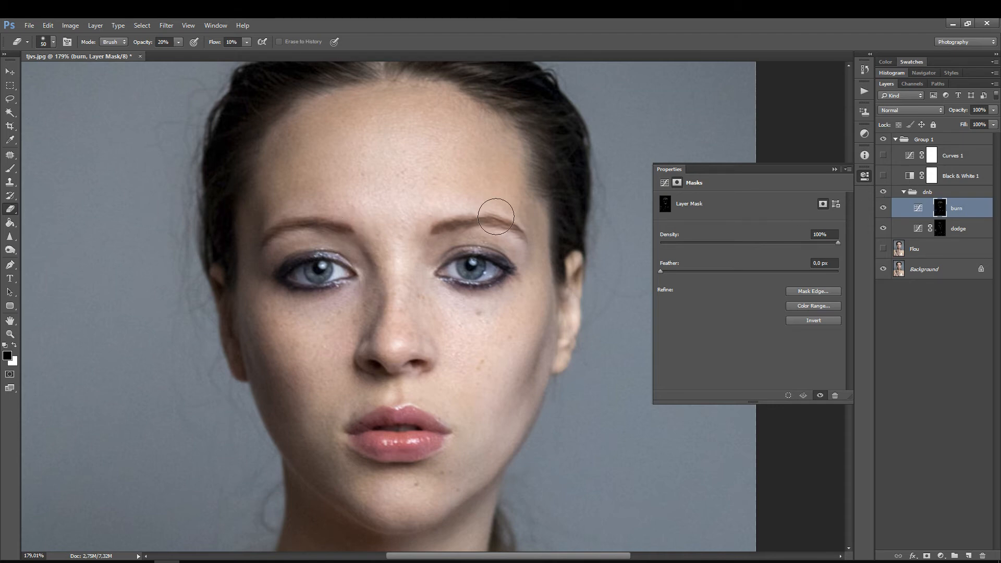
Step: Examine the retouched colour portrait at reduced size, from the face down to the hands and shoulders
{"action": "key", "text": "ctrl+space"}
{"action": "left_click_drag", "start_coordinate": [498, 222], "coordinate": [447, 245]}
{"action": "key", "text": "ctrl+space"}
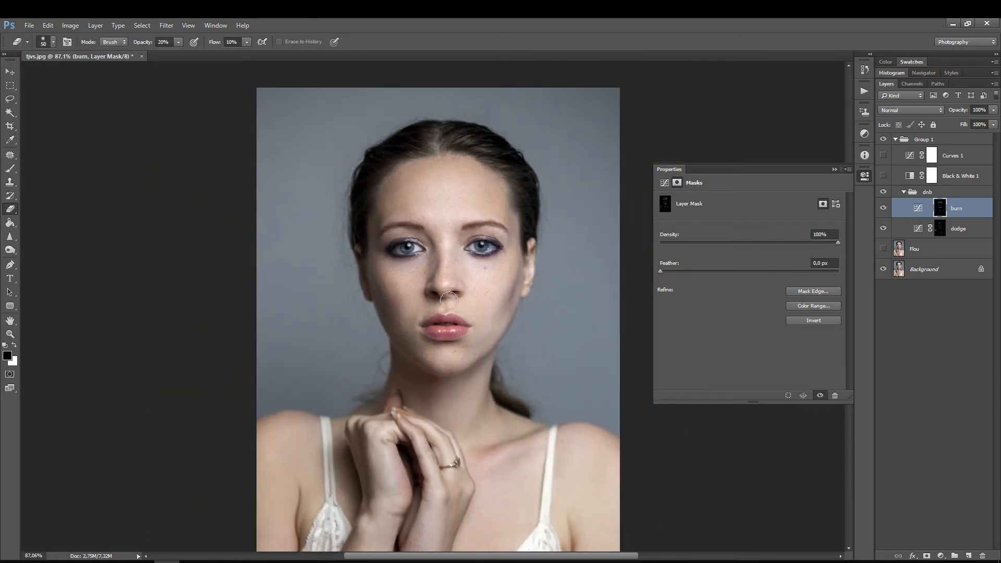
{"action": "key", "text": "space"}
{"action": "left_click_drag", "start_coordinate": [424, 342], "coordinate": [393, 316]}
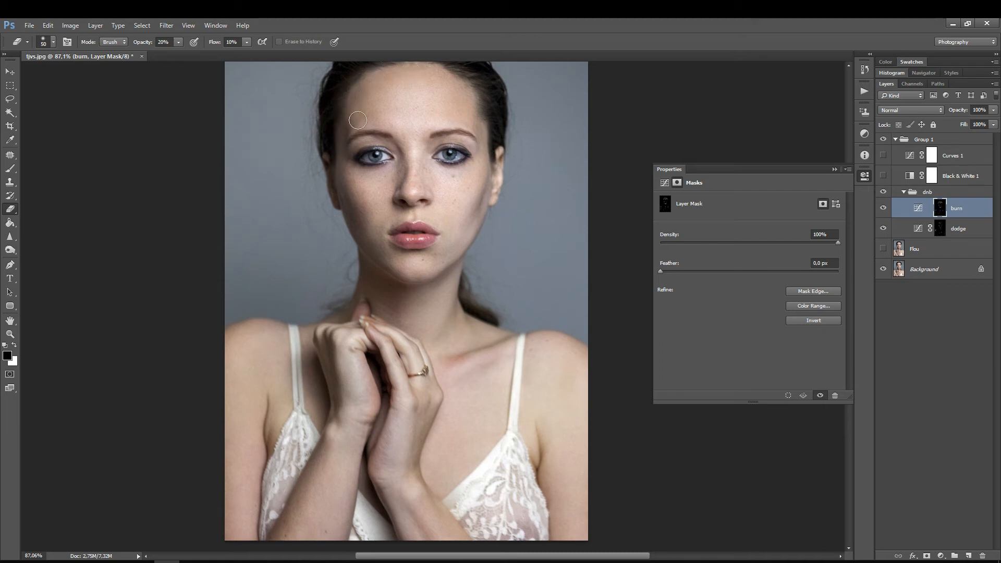
{"action": "scroll", "coordinate": [432, 267], "scroll_direction": "up", "scroll_amount": 1}
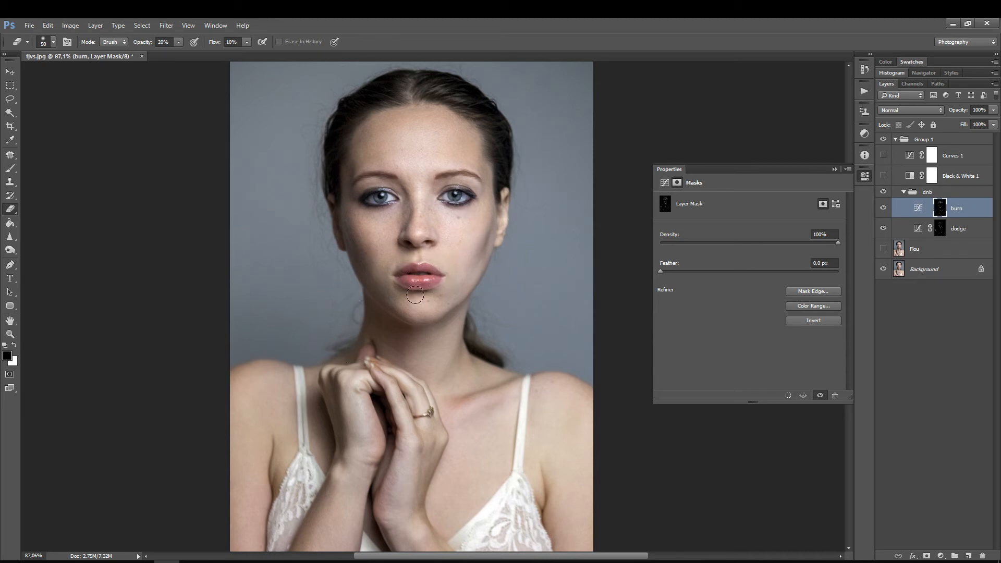
Step: Examine the burn layer's mask on its own, over the face up close and across the whole portrait
{"action": "mouse_move", "coordinate": [414, 322]}
{"action": "left_mouse_down"}
{"action": "mouse_move", "coordinate": [410, 286]}
{"action": "mouse_move", "coordinate": [422, 257]}
{"action": "mouse_move", "coordinate": [418, 297]}
{"action": "left_mouse_up"}
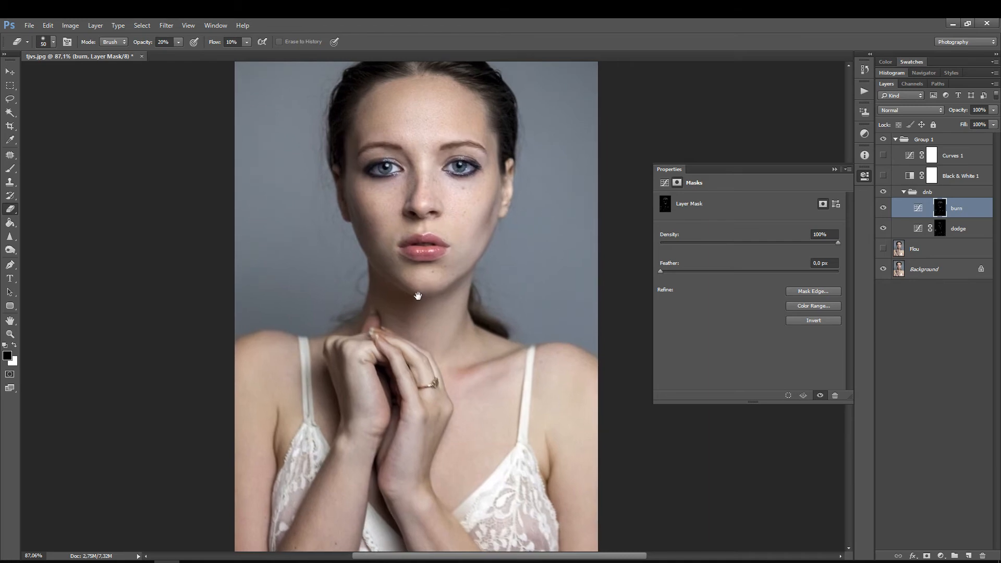
{"action": "key", "text": "ctrl+space"}
{"action": "left_click_drag", "start_coordinate": [429, 157], "coordinate": [490, 159]}
{"action": "left_click_drag", "start_coordinate": [422, 249], "coordinate": [412, 332]}
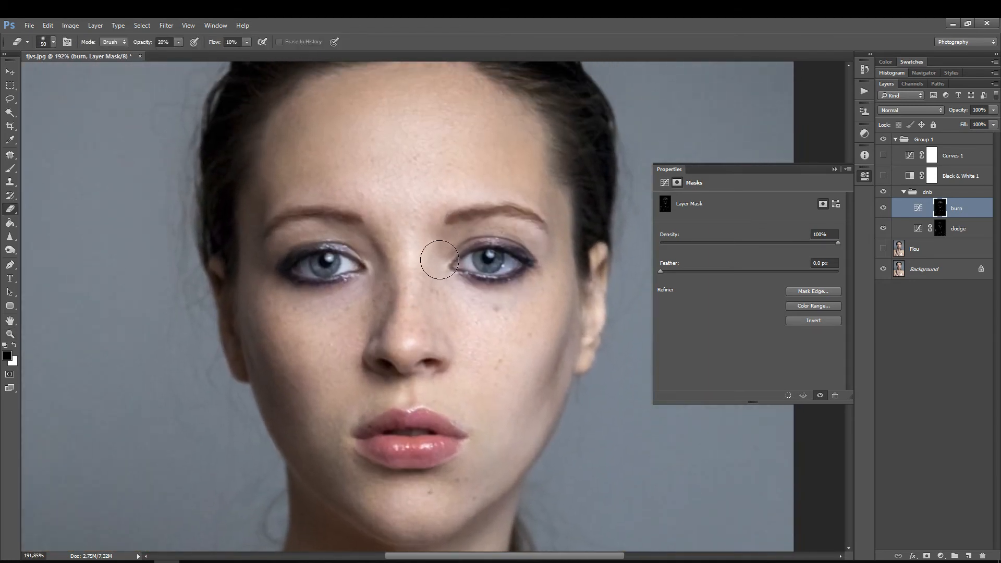
{"action": "left_click", "coordinate": [941, 214], "text": "alt"}
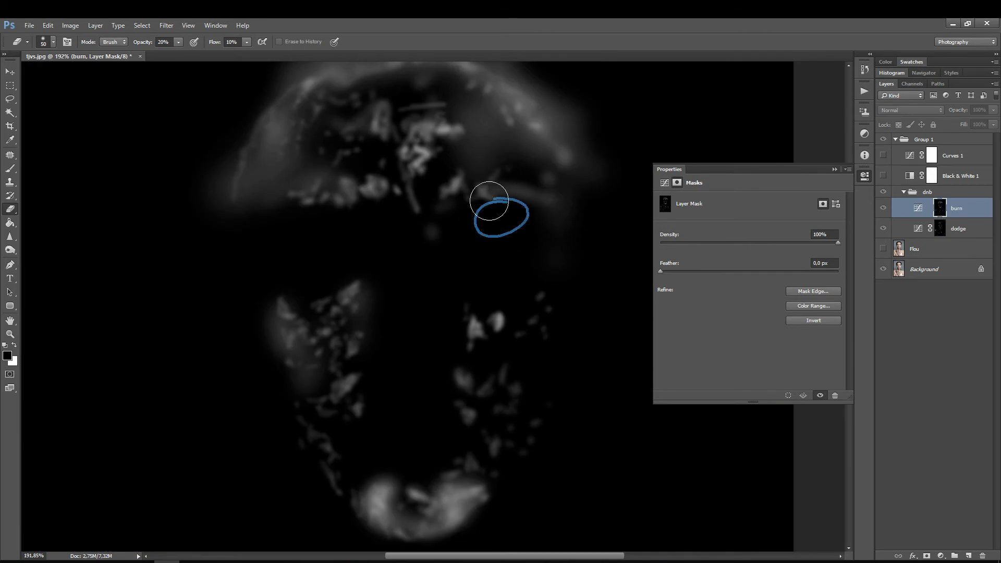
{"action": "key", "text": "ctrl+0"}
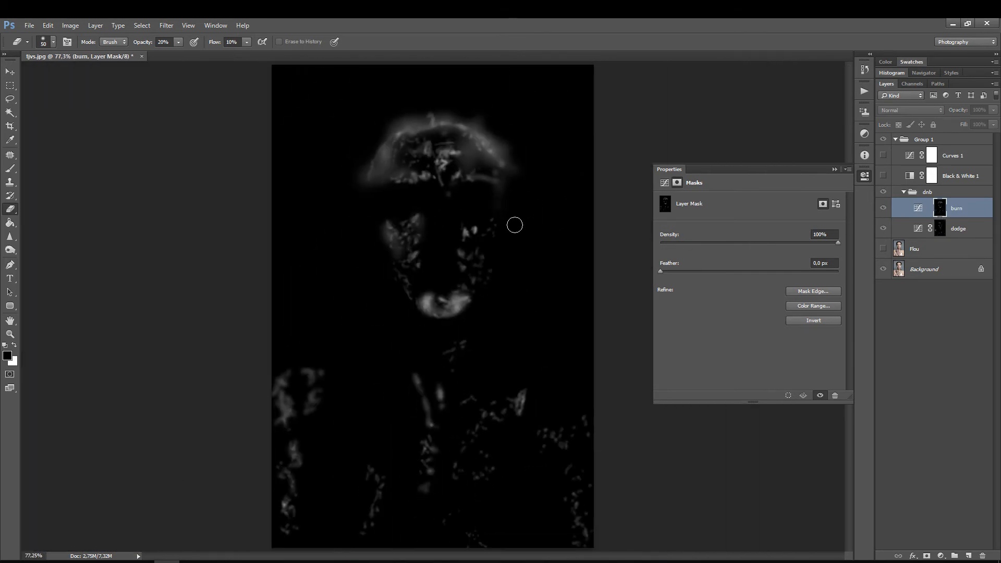
Step: Compare the dodge and burn masks on the whole portrait, ending on the normal colour image
{"action": "left_click", "coordinate": [940, 231], "text": "alt"}
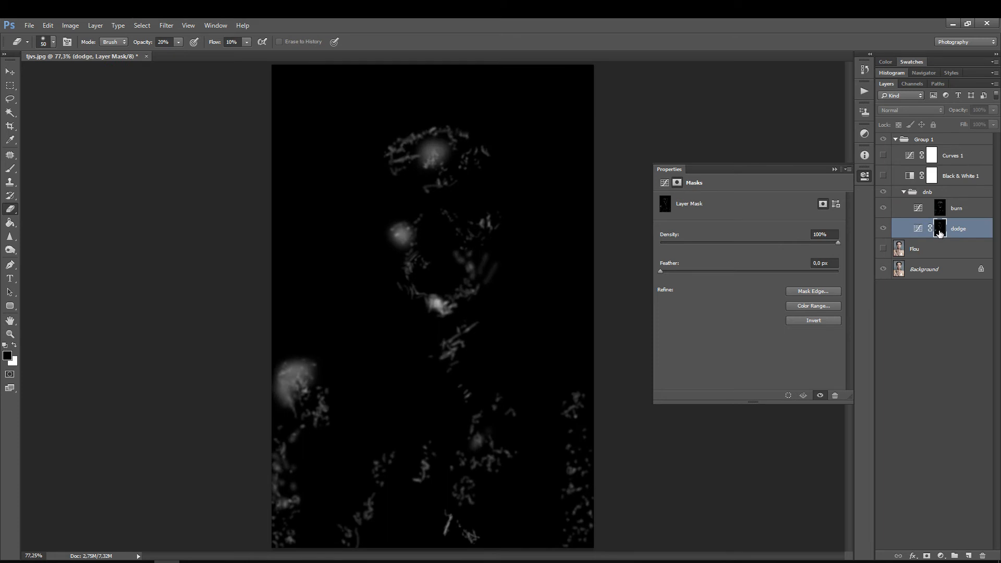
{"action": "left_click", "coordinate": [950, 206]}
{"action": "left_click", "coordinate": [941, 206]}
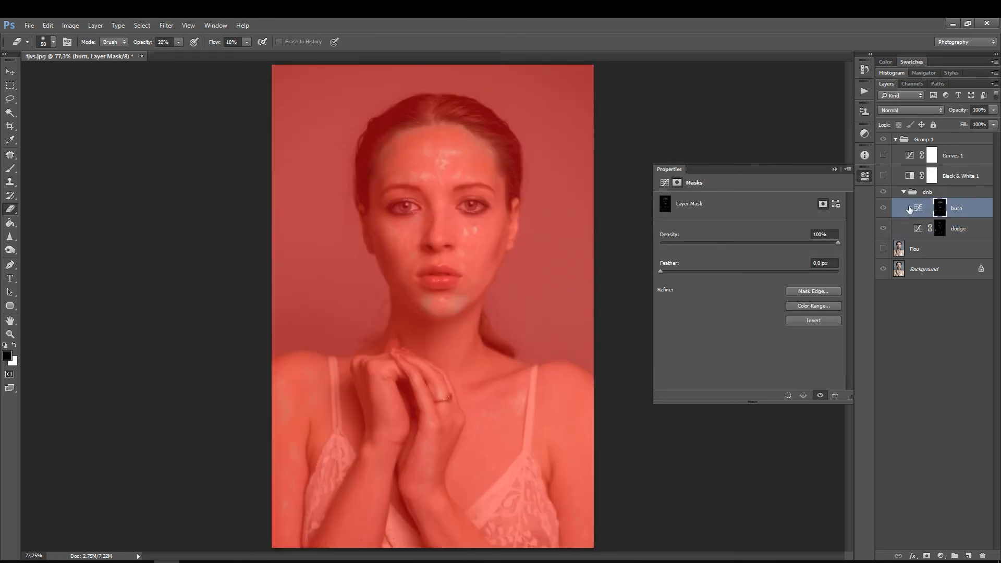
{"action": "left_click", "coordinate": [919, 210]}
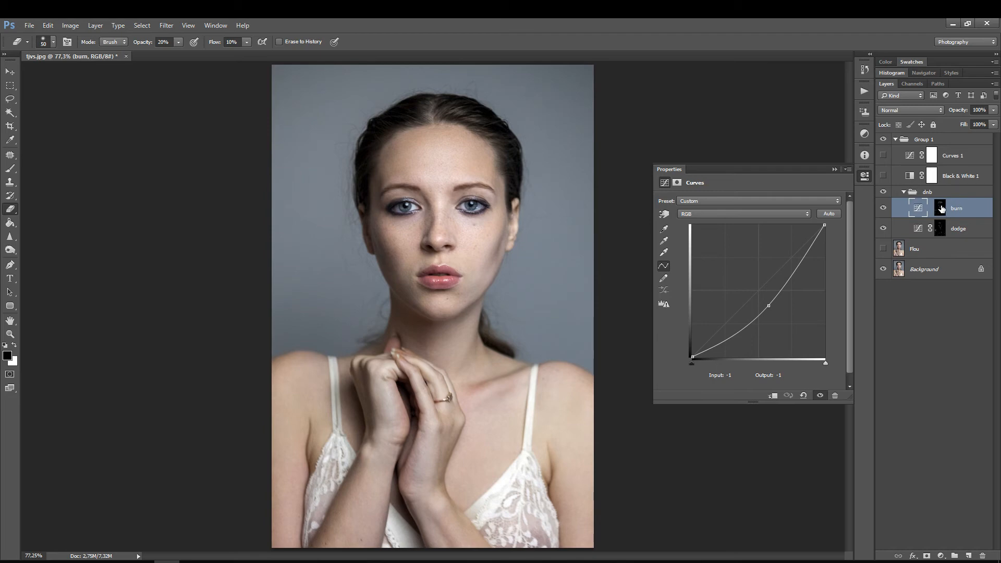
{"action": "left_click", "coordinate": [941, 208], "text": "alt"}
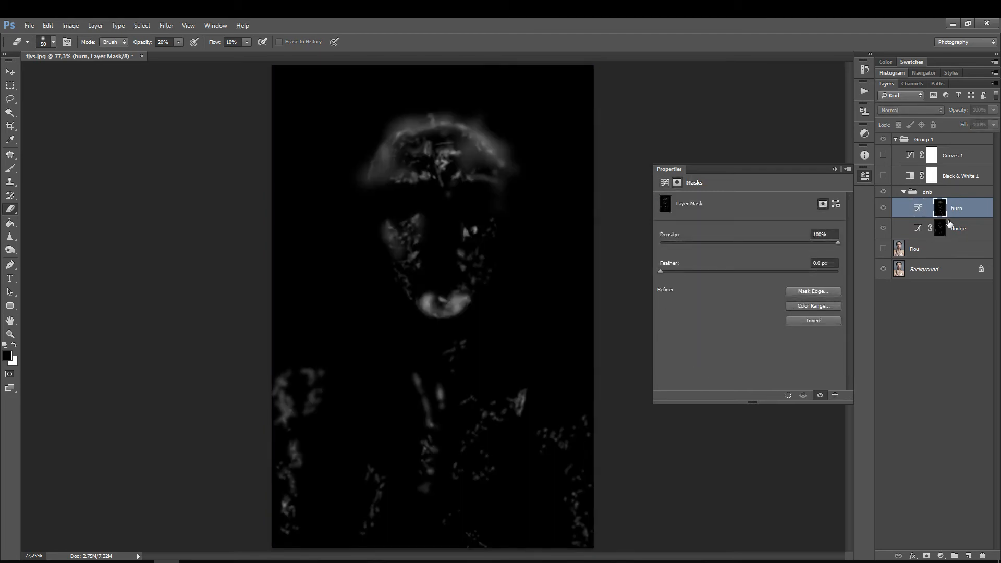
{"action": "left_click", "coordinate": [938, 229], "text": "alt"}
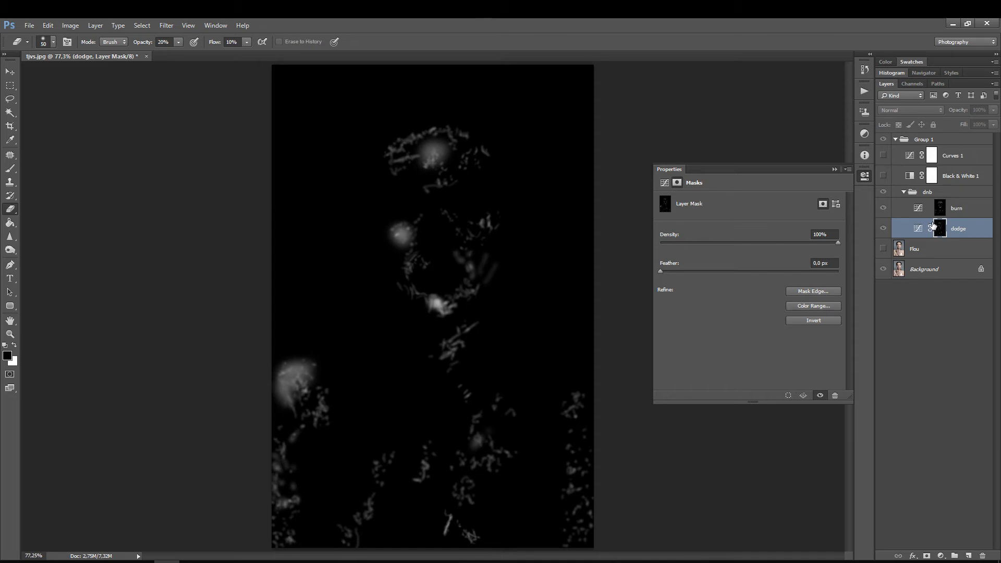
{"action": "left_click", "coordinate": [941, 209], "text": "alt"}
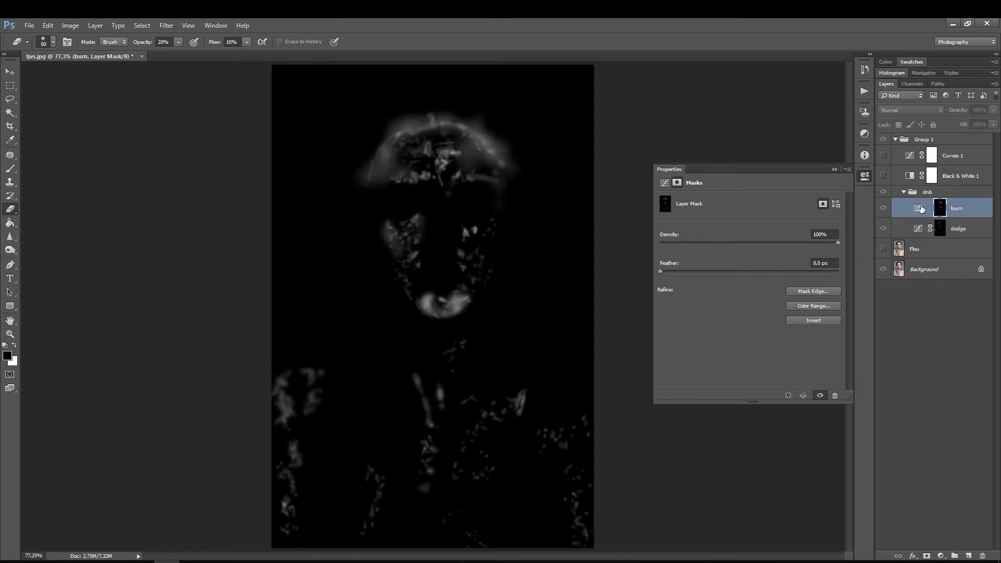
{"action": "left_click", "coordinate": [919, 209]}
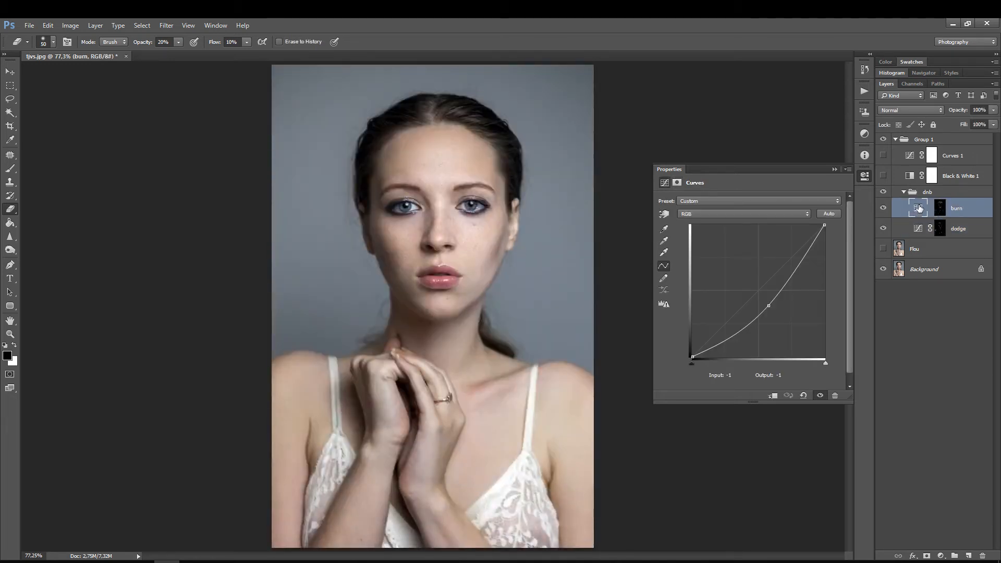
Step: Collapse the dnb group and show the Black & White 1, Curves 1 and Flou layers, with the face up close
{"action": "left_click", "coordinate": [905, 192]}
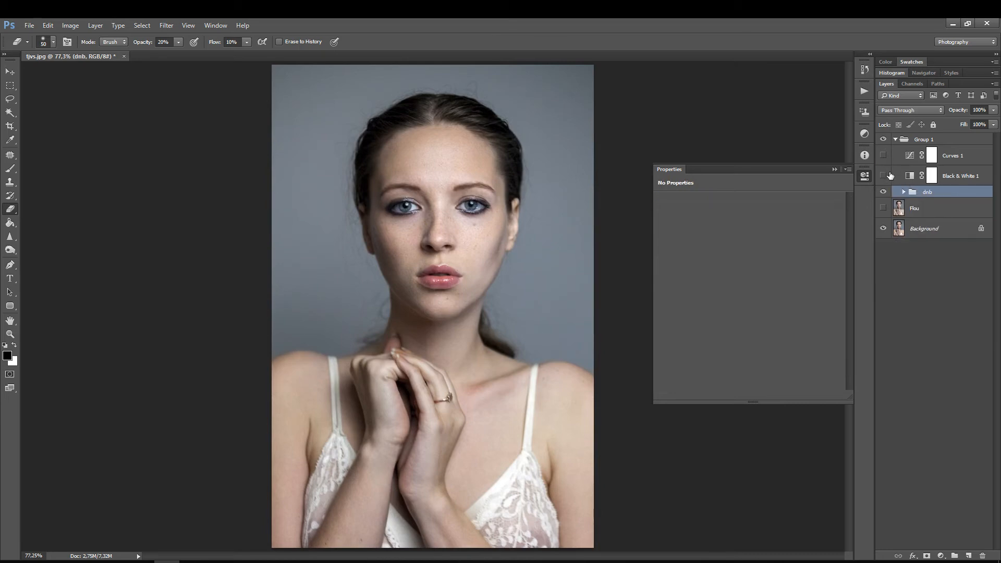
{"action": "left_click", "coordinate": [882, 175]}
{"action": "left_click", "coordinate": [882, 156]}
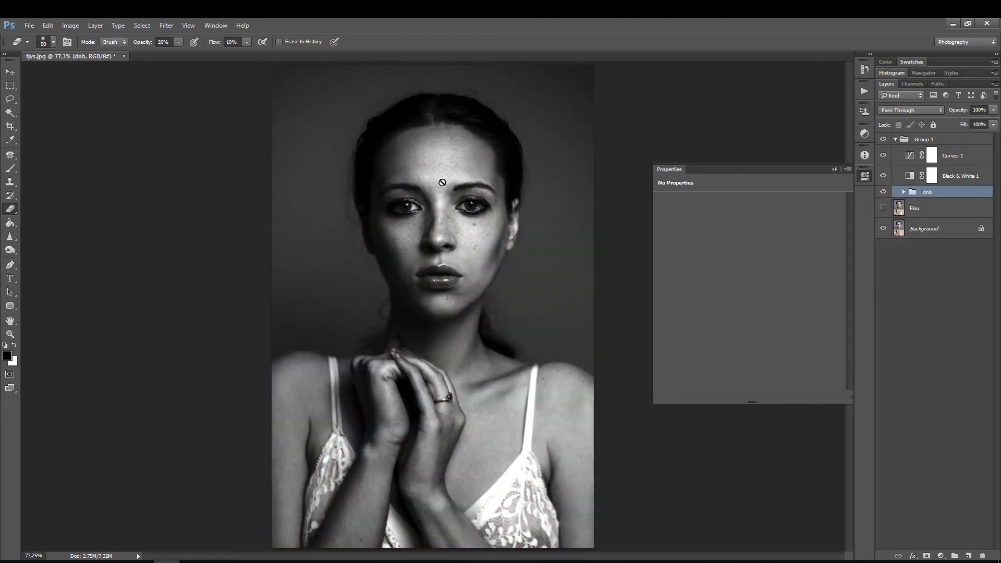
{"action": "key", "text": "z"}
{"action": "left_click_drag", "start_coordinate": [441, 185], "coordinate": [472, 186]}
{"action": "key", "text": "e"}
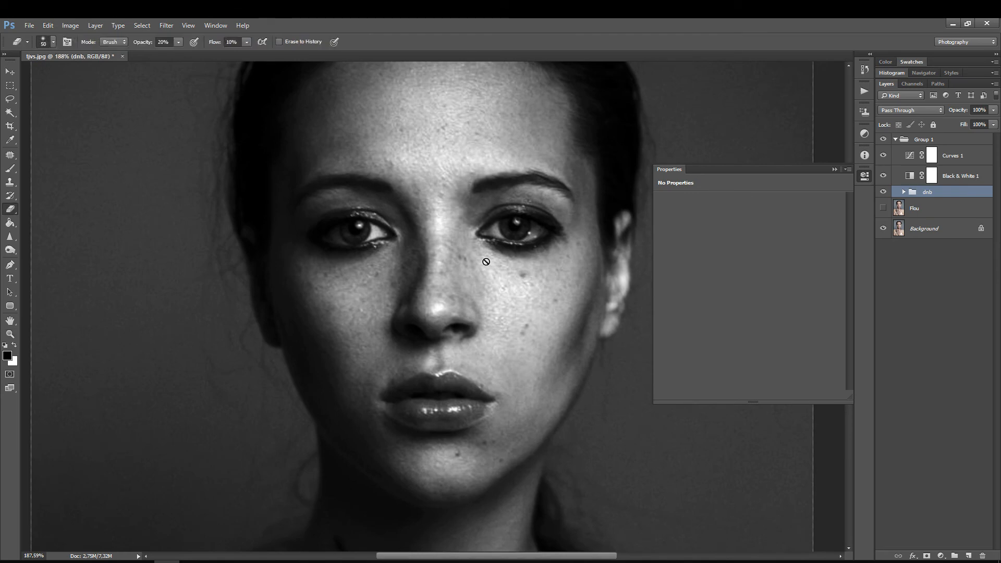
{"action": "left_click", "coordinate": [882, 208]}
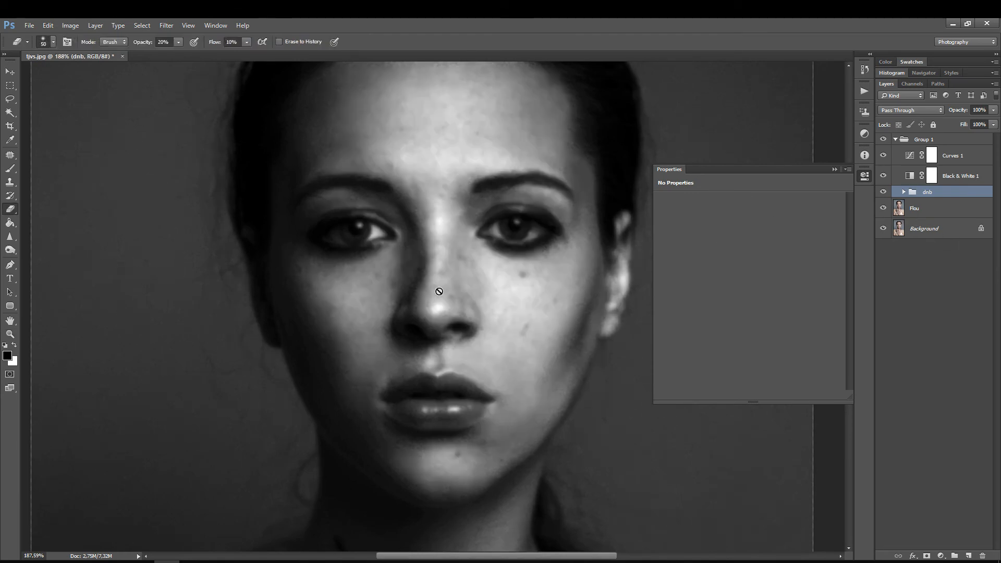
{"action": "left_click_drag", "start_coordinate": [439, 291], "coordinate": [399, 302]}
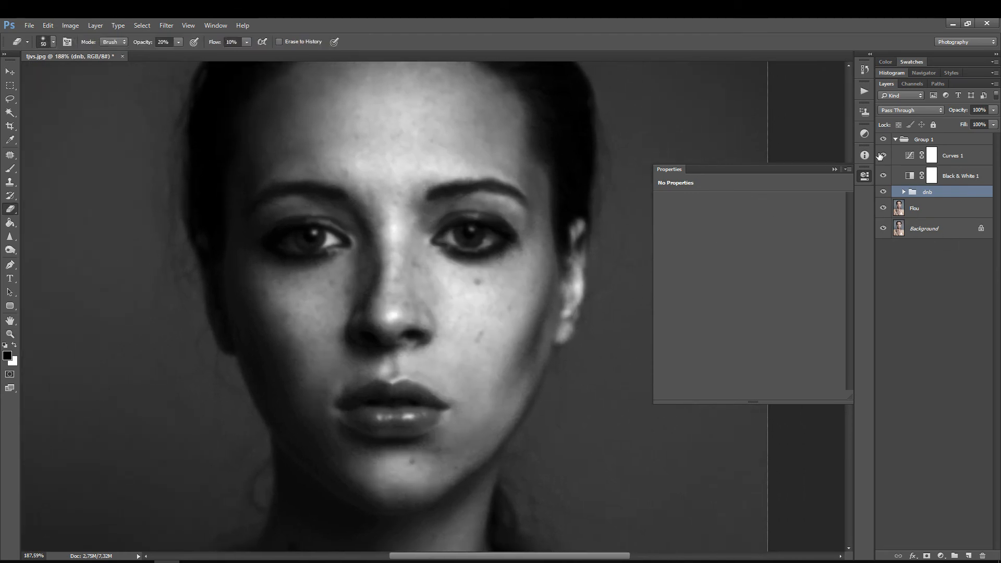
Step: Brighten the helper view by moving the Curves 1 midpoint to input 132, output 93
{"action": "left_click", "coordinate": [883, 155]}
{"action": "left_click", "coordinate": [882, 155]}
{"action": "left_click", "coordinate": [909, 156]}
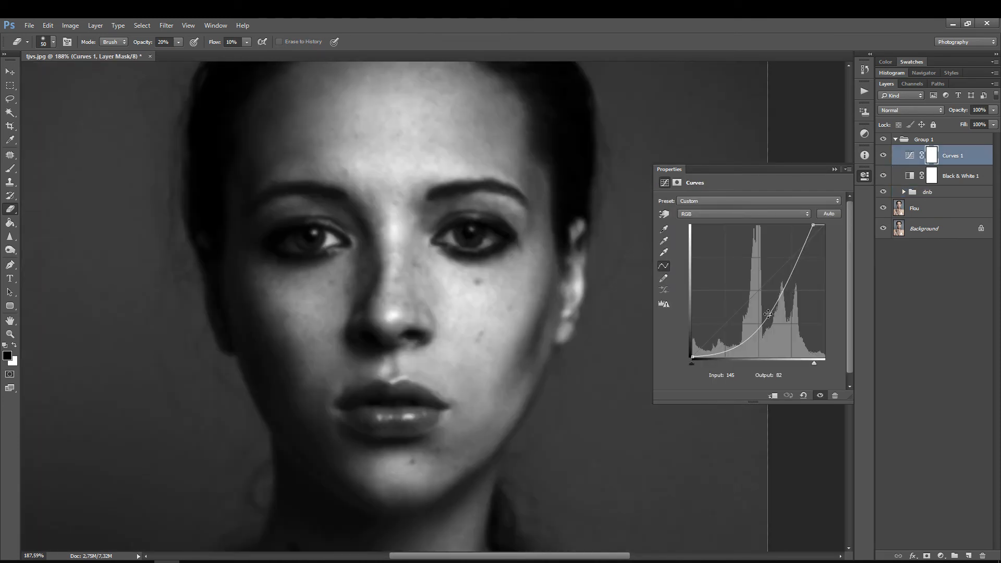
{"action": "left_click_drag", "start_coordinate": [768, 314], "coordinate": [761, 308]}
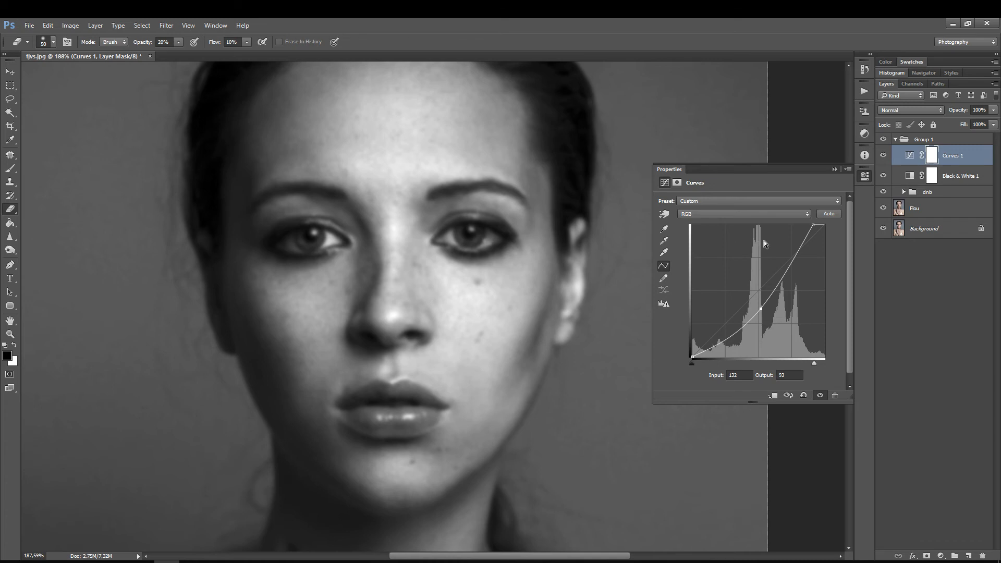
{"action": "left_click", "coordinate": [863, 176]}
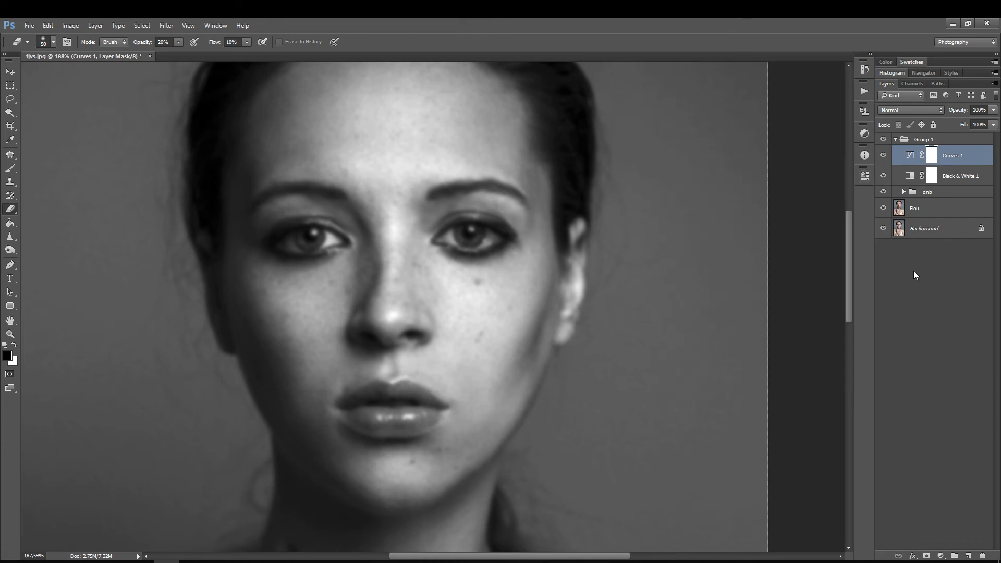
Step: Run the Dodge and Burn action above the dnb group and rename the new group Nez
{"action": "left_click", "coordinate": [926, 194]}
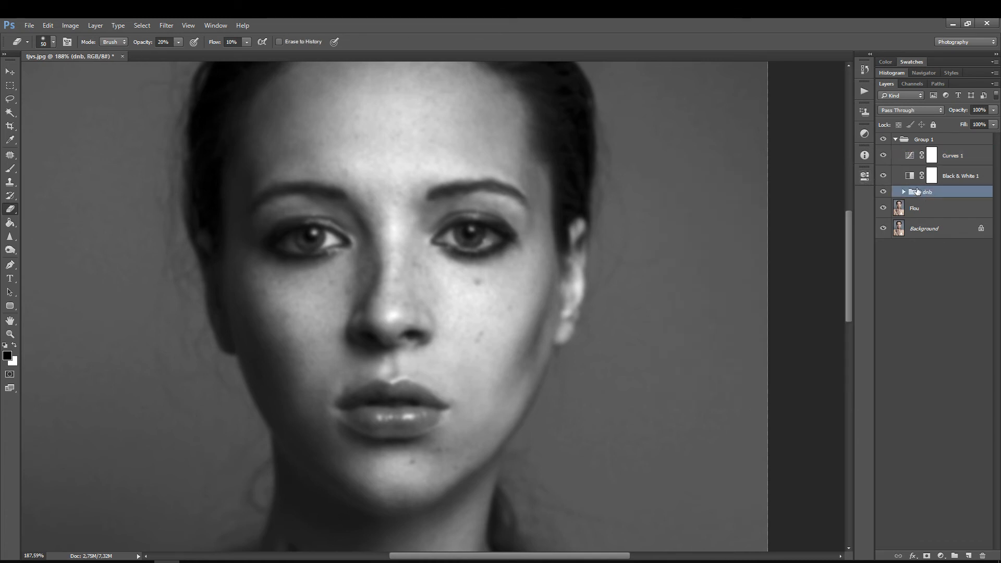
{"action": "left_click", "coordinate": [864, 92]}
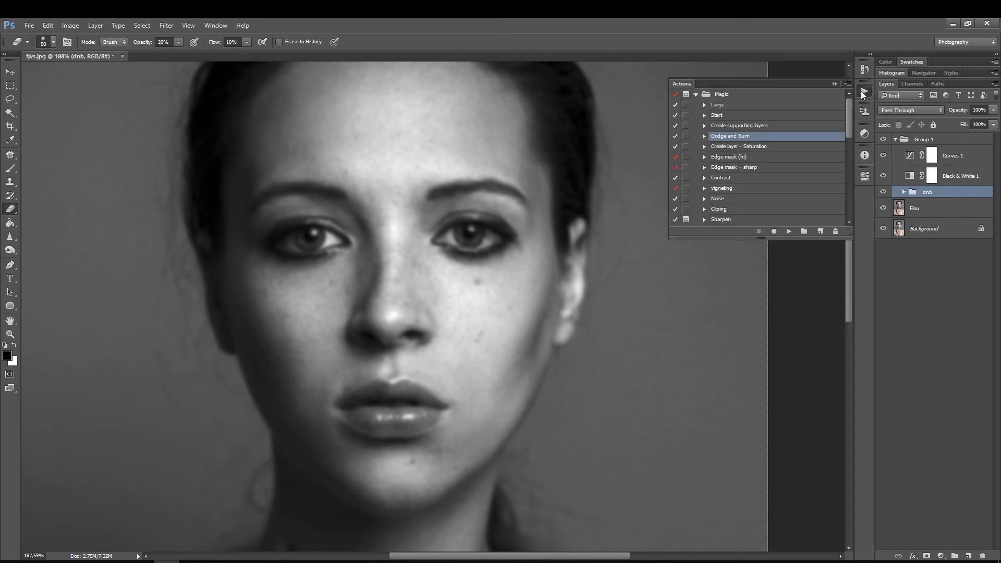
{"action": "left_click", "coordinate": [790, 231]}
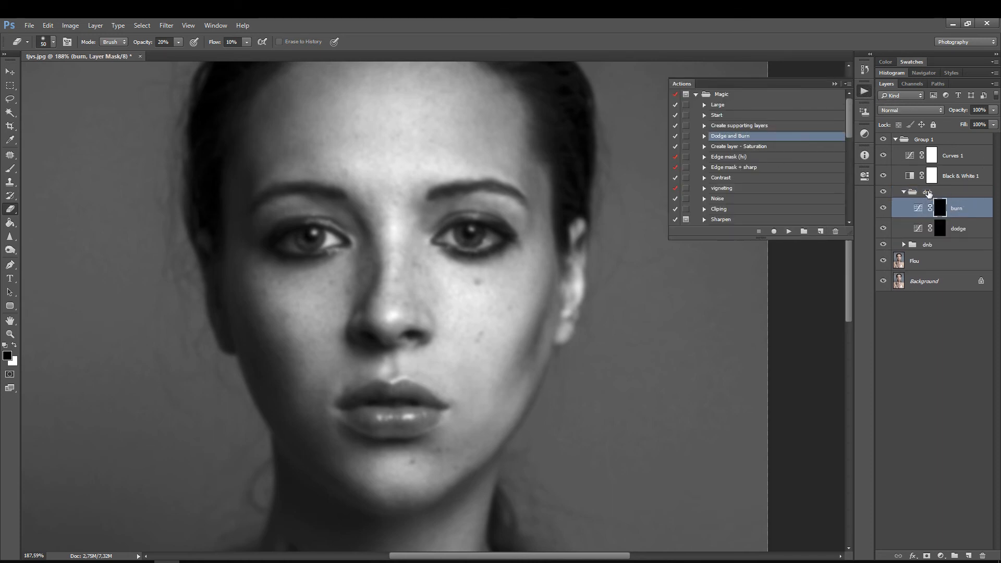
{"action": "double_click", "coordinate": [927, 192]}
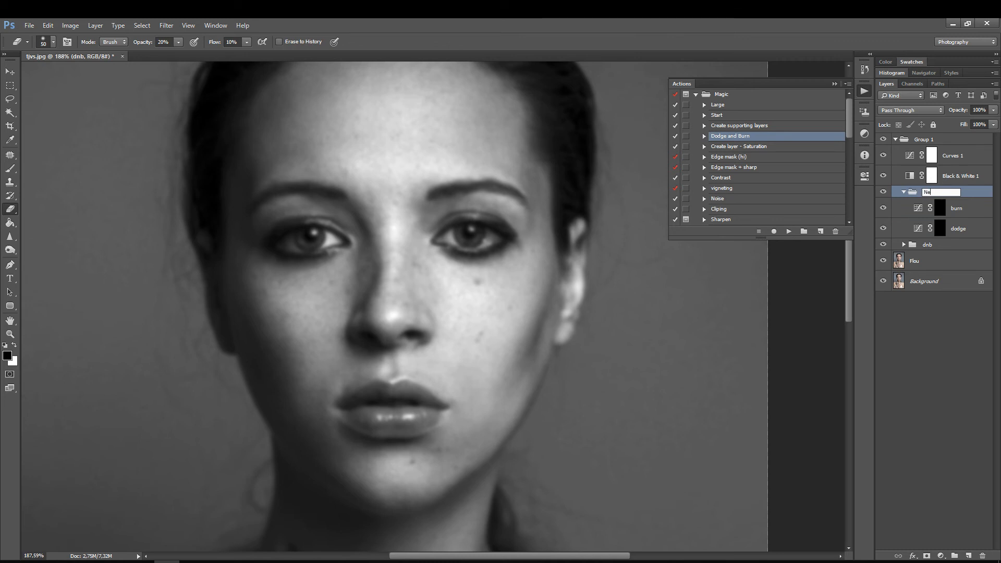
{"action": "key", "text": "Return"}
Step: Dodge the dark patches along the nose on the Nez group's dodge mask with a smaller eraser brush
{"action": "left_click", "coordinate": [943, 229]}
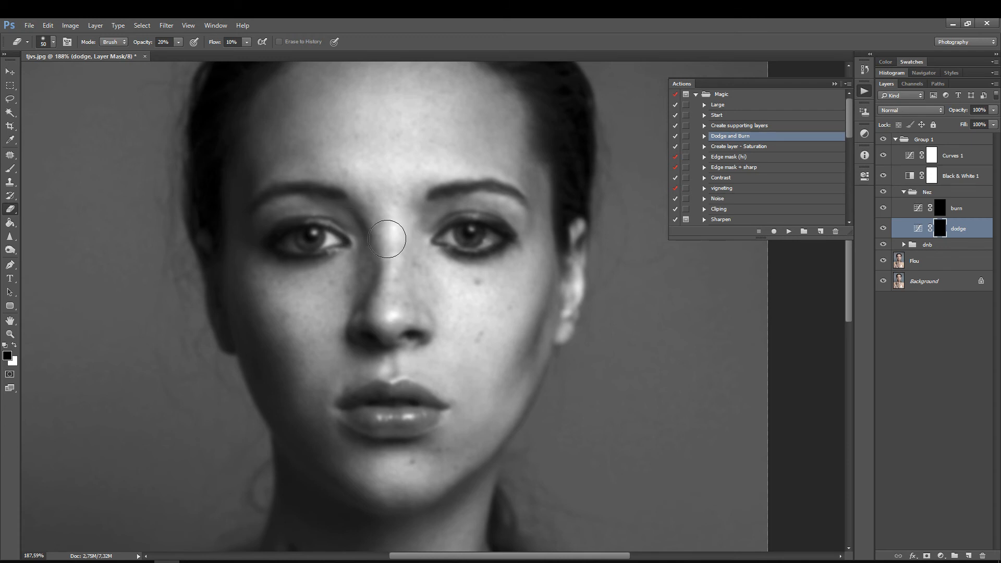
{"action": "key", "text": "z"}
{"action": "left_click_drag", "start_coordinate": [396, 257], "coordinate": [416, 230]}
{"action": "key", "text": "e"}
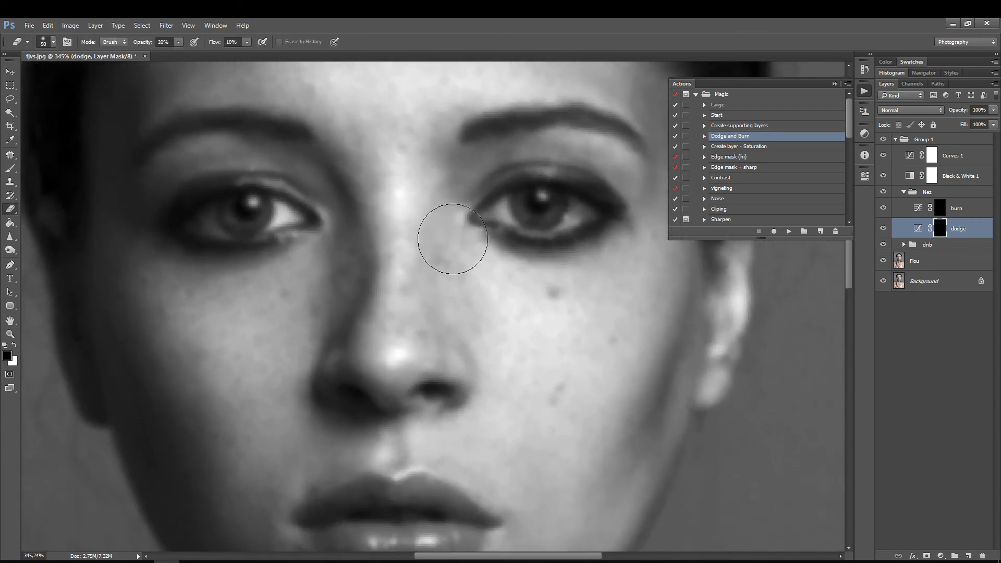
{"action": "key", "text": "z"}
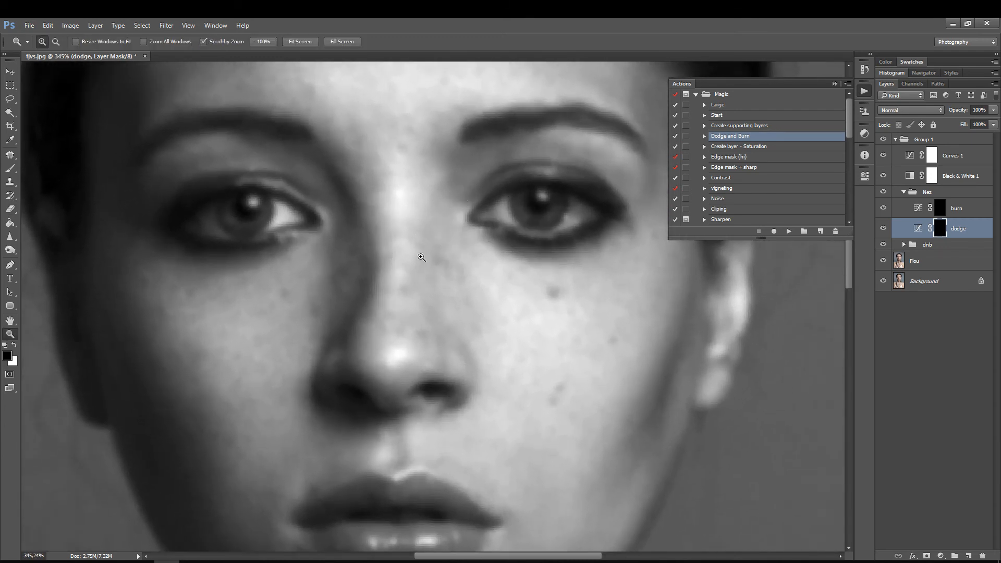
{"action": "left_click_drag", "start_coordinate": [421, 257], "coordinate": [480, 273]}
{"action": "key", "text": "e"}
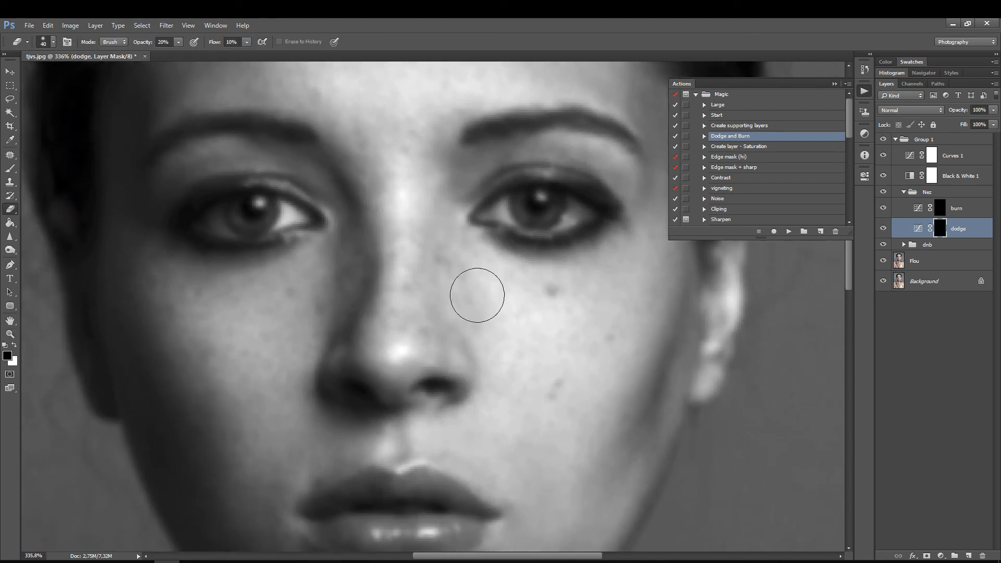
{"action": "key", "text": "bracketleft"}
{"action": "left_click_drag", "start_coordinate": [434, 288], "coordinate": [421, 262]}
Step: Burn the bright spots around the nose bridge and tip on the Nez group's burn mask with a size 10 brush
{"action": "left_click", "coordinate": [943, 208]}
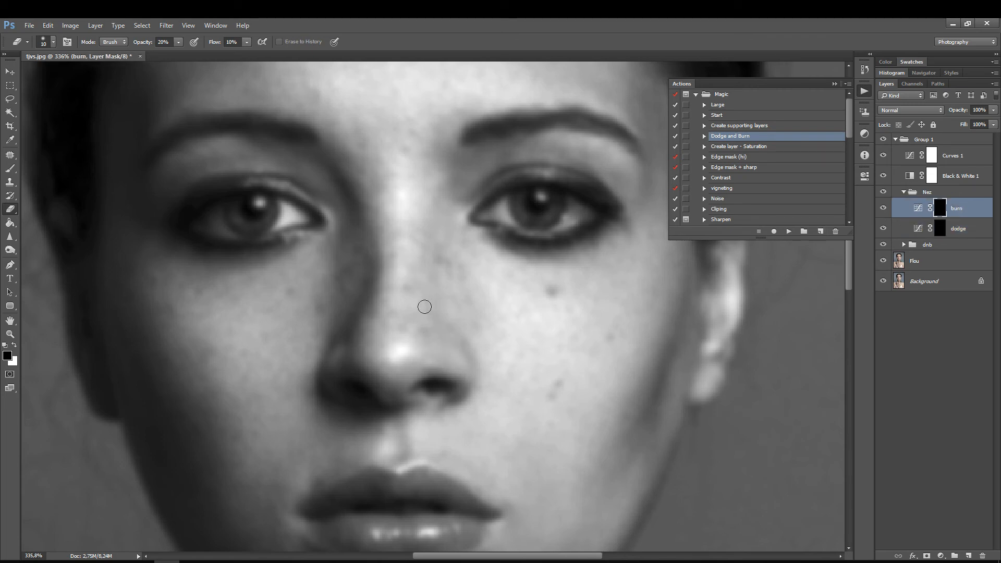
{"action": "left_click", "coordinate": [427, 330]}
{"action": "left_click", "coordinate": [436, 218], "text": "shift"}
{"action": "key", "text": "bracketright"}
{"action": "key", "text": "bracketleft"}
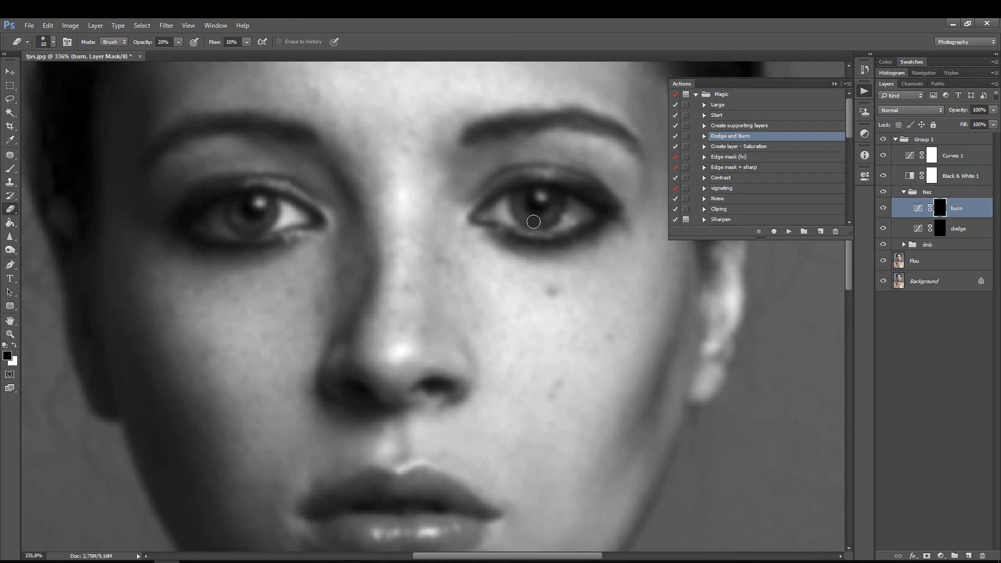
Step: Even out the shadowed side of the nose on the dodge mask and then on the burn mask
{"action": "left_click", "coordinate": [909, 227]}
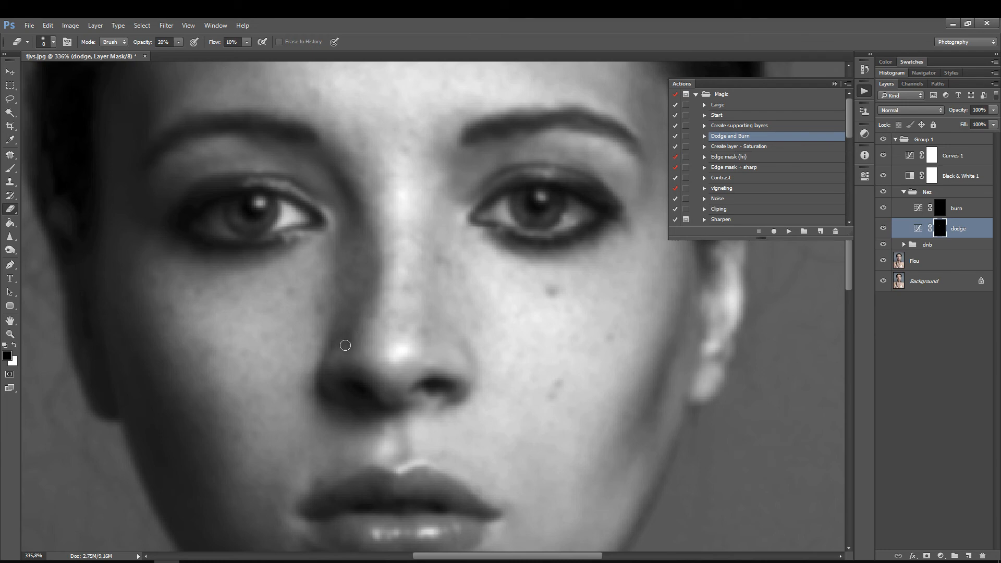
{"action": "left_click", "coordinate": [938, 209]}
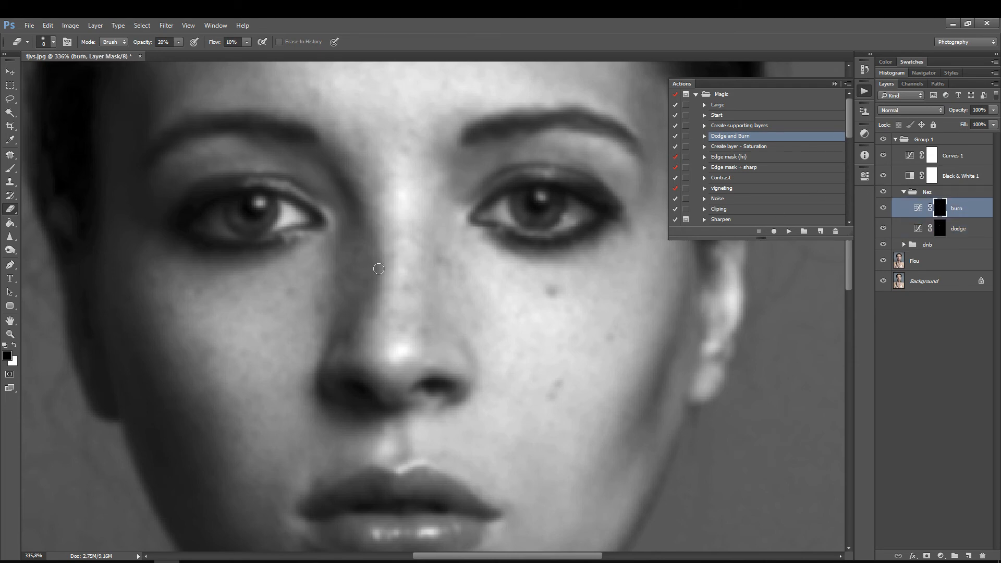
{"action": "key", "text": "bracketright"}
{"action": "key", "text": "bracketright"}
{"action": "key", "text": "bracketleft"}
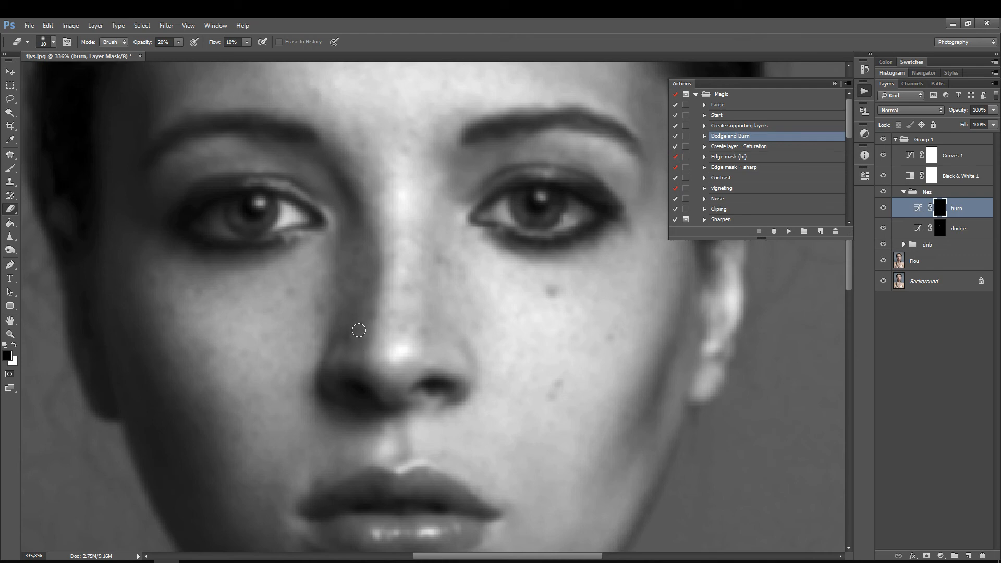
Step: Lighten the remaining dark patches along the shadowed side of the nose on the Nez group's dodge mask, varying the brush size
{"action": "left_click", "coordinate": [940, 234]}
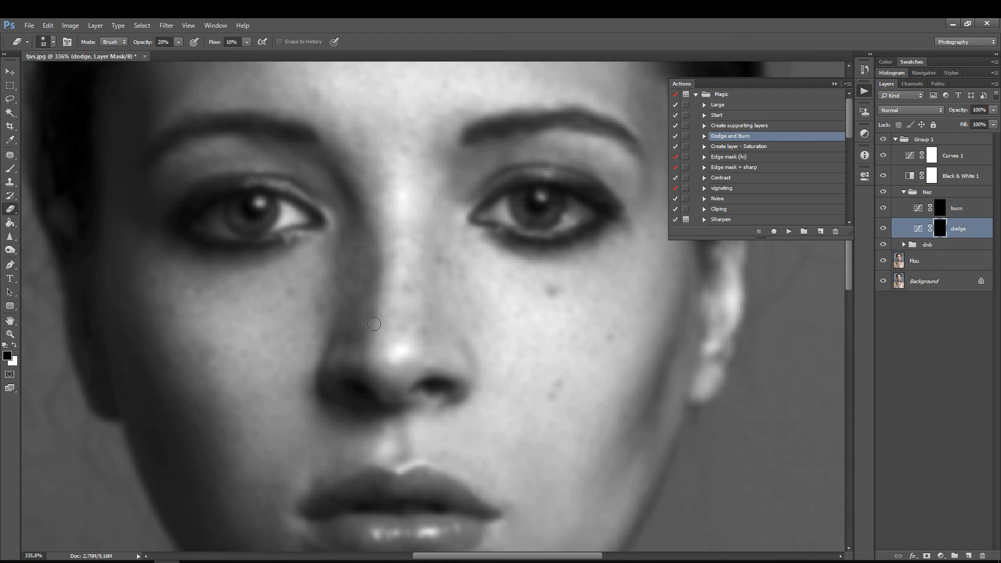
{"action": "key", "text": "bracketleft"}
{"action": "key", "text": "bracketleft"}
{"action": "key", "text": "bracketright"}
{"action": "key", "text": "bracketright"}
{"action": "key", "text": "bracketright"}
{"action": "key", "text": "bracketright"}
Step: Touch up the nose shadow on the burn mask and again on the dodge mask with a size 10 brush
{"action": "left_click", "coordinate": [940, 207]}
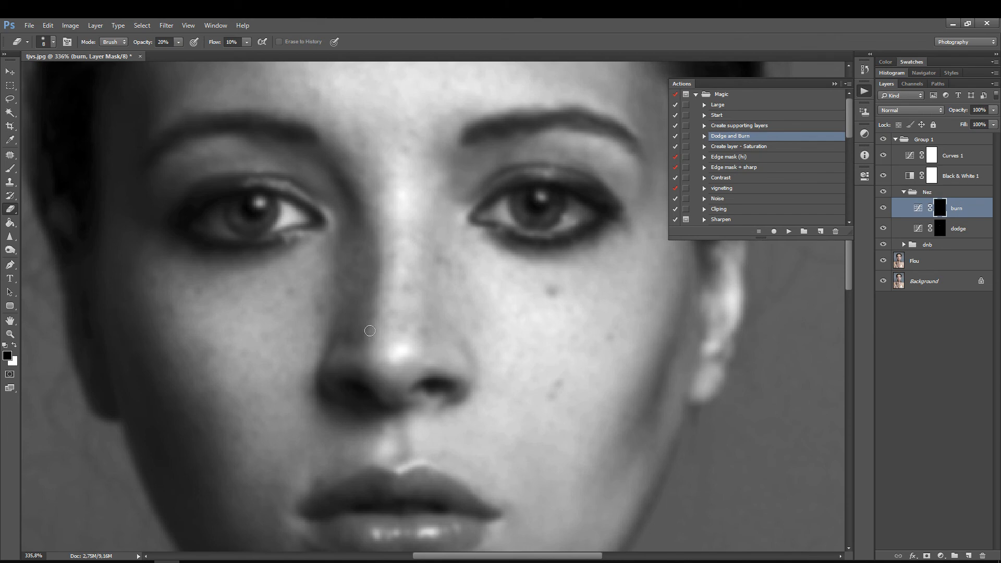
{"action": "left_click", "coordinate": [939, 229]}
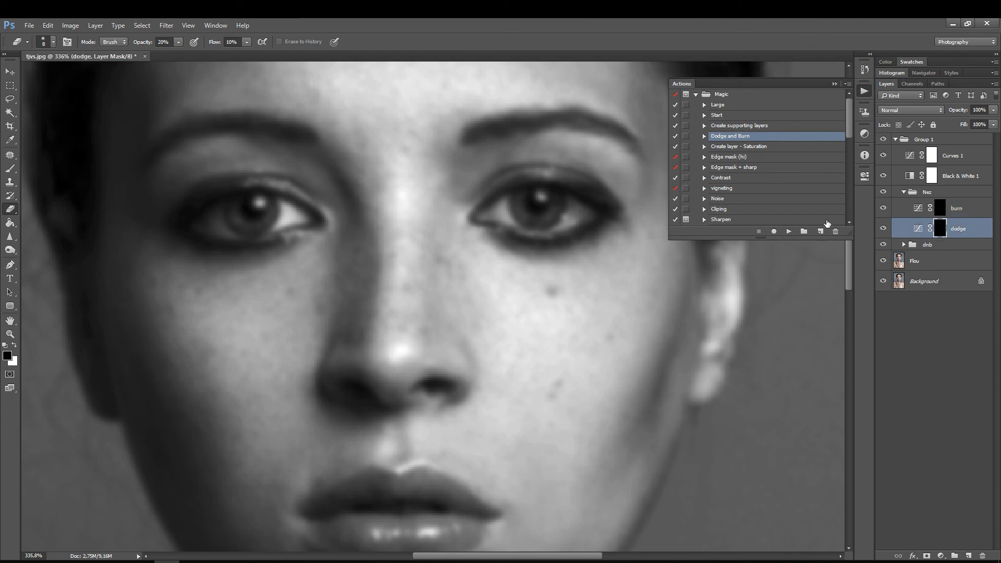
{"action": "key", "text": "bracketright"}
{"action": "key", "text": "bracketright"}
{"action": "key", "text": "bracketright"}
{"action": "key", "text": "bracketleft"}
Step: Hide the Flou layer and compare the portrait with and without the Nez group
{"action": "key", "text": "z"}
{"action": "left_click_drag", "start_coordinate": [484, 233], "coordinate": [436, 293]}
{"action": "key", "text": "e"}
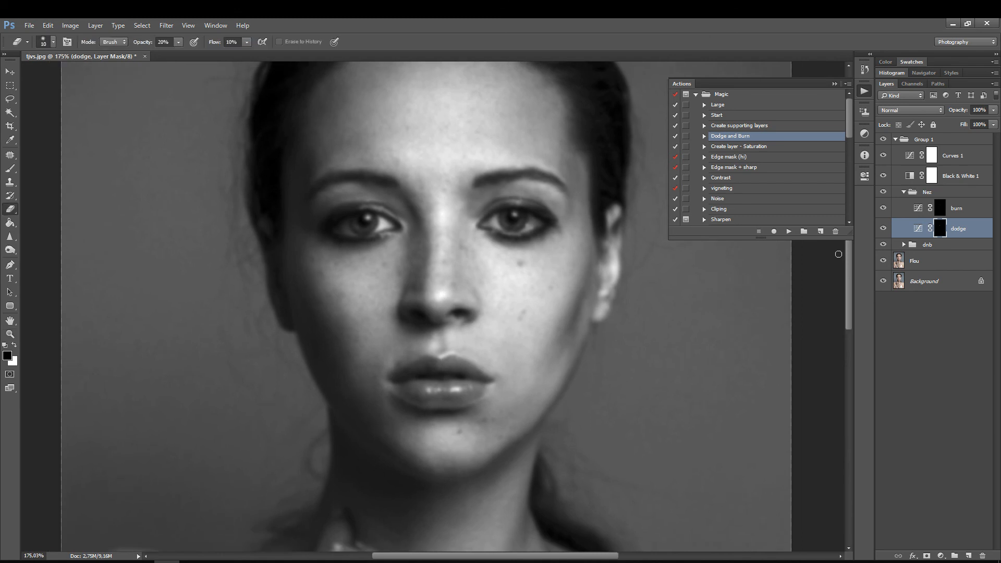
{"action": "left_click", "coordinate": [883, 261]}
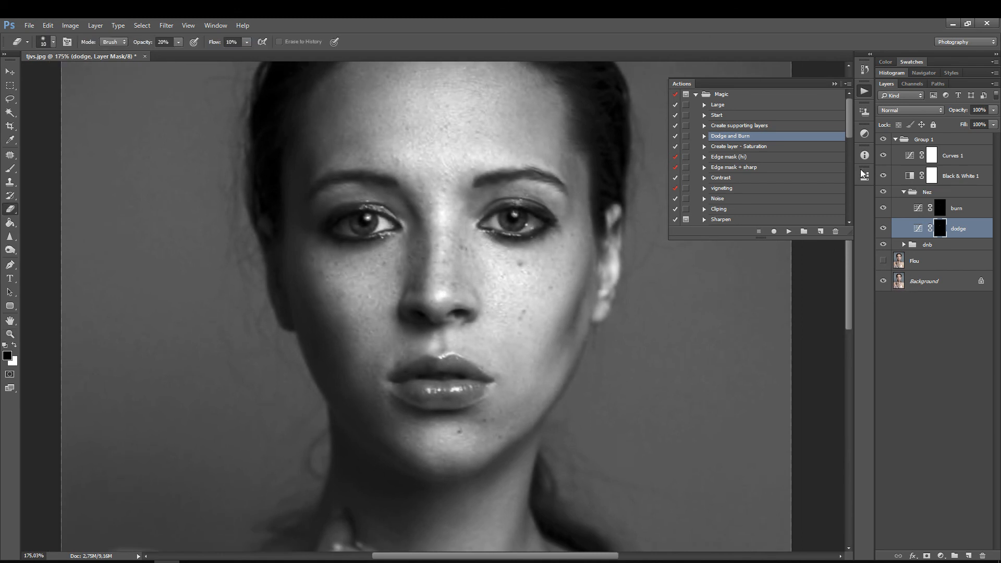
{"action": "left_click", "coordinate": [883, 193]}
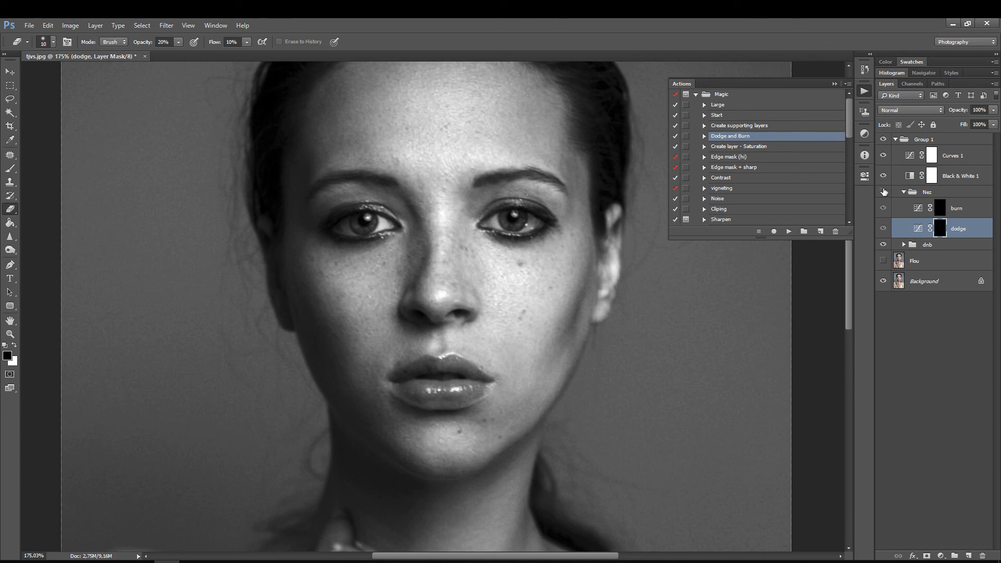
{"action": "left_click", "coordinate": [883, 193]}
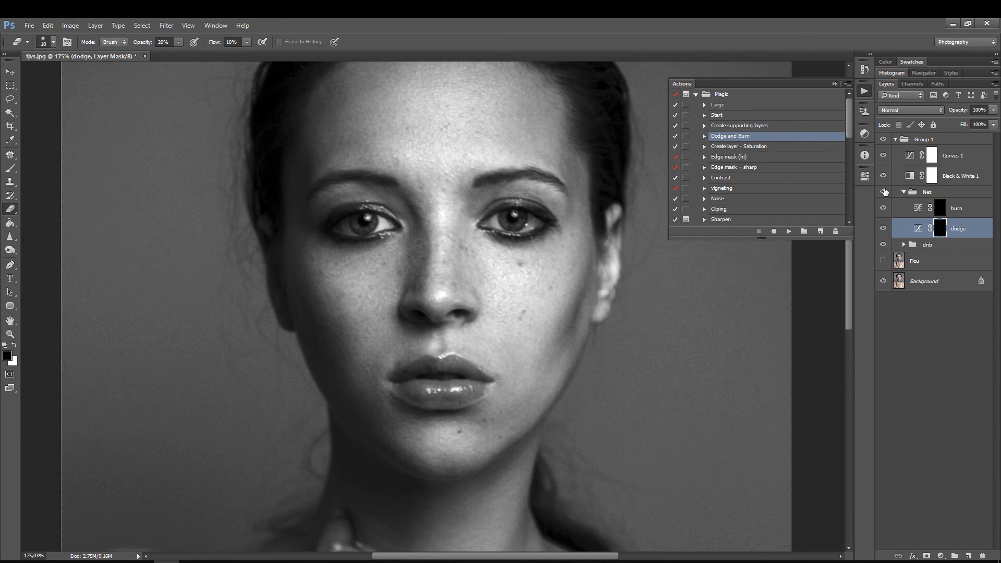
{"action": "left_click", "coordinate": [883, 192]}
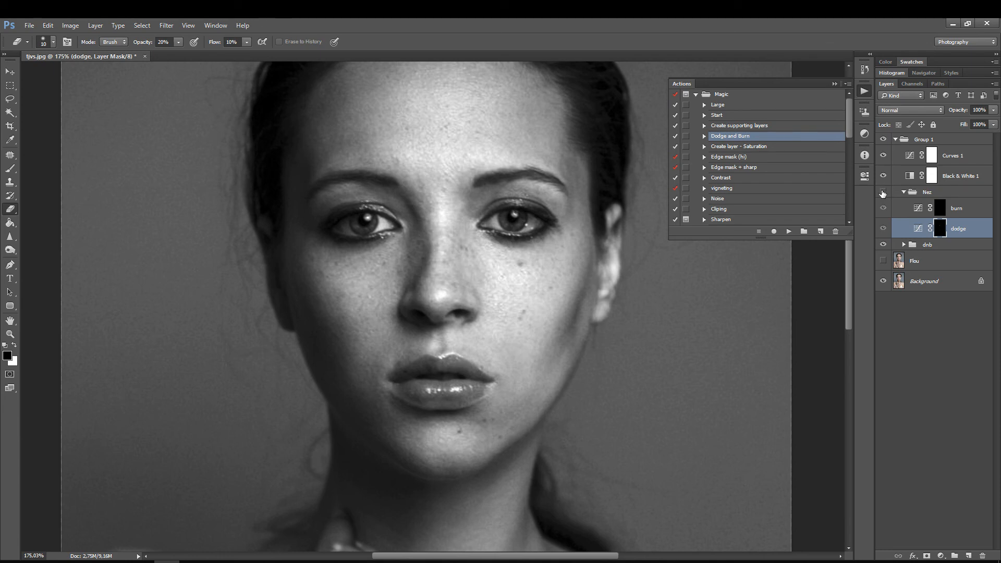
{"action": "left_click", "coordinate": [882, 193]}
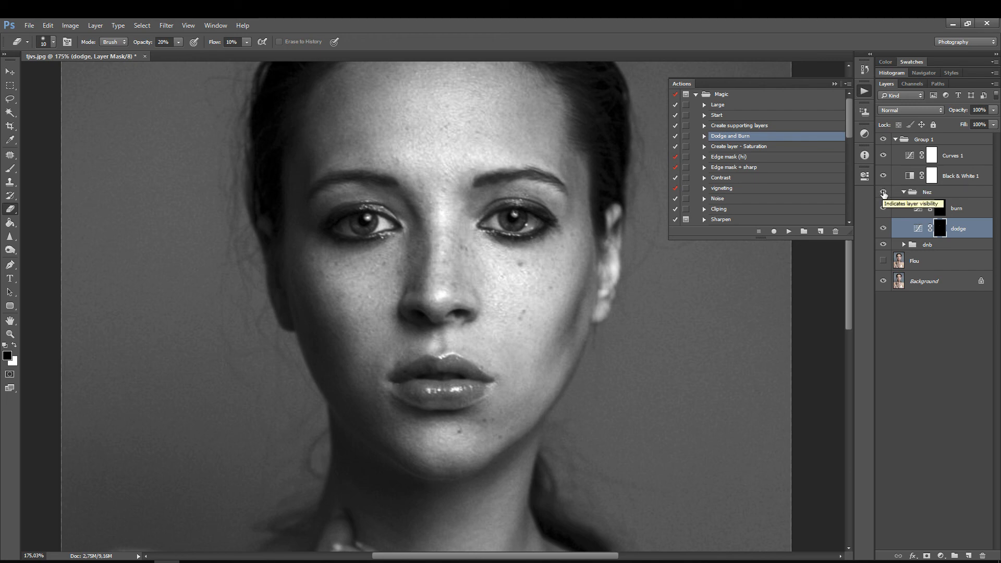
{"action": "left_click", "coordinate": [882, 193]}
{"action": "left_click", "coordinate": [882, 192]}
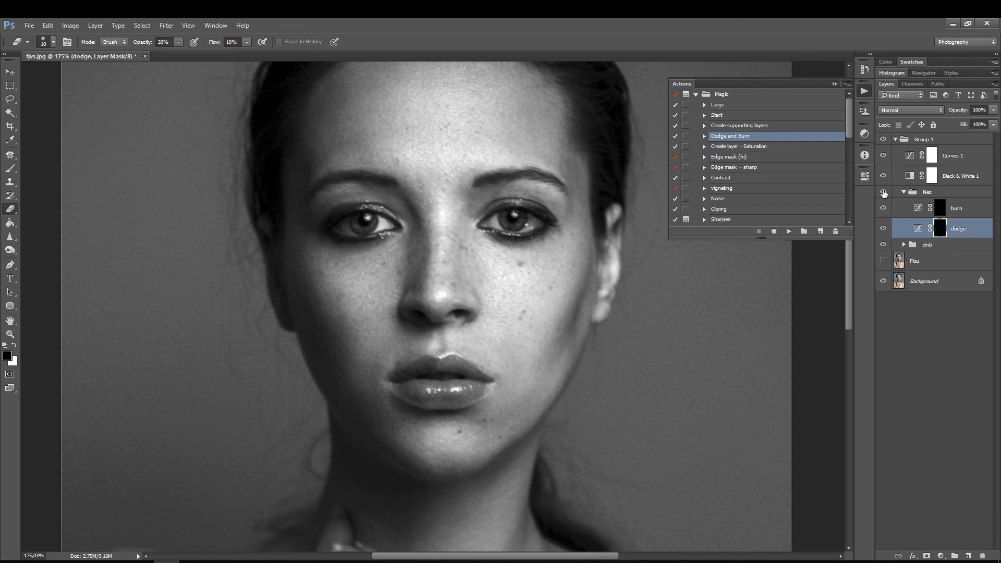
Step: Inspect the Nez group's dodge and burn masks on their own, alternating between them, and return to the image view
{"action": "left_click", "coordinate": [939, 228], "text": "alt"}
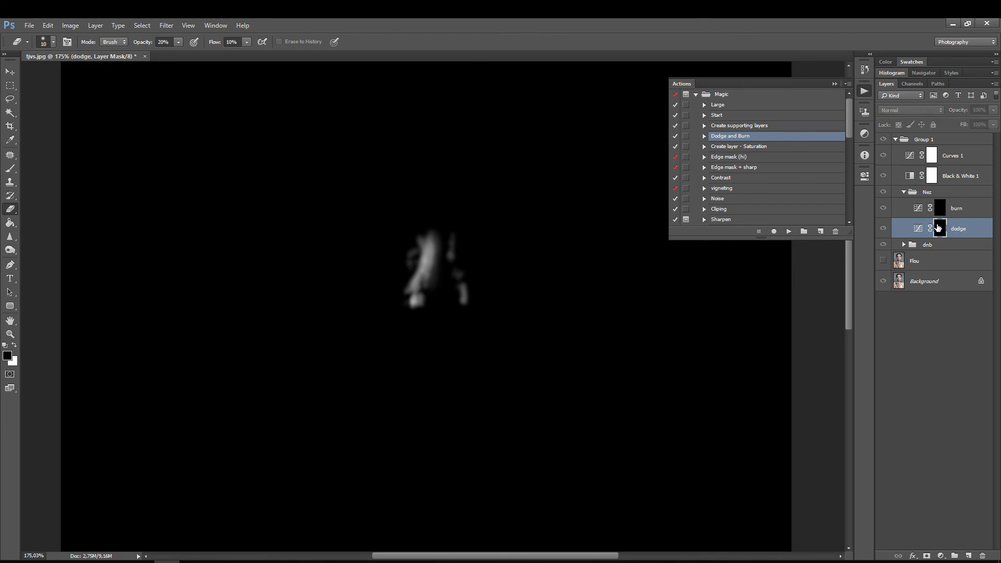
{"action": "left_click", "coordinate": [940, 208], "text": "alt"}
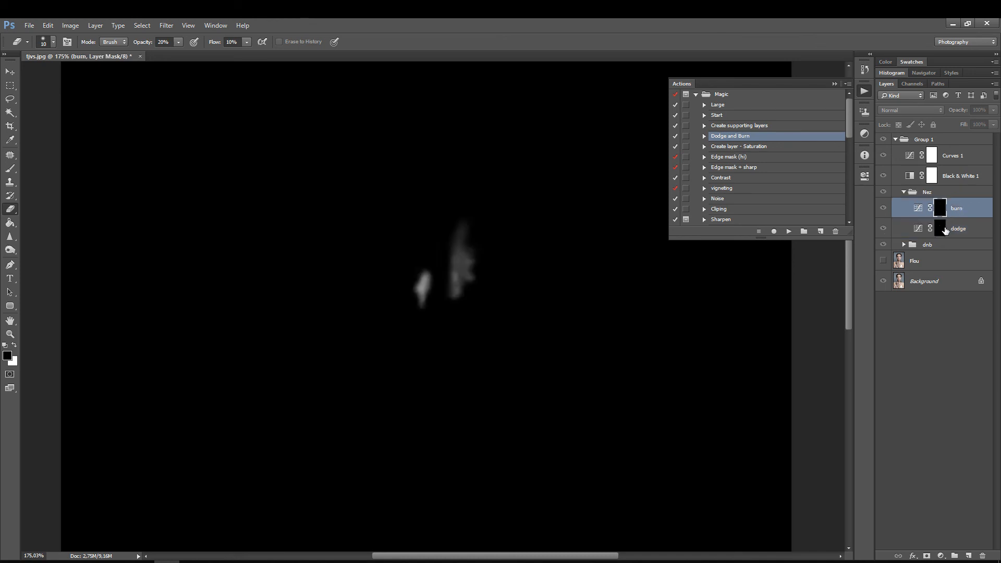
{"action": "left_click", "coordinate": [941, 229], "text": "alt"}
{"action": "left_click", "coordinate": [942, 211], "text": "alt"}
{"action": "left_click", "coordinate": [939, 228], "text": "alt"}
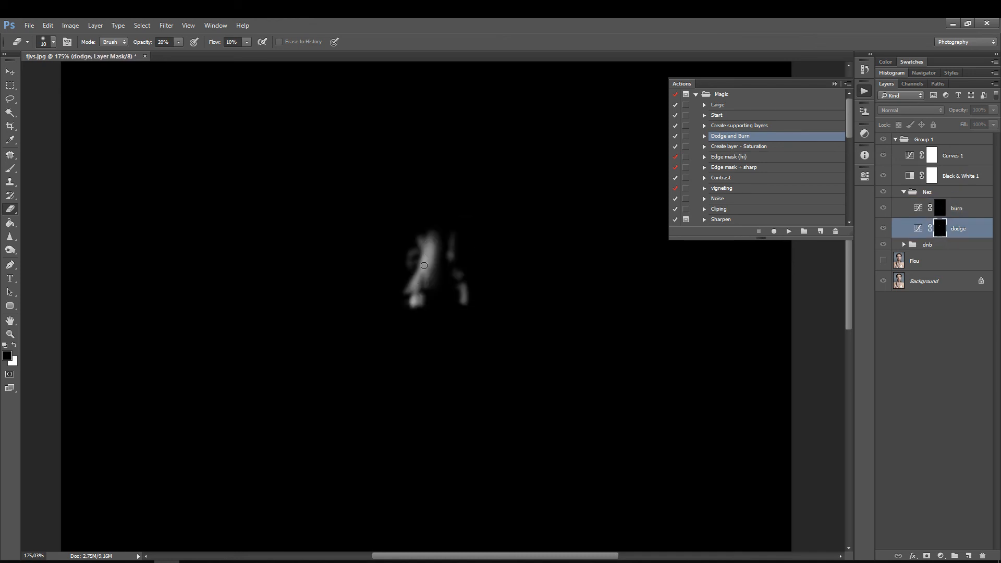
{"action": "left_click", "coordinate": [917, 213]}
{"action": "left_click", "coordinate": [917, 212]}
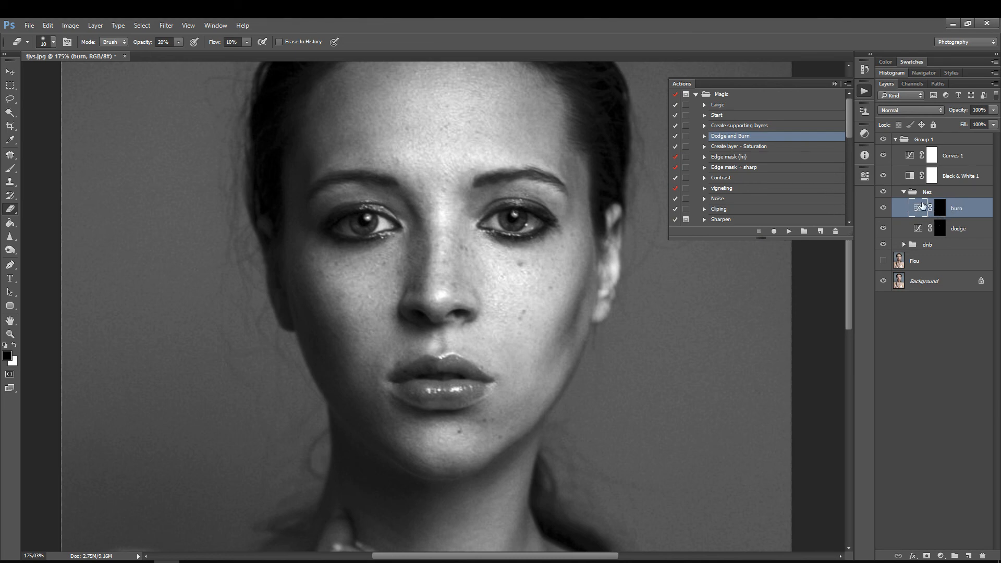
Step: Check the nose in colour without the Curves 1 and Black & White 1 layers, and restore both along with Flou
{"action": "left_click_drag", "start_coordinate": [883, 156], "coordinate": [883, 176]}
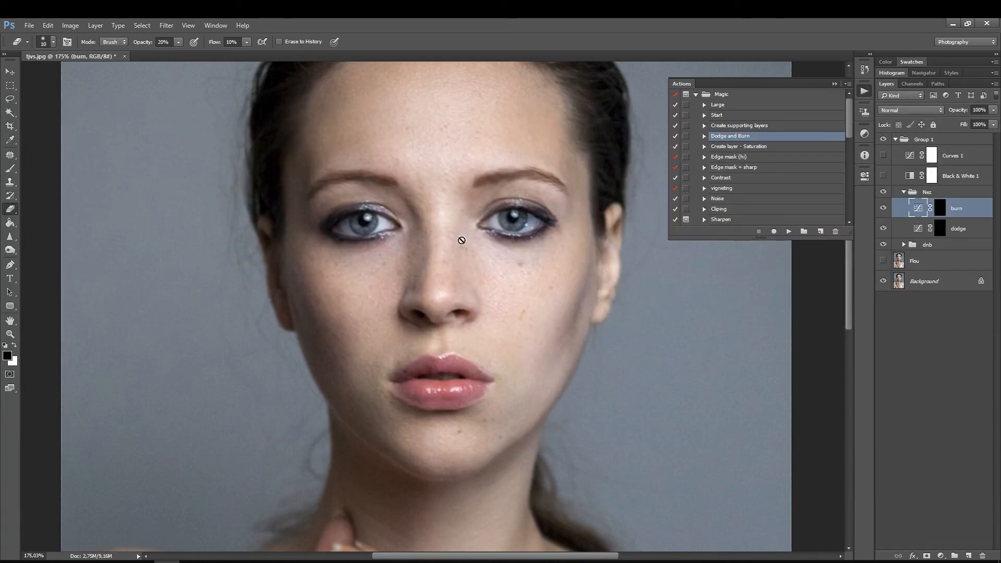
{"action": "scroll", "coordinate": [453, 250], "scroll_direction": "up", "scroll_amount": 3}
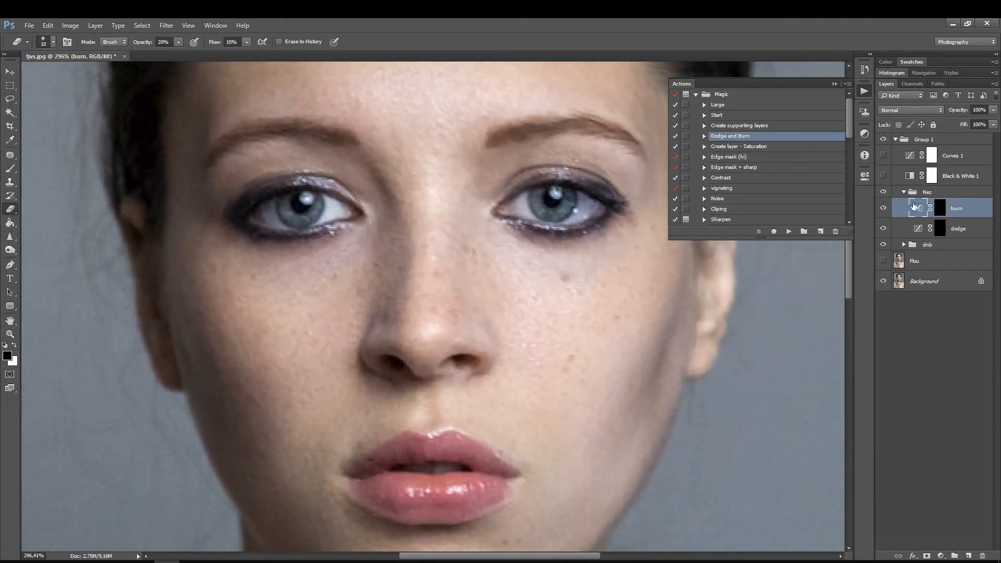
{"action": "left_click", "coordinate": [884, 177]}
{"action": "left_click", "coordinate": [884, 156]}
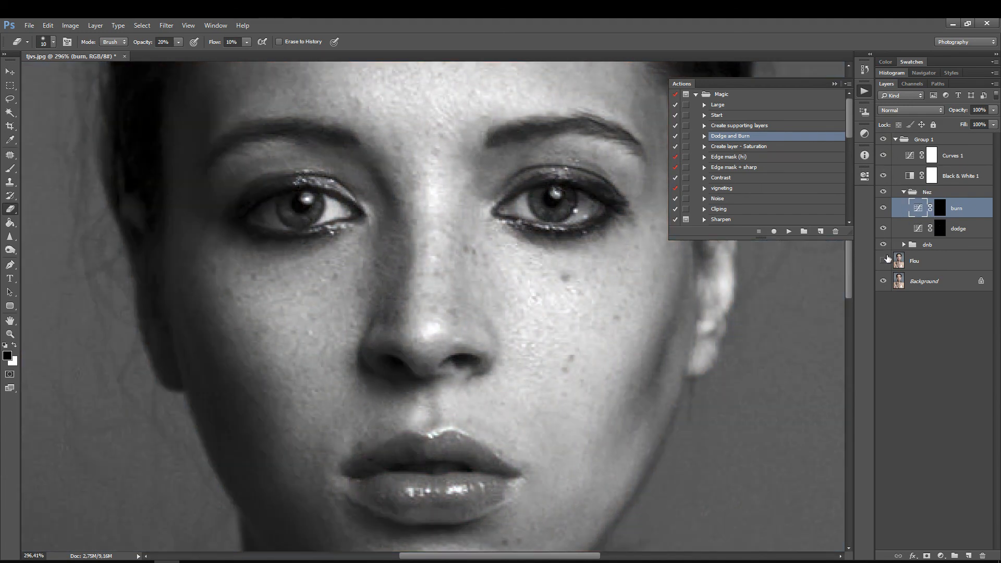
{"action": "left_click", "coordinate": [883, 260]}
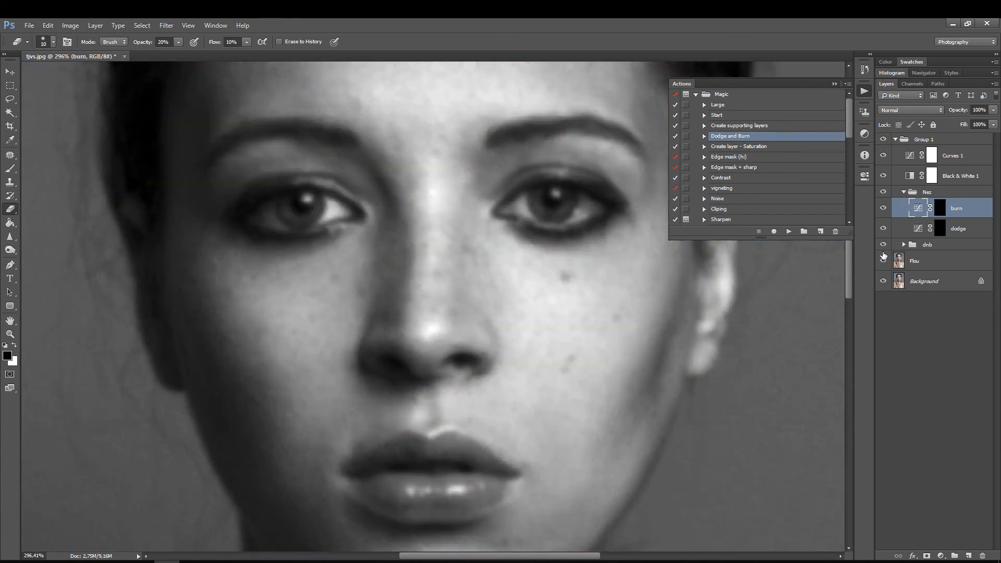
{"action": "left_click", "coordinate": [940, 228]}
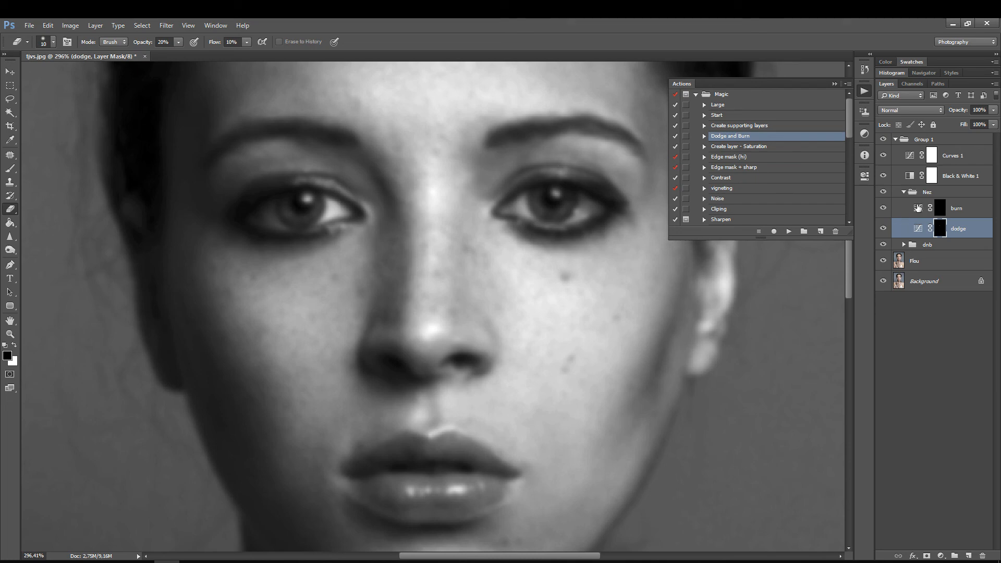
Step: Hide the Curves 1, Black & White 1 and Flou helper layers to work on the portrait in colour
{"action": "left_click", "coordinate": [882, 155]}
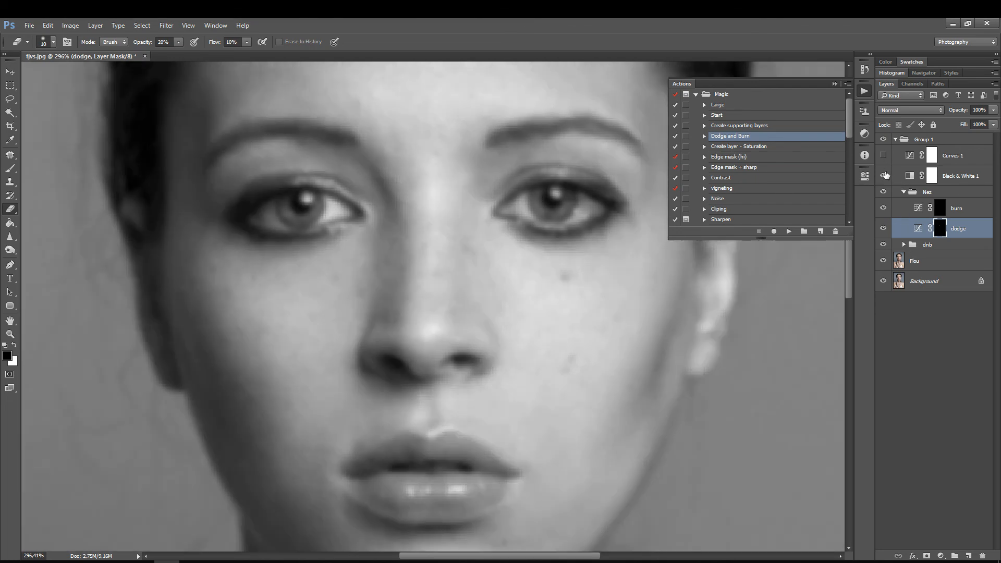
{"action": "left_click", "coordinate": [883, 176]}
{"action": "left_click", "coordinate": [883, 262]}
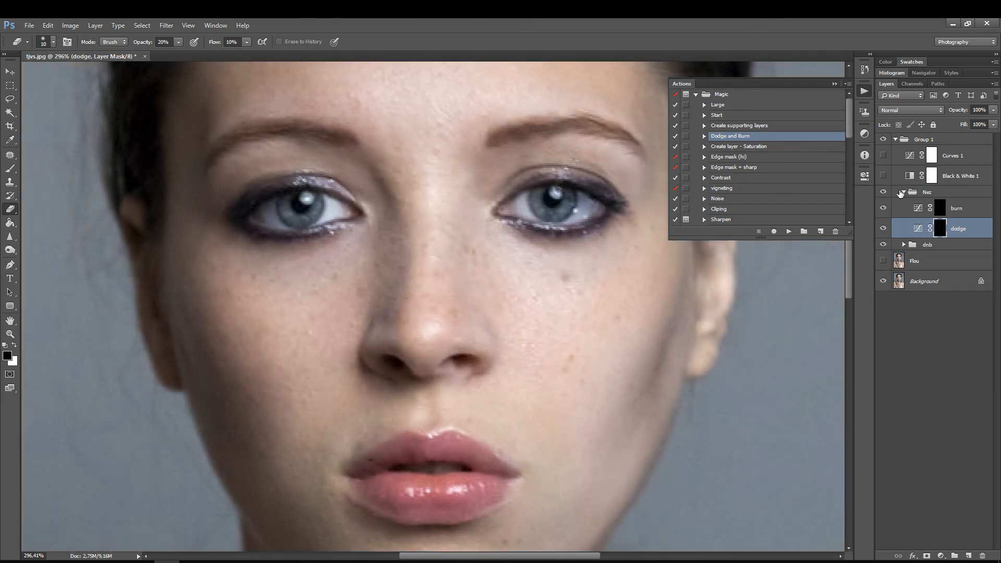
Step: Add a Hue/Saturation adjustment above the Nez group's burn layer and lower its saturation
{"action": "left_click", "coordinate": [969, 211]}
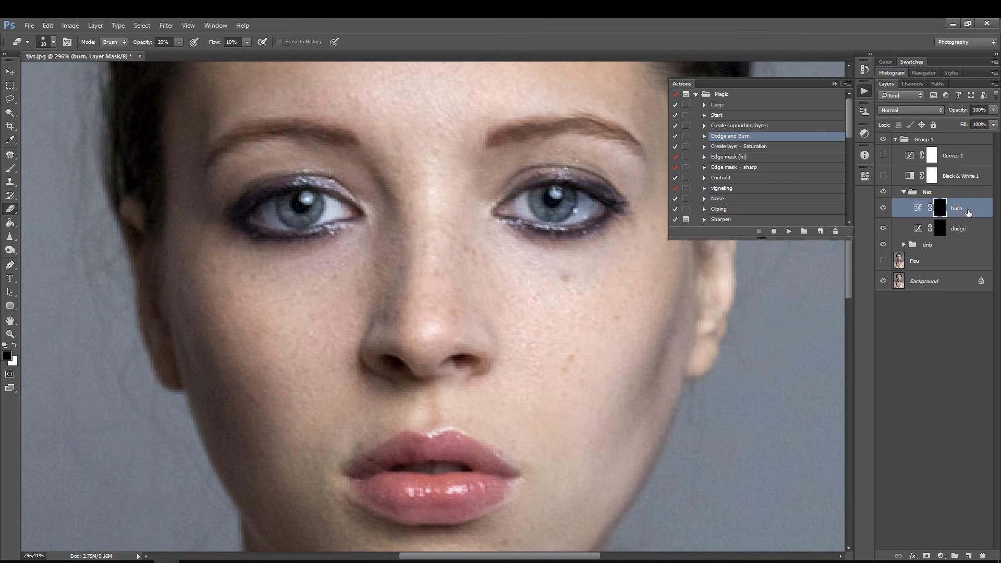
{"action": "left_click", "coordinate": [864, 133]}
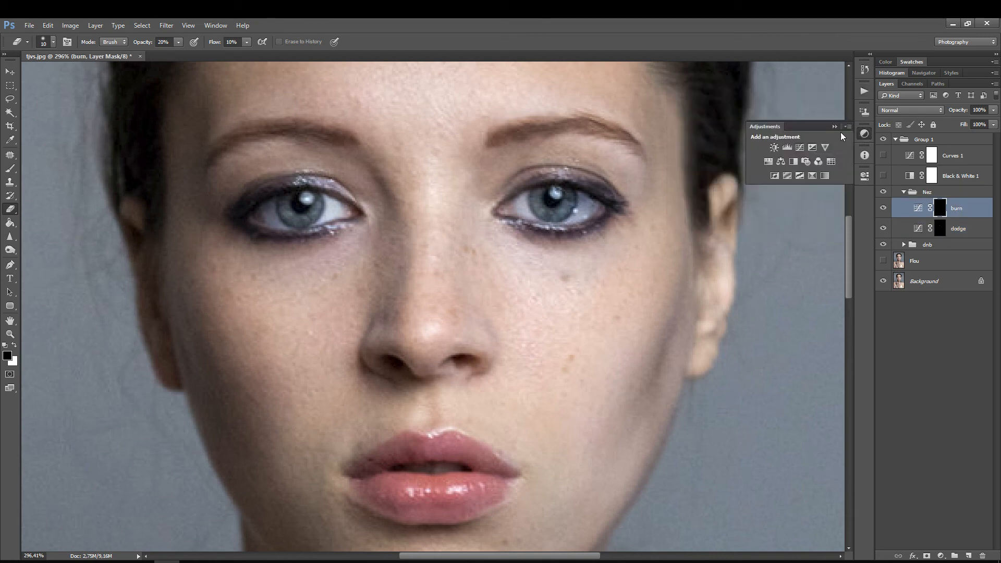
{"action": "left_click", "coordinate": [770, 159]}
{"action": "left_click", "coordinate": [739, 215]}
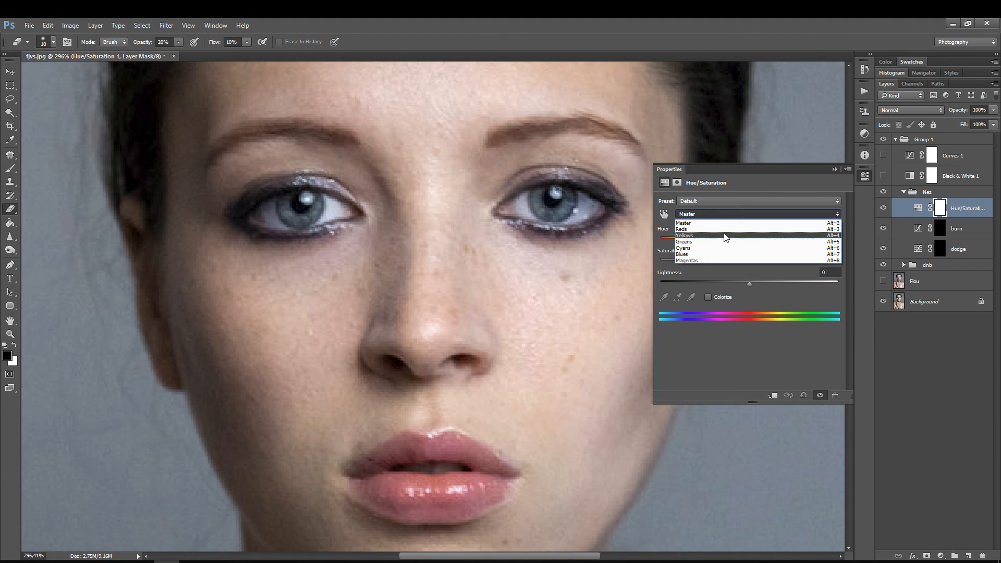
{"action": "left_click", "coordinate": [729, 224]}
{"action": "left_click_drag", "start_coordinate": [748, 262], "coordinate": [718, 262]}
{"action": "left_click", "coordinate": [862, 176]}
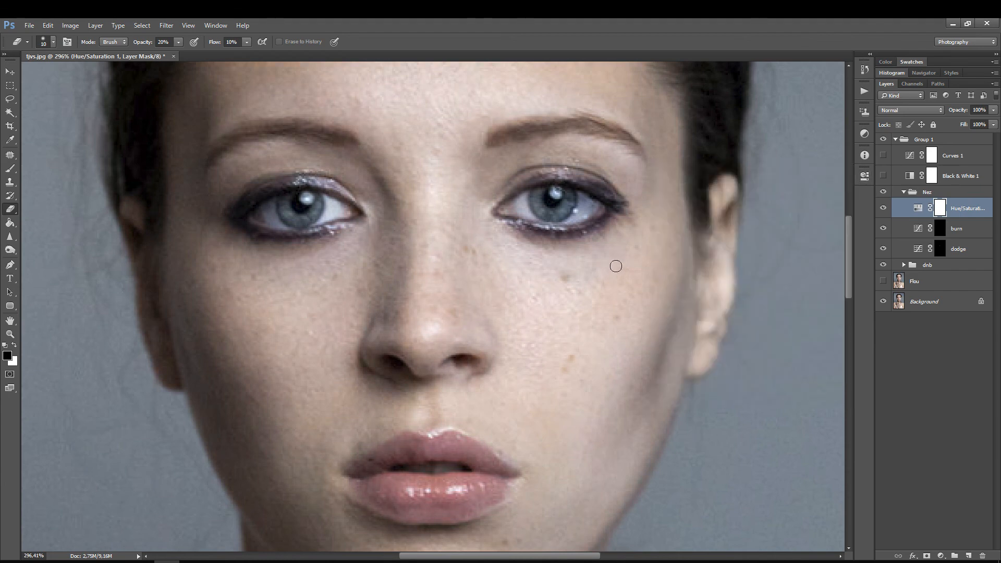
Step: Invert the Hue/Saturation layer's mask and reveal the desaturation along the shadowed side of the nose
{"action": "key", "text": "ctrl+i"}
{"action": "left_click_drag", "start_coordinate": [397, 324], "coordinate": [411, 268]}
{"action": "left_click_drag", "start_coordinate": [600, 255], "coordinate": [575, 256]}
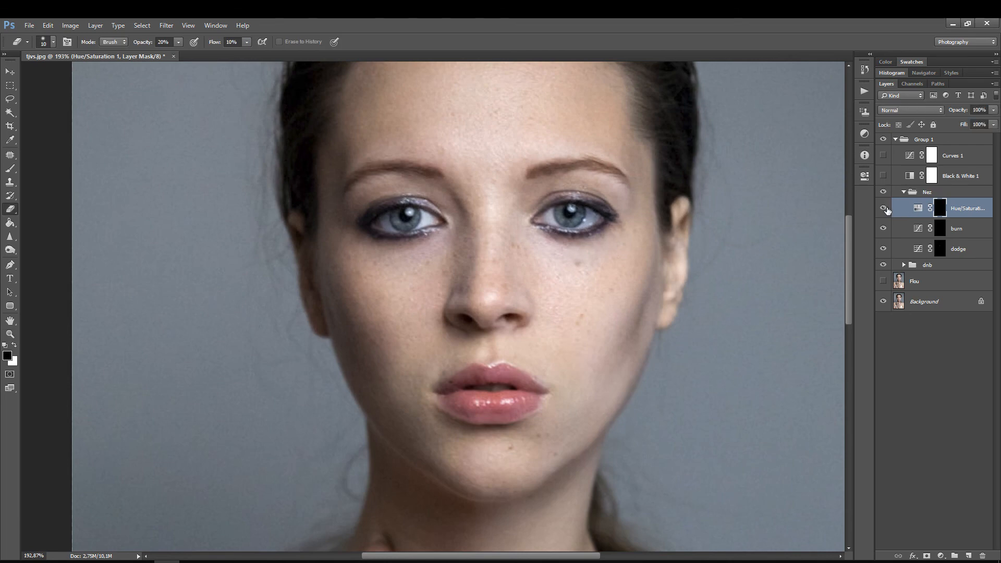
Step: Collapse the Nez group and toggle its visibility to compare the nose before and after, leaving the group hidden
{"action": "left_click", "coordinate": [903, 192]}
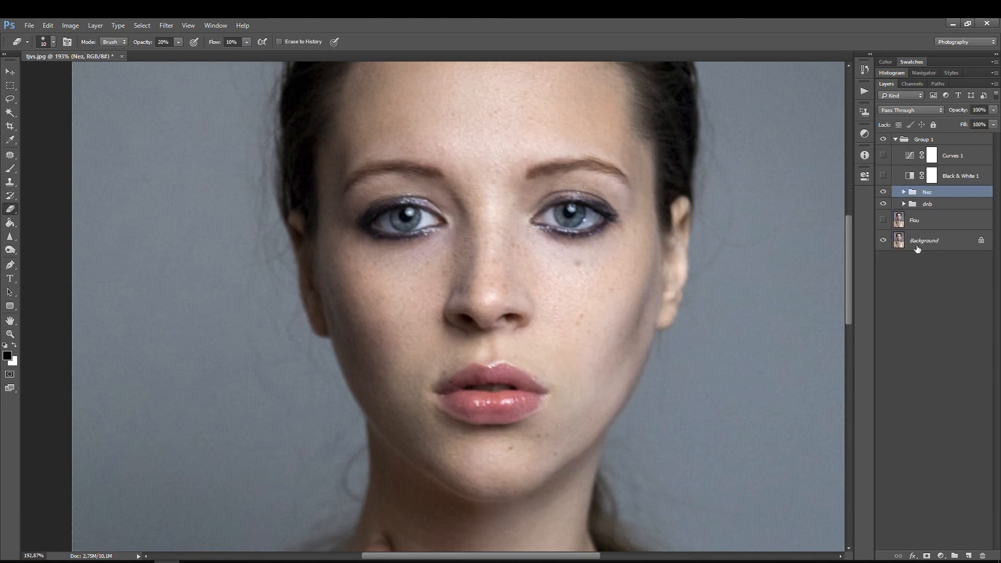
{"action": "left_click_drag", "start_coordinate": [606, 244], "coordinate": [572, 280]}
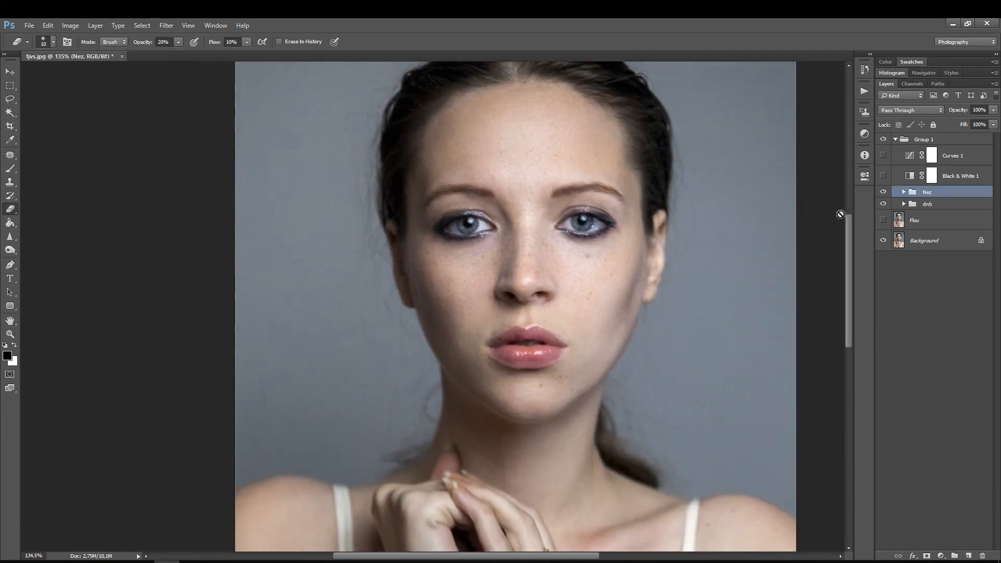
{"action": "left_click", "coordinate": [884, 192]}
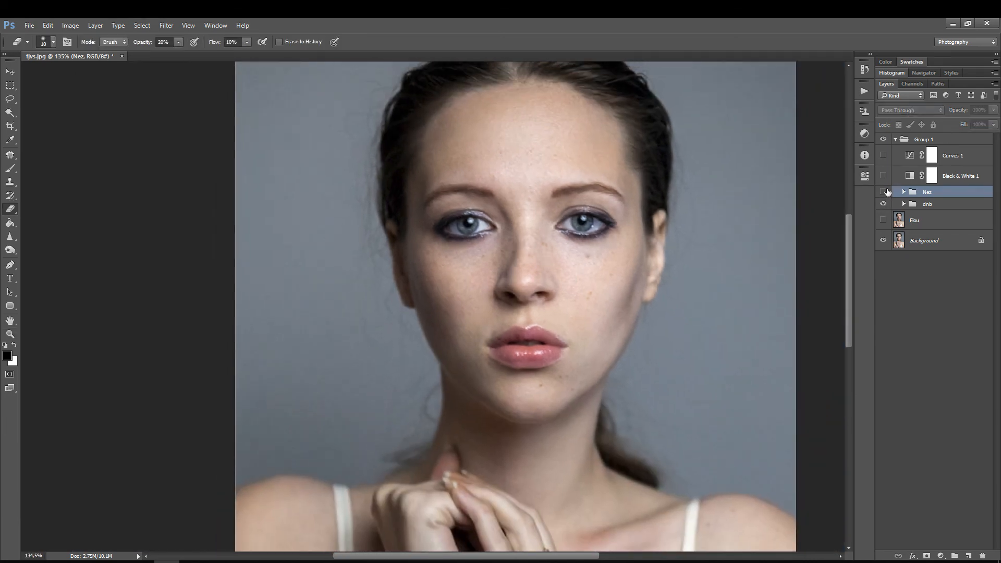
{"action": "left_click", "coordinate": [885, 192]}
{"action": "left_click", "coordinate": [886, 192]}
{"action": "left_click", "coordinate": [888, 191]}
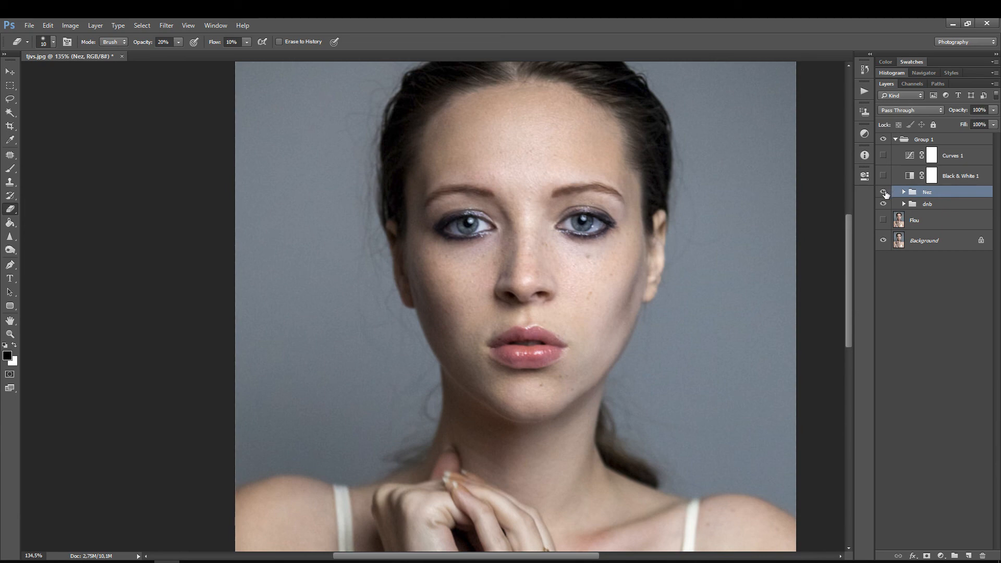
{"action": "left_click", "coordinate": [885, 193]}
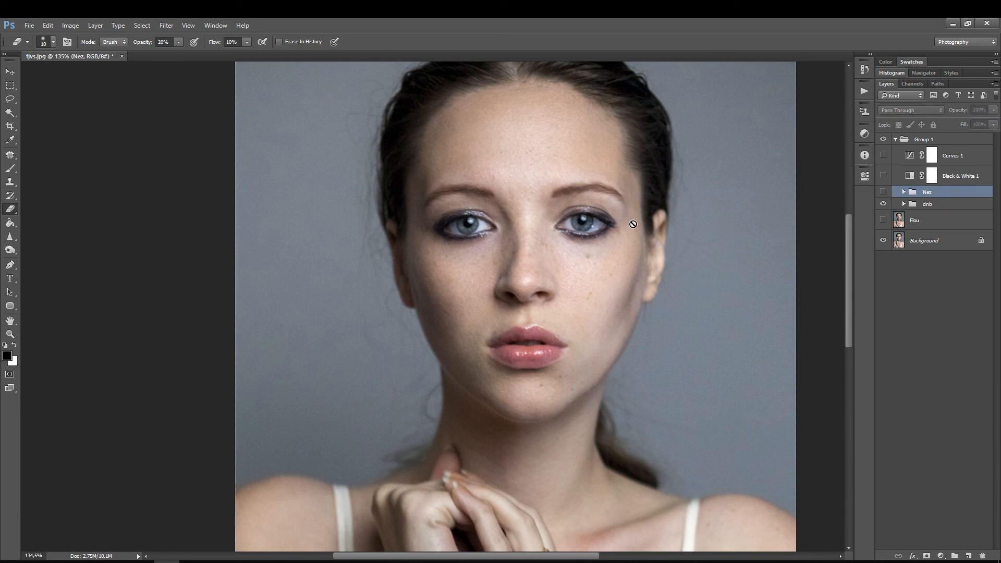
Step: Fit the whole portrait in view and compare it with Group 1 hidden and shown
{"action": "key", "text": "ctrl+space"}
{"action": "left_click_drag", "start_coordinate": [652, 211], "coordinate": [620, 235]}
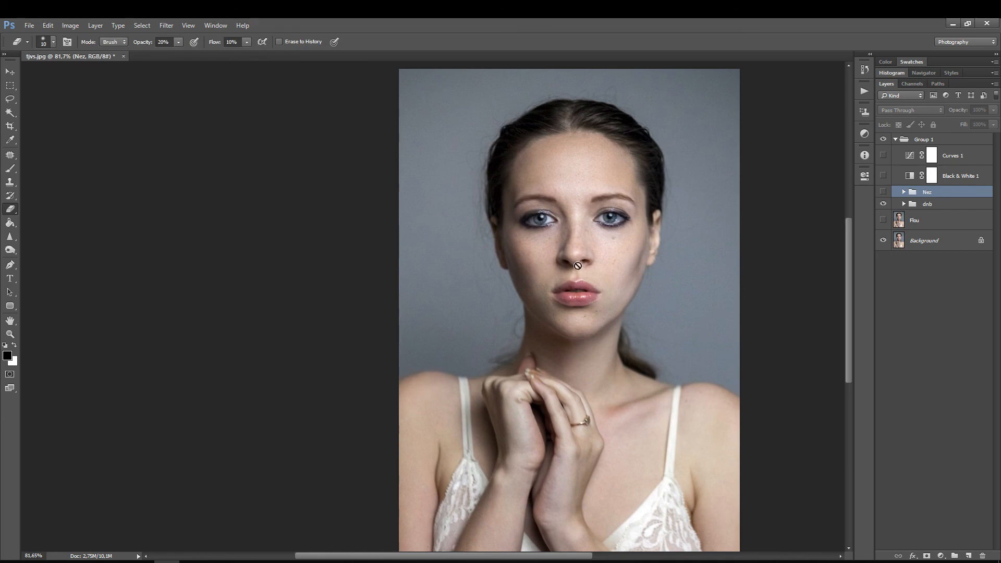
{"action": "key", "text": "ctrl+0"}
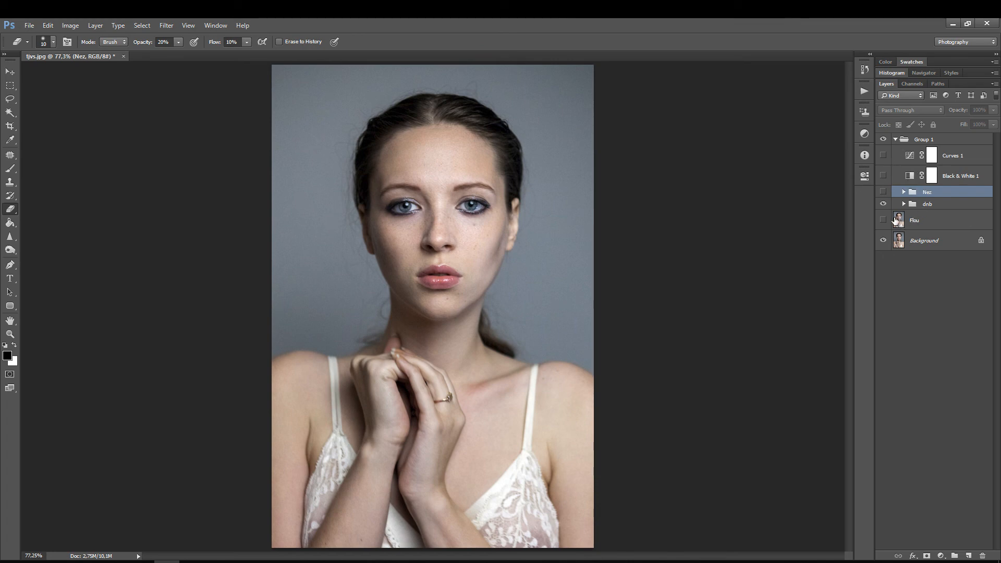
{"action": "left_click", "coordinate": [883, 139]}
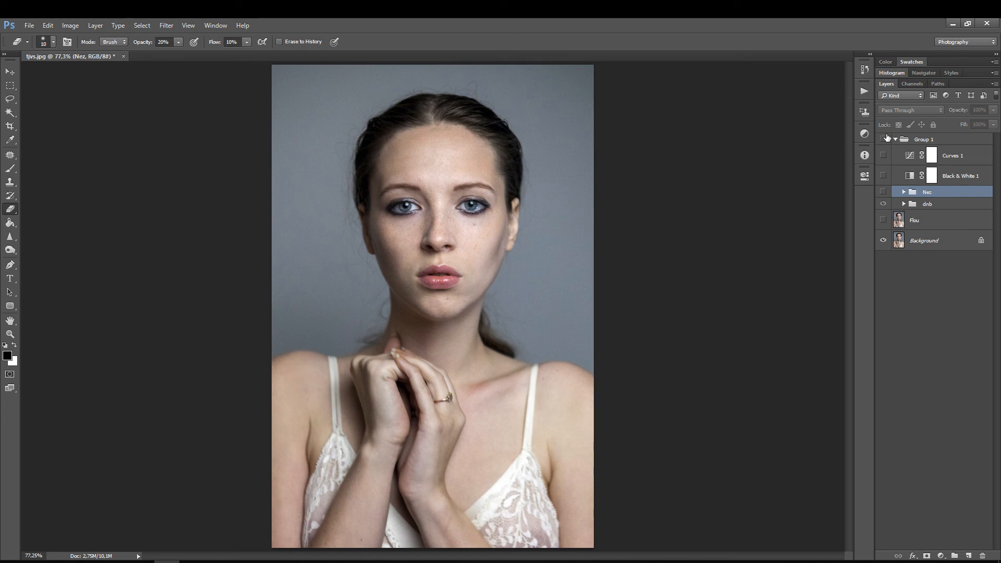
{"action": "left_click", "coordinate": [883, 138]}
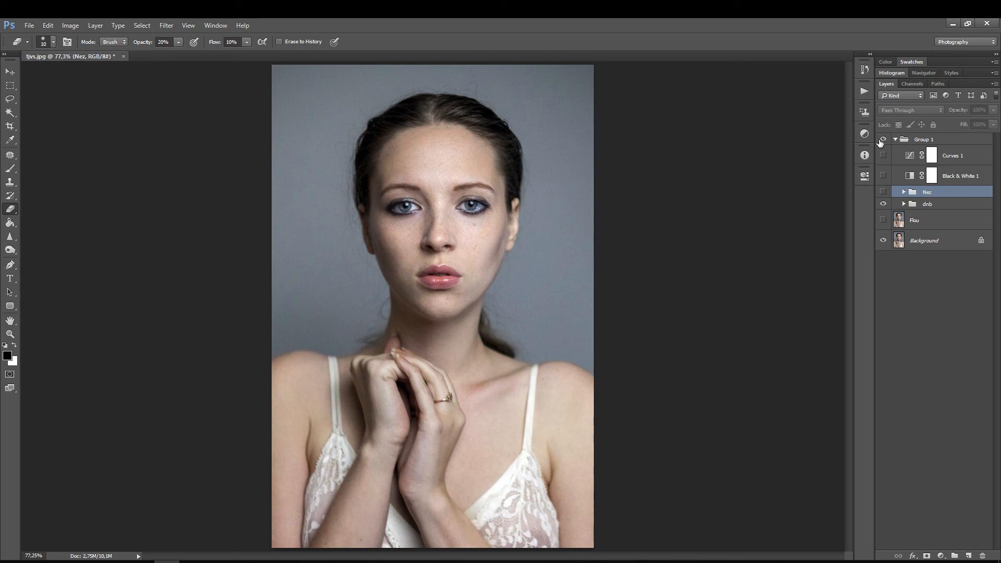